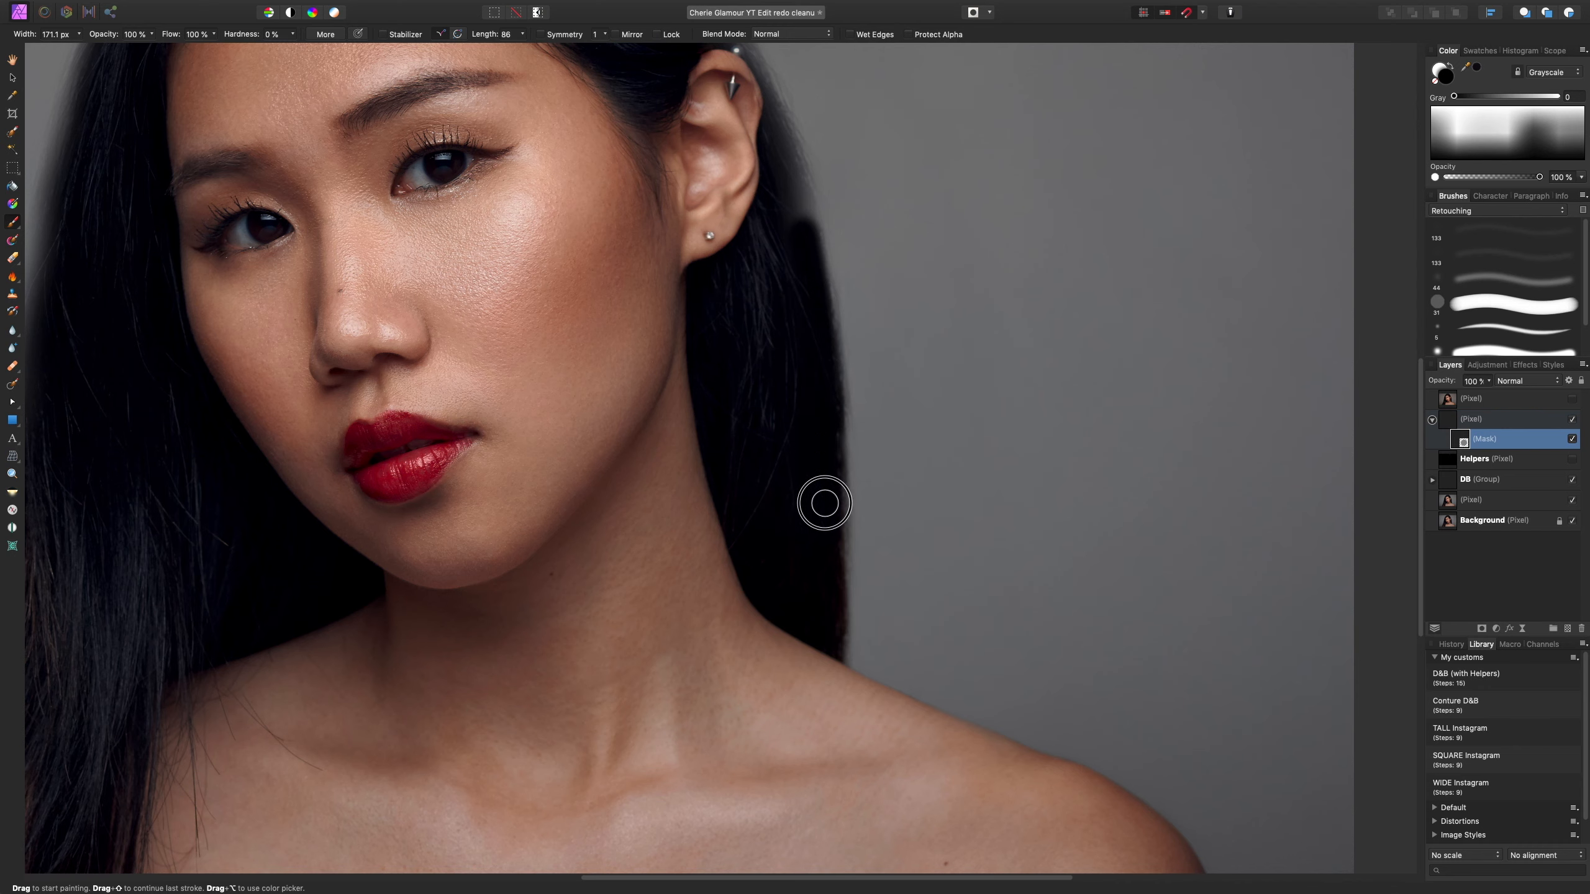
- Paint black on the cleanup layer's mask with a 171.1 px brush along the hair edge below and around the ear
scroll(791, 313, "up", 5)
mouse_move(800, 376)
left_mouse_down()
mouse_move(783, 299)
mouse_move(817, 447)
mouse_move(785, 308)
mouse_move(787, 496)
mouse_move(816, 430)
mouse_move(831, 540)
mouse_move(830, 493)
mouse_move(834, 706)
left_mouse_up()
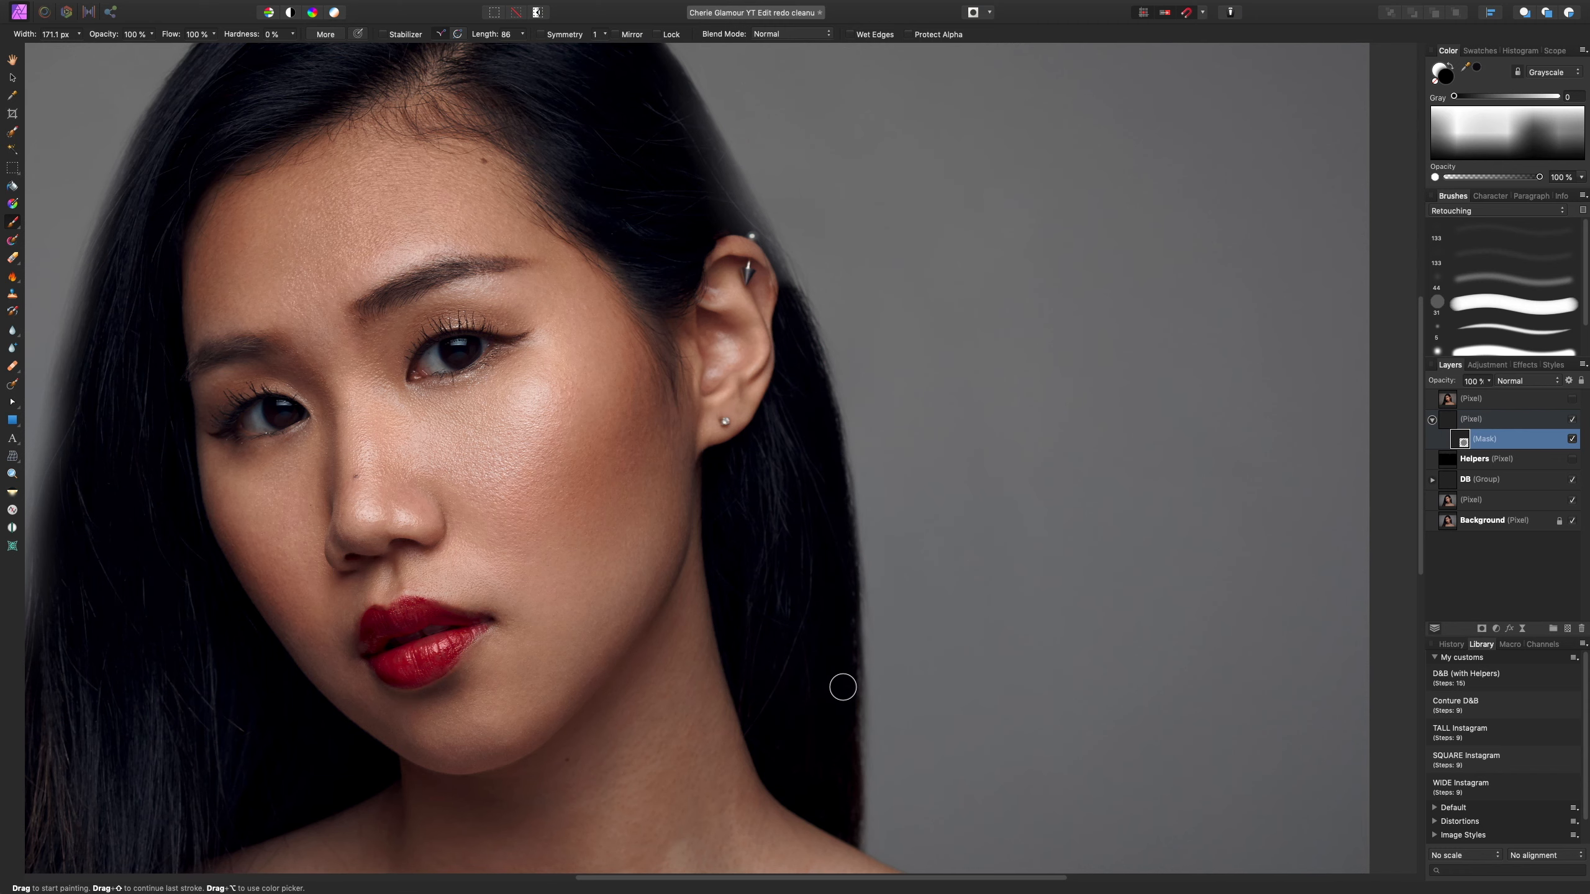
scroll(819, 752, "up", 5)
mouse_move(823, 585)
left_mouse_down()
mouse_move(709, 333)
mouse_move(752, 429)
mouse_move(695, 320)
mouse_move(619, 226)
mouse_move(543, 188)
mouse_move(659, 267)
mouse_move(758, 451)
mouse_move(754, 373)
mouse_move(706, 339)
mouse_move(724, 369)
mouse_move(699, 306)
mouse_move(798, 488)
left_mouse_up()
- Paint white on the mask with a 105.1 px brush along the outer hair edge above and beside the ear
key("x")
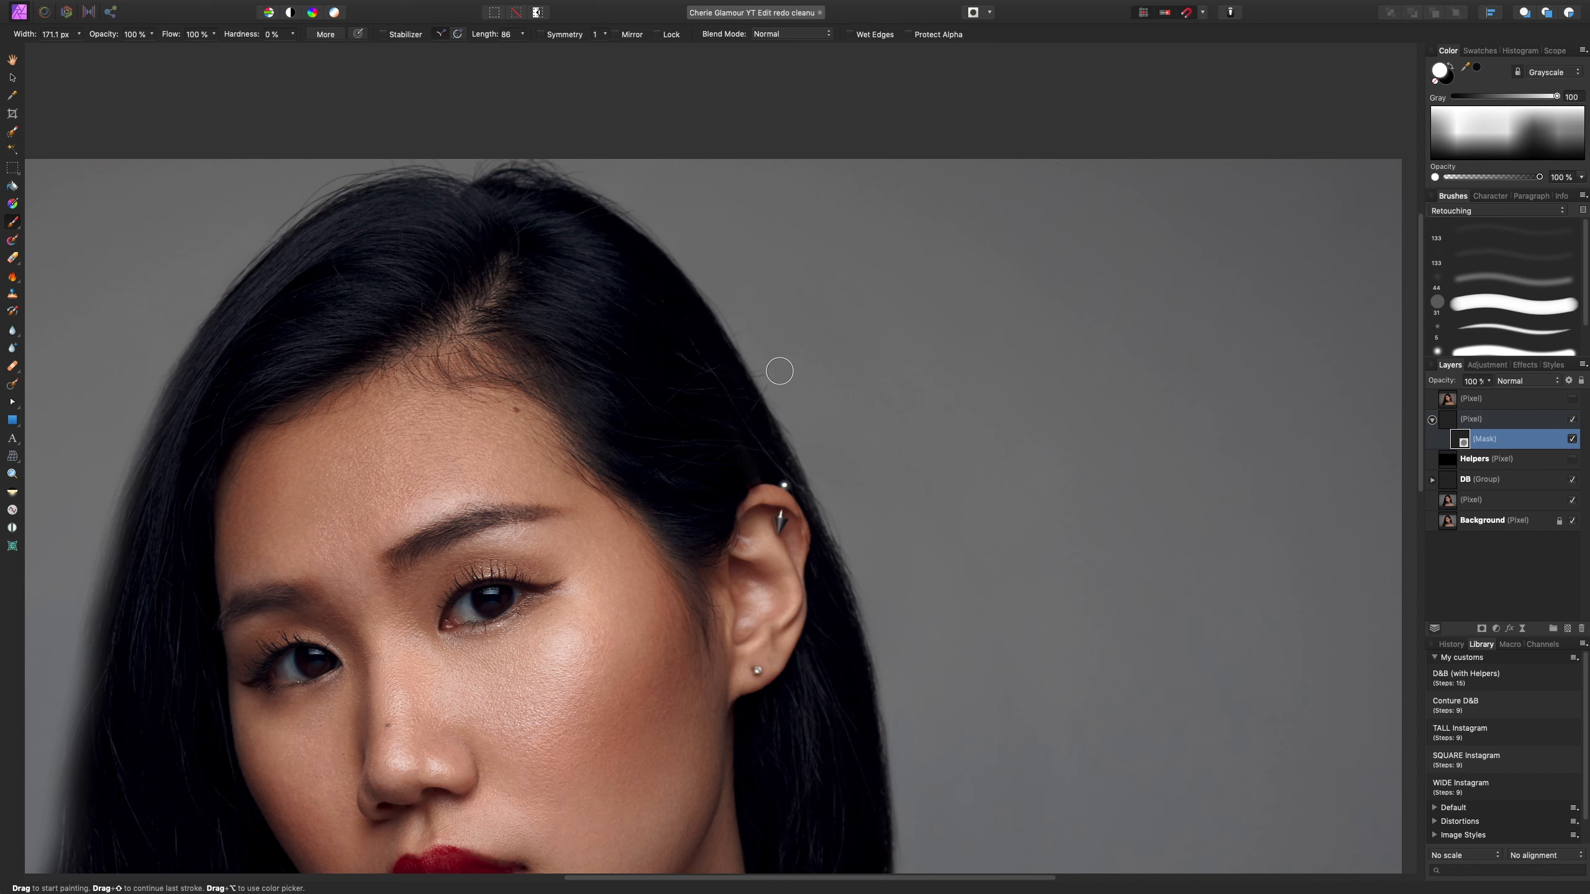
key("[")
key("[")
key("[")
mouse_move(776, 398)
left_mouse_down()
mouse_move(710, 282)
mouse_move(786, 377)
mouse_move(856, 583)
mouse_move(860, 565)
mouse_move(883, 598)
left_mouse_up()
key("super+0")
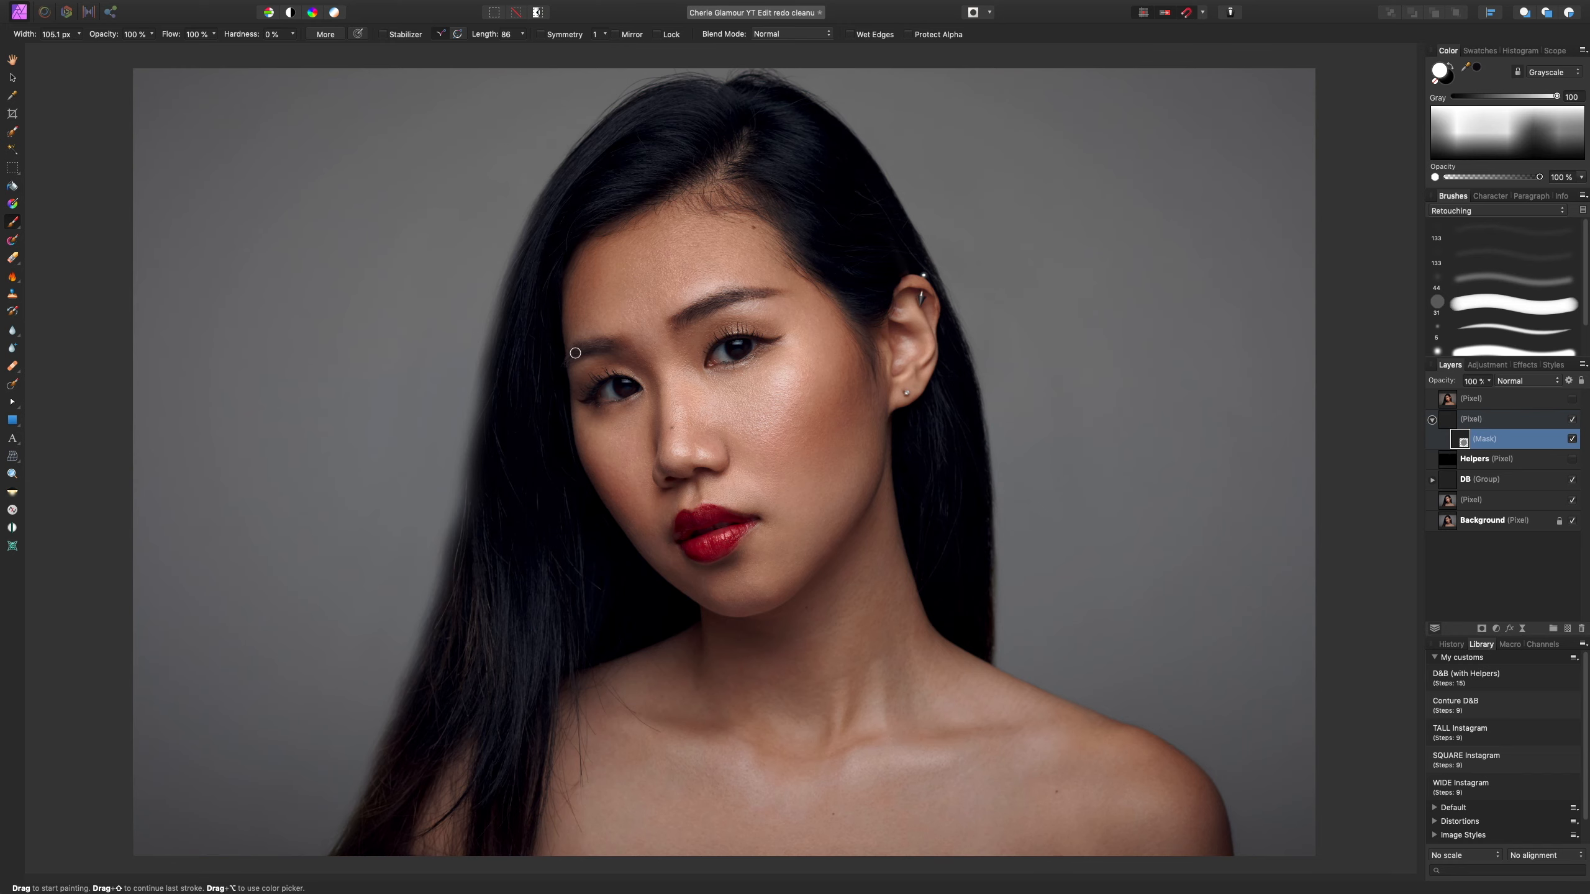
- Paint black on the mask with a 105.1 px brush down the image-left hair edge, from the crown to the lower lengths
key("super+=")
scroll(571, 289, "up", 8)
key("x")
left_click_drag(651, 418, 781, 248)
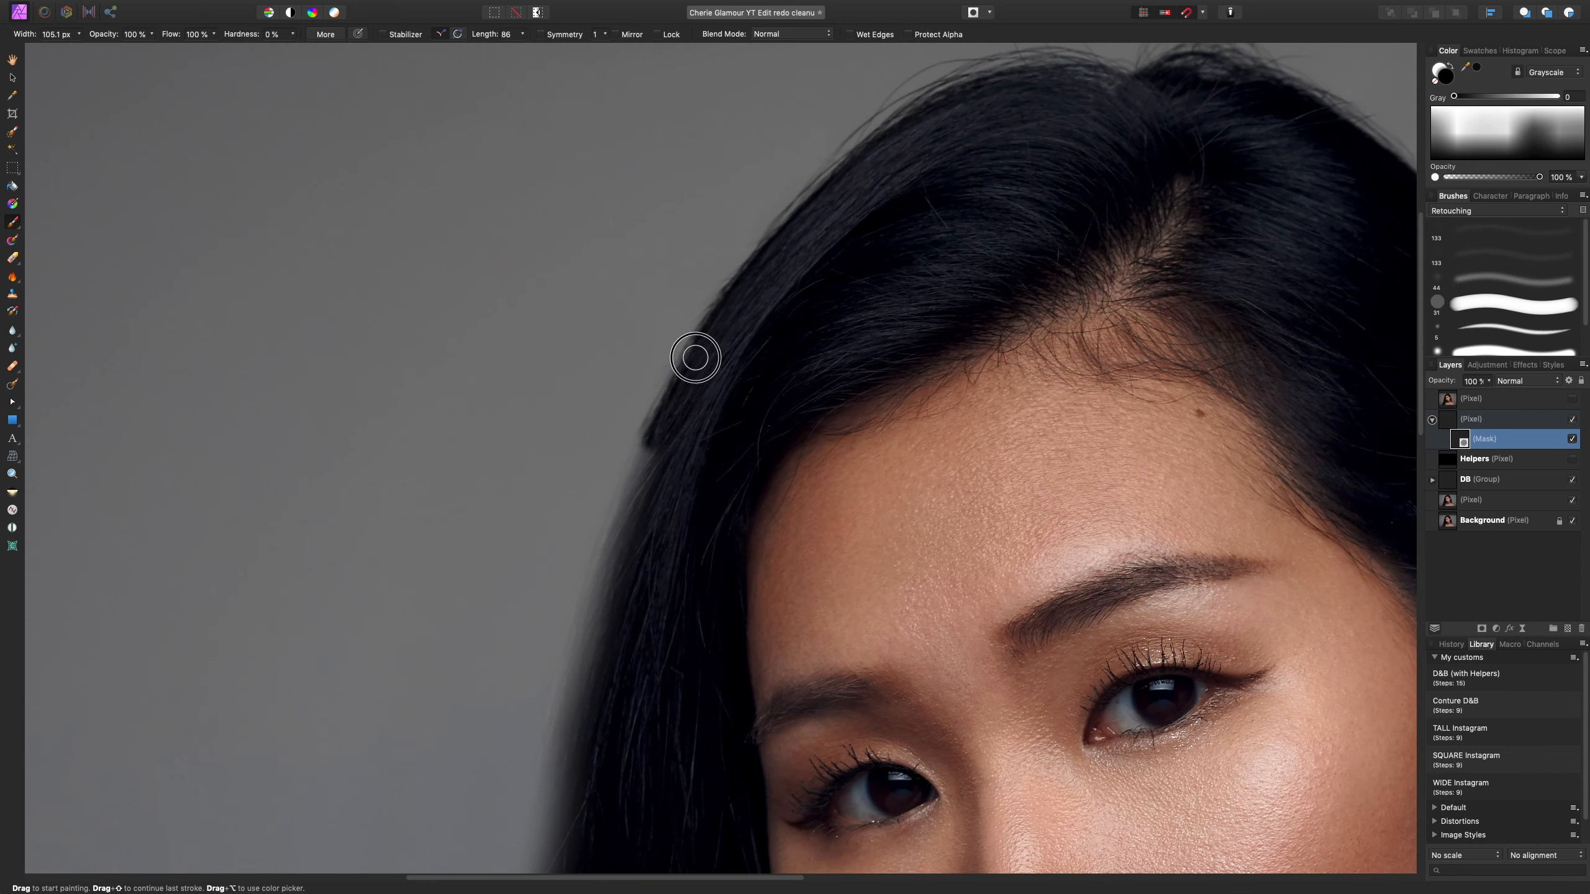
scroll(781, 249, "down", 4)
left_click_drag(693, 282, 602, 535)
scroll(602, 536, "down", 4)
left_click_drag(623, 366, 592, 516)
scroll(592, 517, "down", 5)
mouse_move(648, 291)
left_mouse_down()
mouse_move(621, 400)
mouse_move(624, 640)
mouse_move(608, 674)
left_mouse_up()
- Paint white on the mask along the lower image-left hair edge with a larger brush, and reduce the brush width to 89.9 px
scroll(710, 482, "down", 6)
key("bracketright")
key("bracketright")
key("bracketright")
key("bracketright")
key("x")
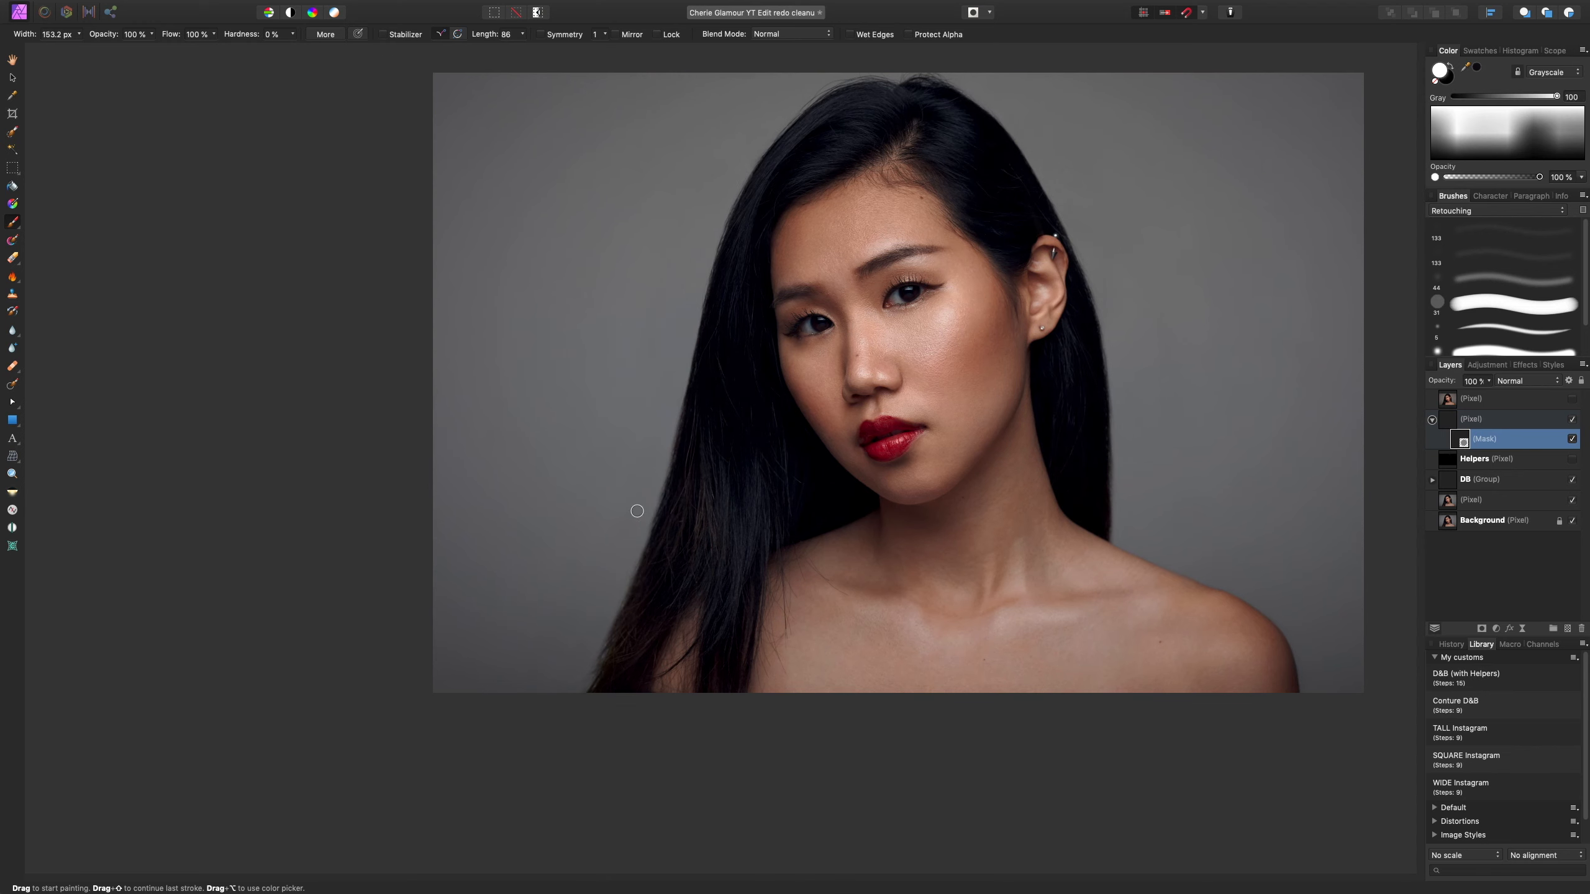
key("bracketleft")
left_click_drag(626, 555, 599, 629)
left_click_drag(598, 629, 660, 504)
key("bracketleft")
key("bracketleft")
key("bracketleft")
key("bracketleft")
key("x")
key("x")
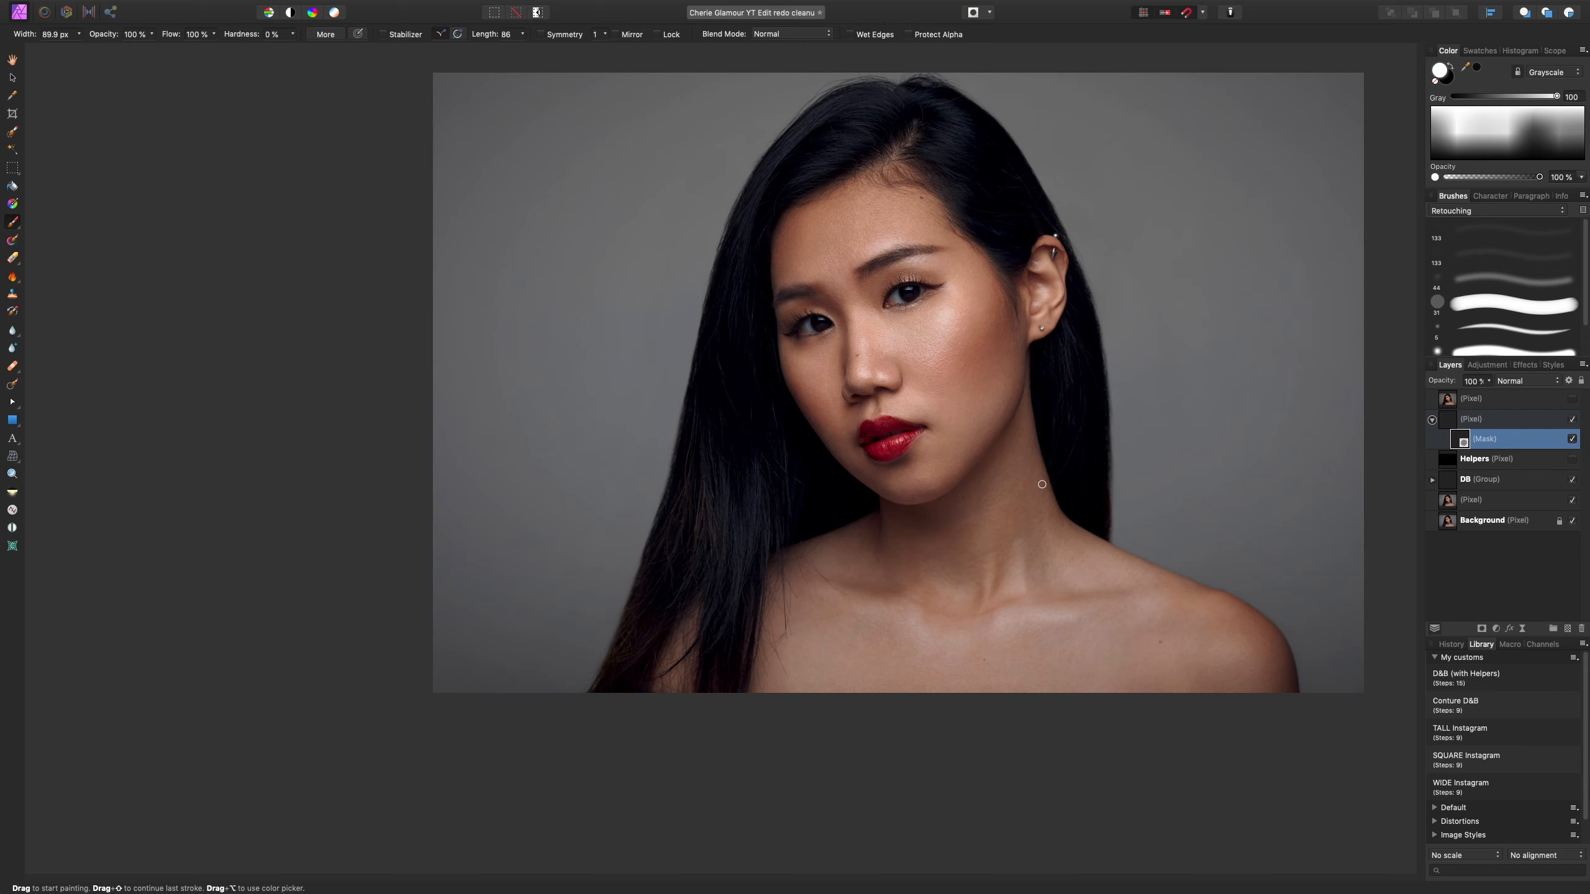
- Compare the portrait with the mask and the hair cleanup layer each hidden and shown
left_click(1573, 439)
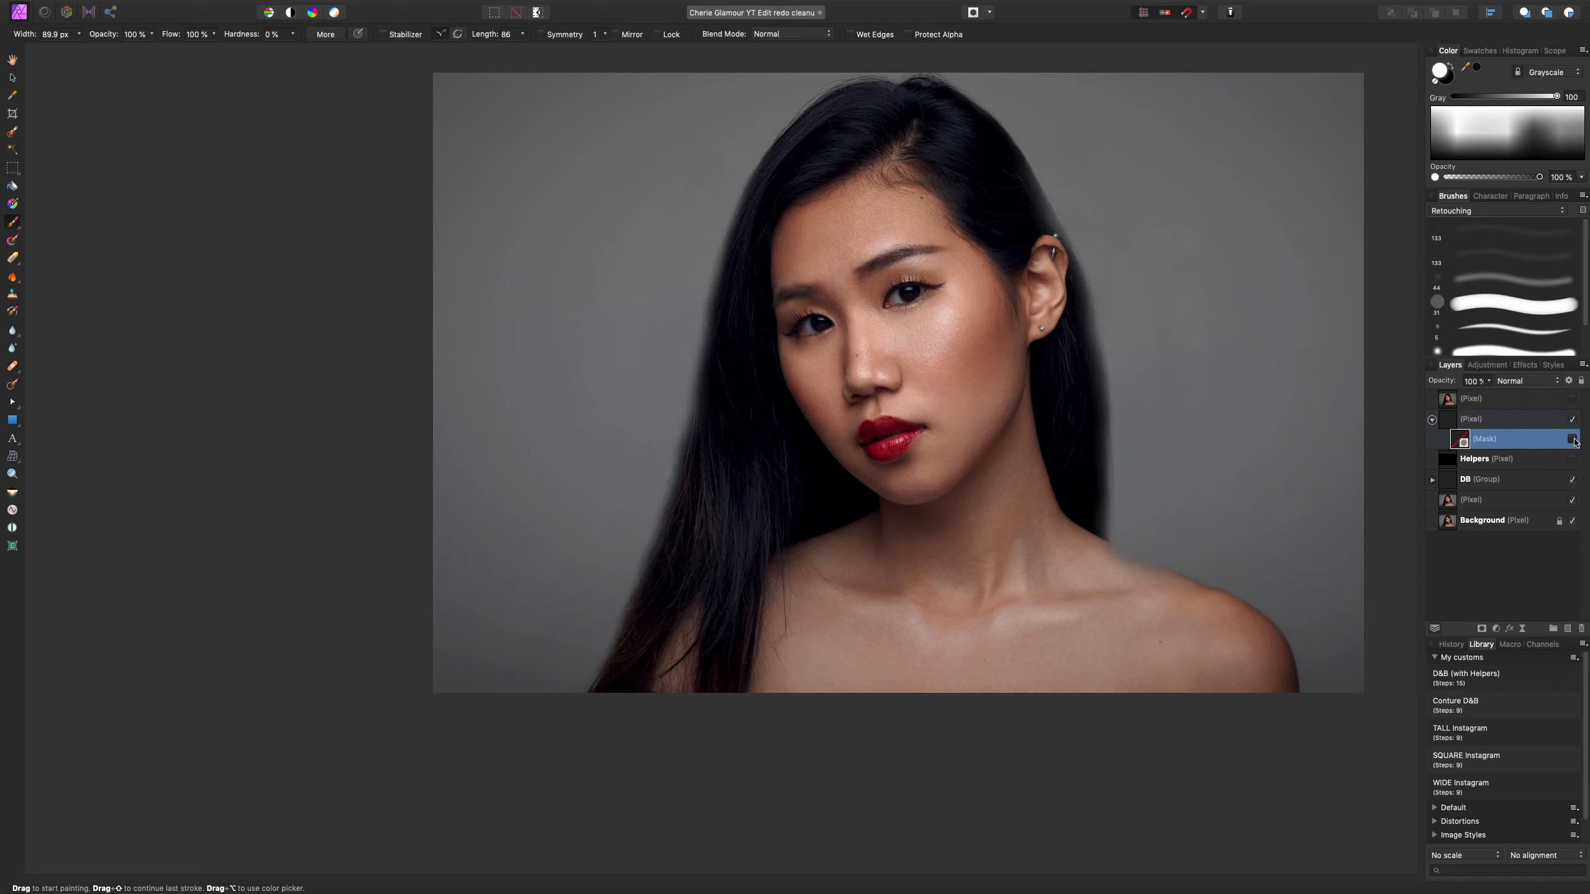
left_click(1572, 439)
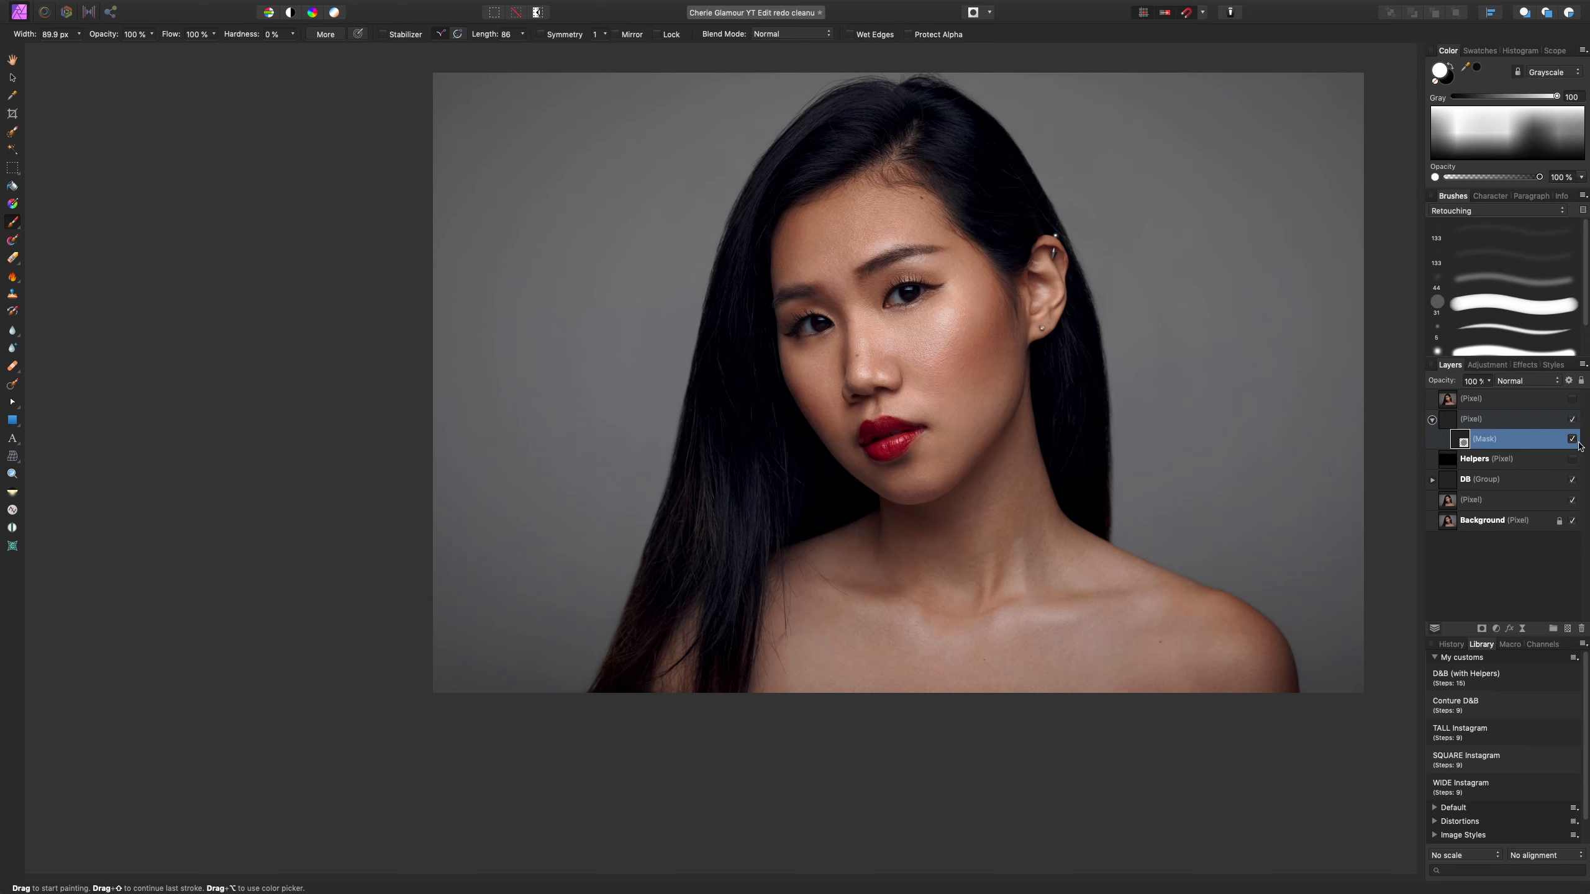
left_click(1574, 420)
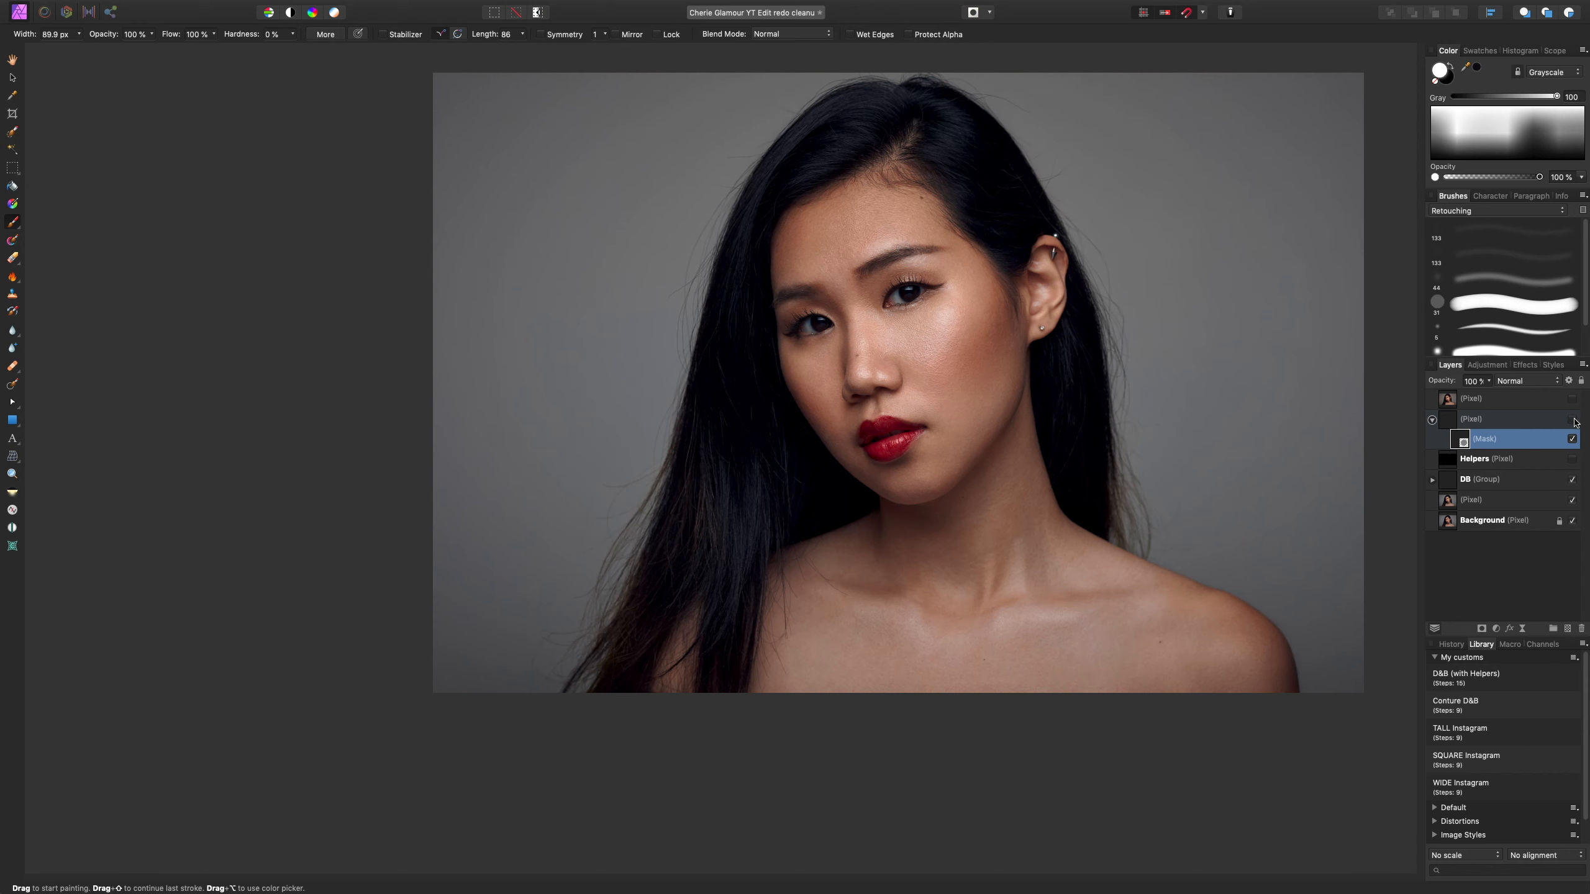
key("super+0")
left_click(1573, 420)
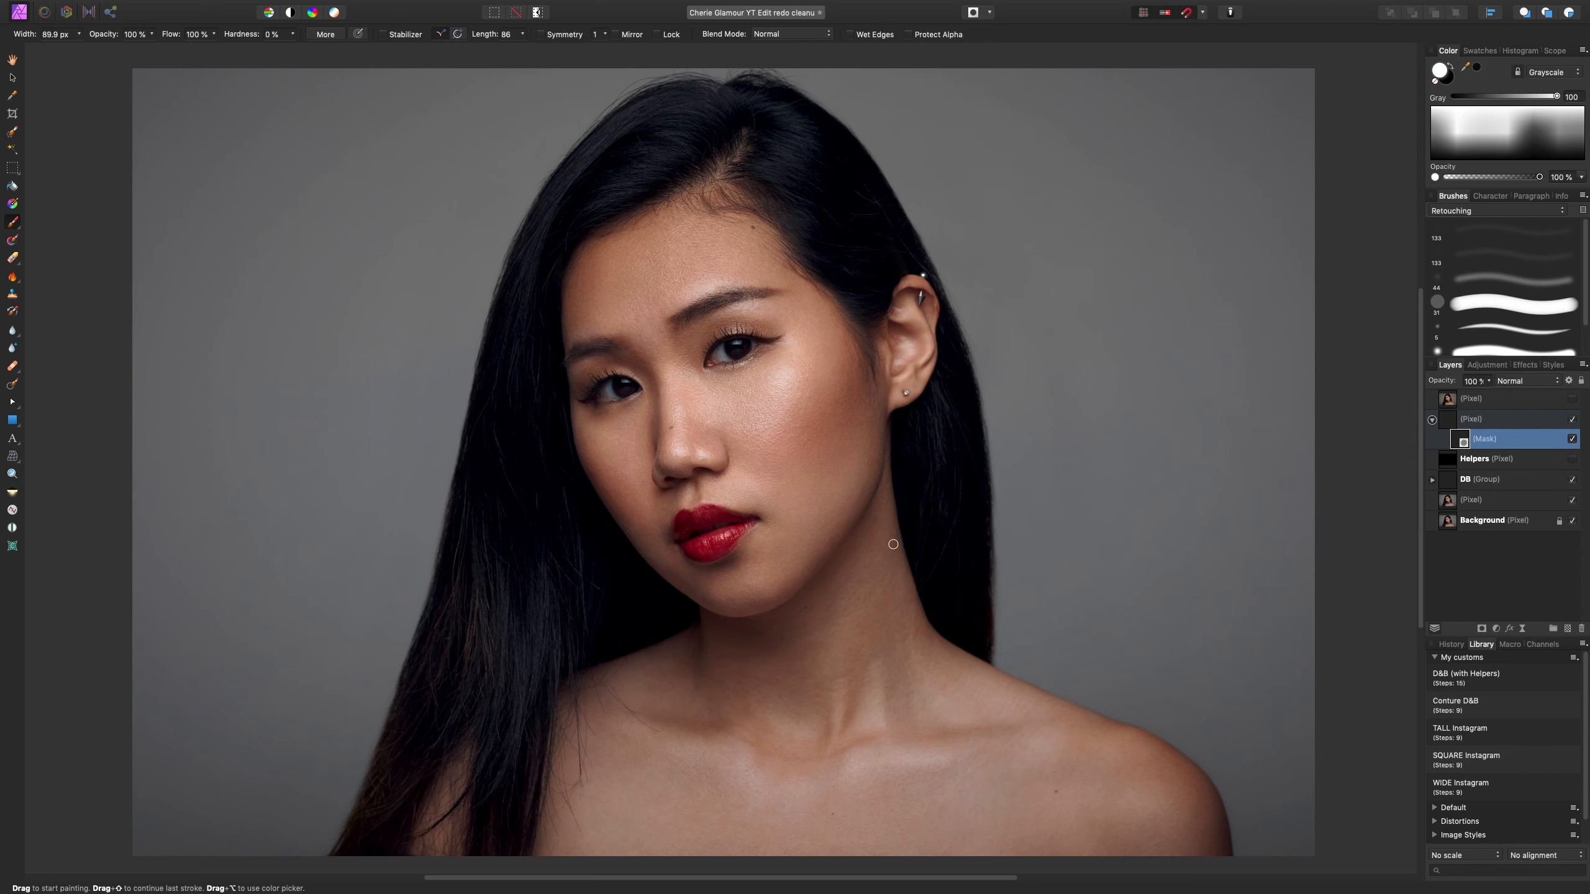
- Add an empty pixel layer above the cleanup layer and rename the masked cleanup layer "fly aways"
left_click(1448, 420)
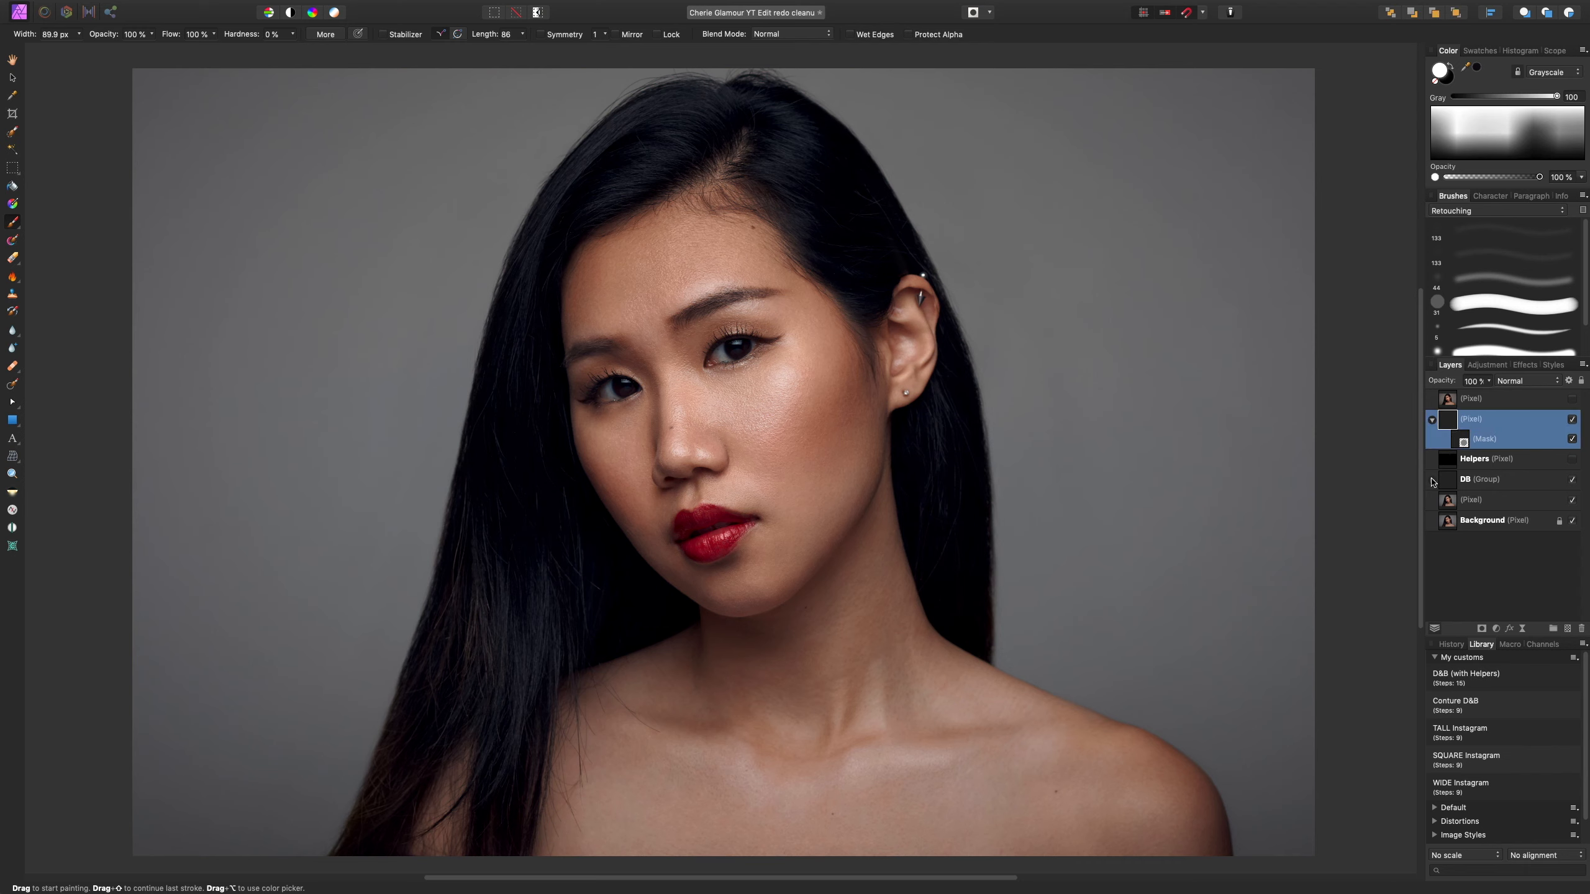
key("super+shift+n")
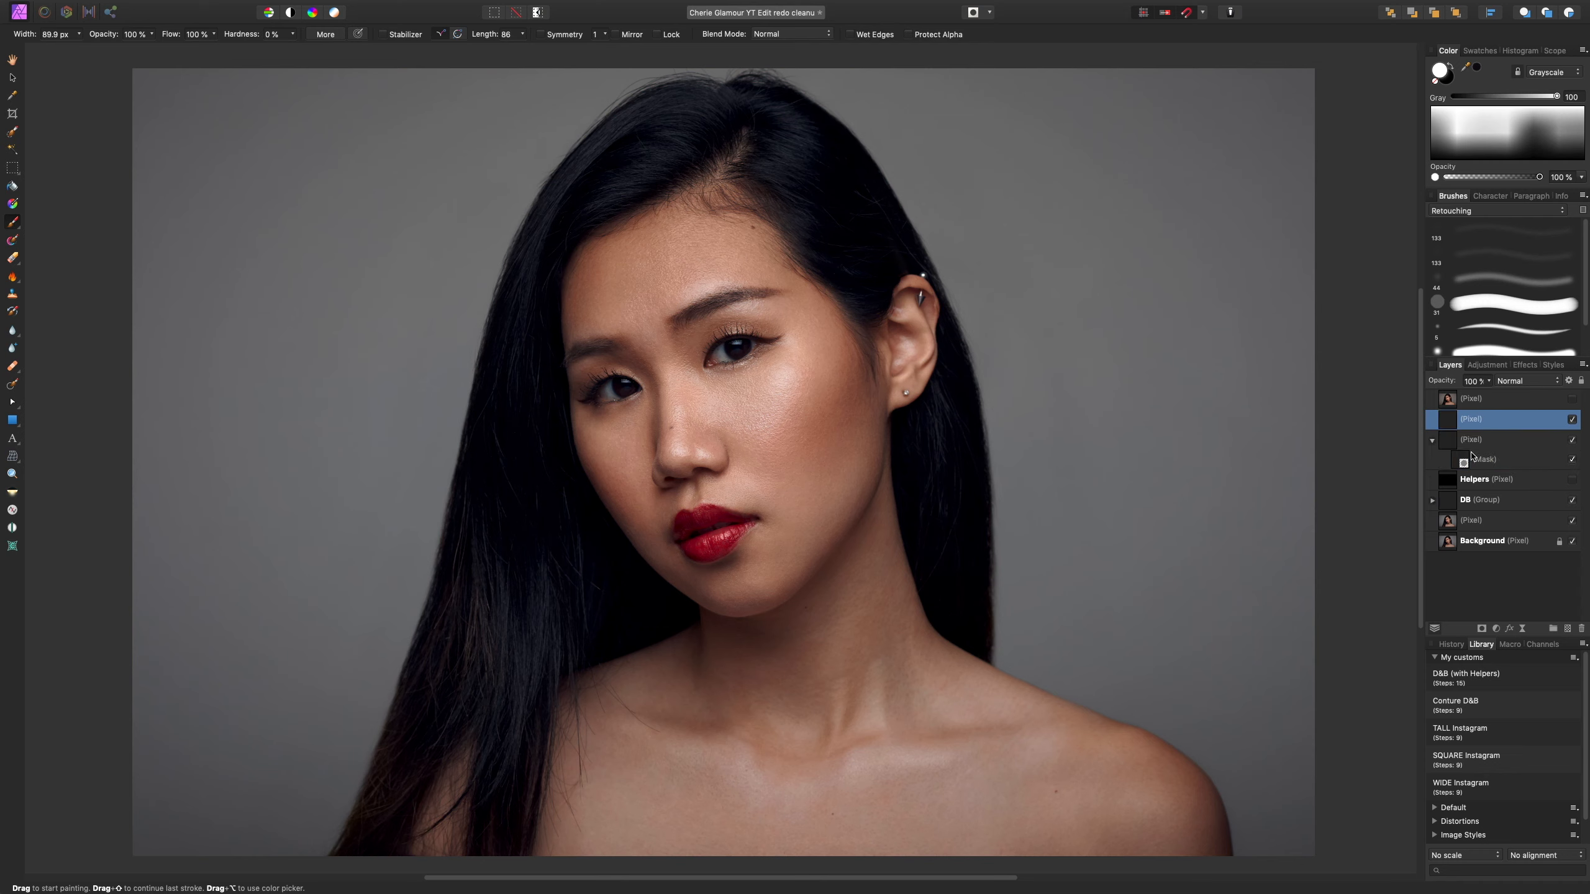
left_click(1480, 441)
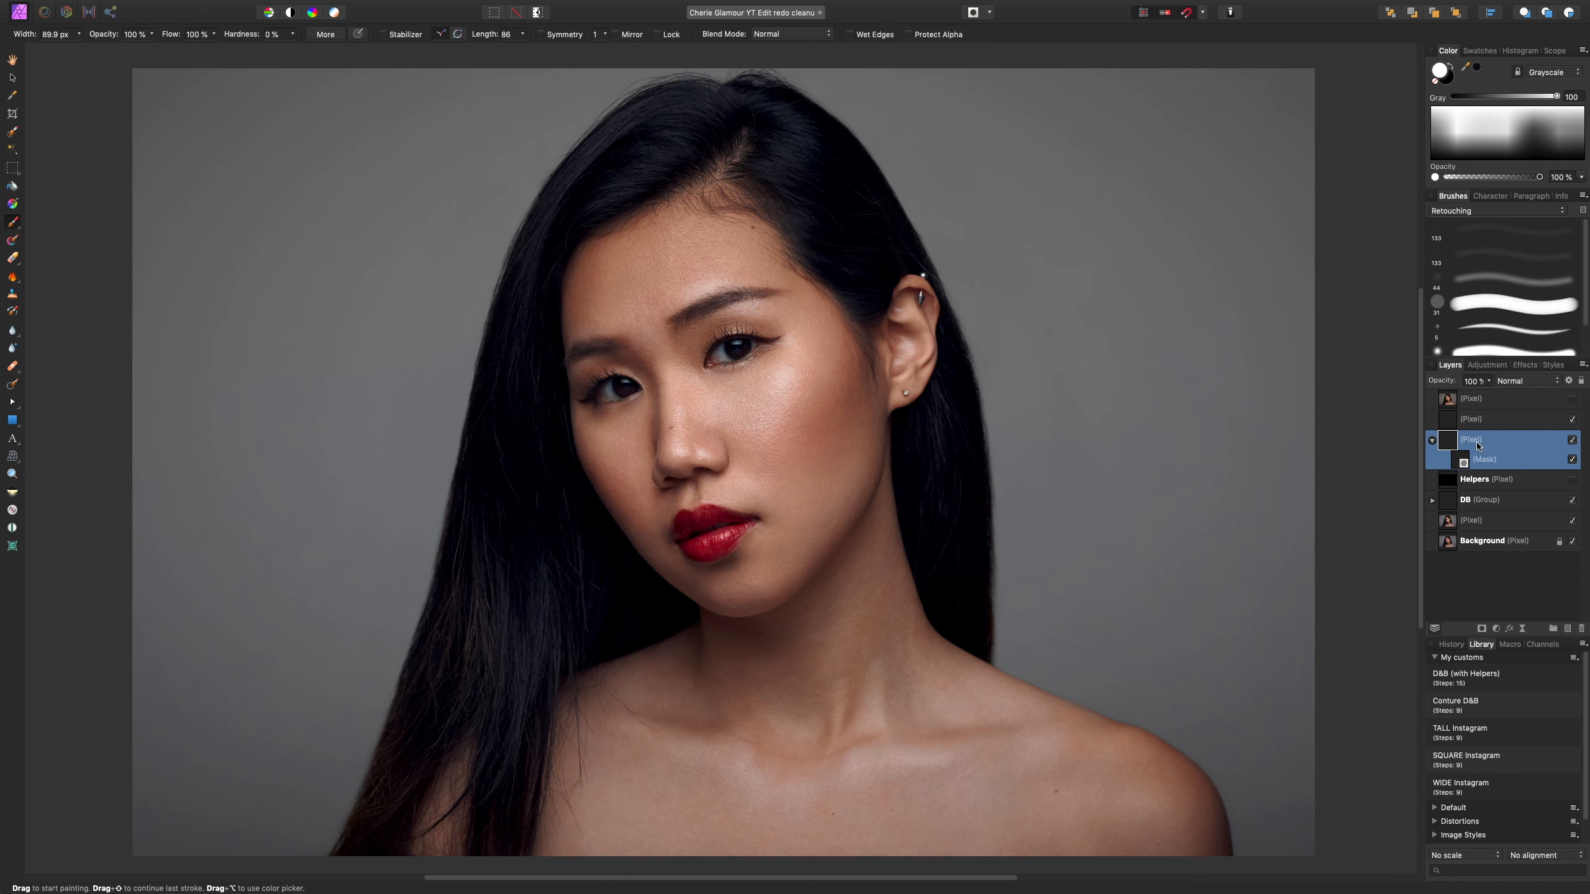
double_click(1477, 444)
key("Return")
left_click(1433, 440)
- Rename the new empty pixel layer "strands"
left_click(1477, 426)
double_click(1479, 426)
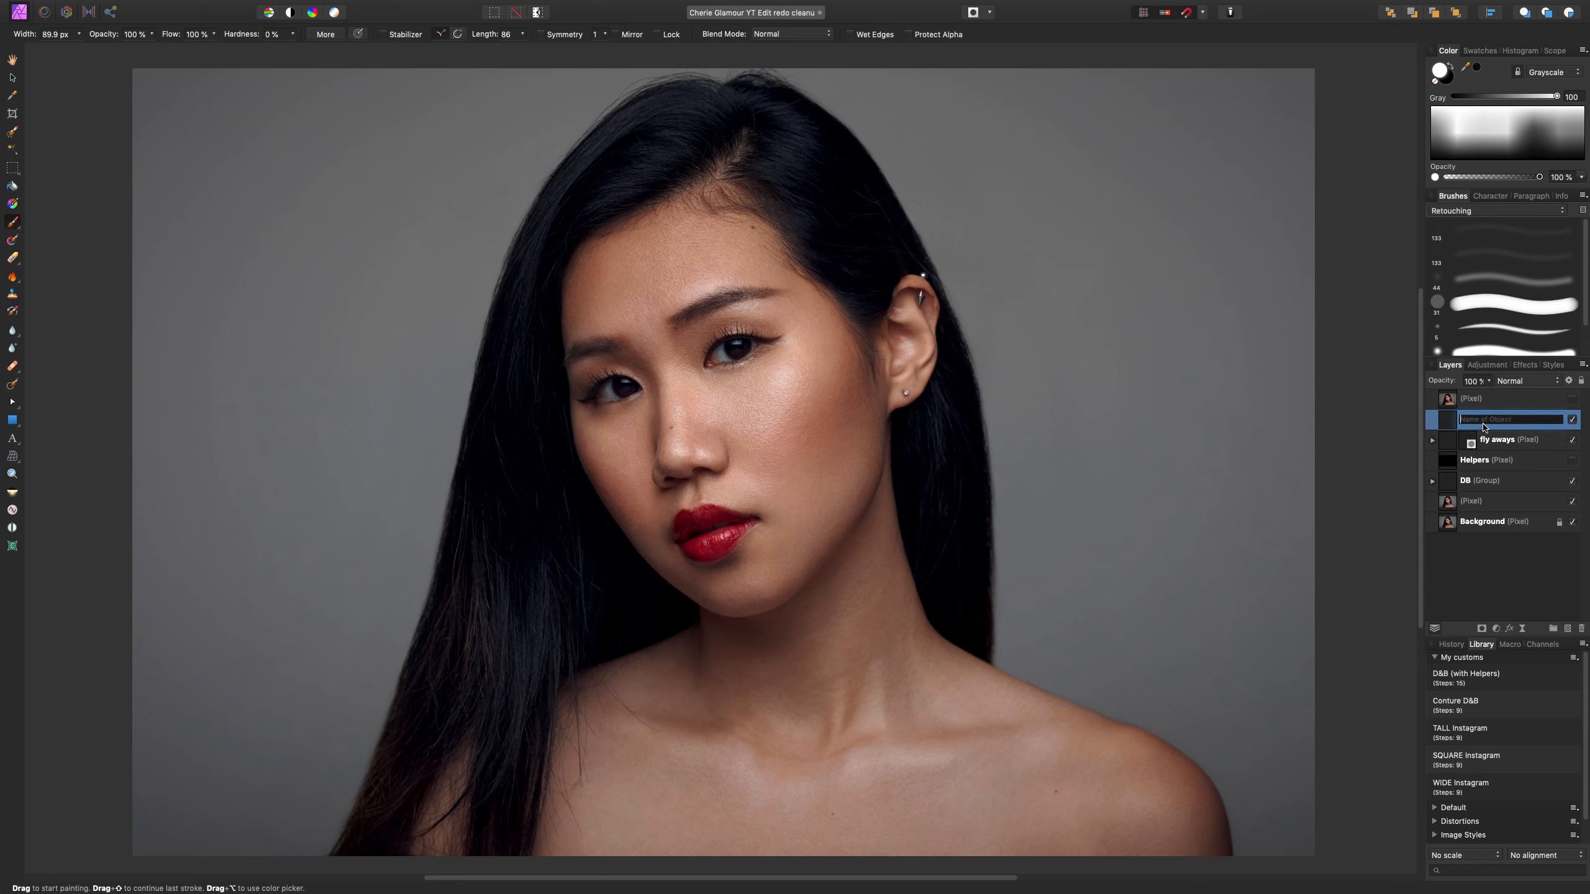
type("str")
key("Return")
- Select the mask of the fly aways layer and brush along the upper image-left hair edge
key("super+plus")
key("super+plus")
key("super+plus")
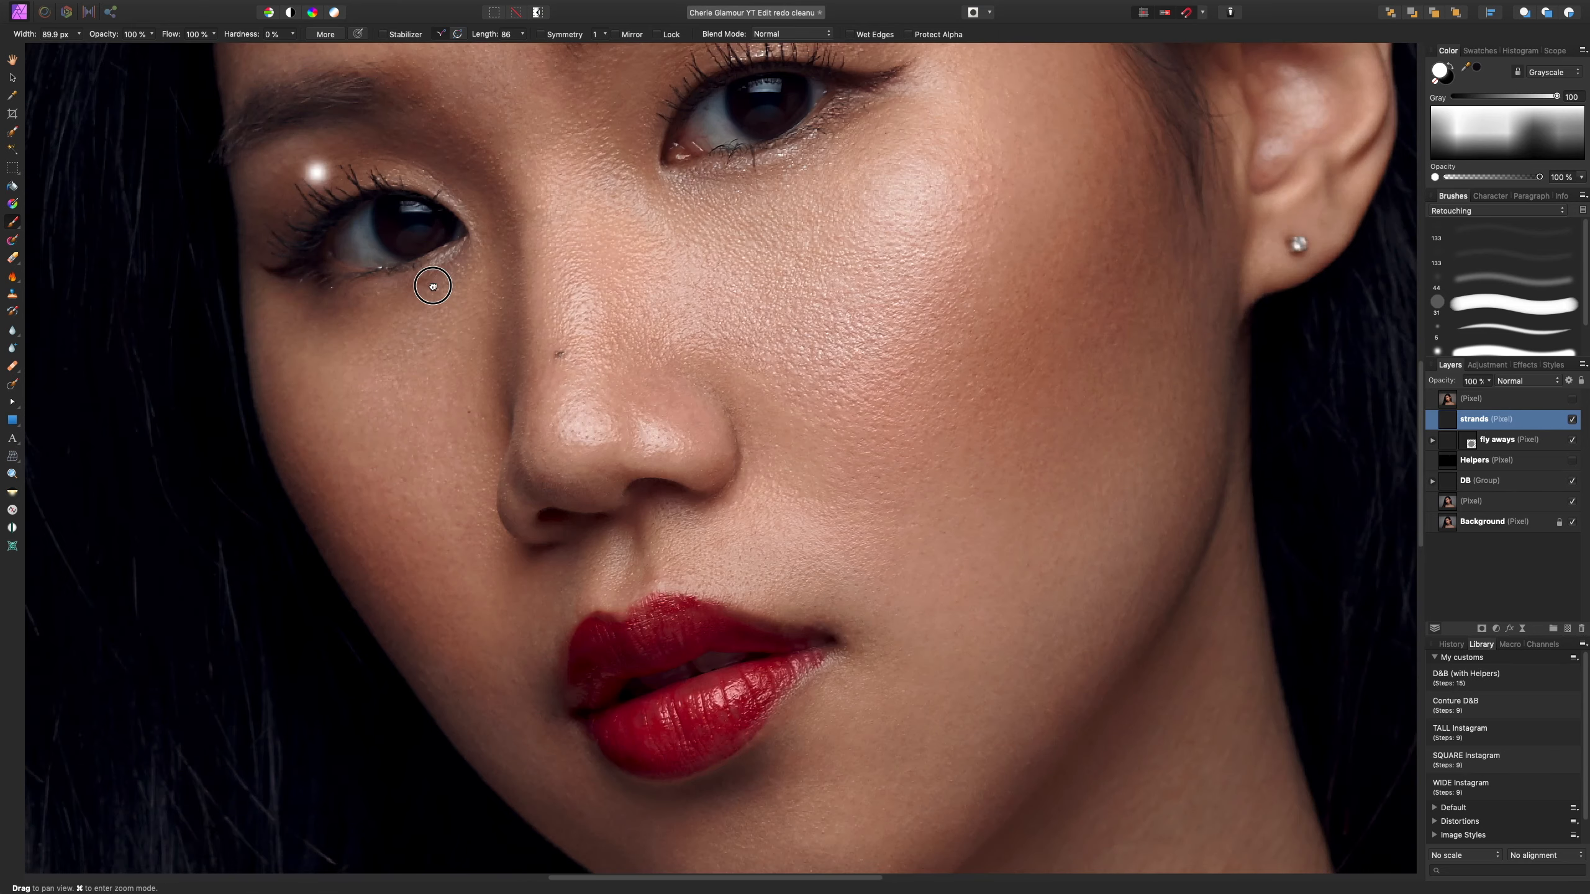
left_click_drag(433, 288, 687, 584)
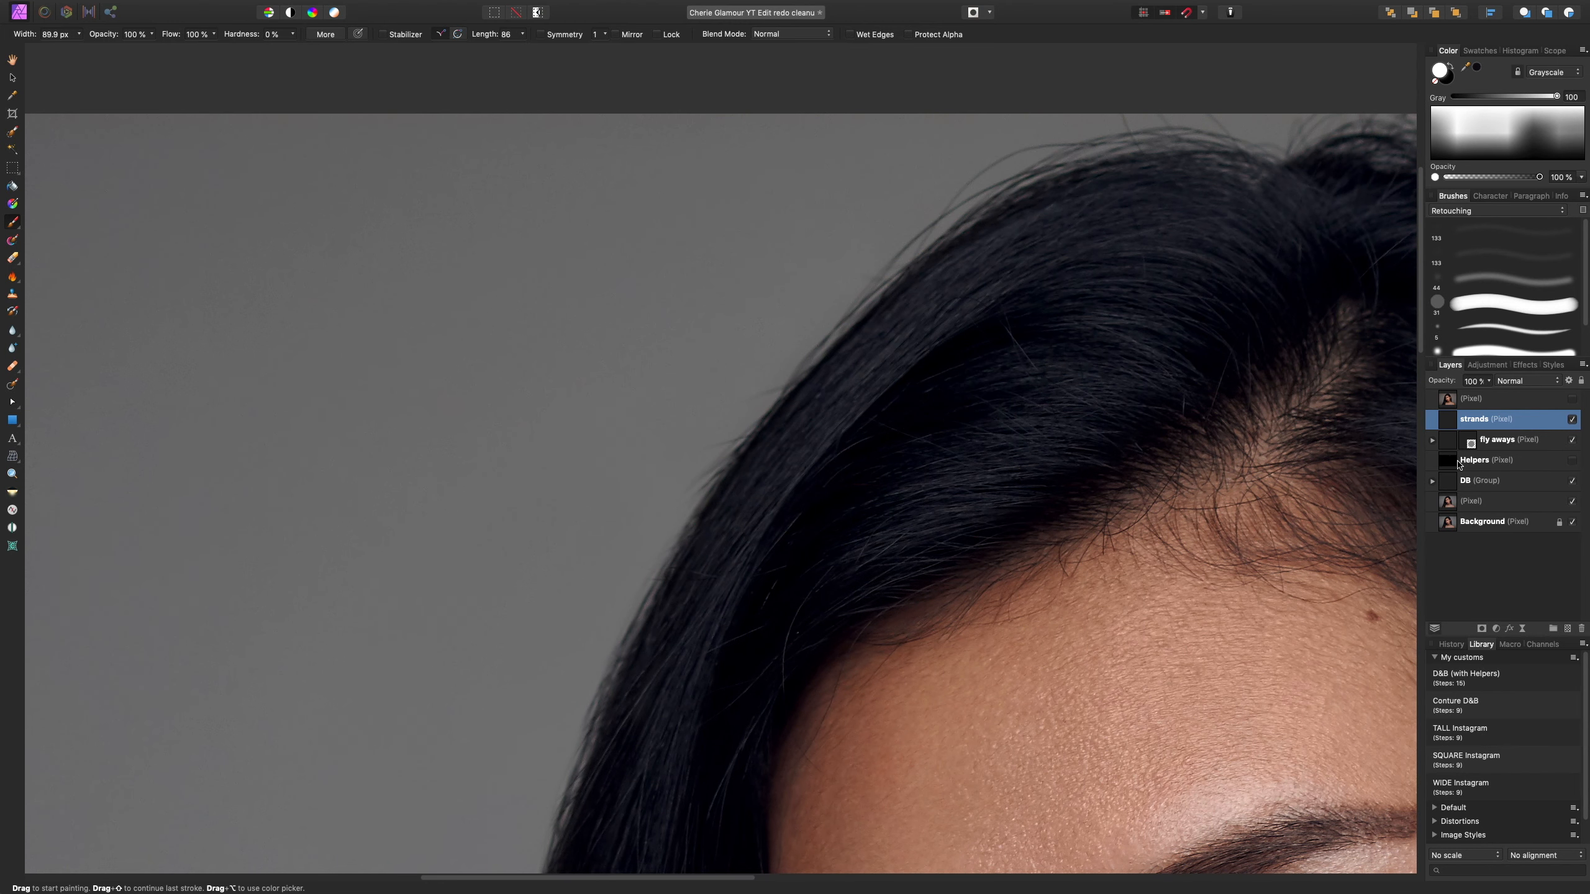
left_click(1432, 443)
left_click(1460, 462)
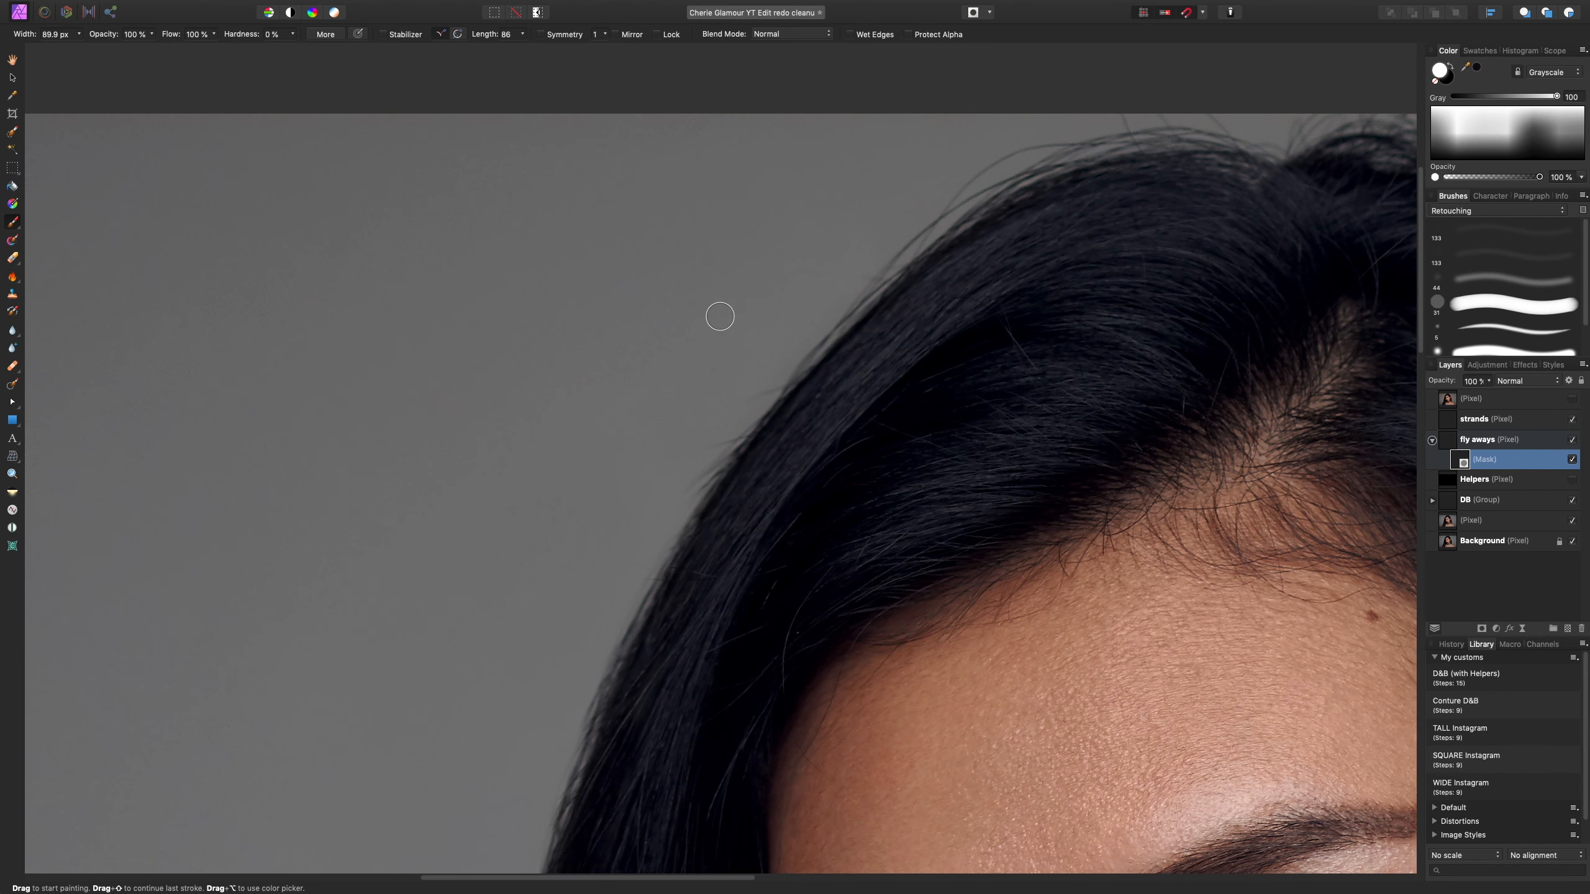
mouse_move(758, 386)
left_mouse_down()
mouse_move(678, 491)
mouse_move(751, 390)
mouse_move(720, 441)
left_mouse_up()
- Select the strands layer, sample the dark hair colour and reduce the brush width to 4.6 px
double_click(1483, 419)
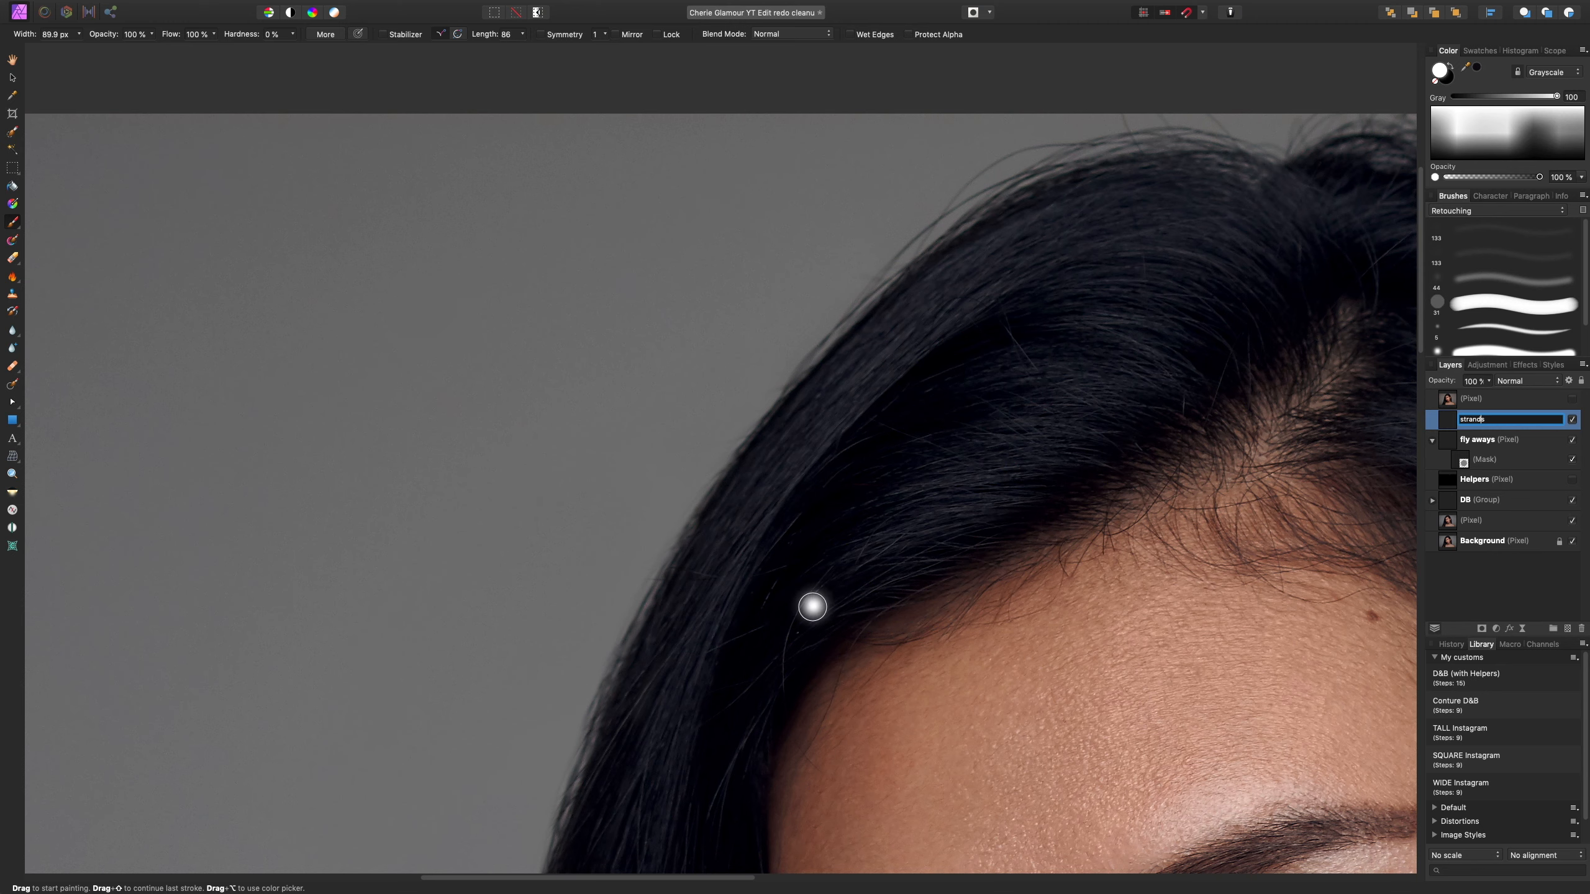
mouse_move(757, 501)
left_mouse_down("alt")
mouse_move(737, 475)
mouse_move(771, 492)
left_mouse_up("alt")
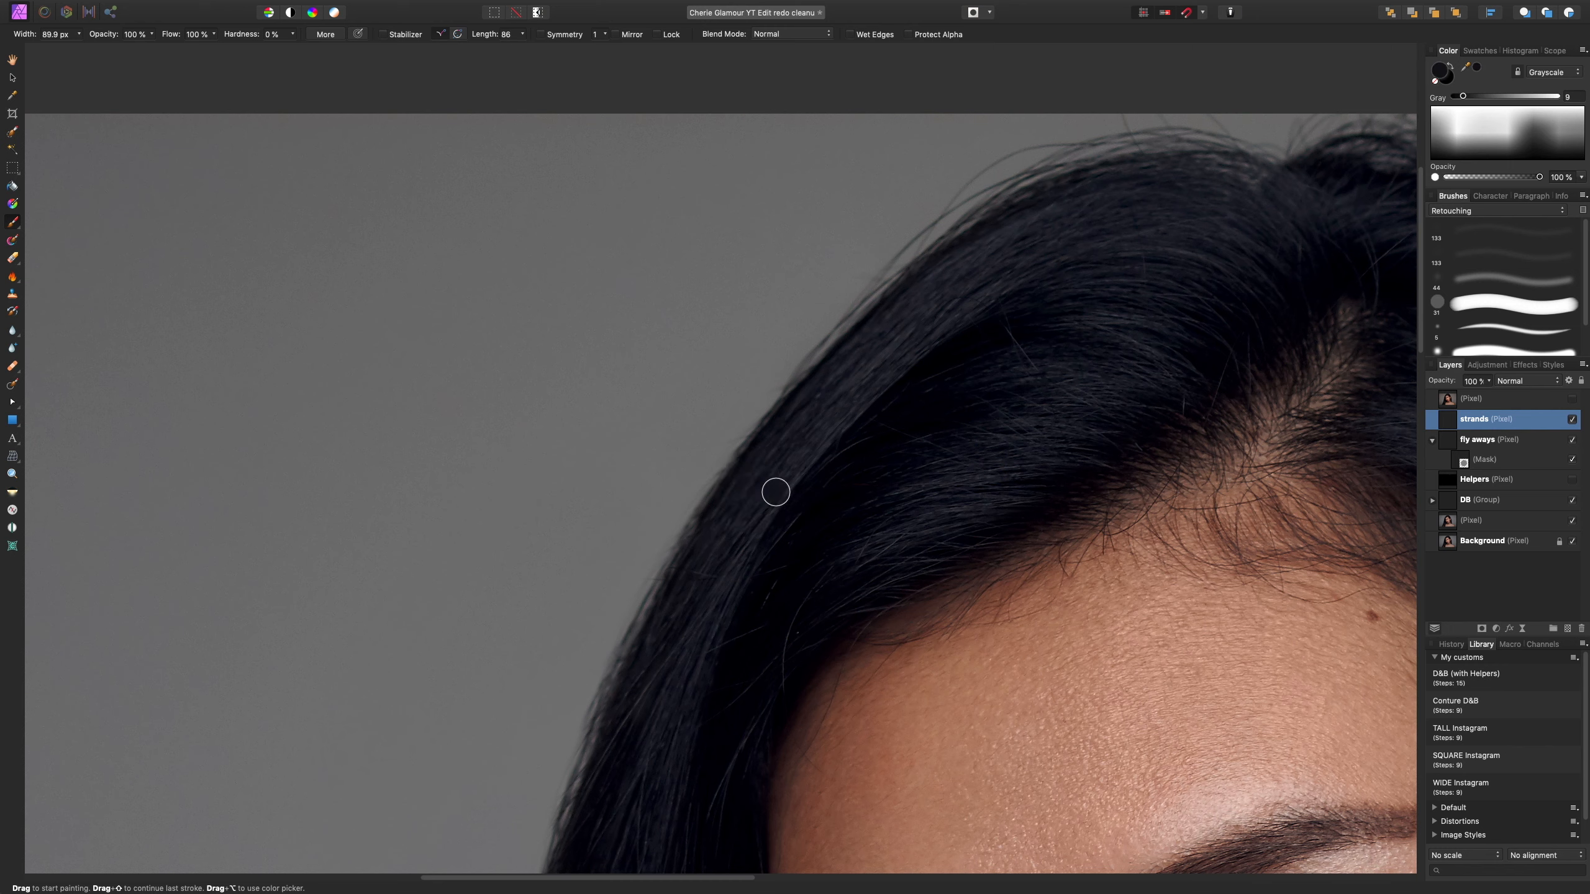
key("bracketleft")
key("bracketleft")
key("bracketleft")
key("bracketleft")
key("bracketleft")
key("bracketleft")
- Try thin strand strokes along the upper image-left hair edge
left_click_drag(663, 499, 750, 375)
key("super+z")
left_click_drag(883, 259, 938, 203)
key("super+z")
left_click_drag(803, 346, 858, 289)
- Set the brush flow to 40% and try thin strands along the upper hair edge, undoing the test strokes
left_click_drag(215, 35, 157, 79)
key("super+z")
left_click_drag(214, 33, 209, 63)
left_click_drag(844, 282, 738, 389)
key("super+z")
left_click_drag(847, 284, 761, 401)
key("super+z")
- Paint a thin strand on the strands layer along the hair edge beside the forehead
scroll(776, 463, "down", 3)
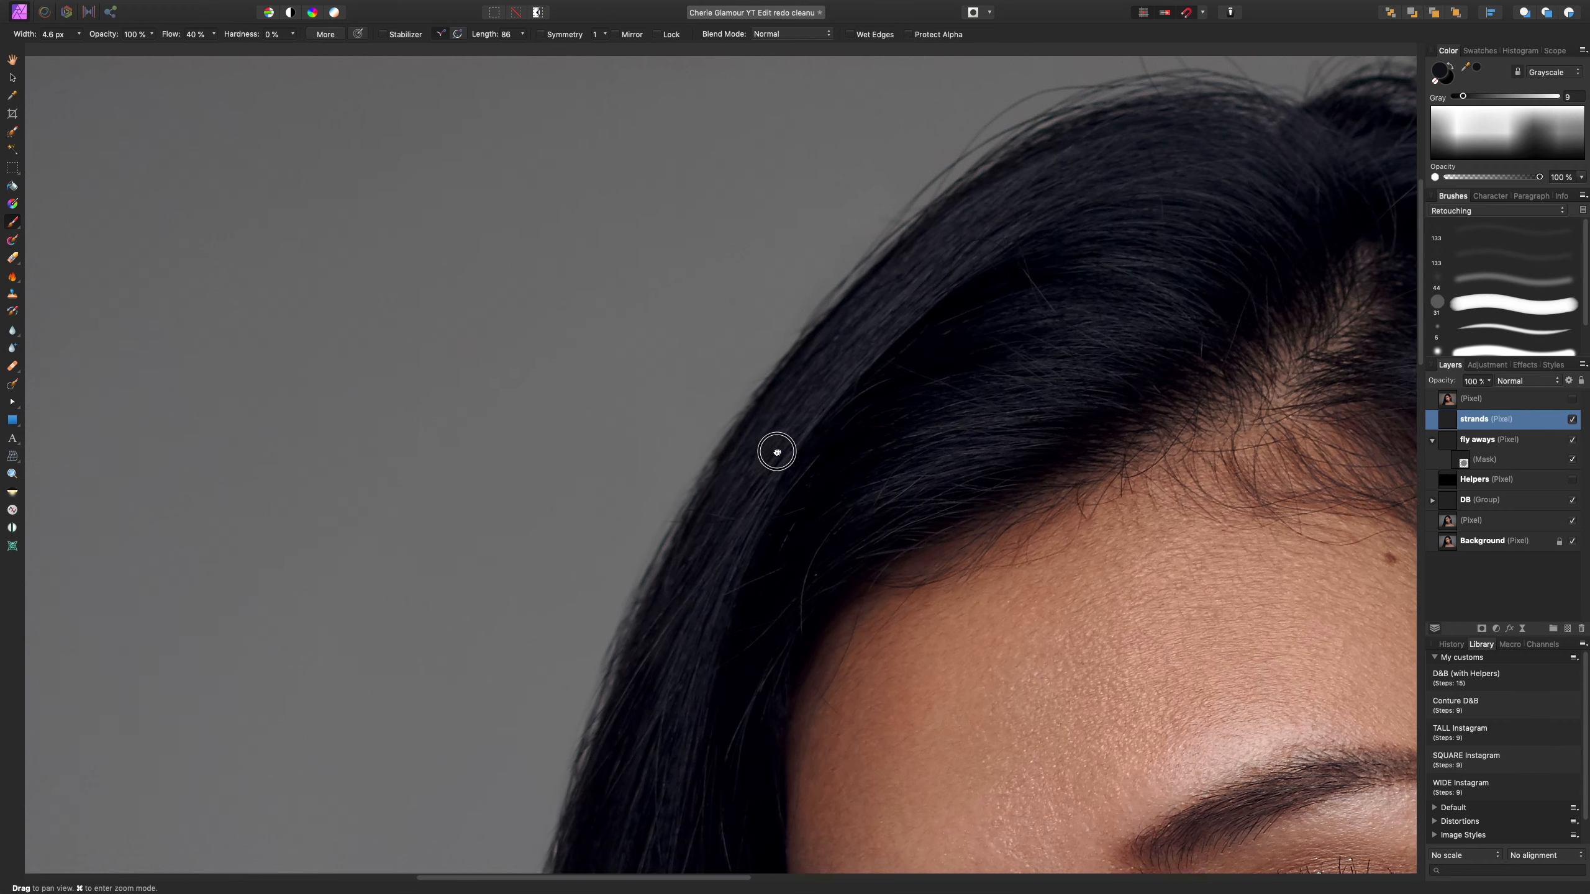
scroll(782, 468, "down", 3)
scroll(812, 426, "down", 2)
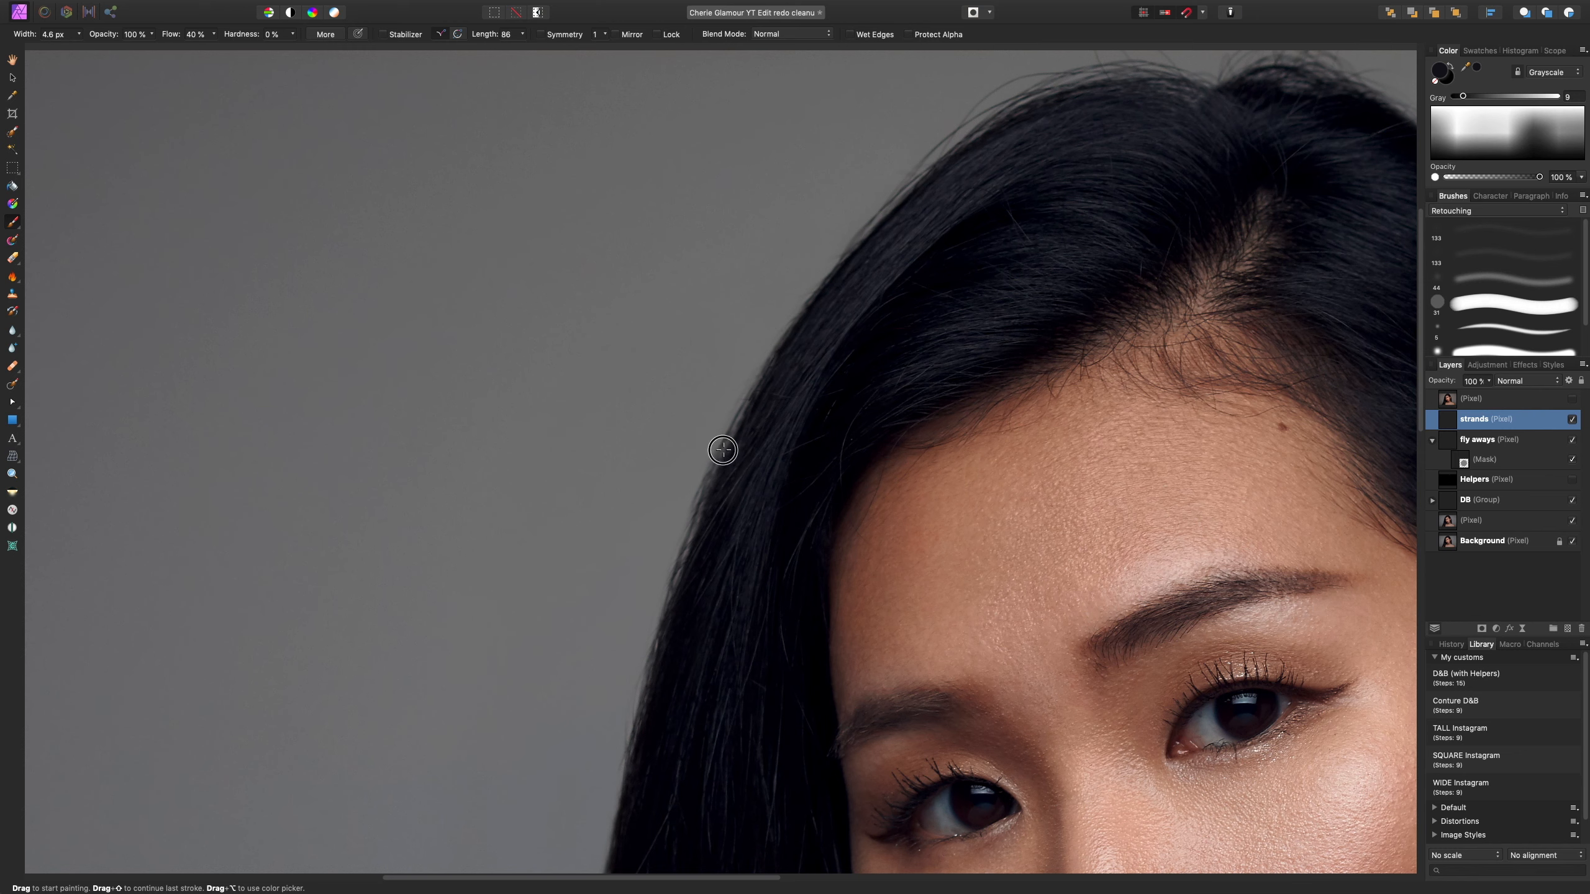
left_click_drag(758, 375, 699, 550)
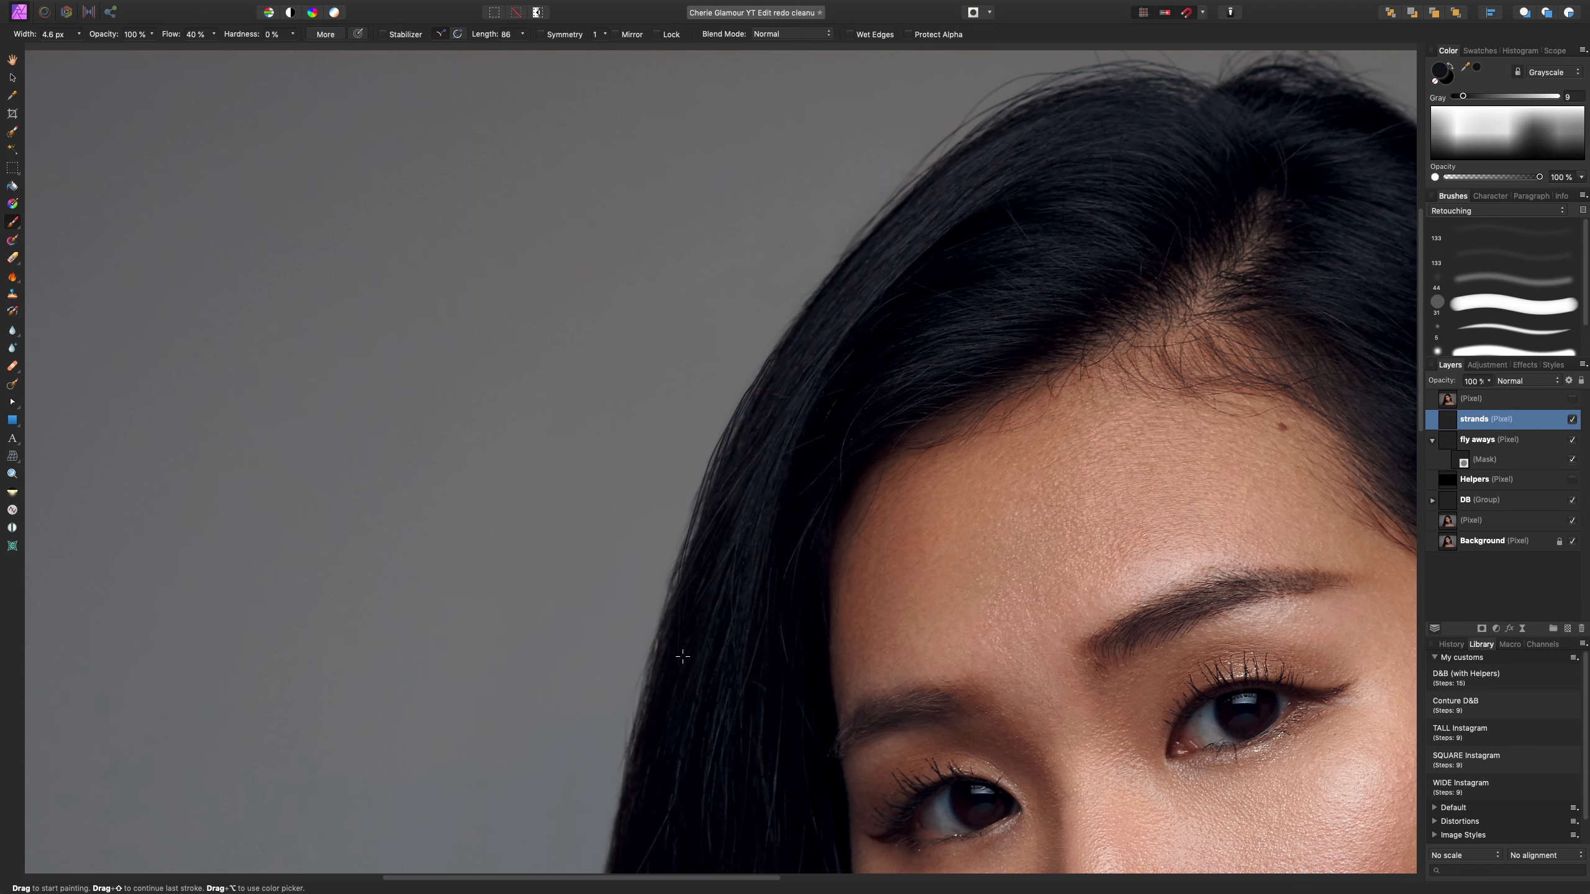
left_click_drag(666, 656, 749, 411)
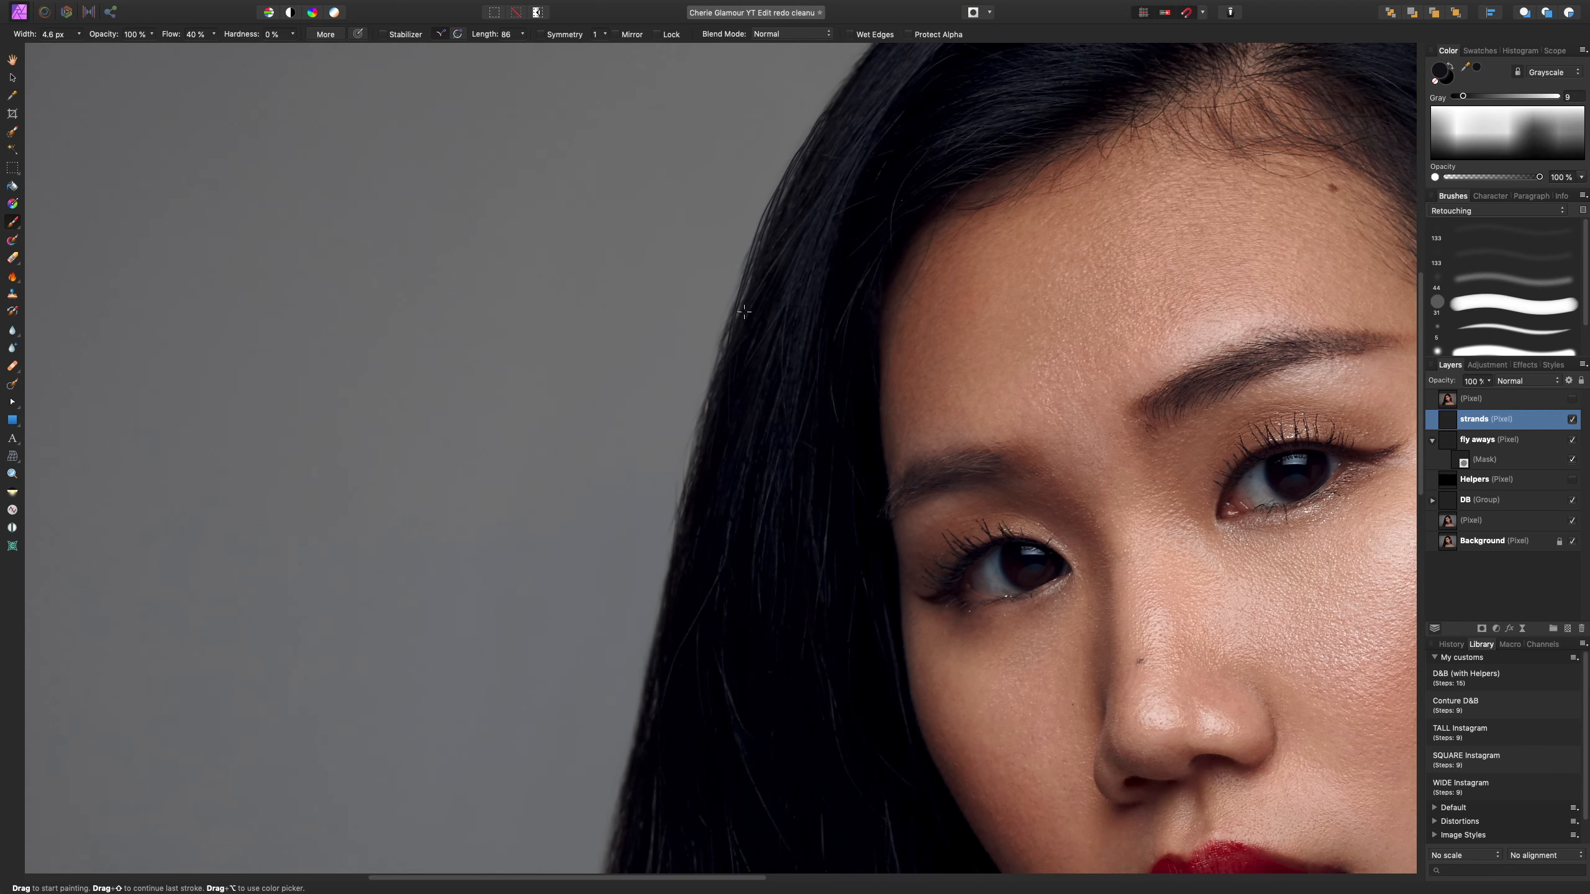
left_click_drag(720, 354, 667, 579)
key("super+z")
- Try long freehand strokes on the plain grey background and undo them
mouse_move(437, 85)
left_mouse_down()
mouse_move(543, 338)
mouse_move(329, 651)
mouse_move(271, 768)
left_mouse_up()
mouse_move(186, 138)
left_mouse_down()
mouse_move(313, 201)
mouse_move(340, 602)
mouse_move(460, 768)
left_mouse_up()
key("super+z")
key("super+z")
- Enable the brush stabilizer and try it with long curved strokes on the grey background, undoing the test strokes
left_click(383, 33)
mouse_move(283, 108)
left_mouse_down()
mouse_move(320, 125)
mouse_move(351, 469)
mouse_move(482, 736)
left_mouse_up()
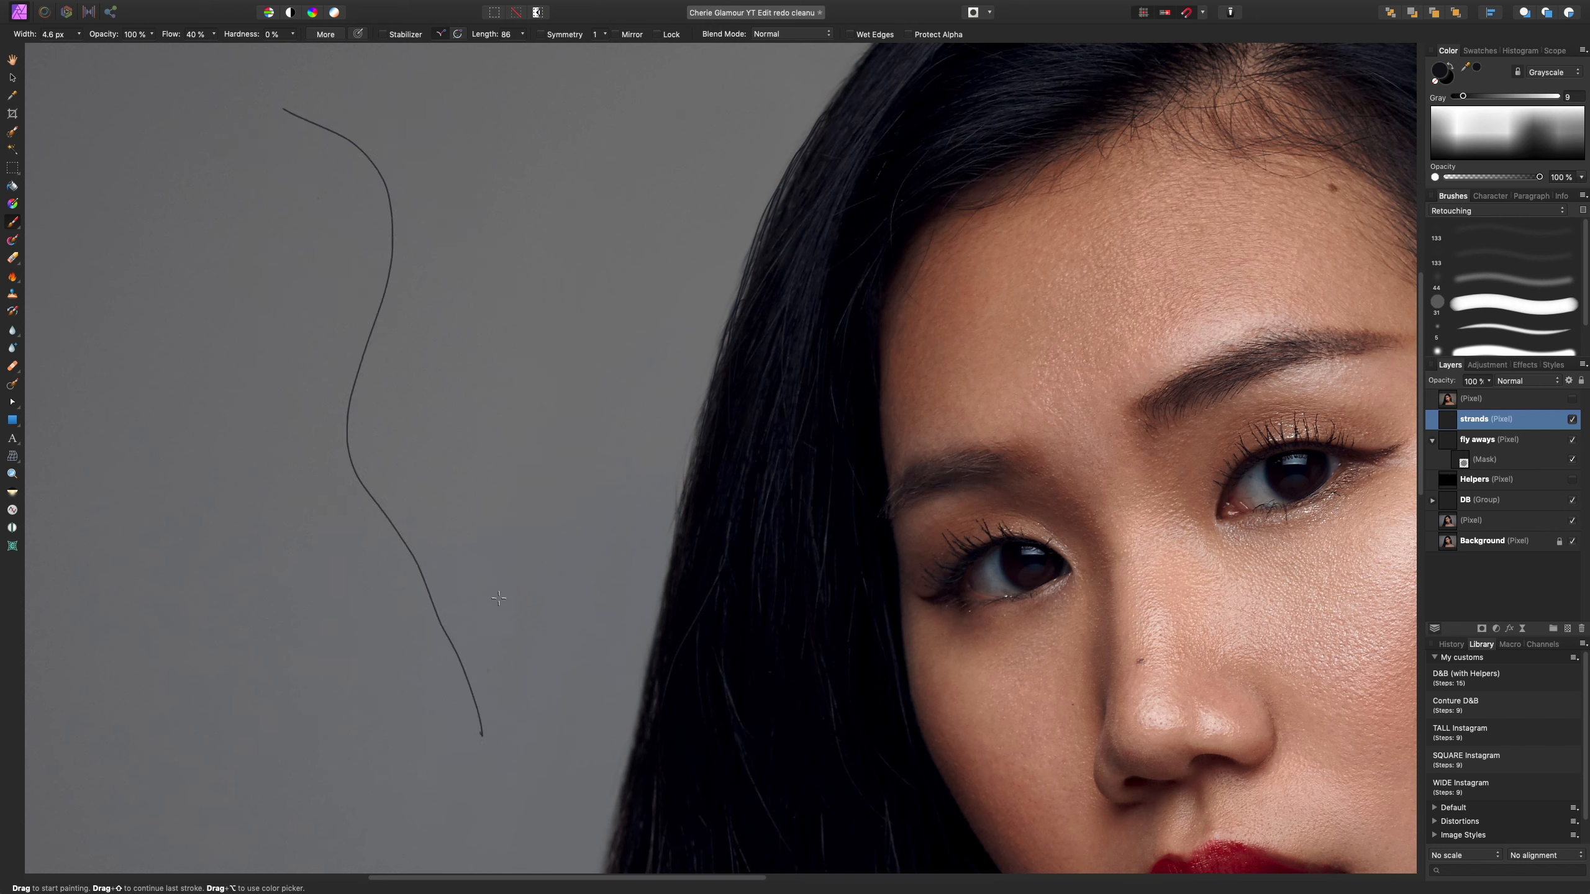
mouse_move(407, 606)
left_mouse_down()
mouse_move(488, 674)
mouse_move(399, 657)
left_mouse_up()
left_click_drag(536, 121, 328, 670)
mouse_move(244, 134)
left_mouse_down()
mouse_move(314, 715)
mouse_move(346, 767)
left_mouse_up()
mouse_move(188, 170)
left_mouse_down()
mouse_move(179, 282)
mouse_move(231, 745)
left_mouse_up()
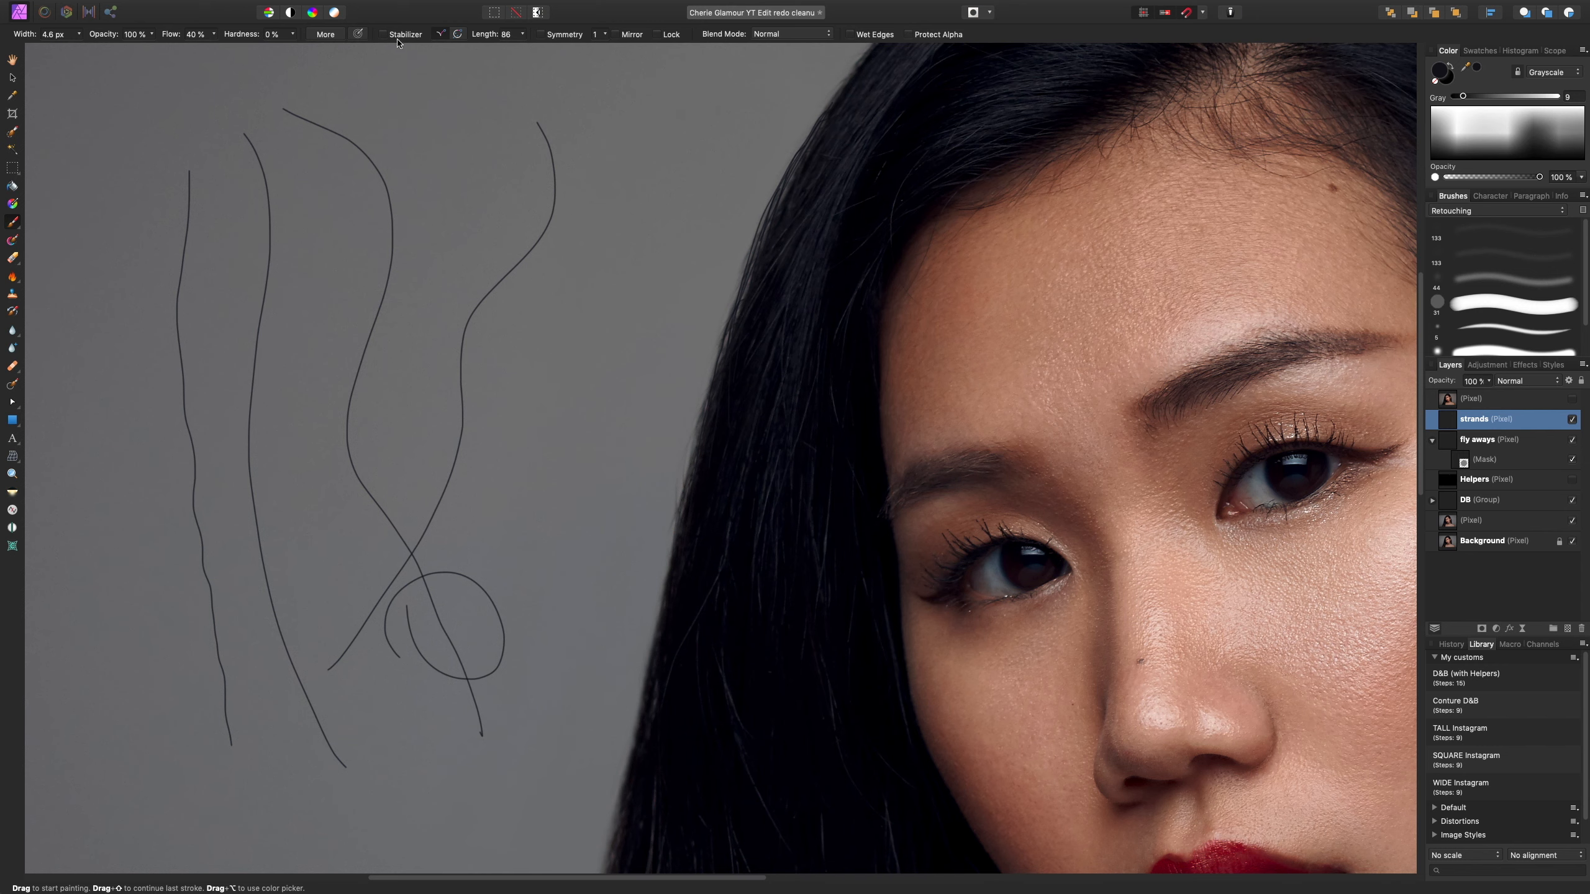
mouse_move(429, 84)
left_mouse_down()
mouse_move(486, 263)
mouse_move(514, 757)
mouse_move(279, 776)
mouse_move(557, 438)
mouse_move(453, 193)
left_mouse_up()
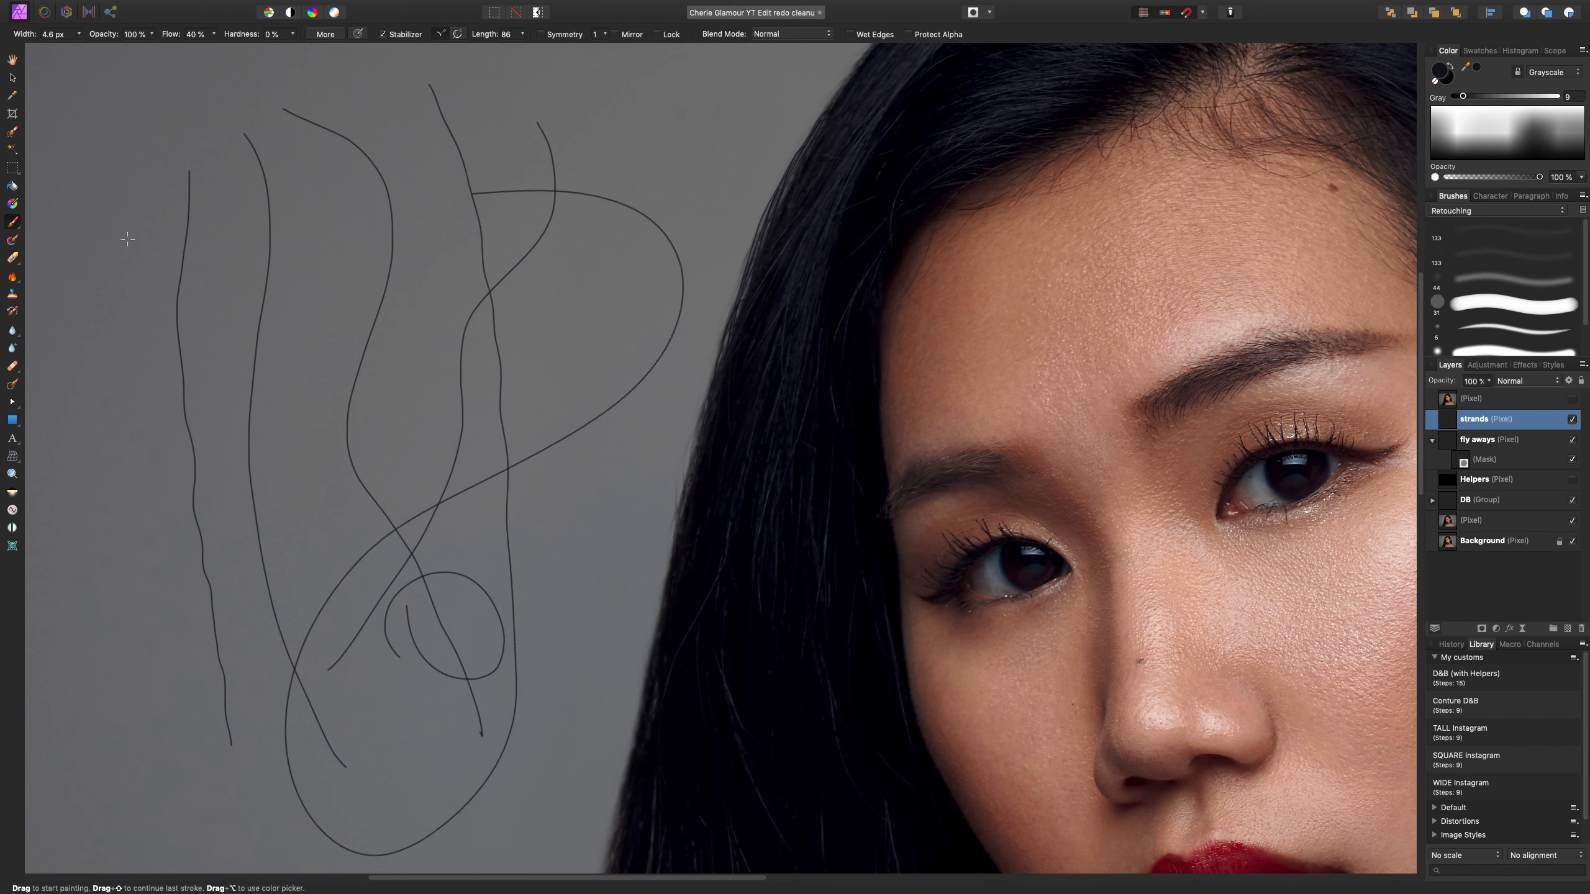
key("super+z")
key("super+z")
key("super+z")
key("super+z")
key("super+z")
key("super+z")
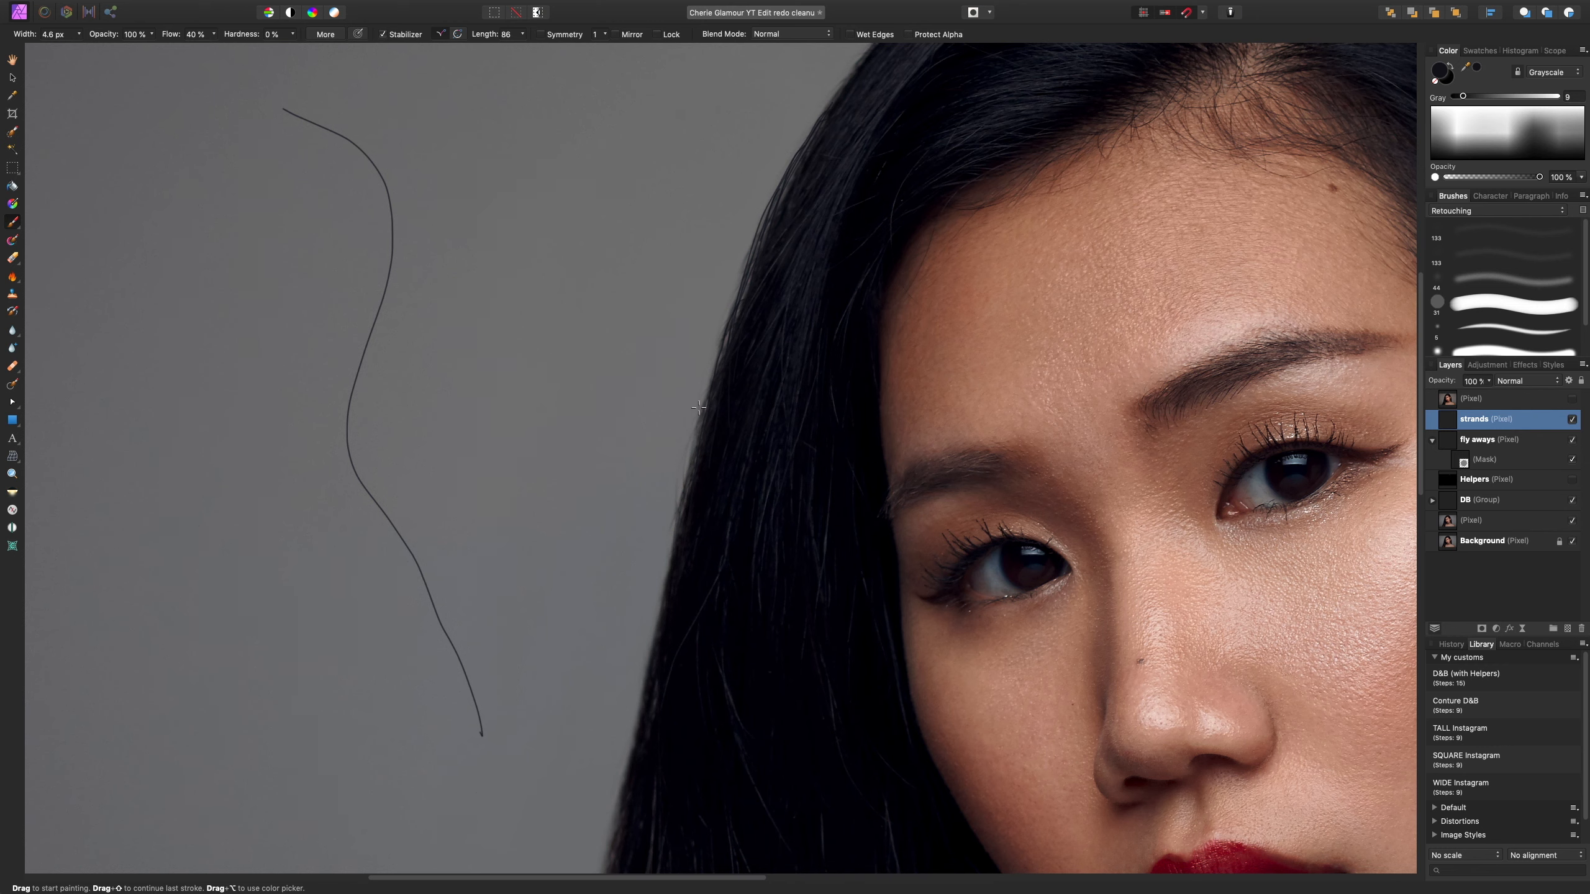
- Paint thin stabilized strands along the image-left hair edge from the forehead down past the nose, resampling the dark hair colour
left_click_drag(769, 225, 806, 187)
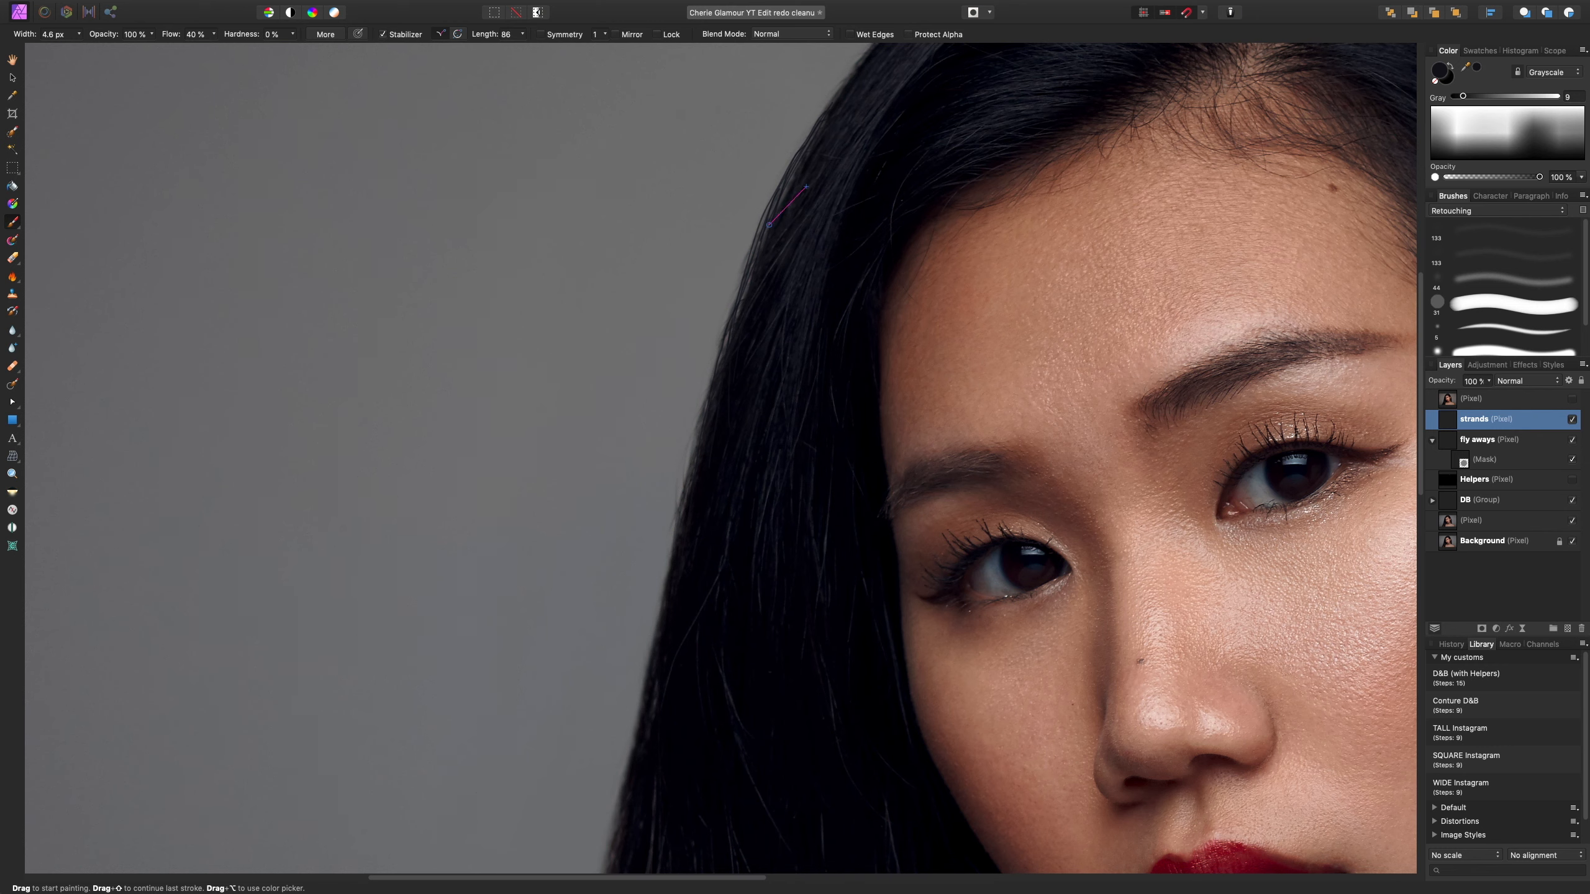
mouse_move(720, 372)
left_mouse_down()
mouse_move(704, 476)
mouse_move(737, 269)
mouse_move(700, 409)
mouse_move(673, 696)
left_mouse_up()
left_click_drag(747, 620, 812, 249)
left_click(778, 160, "alt")
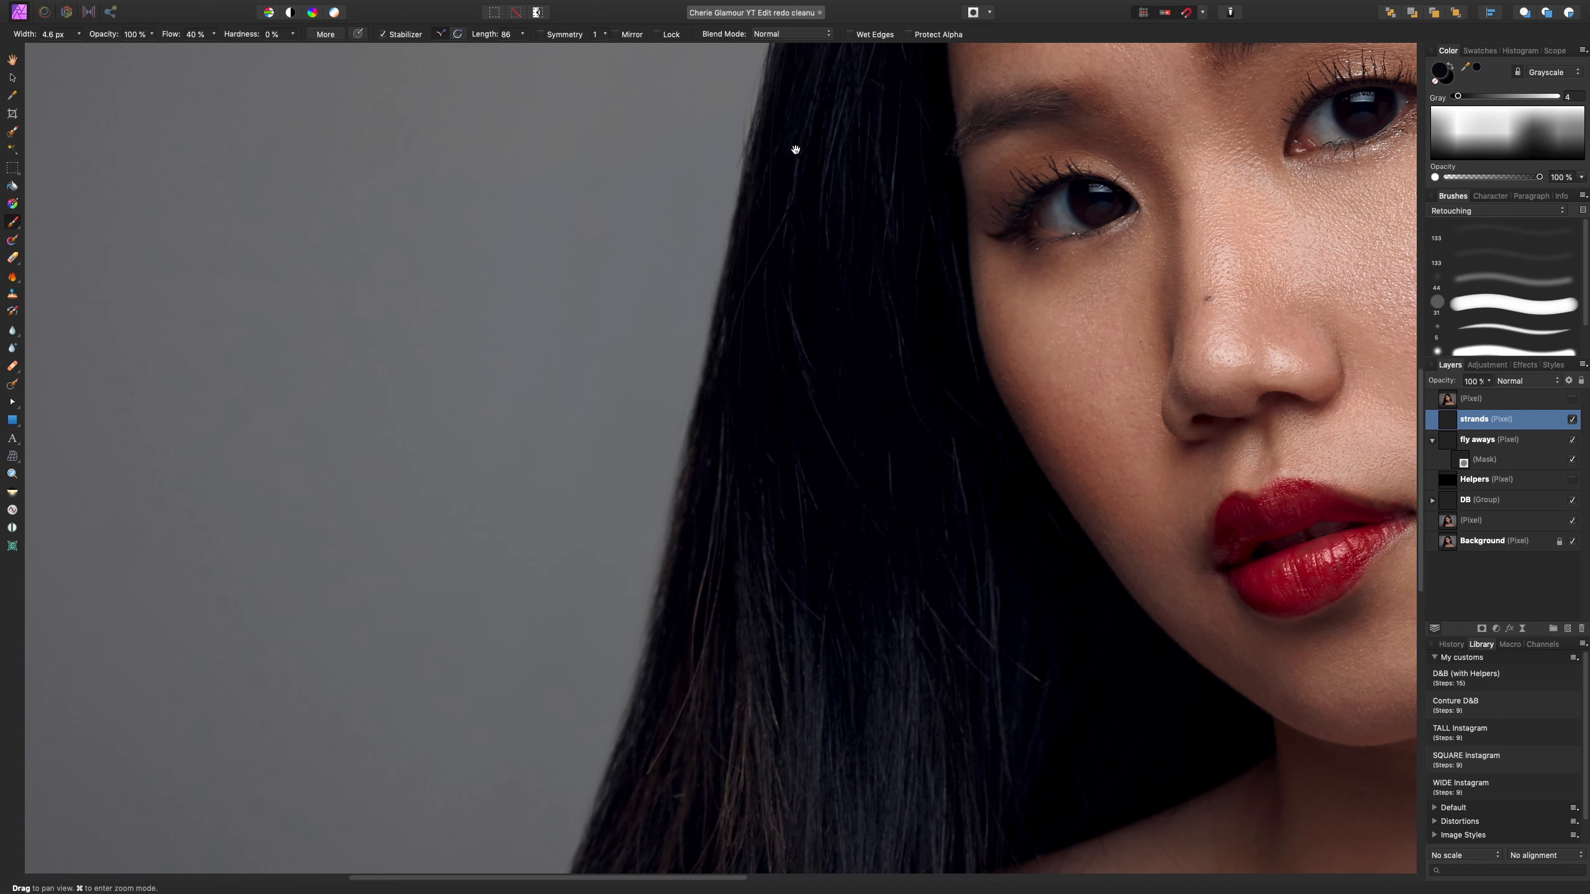
left_click_drag(794, 149, 767, 246)
left_click_drag(736, 200, 684, 664)
mouse_move(788, 89)
left_mouse_down()
mouse_move(743, 176)
mouse_move(662, 510)
mouse_move(663, 727)
left_mouse_up()
key("super+z")
mouse_move(762, 175)
left_mouse_down()
mouse_move(680, 469)
mouse_move(655, 676)
left_mouse_up()
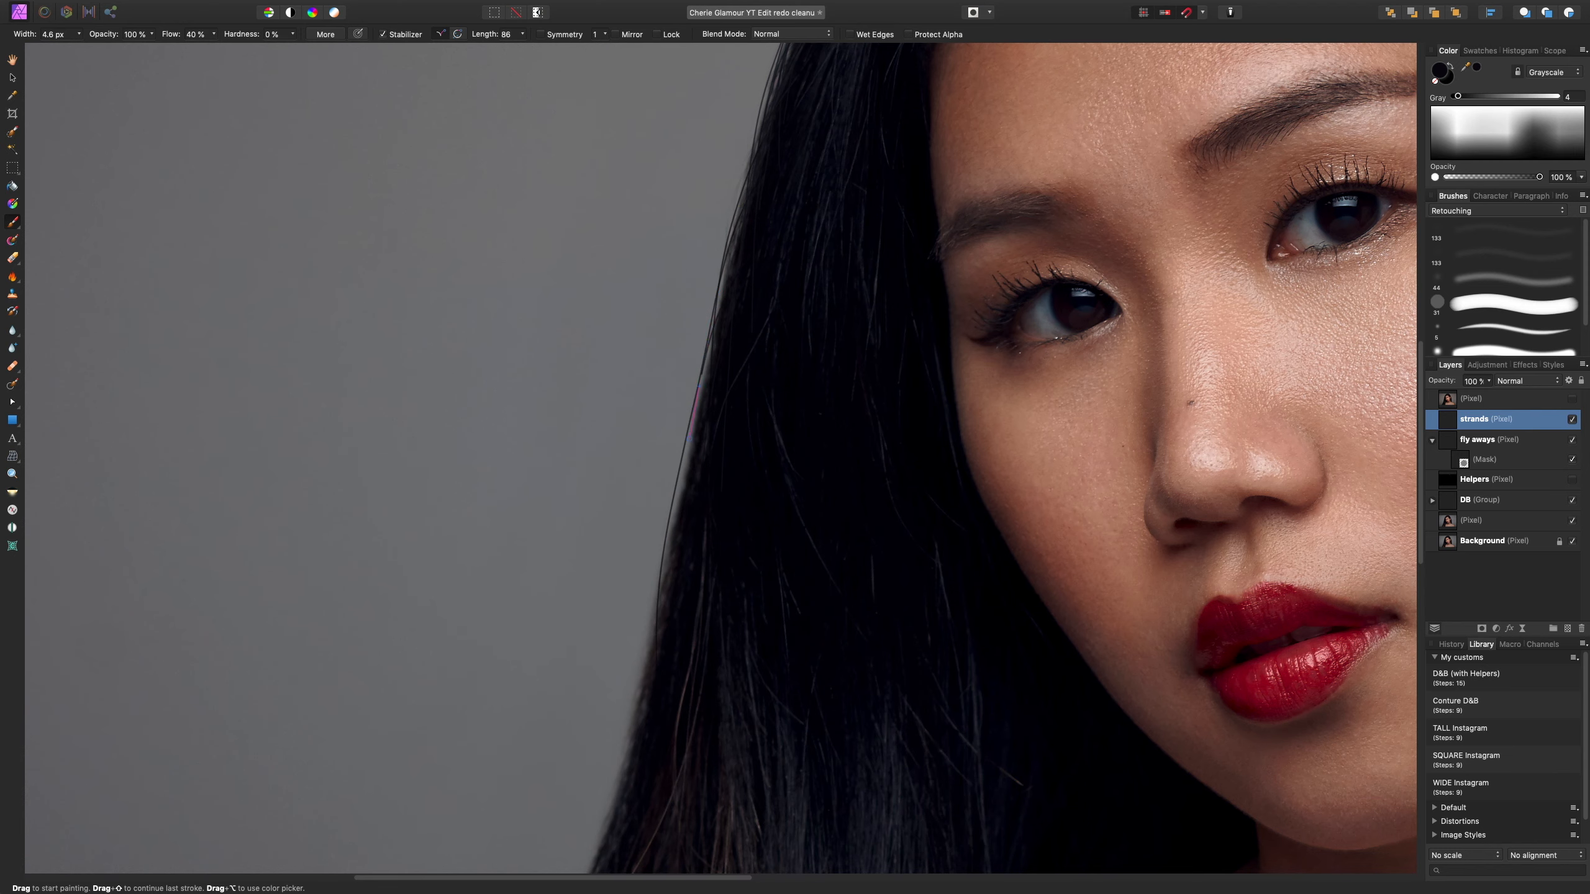
- Resample the dark hair colour and paint thin strands along the hair edge at lip and chin level, undoing the unwanted strokes
left_click_drag(727, 585, 805, 233)
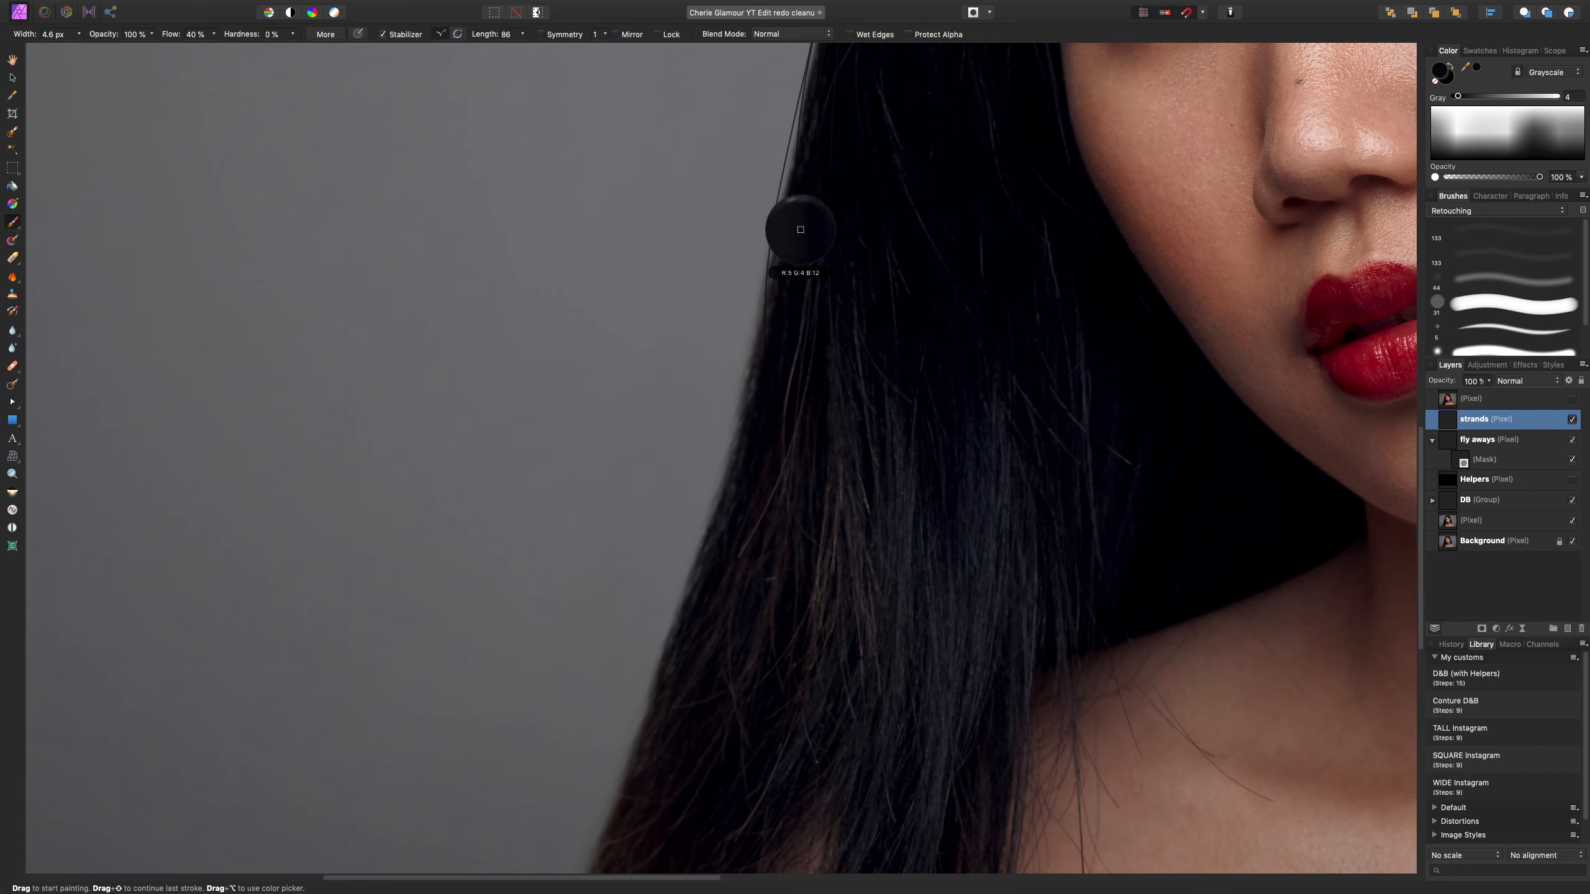
left_click_drag(796, 125, 729, 483)
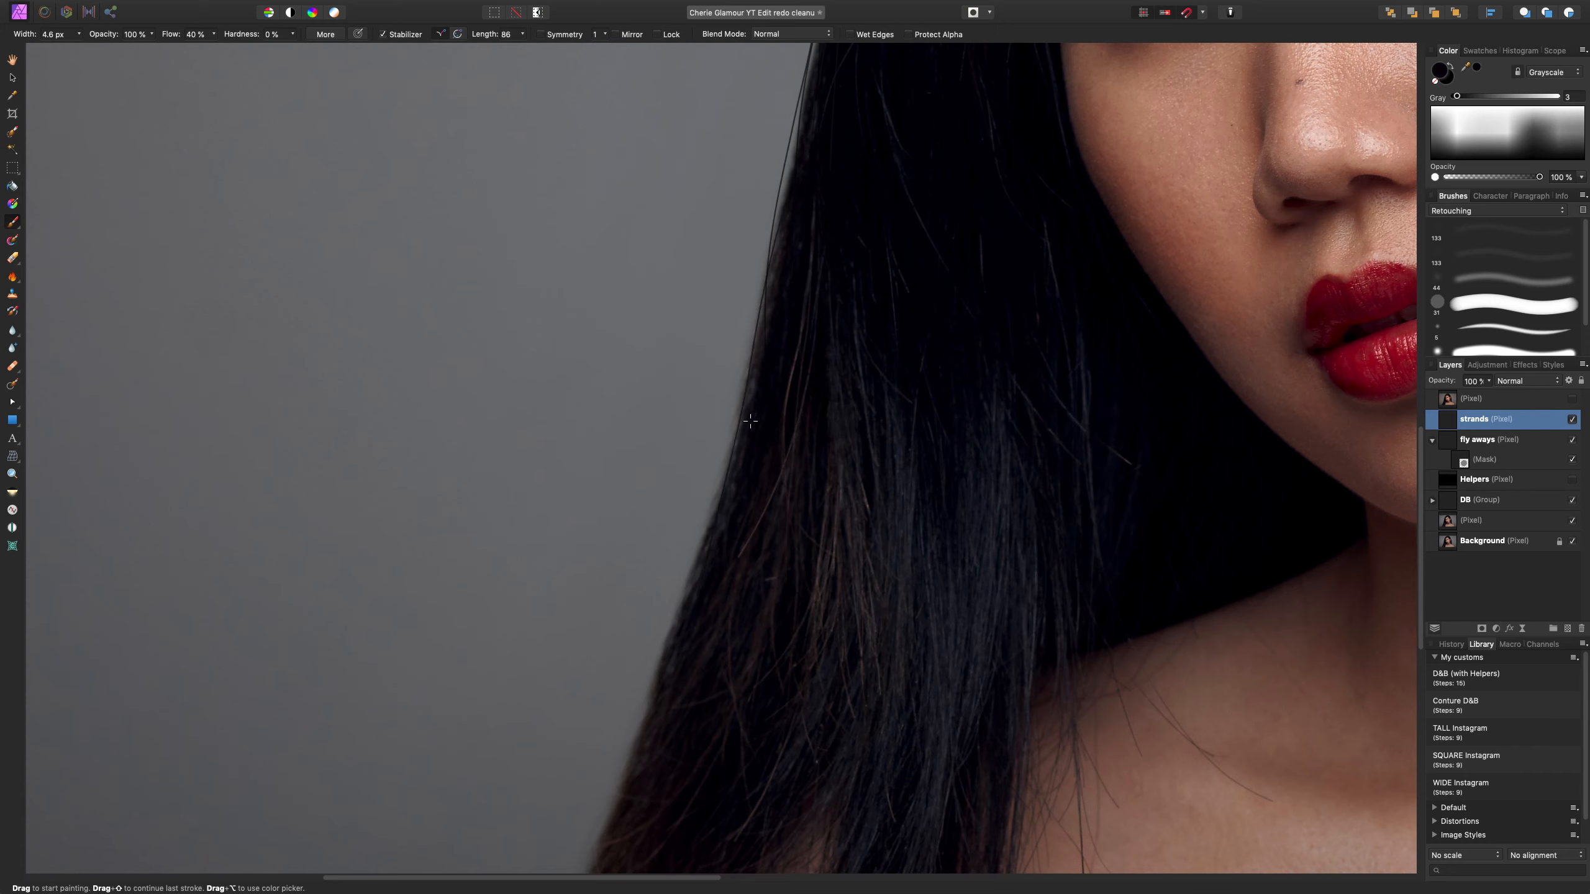
mouse_move(775, 279)
left_mouse_down()
mouse_move(671, 683)
mouse_move(631, 765)
left_mouse_up()
mouse_move(773, 303)
left_mouse_down()
mouse_move(710, 544)
mouse_move(609, 772)
left_mouse_up()
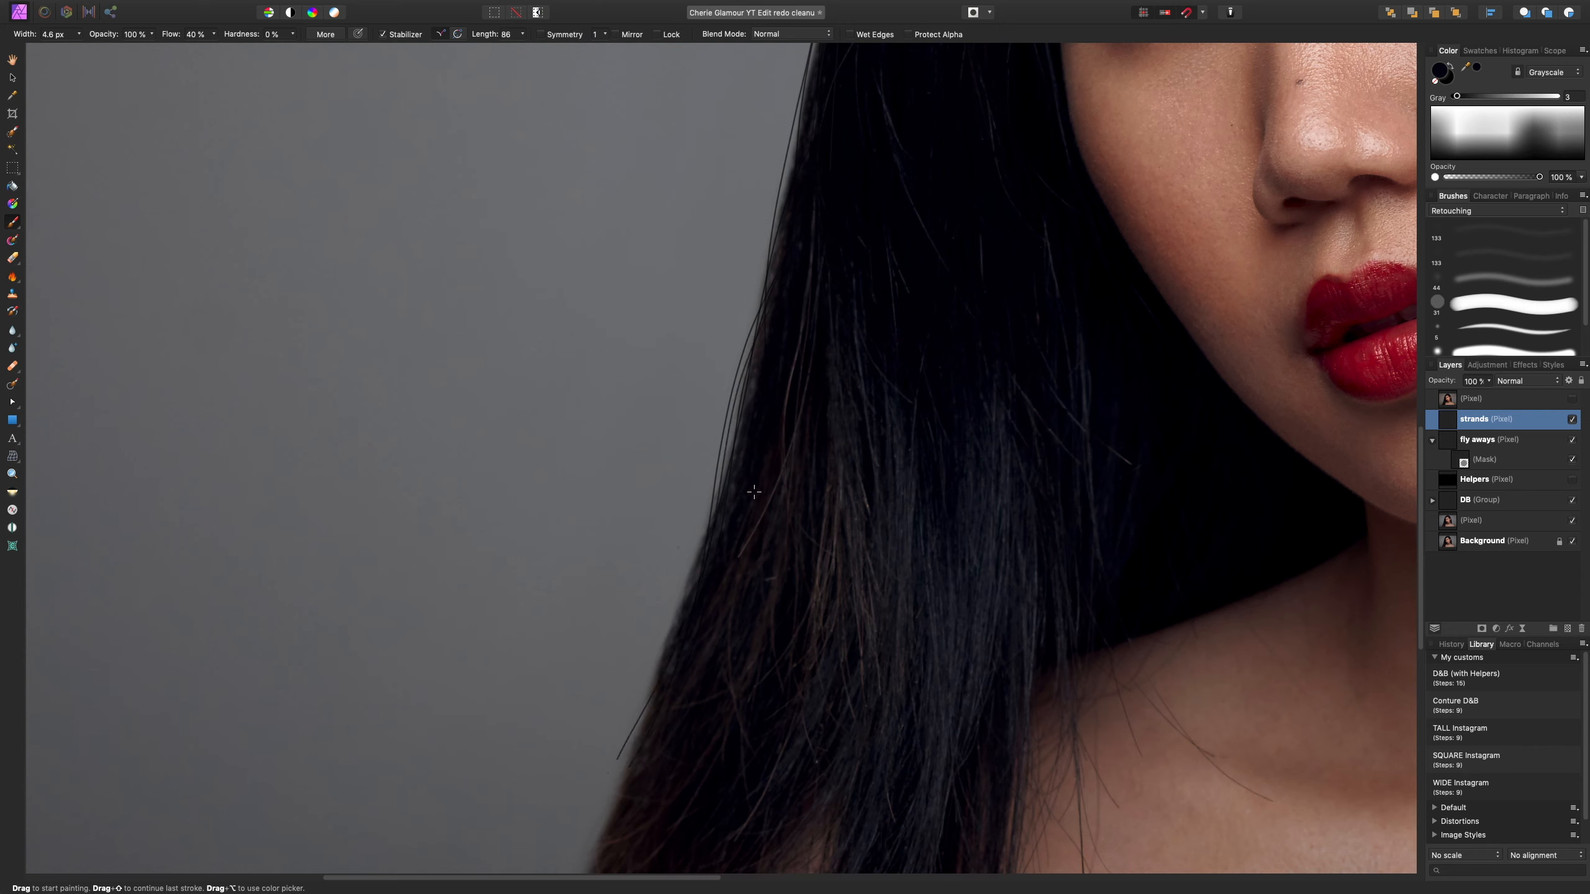
mouse_move(759, 440)
left_mouse_down()
mouse_move(725, 546)
mouse_move(618, 652)
left_mouse_up()
key("super+z")
key("super+z")
- Paint thin strands along the lowest part of the image-left hair edge, down to the hair ends
mouse_move(726, 526)
left_mouse_down()
mouse_move(759, 484)
mouse_move(648, 688)
mouse_move(603, 889)
left_mouse_up()
mouse_move(603, 889)
key("super+plus")
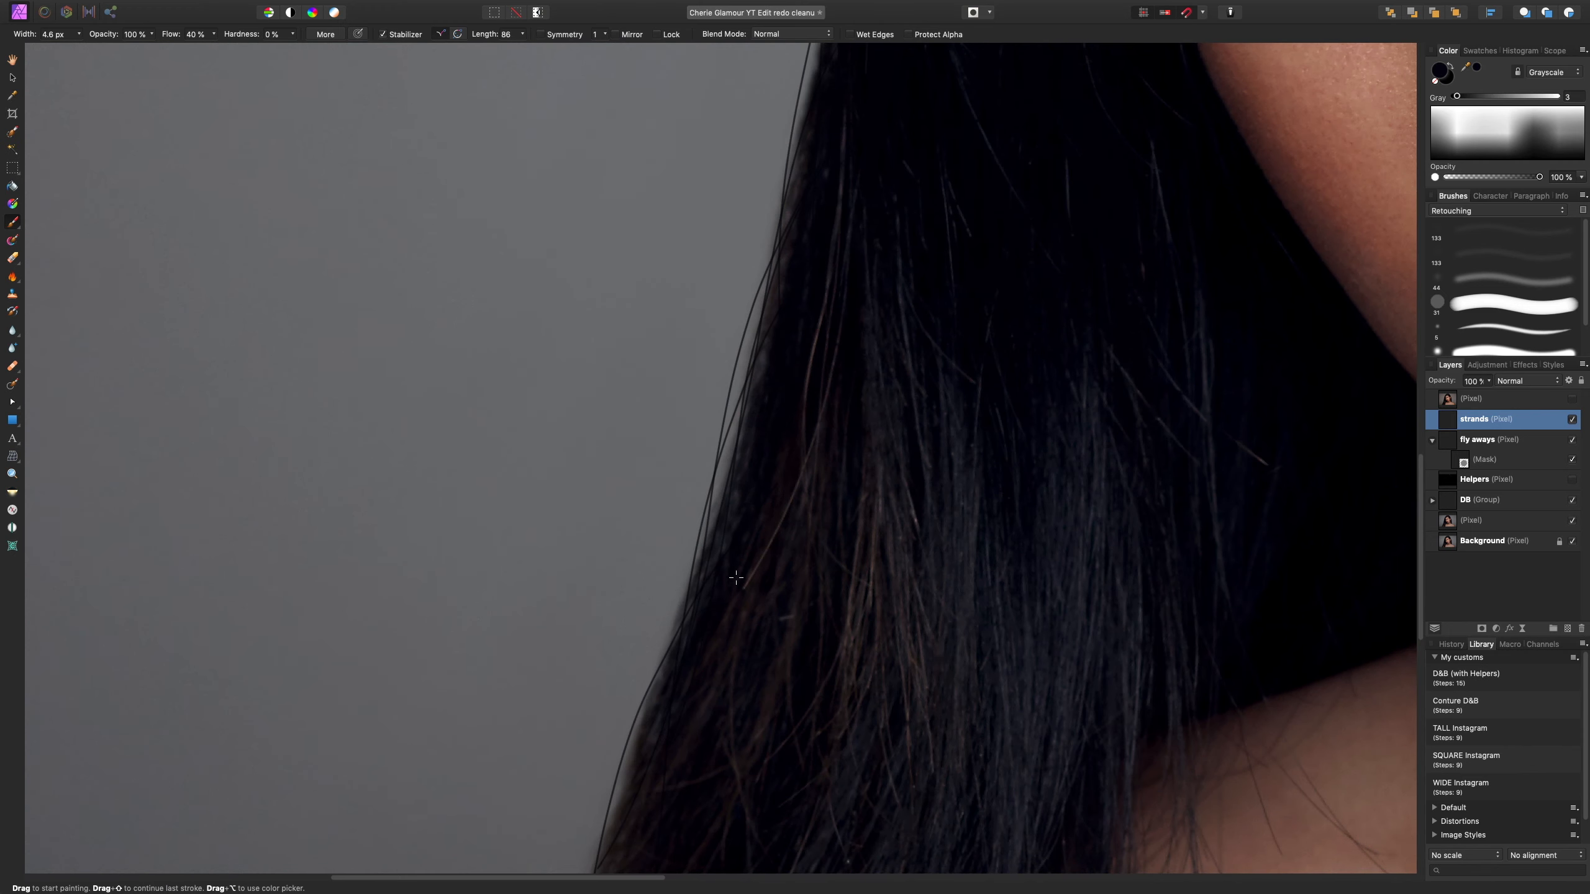
key("super+minus")
key("super+minus")
left_click_drag(744, 596, 823, 419)
left_click_drag(708, 526, 691, 598)
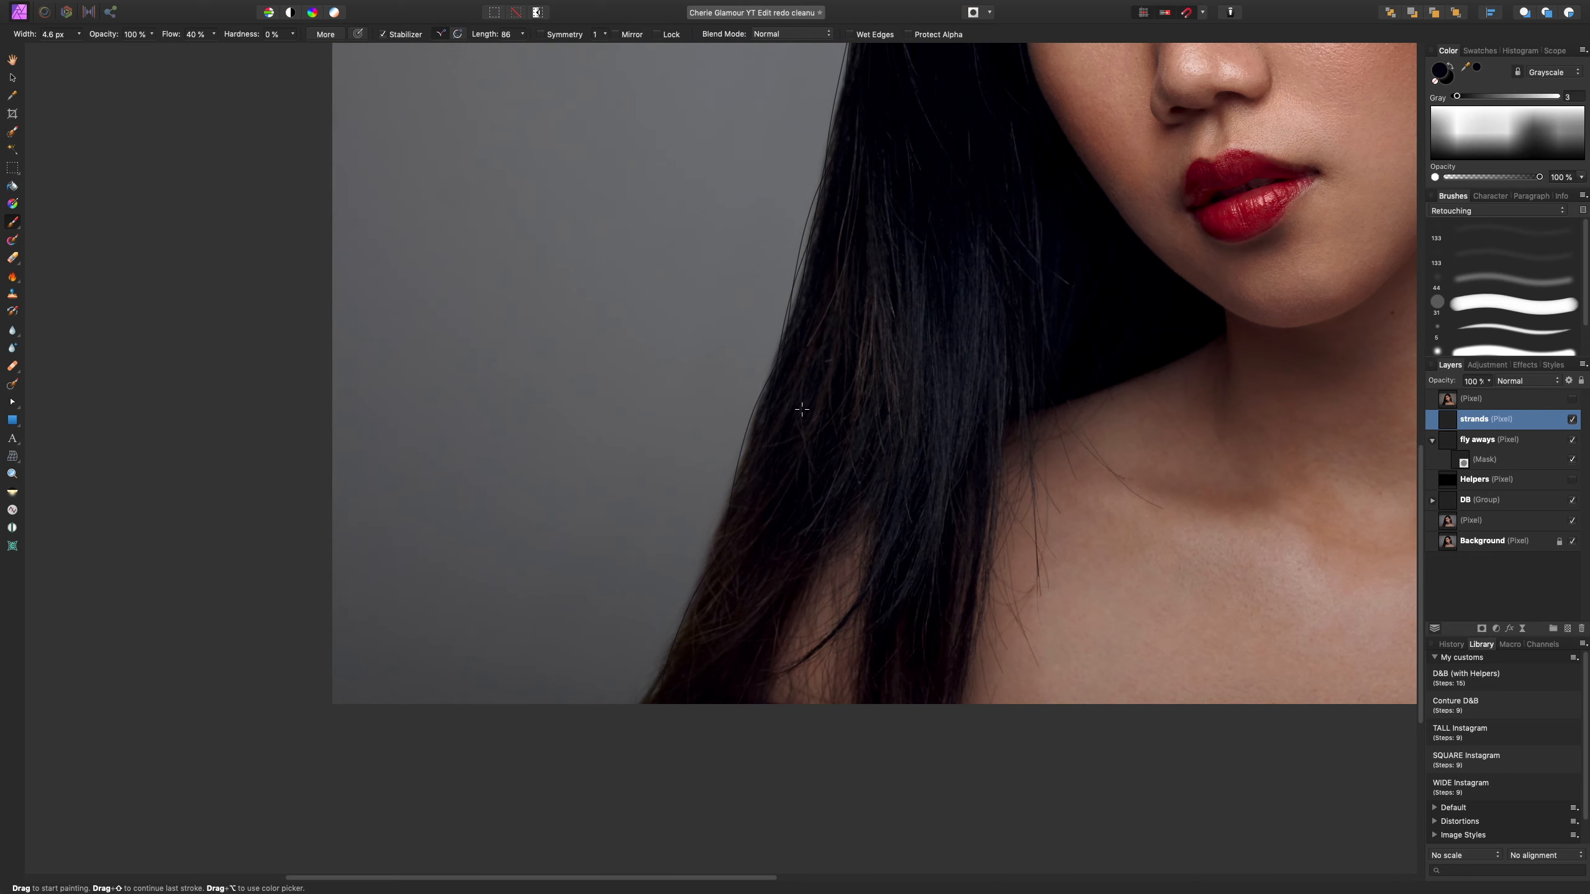
- Add more thin strands along the image-left hair edge from chin level to the hair ends, undoing the unwanted stroke
mouse_move(877, 369)
left_mouse_down()
mouse_move(814, 374)
mouse_move(762, 562)
mouse_move(741, 551)
mouse_move(777, 477)
mouse_move(676, 609)
mouse_move(758, 494)
left_mouse_up()
left_click_drag(653, 709, 666, 658)
left_click_drag(771, 512, 766, 507)
mouse_move(766, 448)
left_mouse_down()
mouse_move(690, 548)
mouse_move(642, 754)
left_mouse_up()
key("super+z")
mouse_move(761, 460)
left_mouse_down()
mouse_move(708, 548)
mouse_move(657, 734)
left_mouse_up()
left_click_drag(720, 548, 643, 788)
left_click_drag(621, 724, 718, 571)
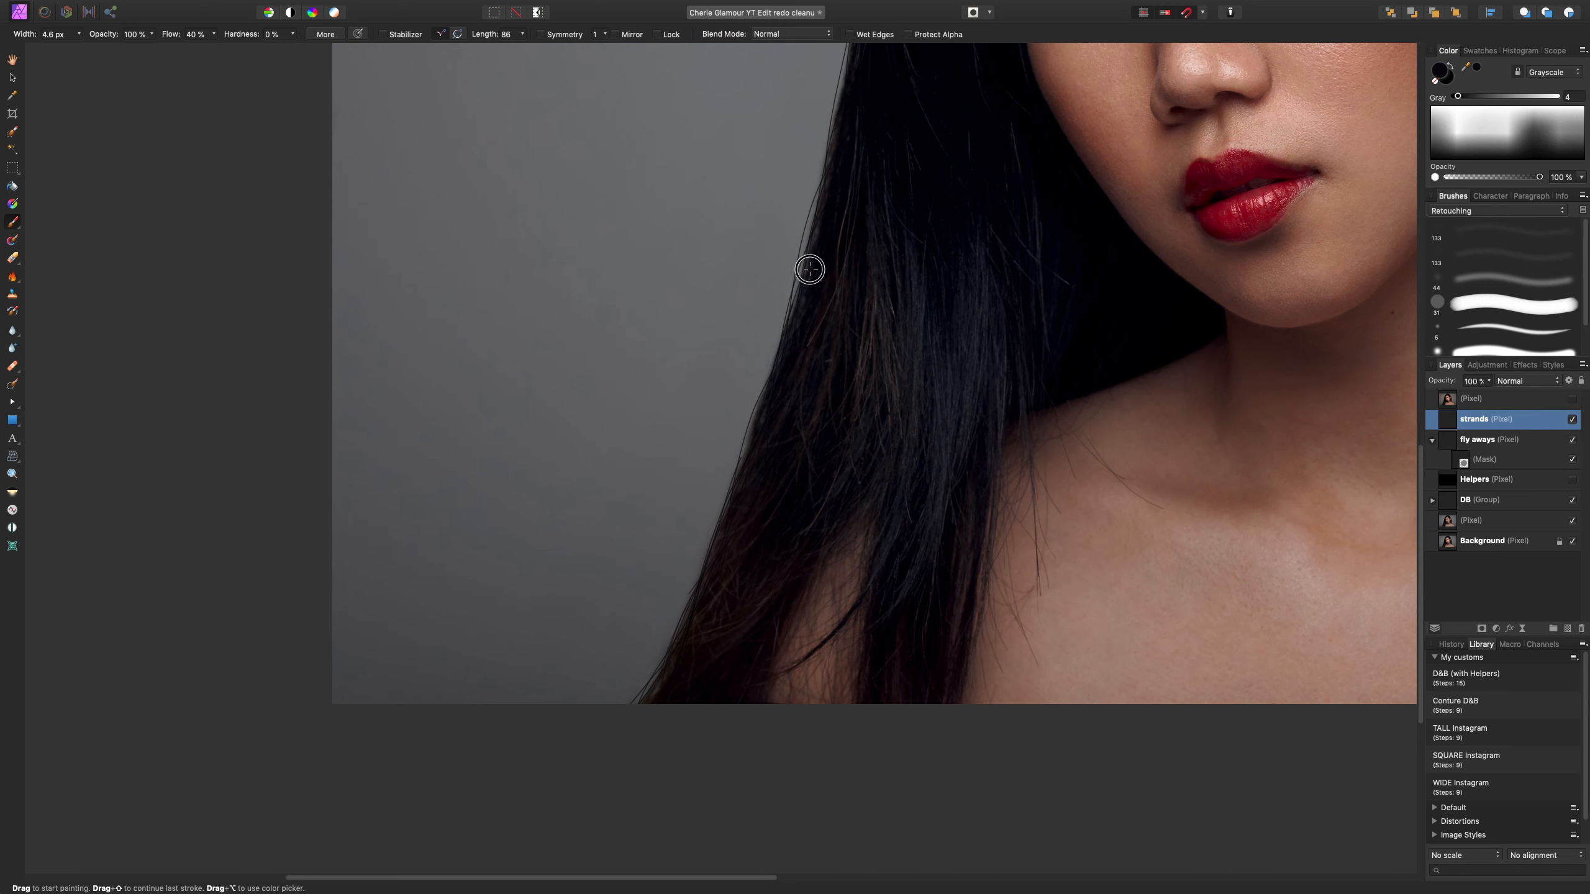
- Paint stabilized thin strands along the image-right hair edge beside the neck, extending them past the shoulder line
left_click_drag(883, 139, 855, 392)
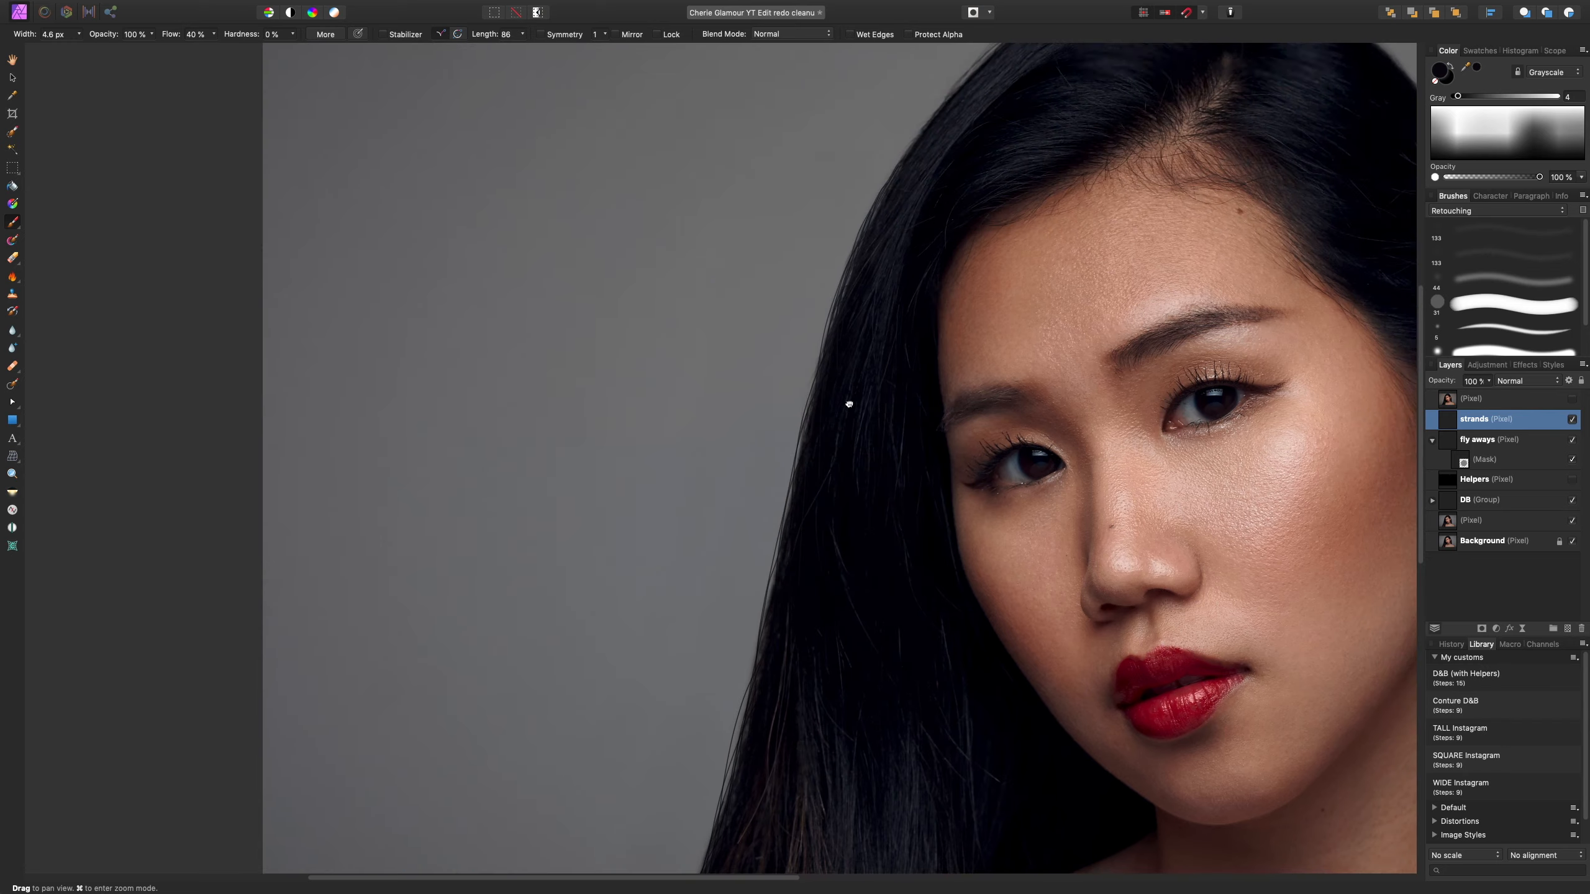
left_click_drag(882, 160, 845, 401)
left_click_drag(916, 871, 824, 413)
left_click_drag(1255, 427, 904, 341)
mouse_move(1028, 353)
left_mouse_down()
mouse_move(573, 393)
mouse_move(569, 546)
left_mouse_up()
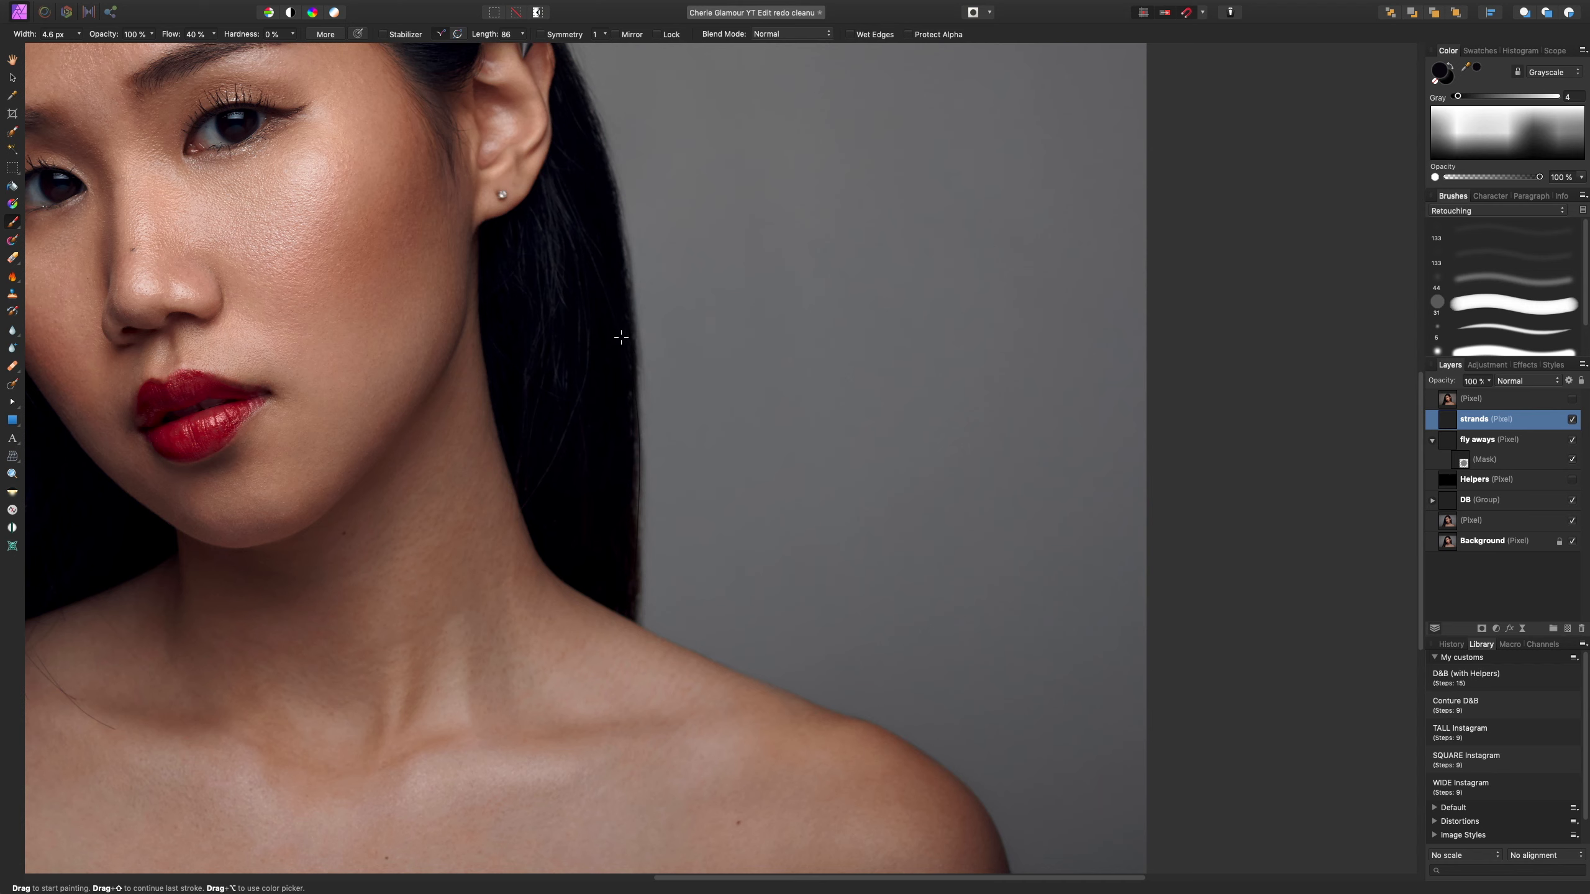
left_click(382, 33)
left_click_drag(634, 382, 625, 344)
left_click_drag(645, 509, 630, 713)
left_click_drag(645, 500, 629, 713)
mouse_move(631, 380)
left_mouse_down()
mouse_move(642, 494)
mouse_move(619, 702)
left_mouse_up()
left_click_drag(635, 419, 635, 713)
- Resample the dark hair colour and paint thin strands along the image-right hair edge between the ear and the shoulder
left_click(611, 460, "alt")
left_click_drag(625, 393, 639, 539)
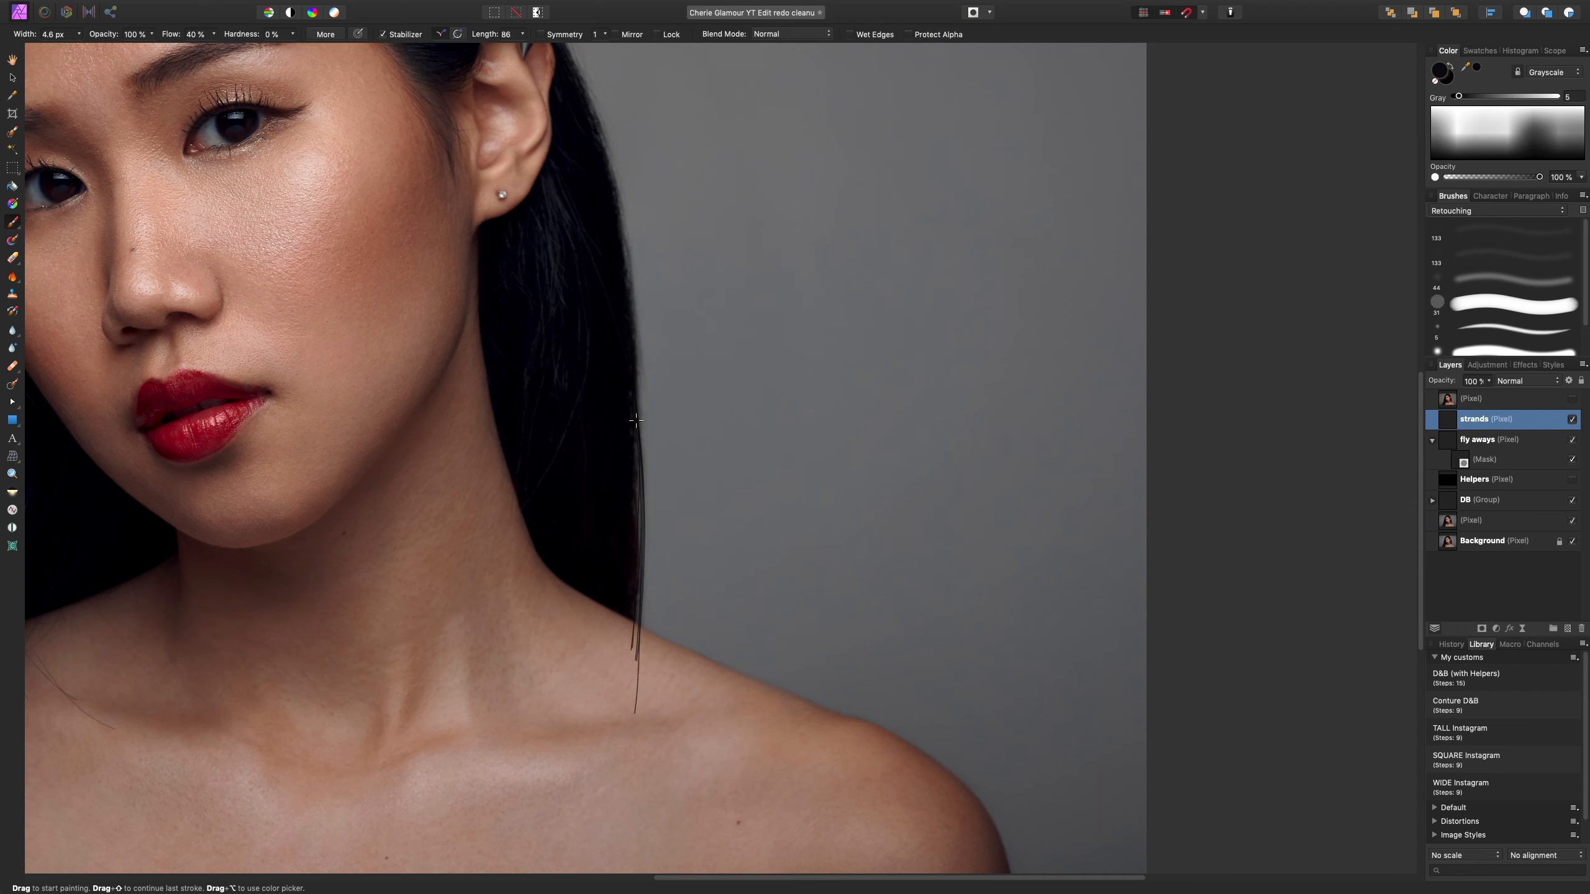
scroll(614, 462, "up", 5)
left_click(595, 340, "alt")
left_click_drag(593, 283, 592, 307)
left_click_drag(645, 480, 634, 581)
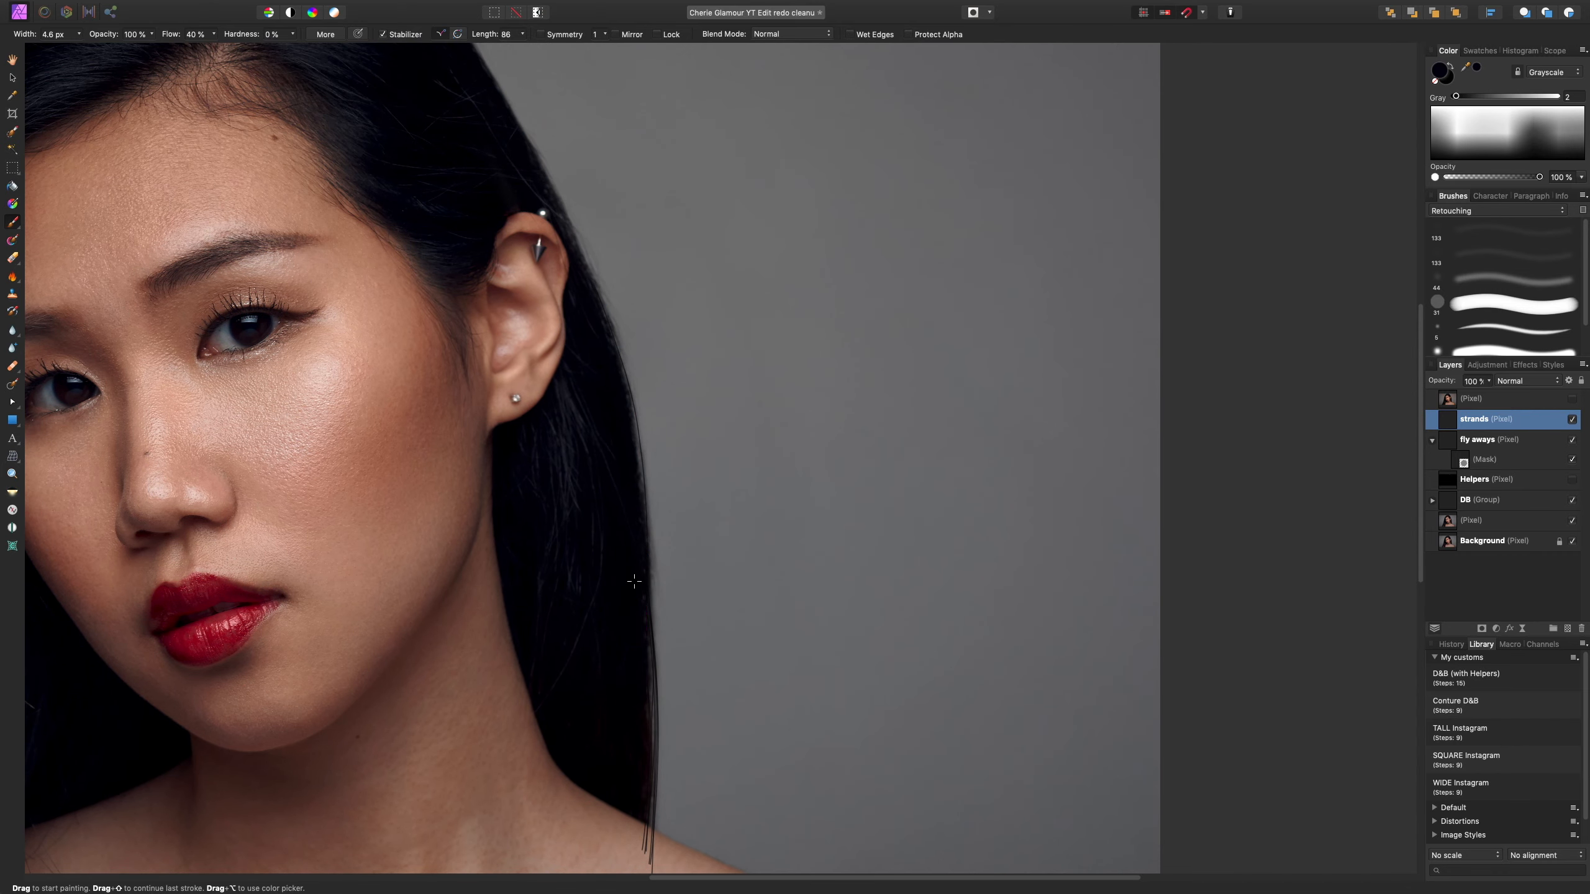
mouse_move(605, 317)
left_mouse_down()
mouse_move(658, 539)
mouse_move(644, 675)
mouse_move(624, 381)
left_mouse_up()
left_click_drag(646, 506, 644, 674)
- Paint thin strands along the image-right hair edge from above the ear down past the earlobe, undoing the last stroke
mouse_move(561, 244)
left_mouse_down()
mouse_move(584, 269)
mouse_move(637, 485)
left_mouse_up()
left_click_drag(620, 425, 608, 373)
mouse_move(538, 168)
left_mouse_down()
mouse_move(609, 321)
mouse_move(629, 449)
left_mouse_up()
mouse_move(520, 149)
left_mouse_down()
mouse_move(568, 220)
mouse_move(631, 439)
left_mouse_up()
mouse_move(550, 179)
left_mouse_down()
mouse_move(586, 251)
mouse_move(630, 478)
left_mouse_up()
mouse_move(503, 119)
left_mouse_down()
mouse_move(563, 334)
mouse_move(638, 466)
left_mouse_up()
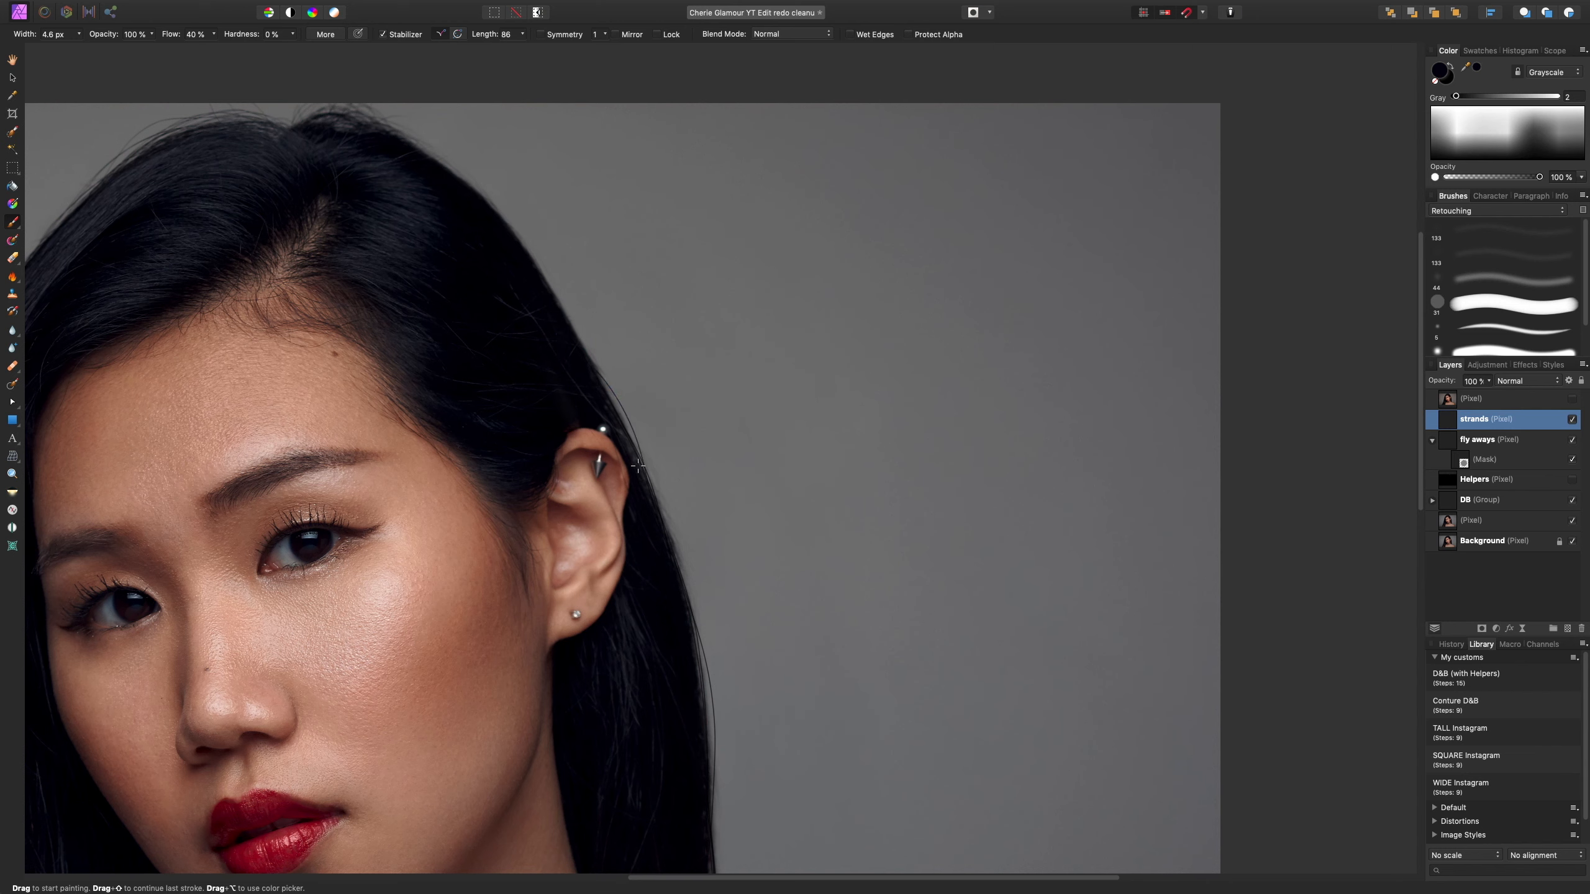
key("super+z")
- Paint thin strands along the image-right hair edge from the crown down behind the ear, undoing the unwanted stroke
left_click_drag(570, 327, 586, 341)
left_click_drag(618, 392, 652, 534)
left_click_drag(551, 322, 549, 311)
left_click_drag(609, 361, 658, 579)
left_click_drag(567, 315, 651, 526)
key("super+z")
left_click_drag(593, 354, 640, 480)
mouse_move(523, 253)
left_mouse_down()
mouse_move(609, 373)
mouse_move(634, 482)
left_mouse_up()
left_click_drag(449, 171, 530, 257)
- Paint additional long strands along the image-right hair edge from ear level to the shoulder, undoing the unsuitable ones
left_click_drag(704, 571, 712, 213)
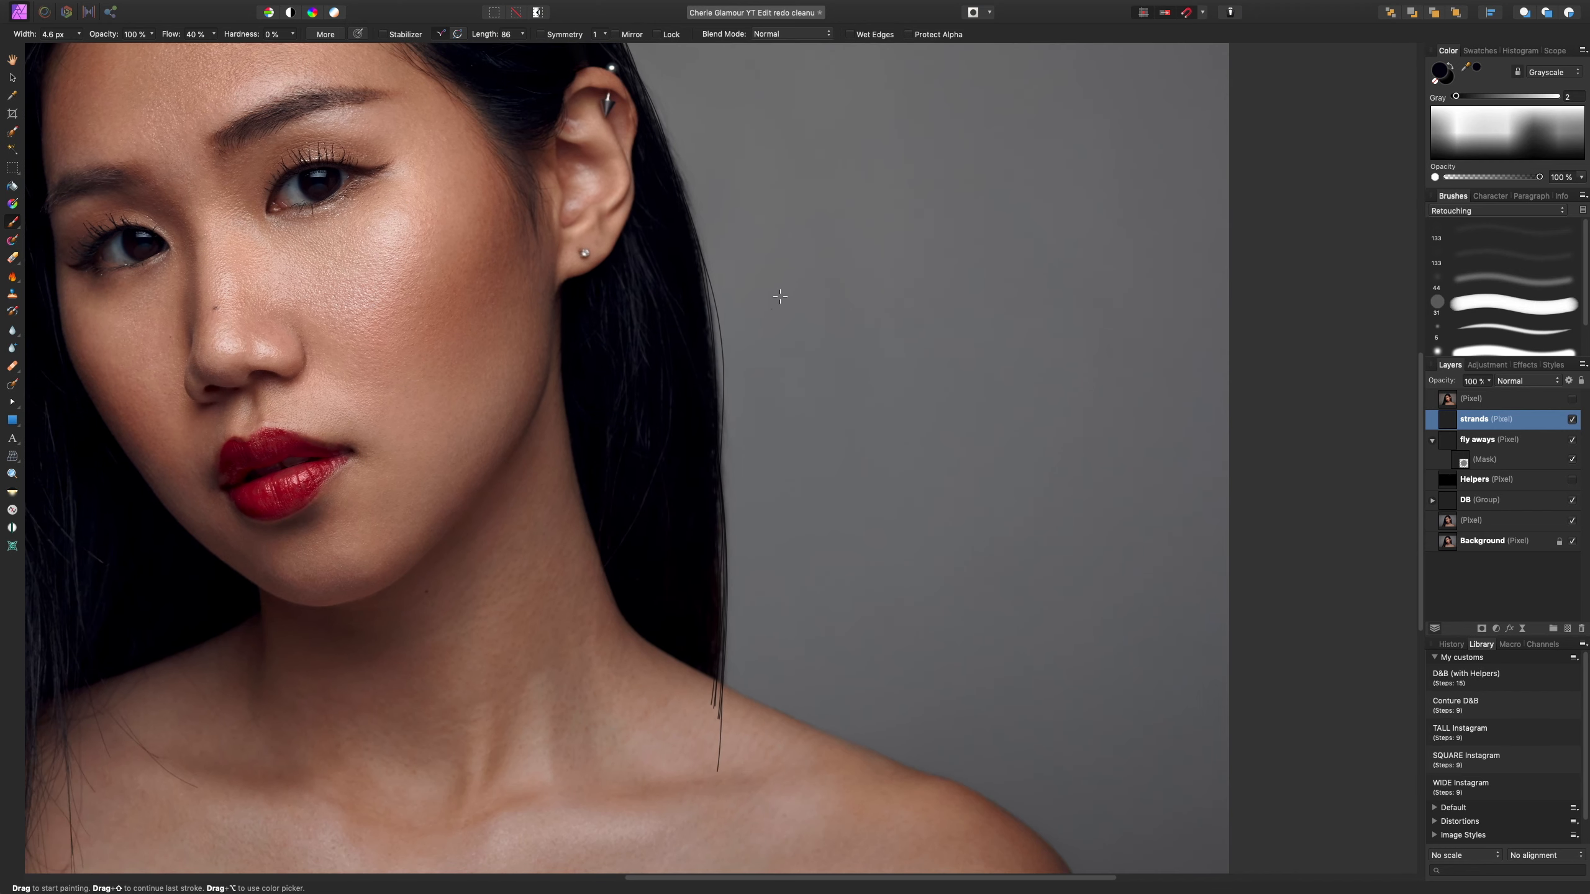
left_click_drag(713, 276, 717, 490)
key("super+z")
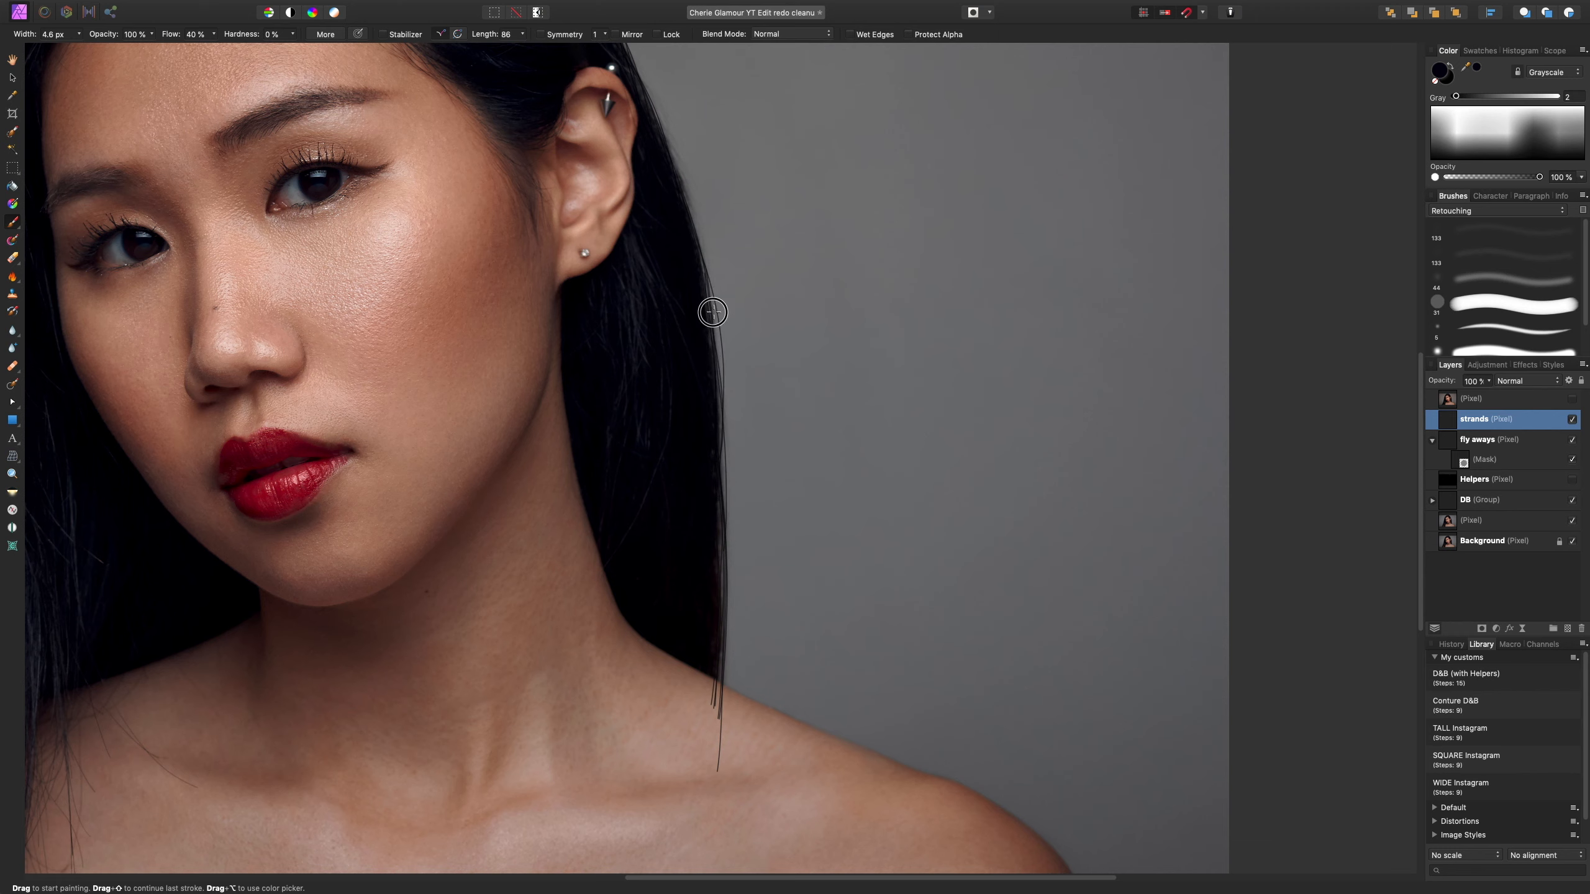
left_click_drag(719, 351, 730, 615)
key("super+z")
left_click_drag(714, 369, 726, 662)
key("super+z")
left_click_drag(712, 358, 726, 477)
left_click_drag(729, 616, 719, 727)
left_click_drag(694, 384, 710, 602)
left_click_drag(727, 532, 715, 689)
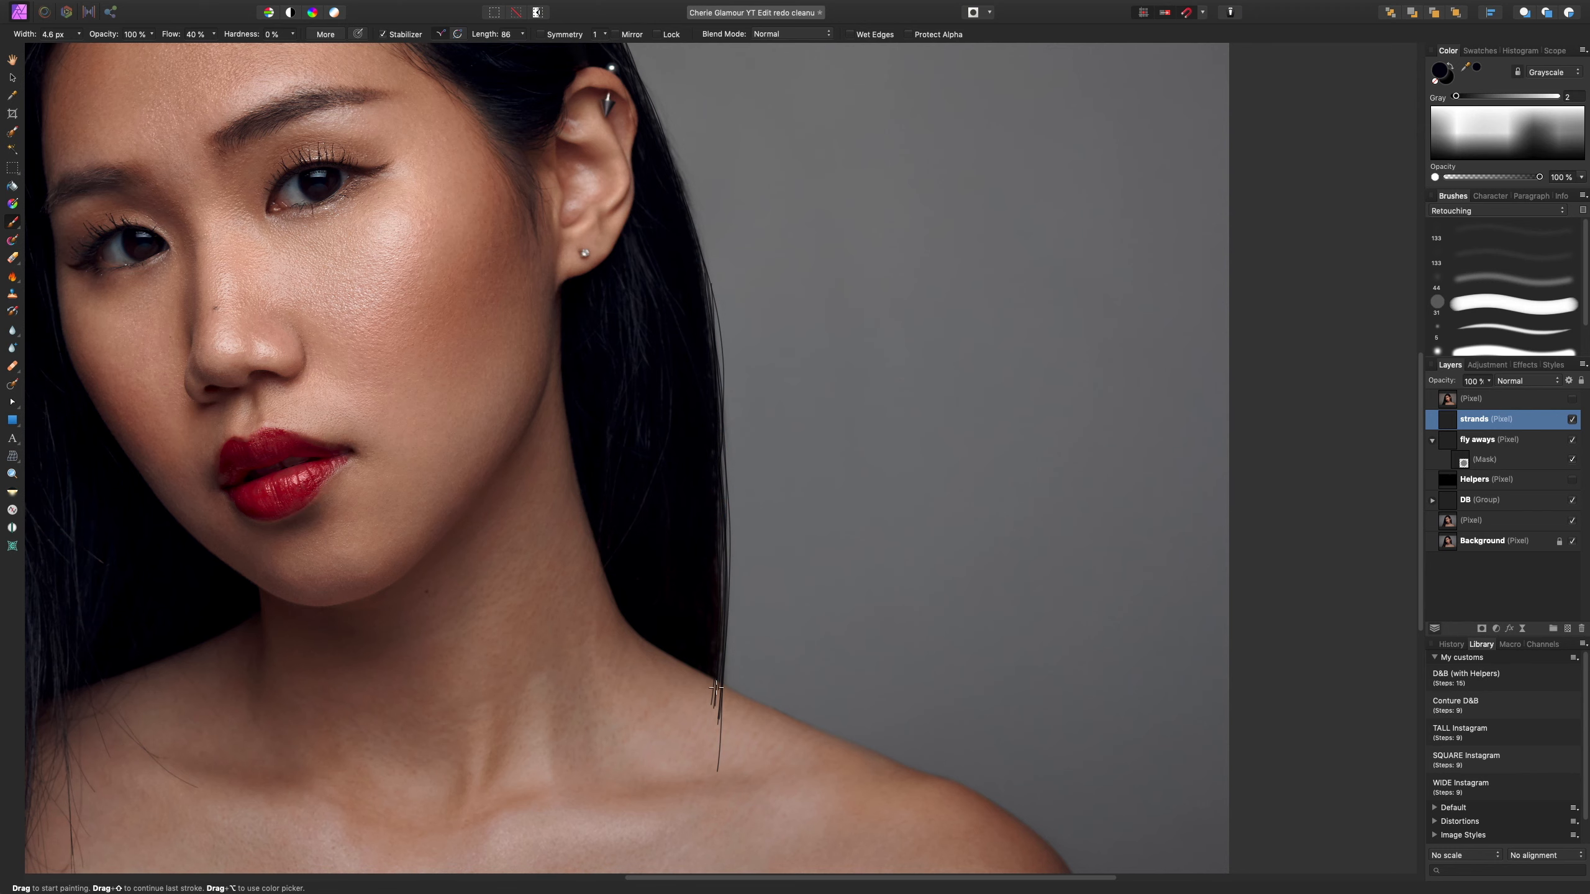
- Erase the strand ends that hang over the image-right shoulder, using the eraser at 100% flow and 87.9 px width
key("e")
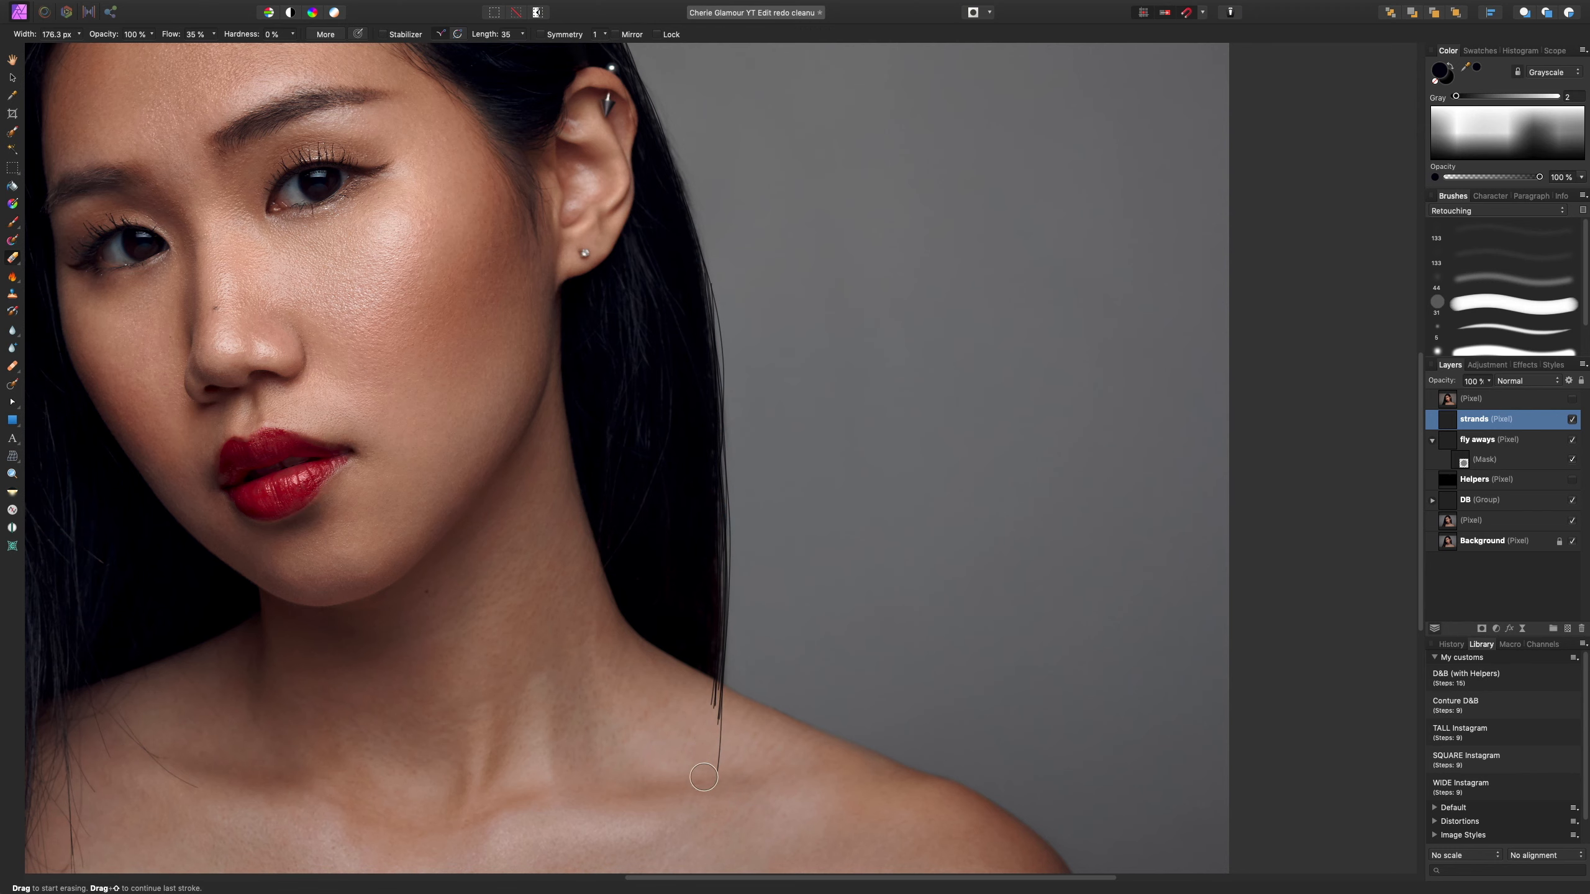
scroll(713, 732, "up", 5)
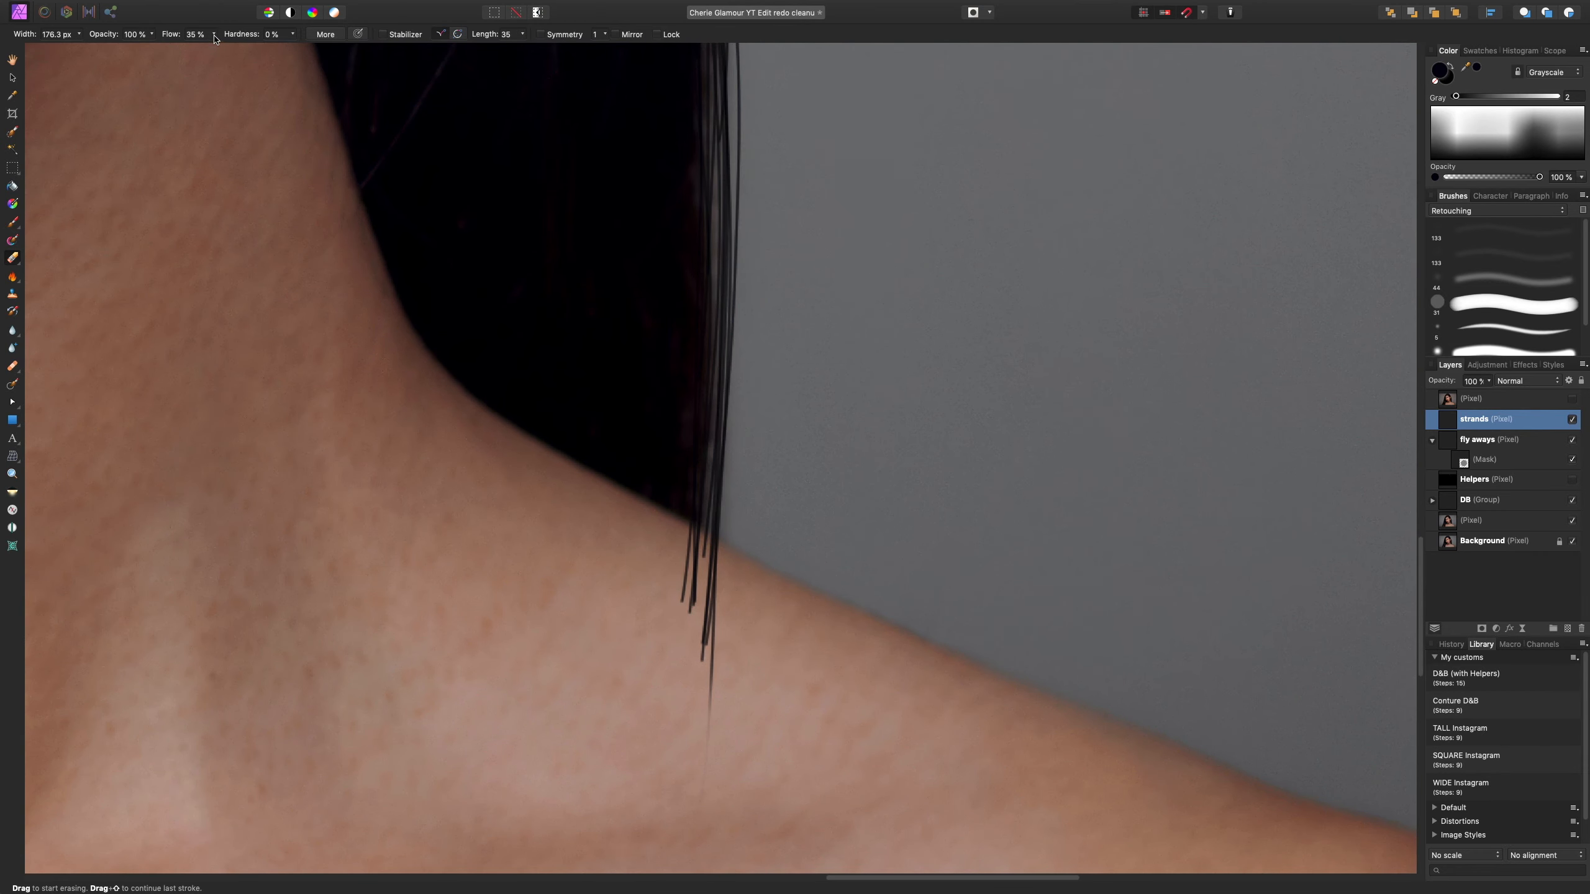
left_click_drag(214, 38, 317, 53)
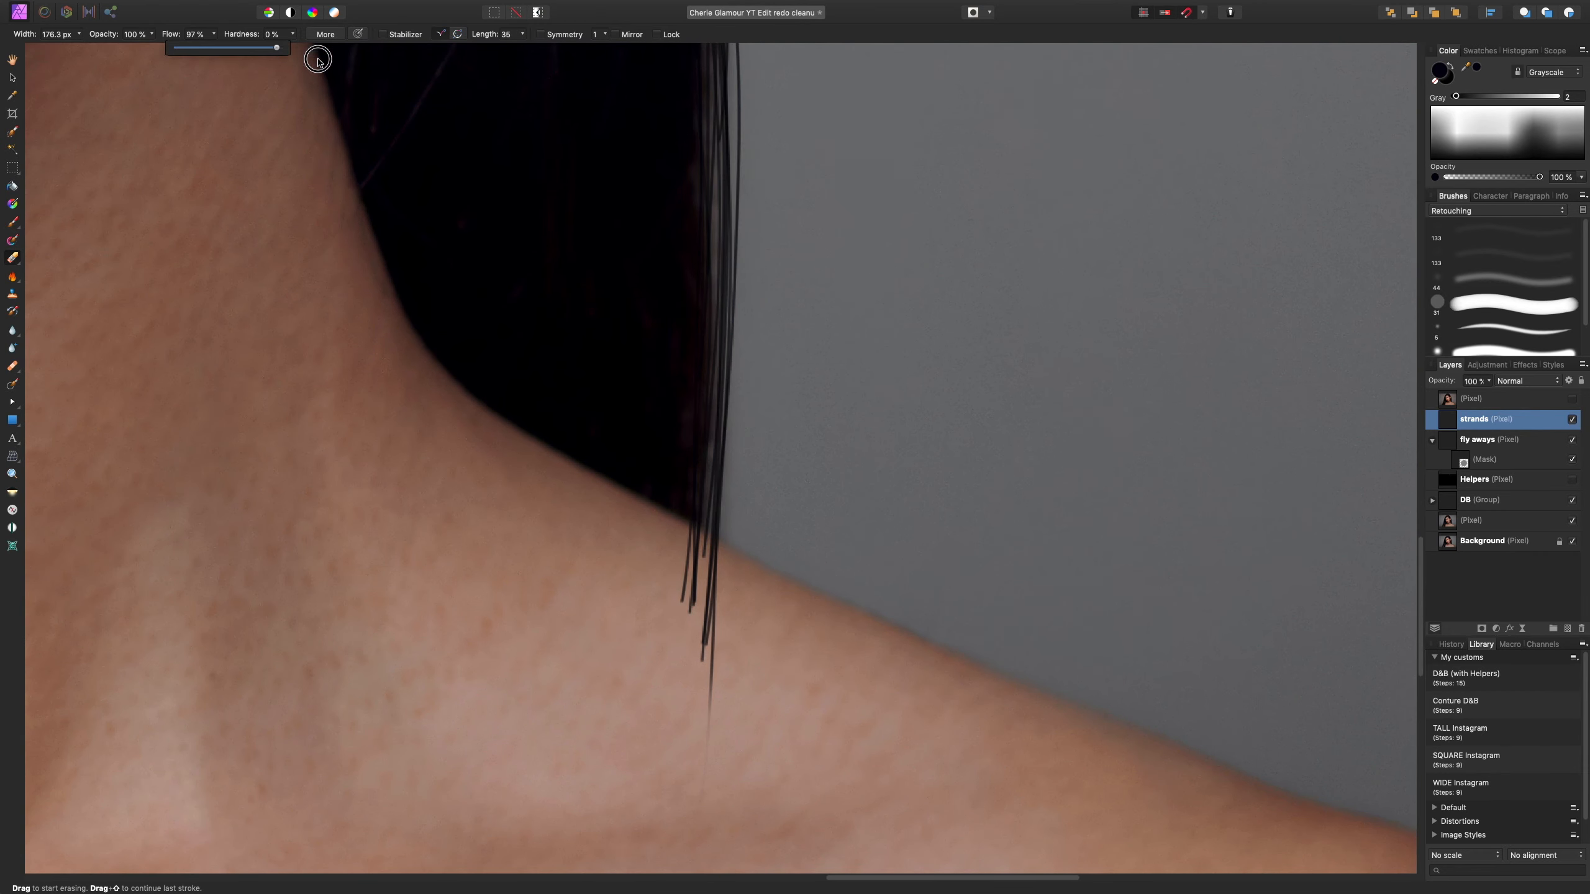
key("bracketleft")
key("bracketleft")
key("bracketleft")
key("bracketleft")
key("bracketleft")
key("bracketleft")
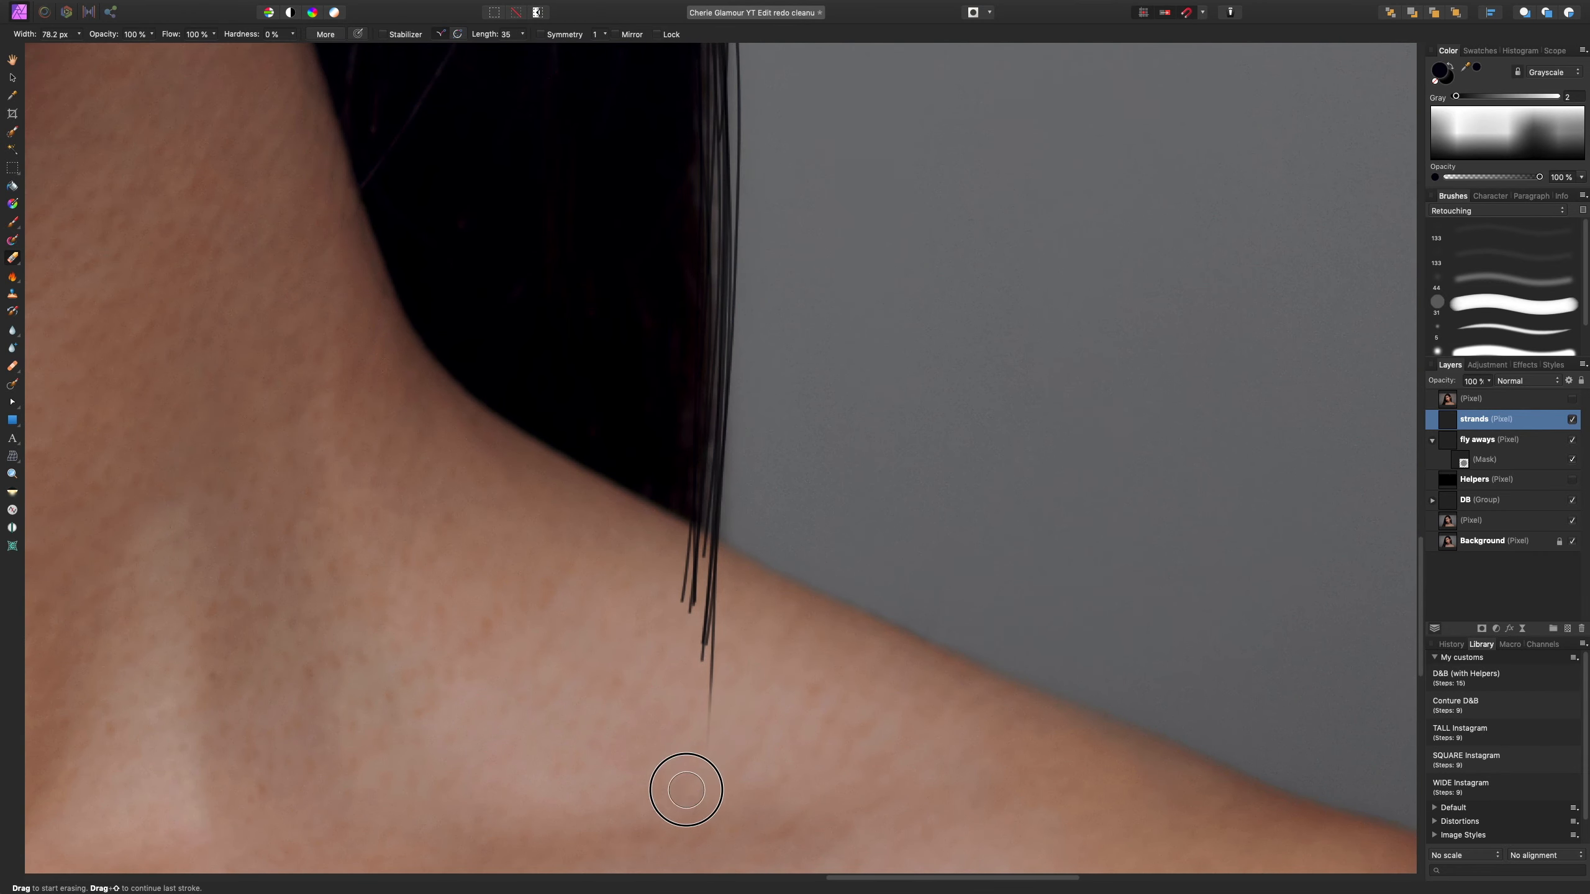
left_click_drag(706, 650, 683, 579)
key("bracketright")
key("bracketright")
mouse_move(706, 657)
left_mouse_down()
mouse_move(685, 579)
mouse_move(703, 572)
mouse_move(673, 557)
mouse_move(702, 563)
mouse_move(681, 546)
left_mouse_up()
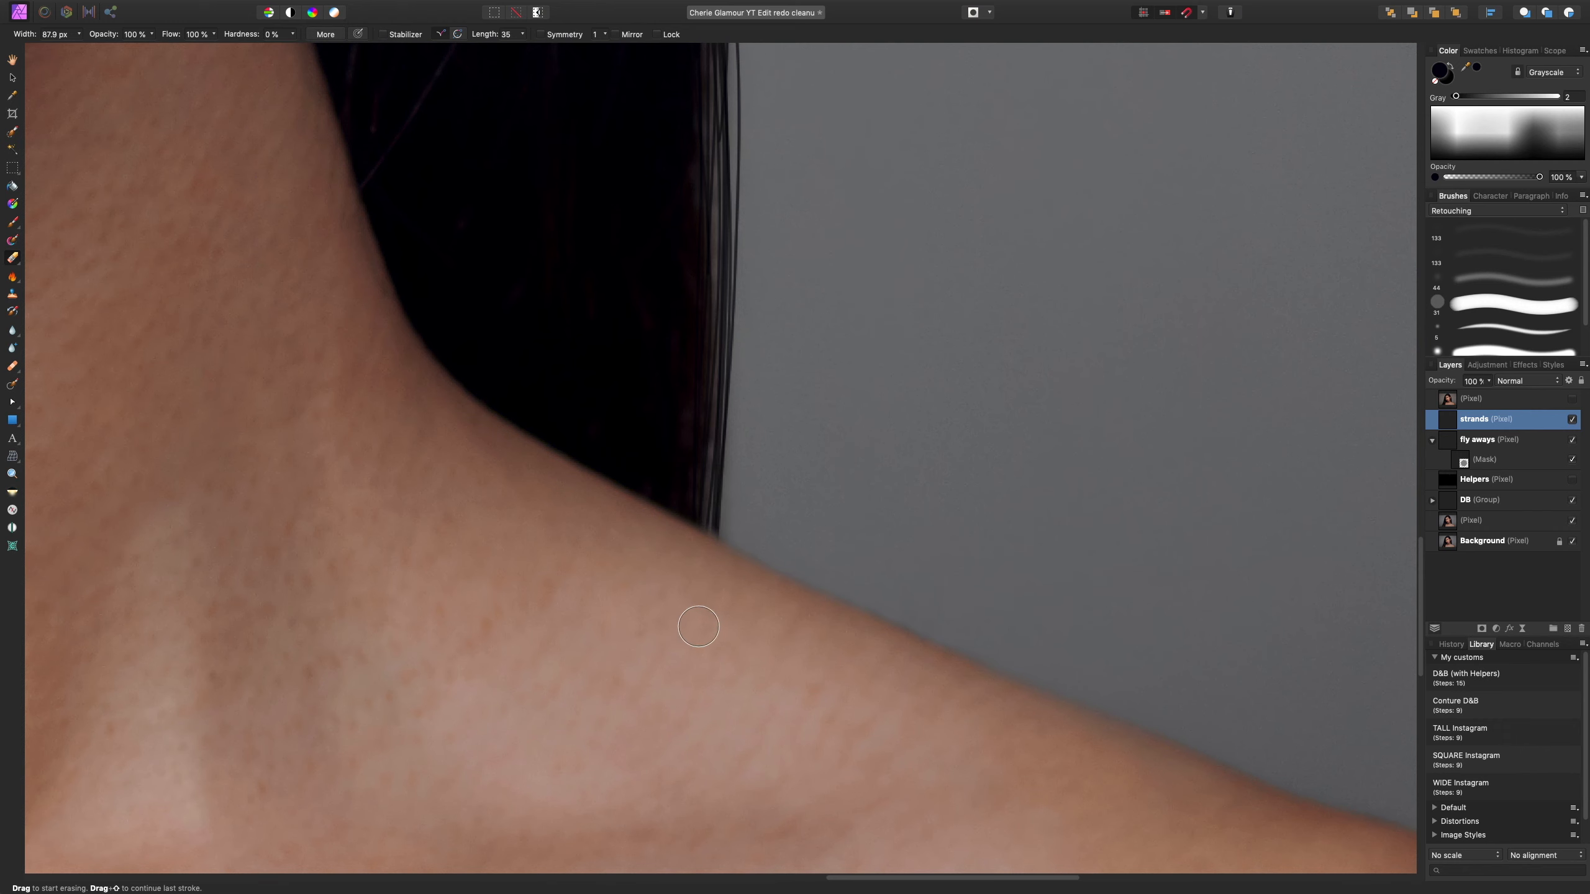
- Apply a 2 px Gaussian Blur to the strands layer, checking the effect on both hair edges
key("super+0")
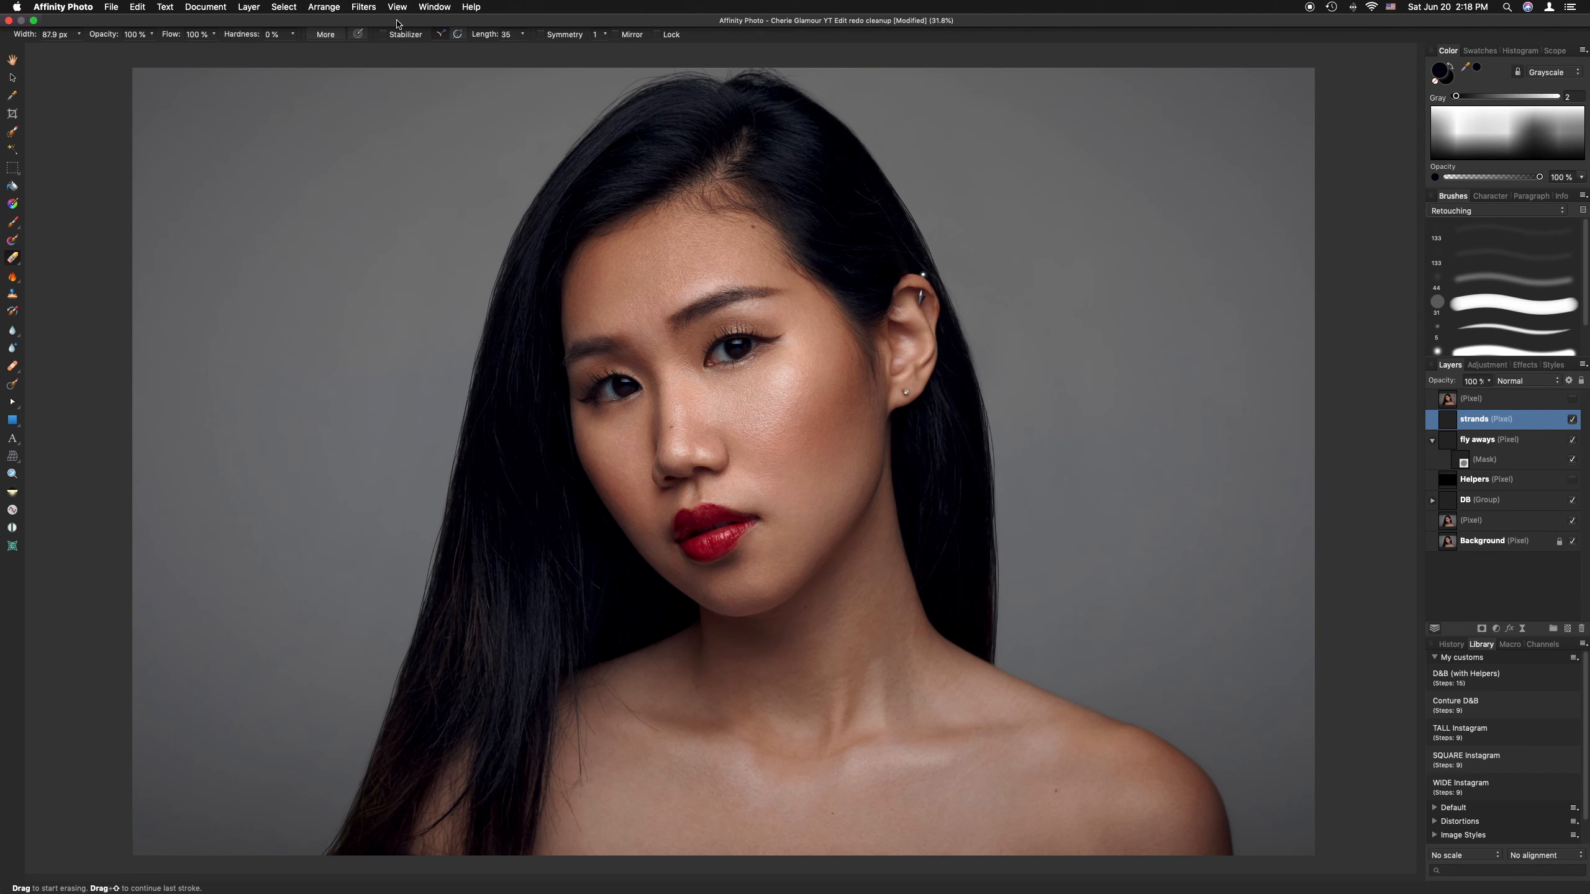
left_click(367, 6)
mouse_move(383, 45)
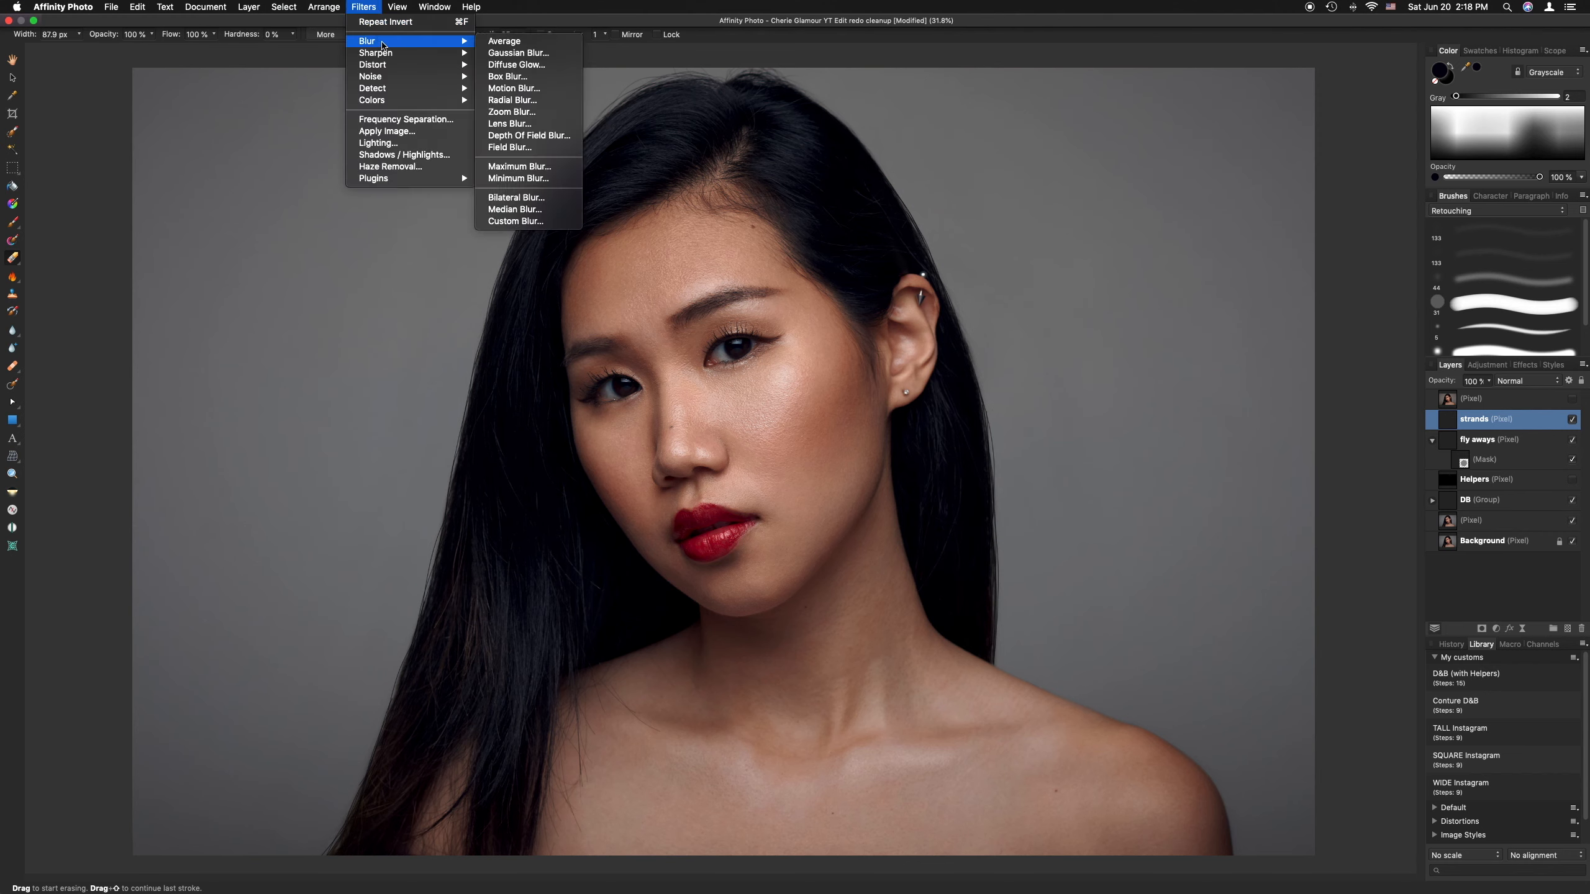
left_click(533, 60)
scroll(982, 579, "up", 10)
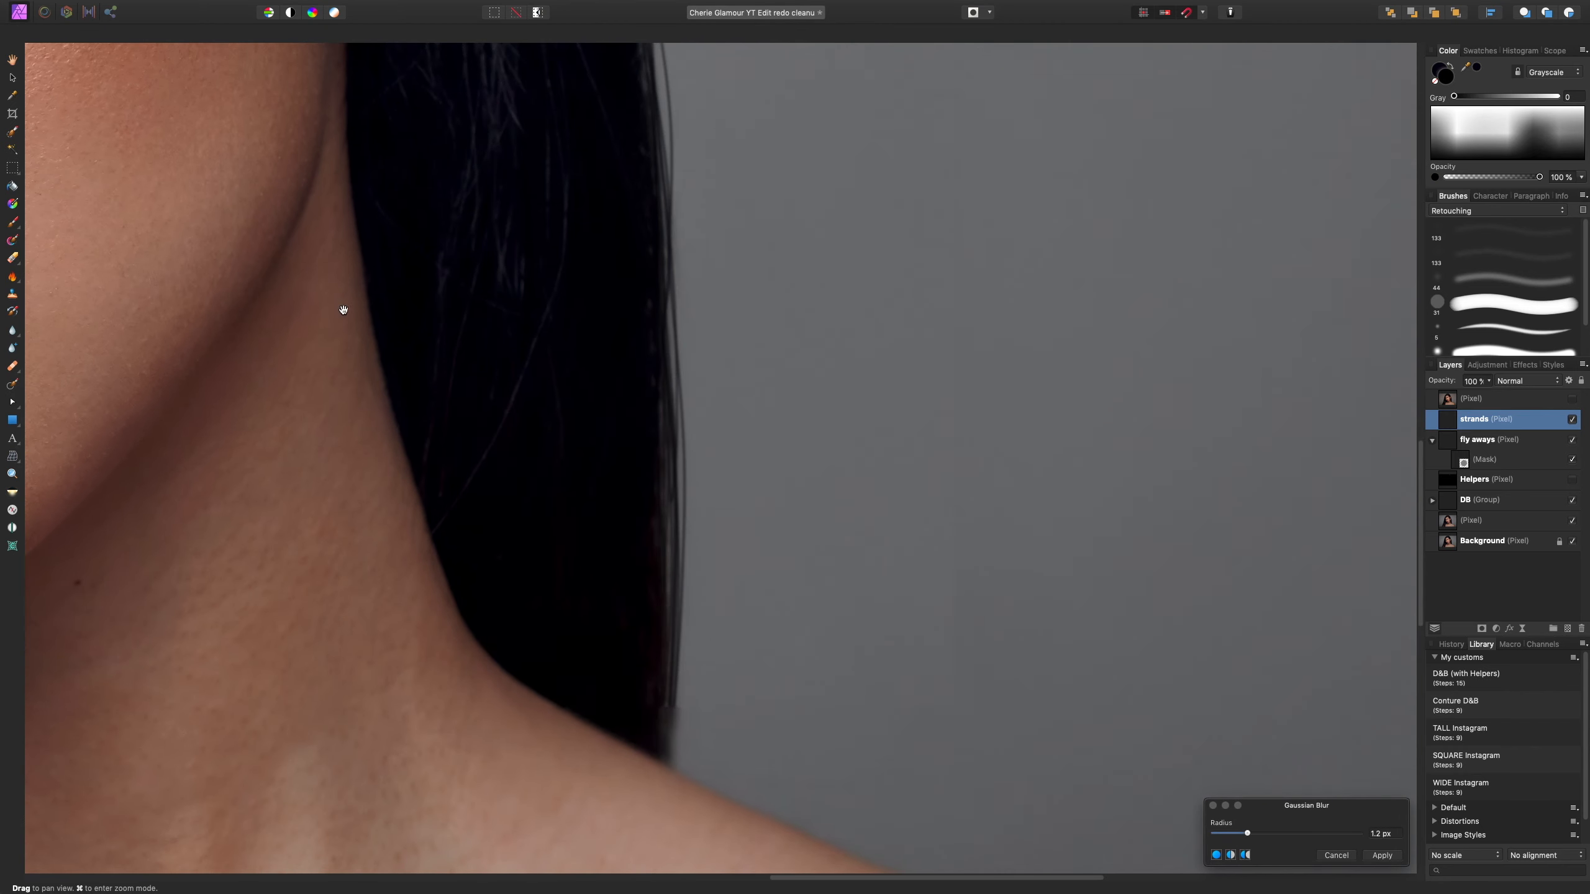
left_click_drag(344, 310, 350, 213)
mouse_move(1247, 835)
left_mouse_down()
mouse_move(1200, 837)
mouse_move(1255, 846)
mouse_move(1246, 863)
left_mouse_up()
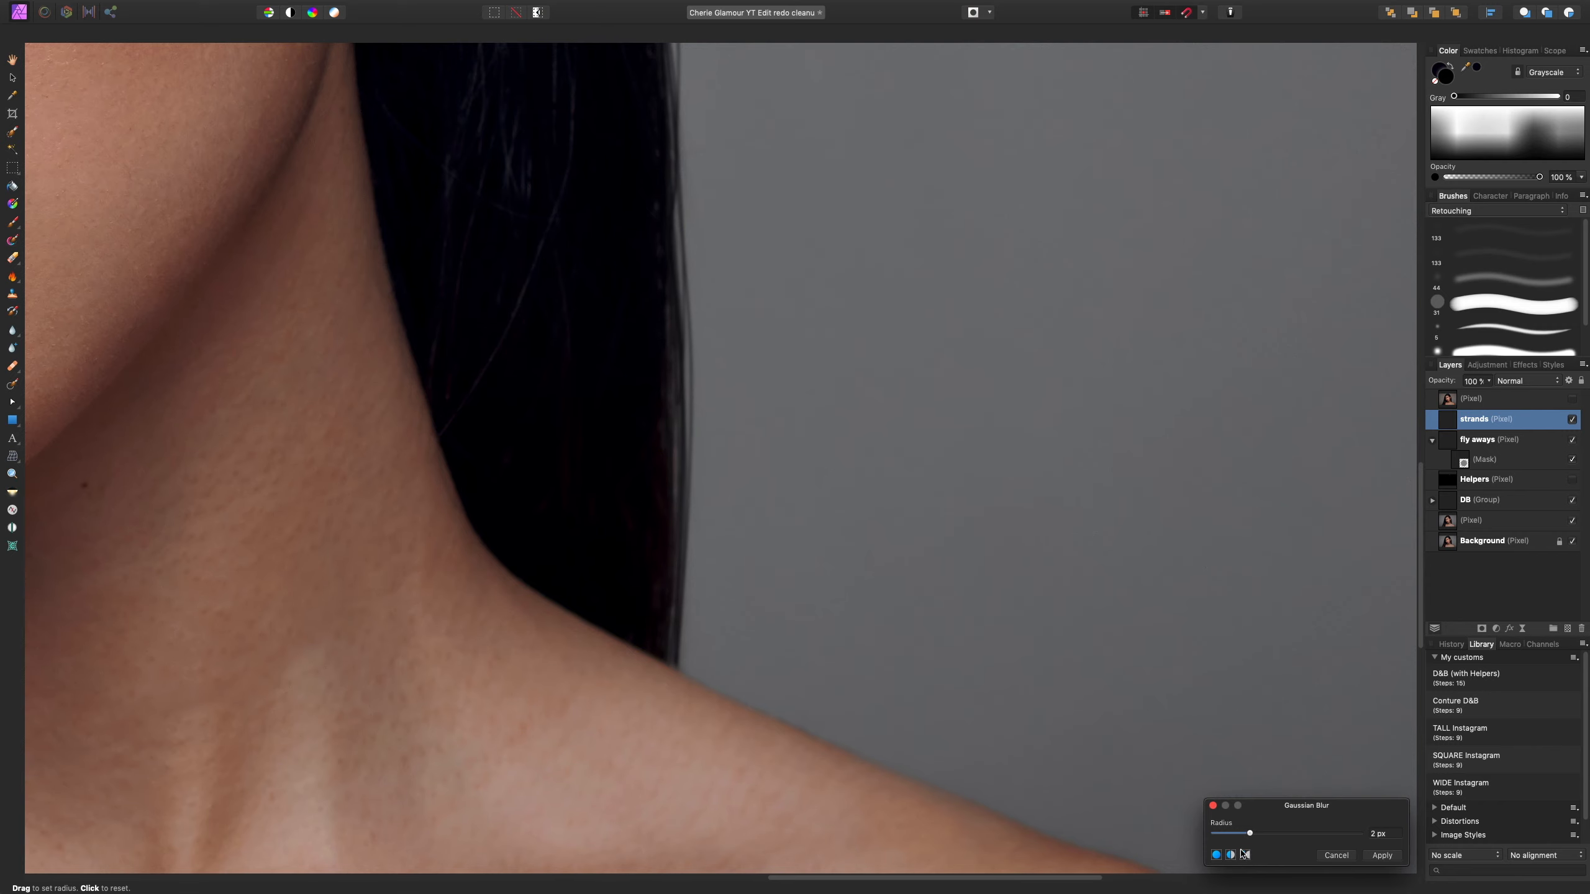
left_click_drag(160, 601, 1020, 570)
left_click_drag(298, 476, 1183, 457)
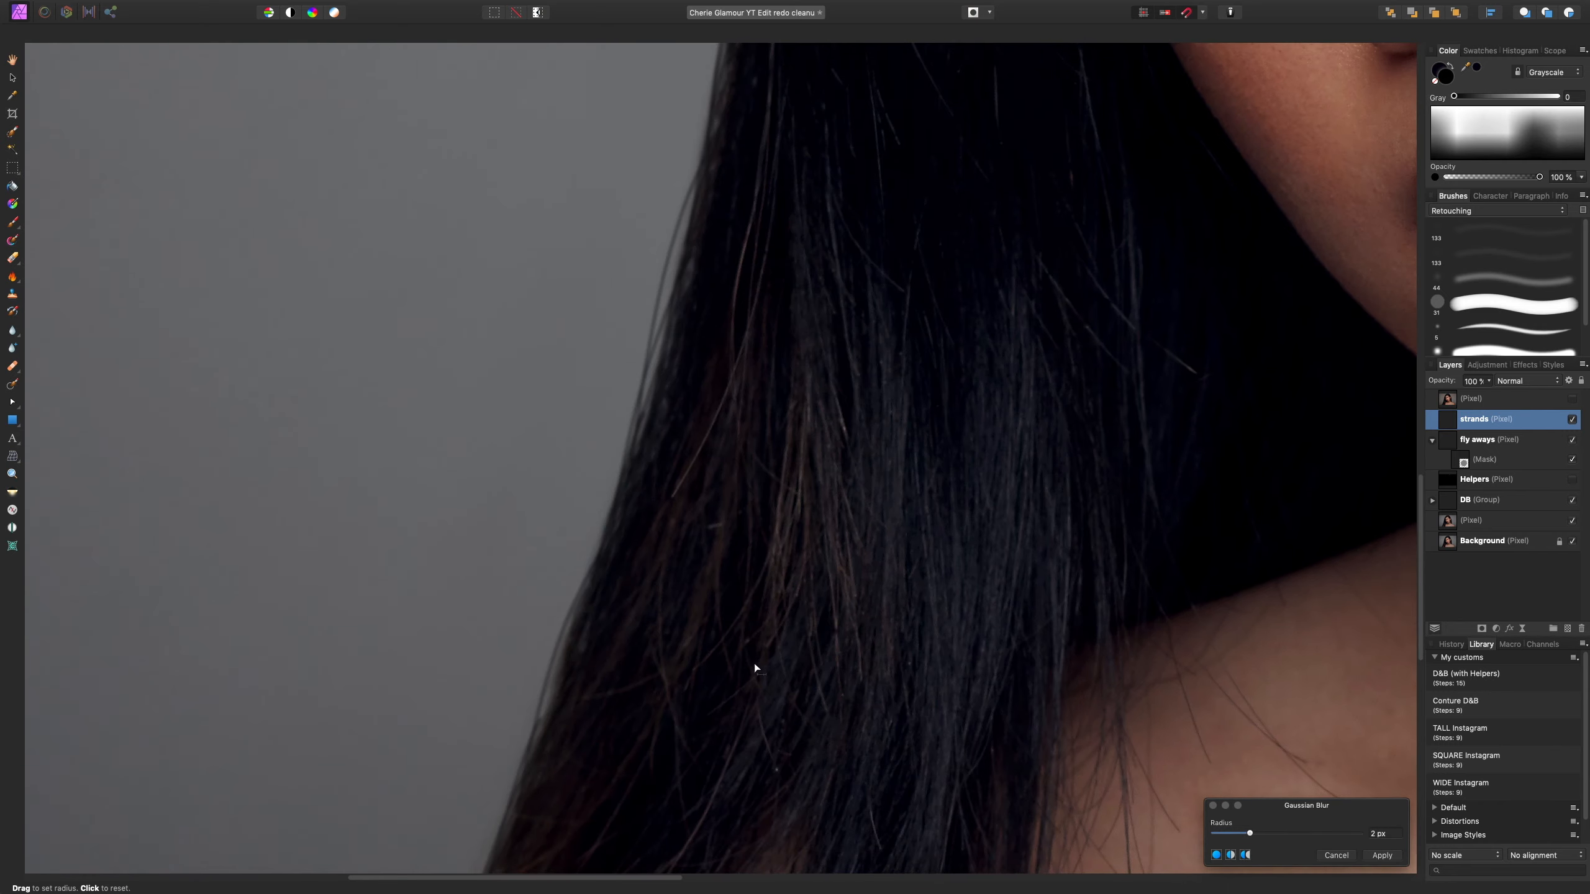
left_click_drag(755, 668, 845, 366)
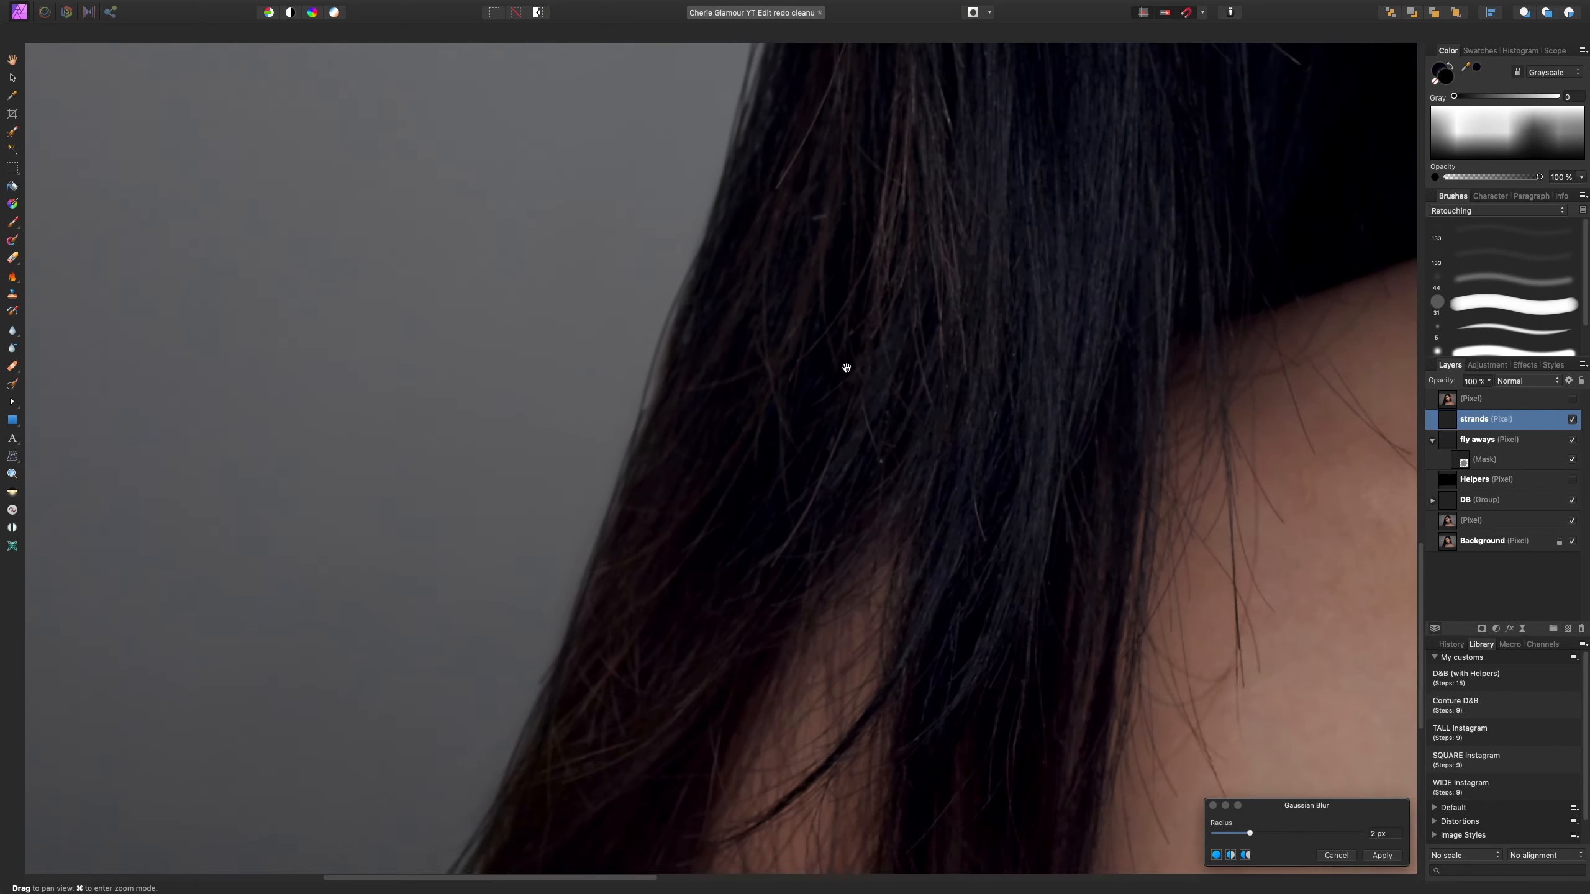
left_click(1382, 856)
mouse_move(990, 316)
left_mouse_down()
mouse_move(927, 572)
mouse_move(946, 485)
left_mouse_up()
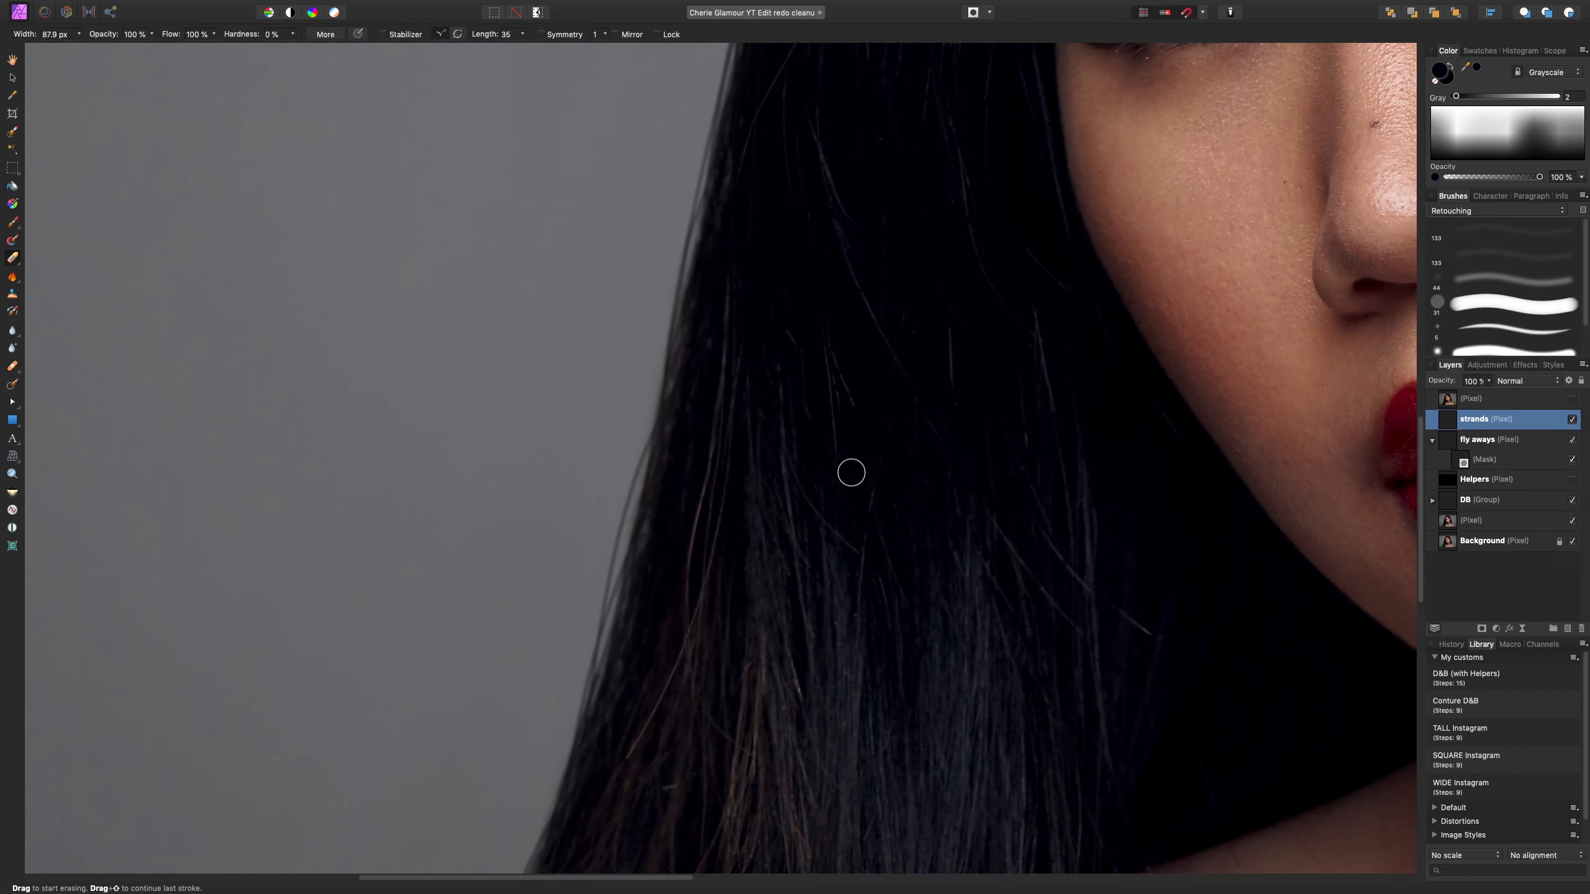
- Add a pixel layer above the strands layer and name it "shoulder fix"
key("super+0")
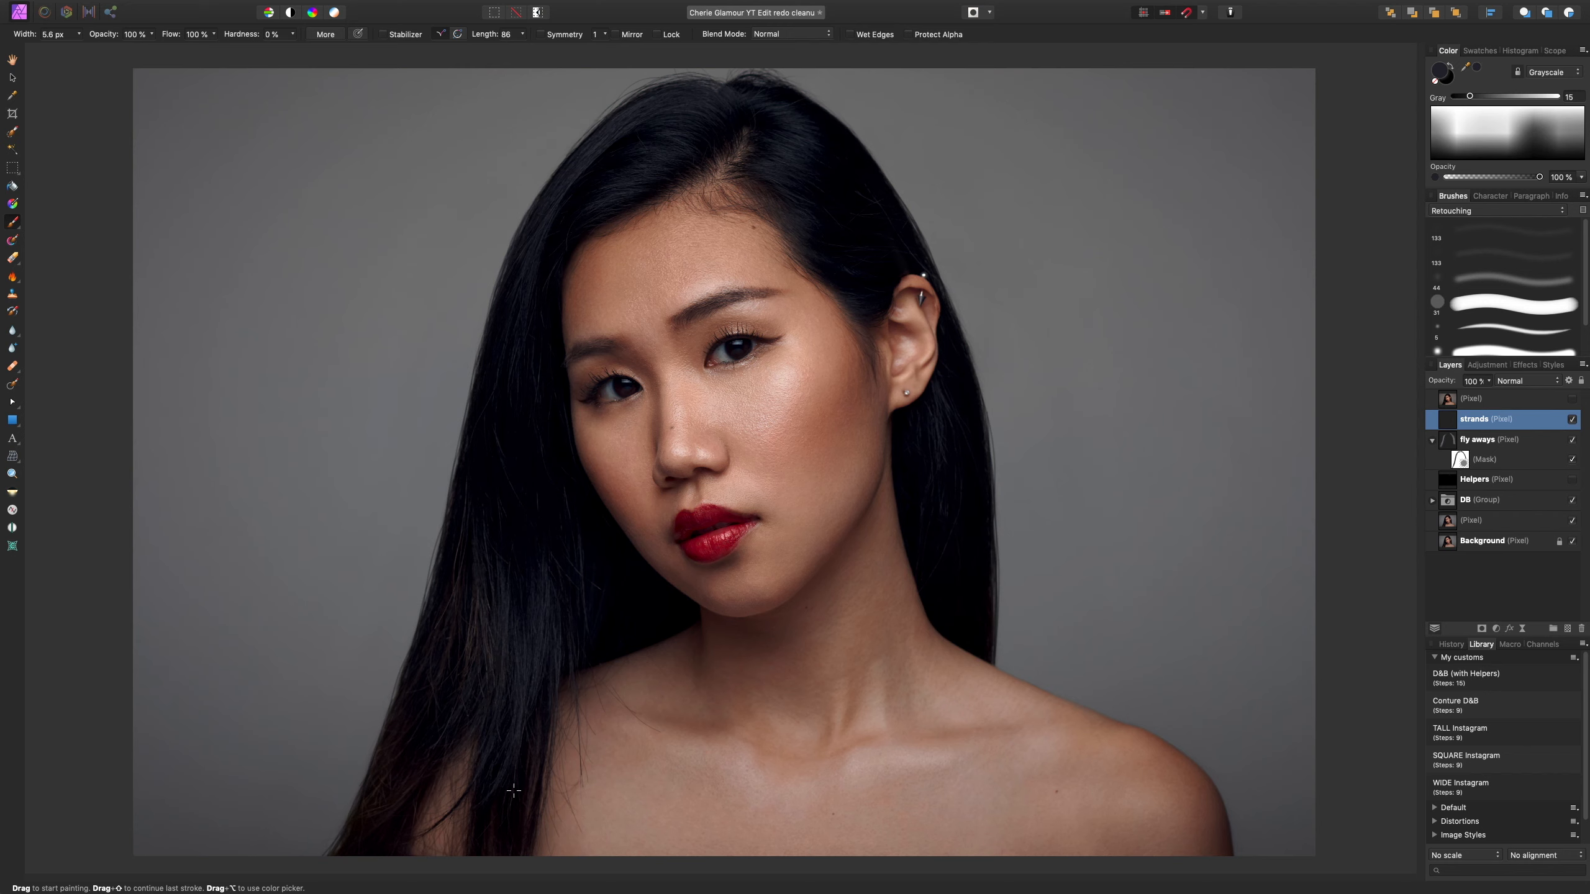
key("super+shift+n")
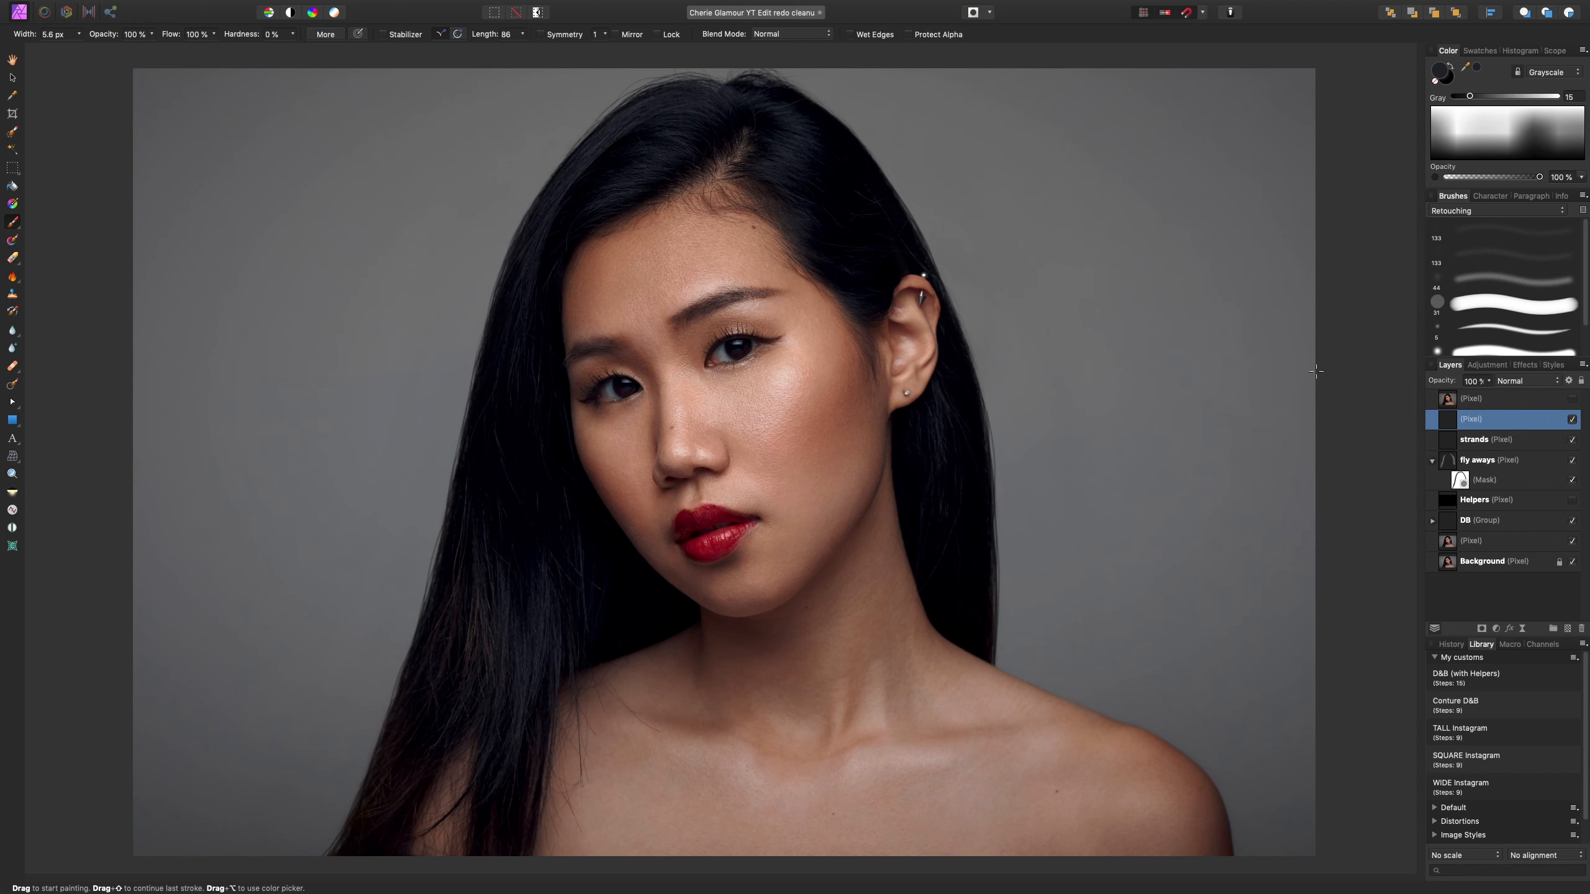
double_click(1477, 429)
type("shoulder fix")
key("Return")
- Prepare the Clone Brush with a source in the image-left hair, 191 px width and 97% flow
key("s")
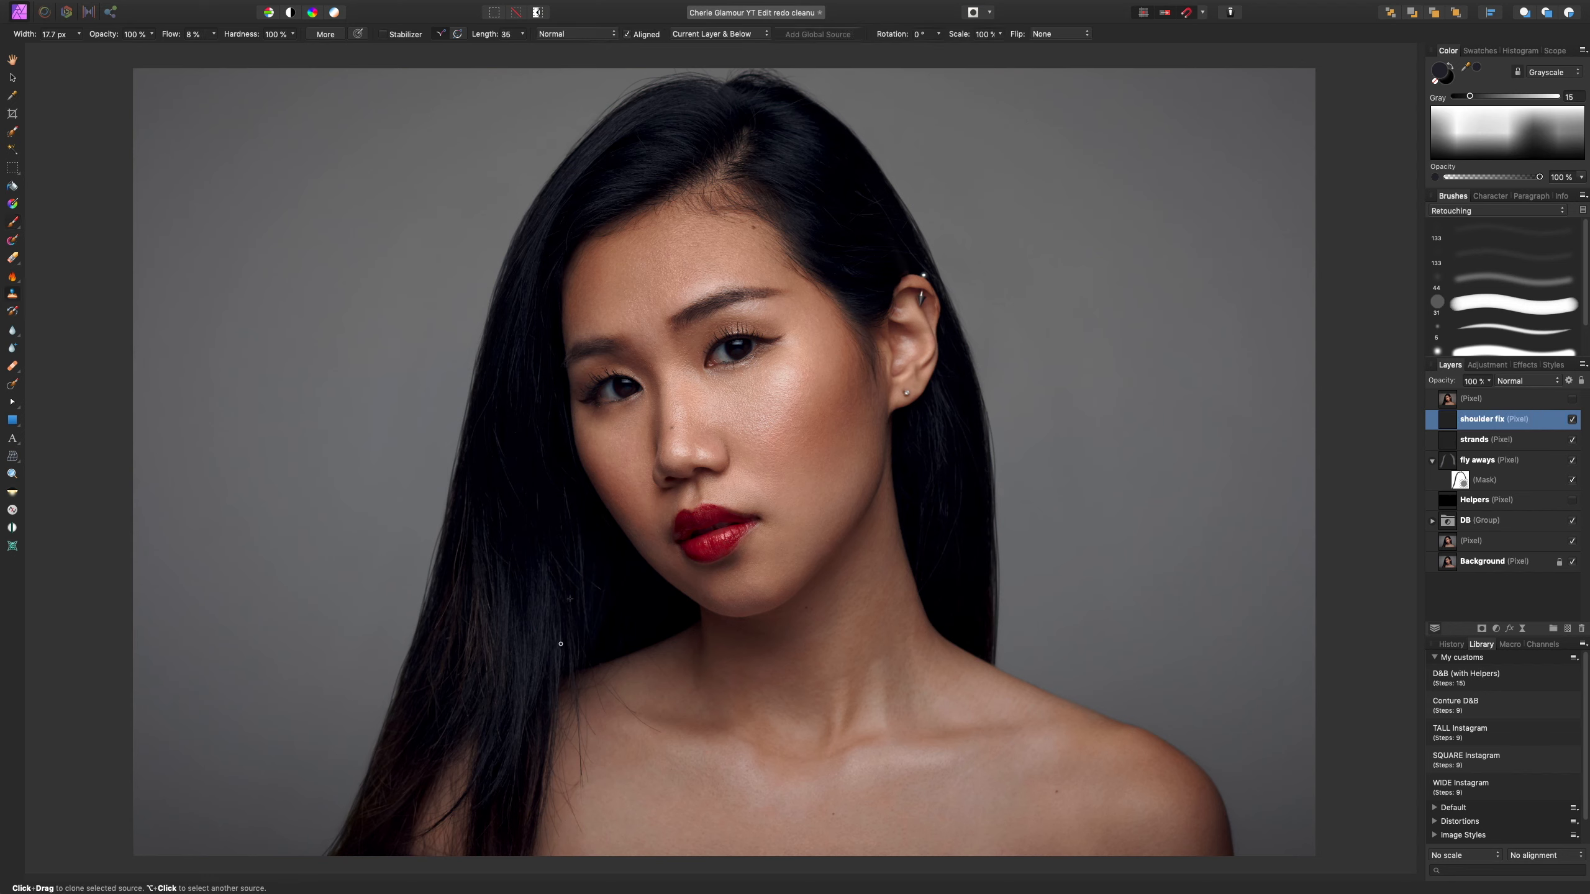
left_click(542, 611, "alt")
key("bracketright")
key("bracketright")
key("bracketright")
key("bracketright")
key("bracketright")
key("bracketright")
key("bracketright")
key("bracketright")
key("bracketright")
left_click(214, 34)
left_click_drag(213, 48, 237, 55)
left_click_drag(215, 35, 283, 55)
- Set the clone source rotation to 20° to match the direction of the lower hair
key("Right")
key("Left")
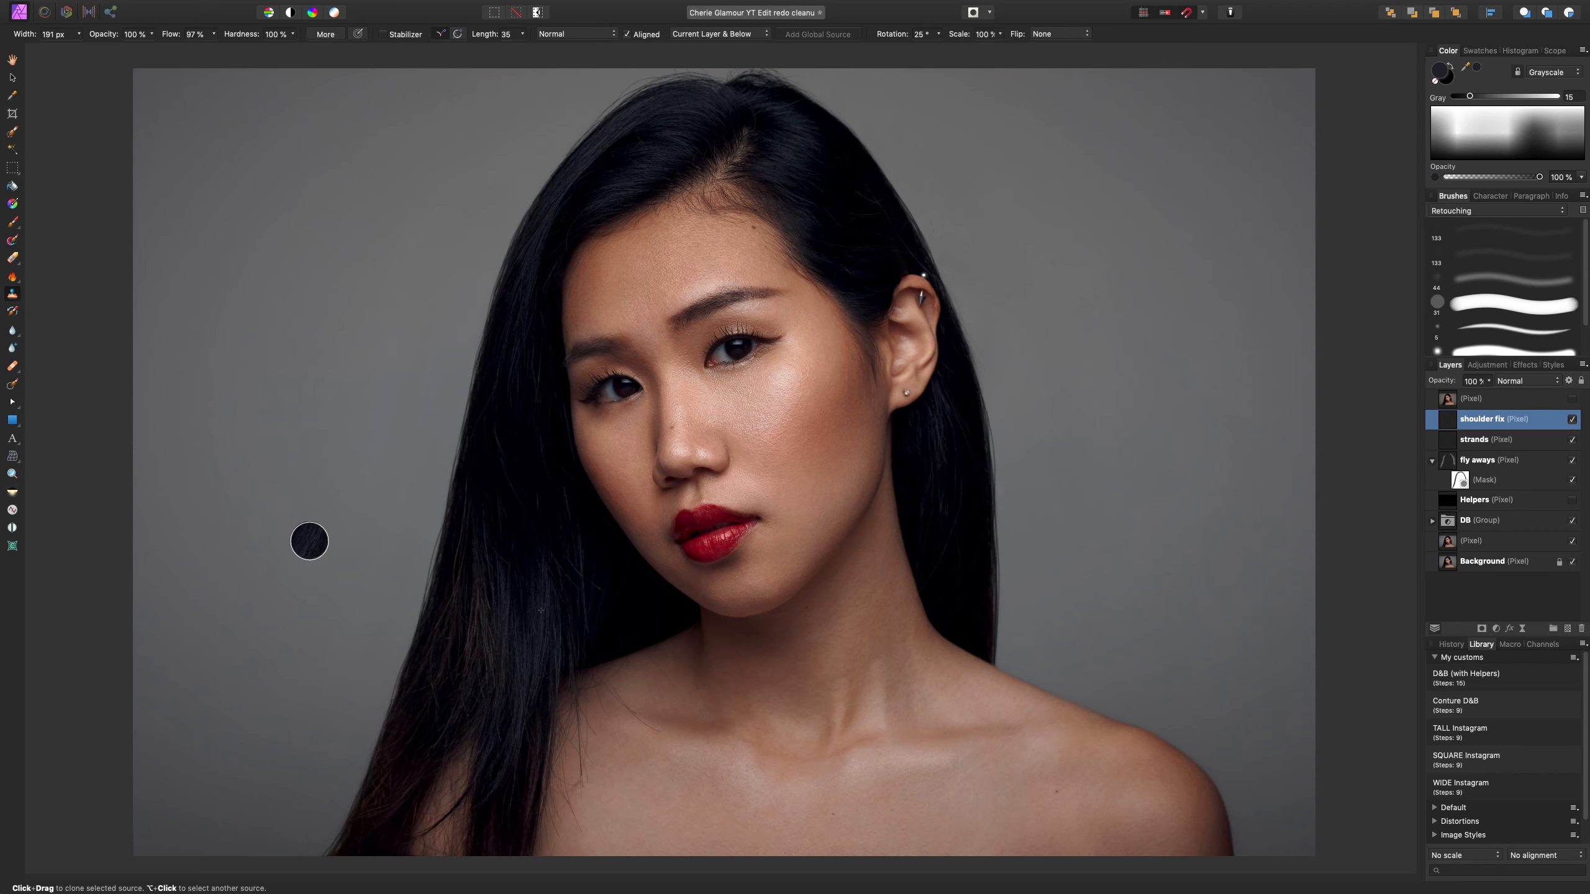
key("Right")
key("Right")
key("Right")
key("Right")
key("Right")
key("Left")
key("Left")
key("Left")
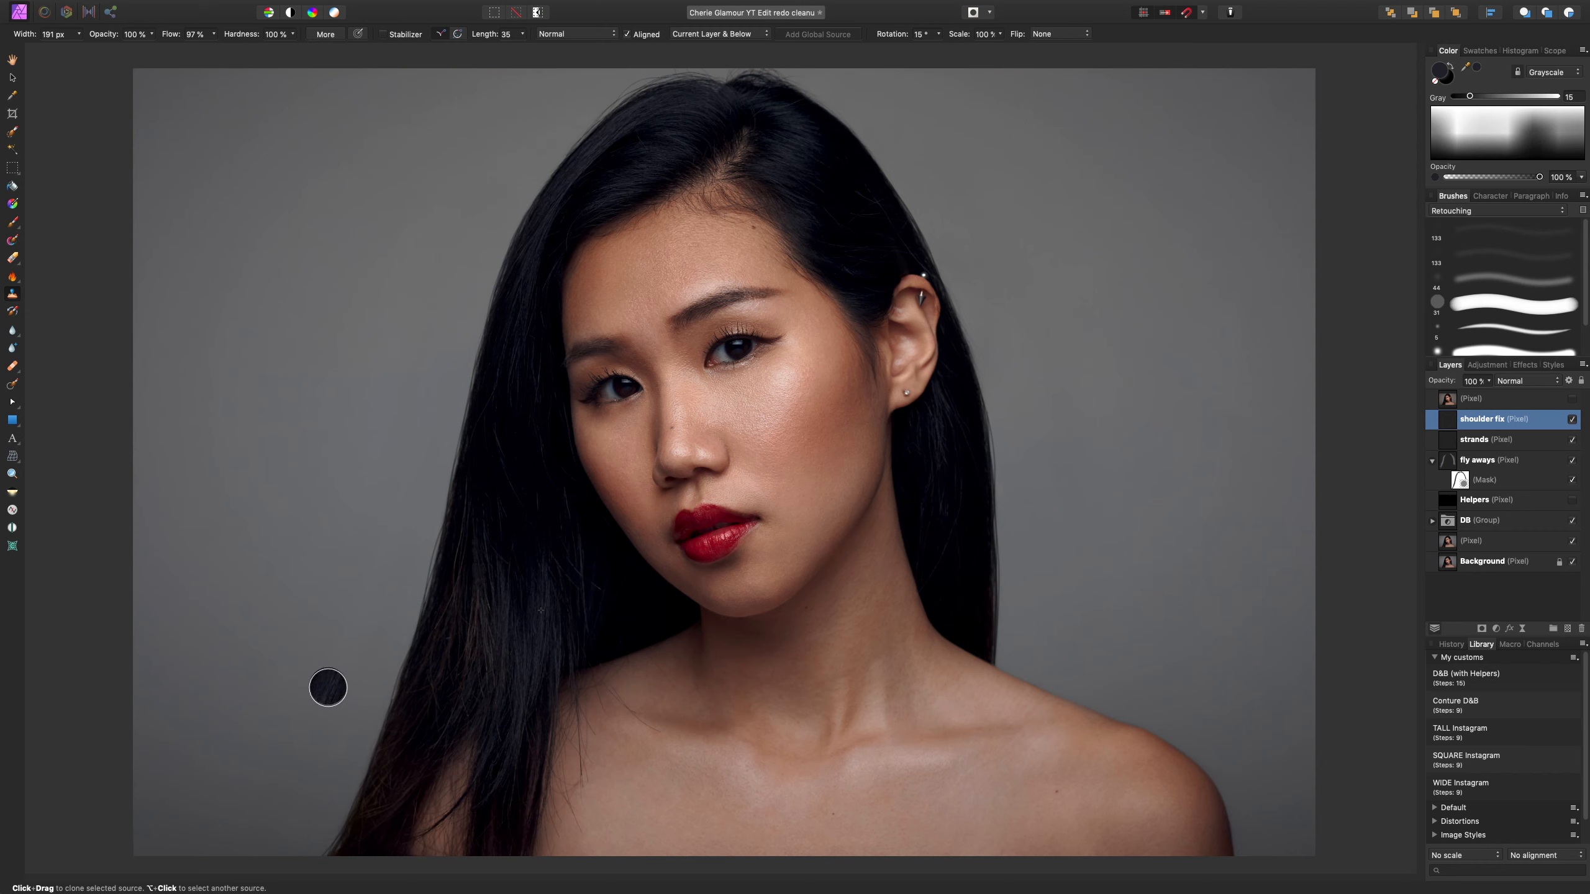
key("Right")
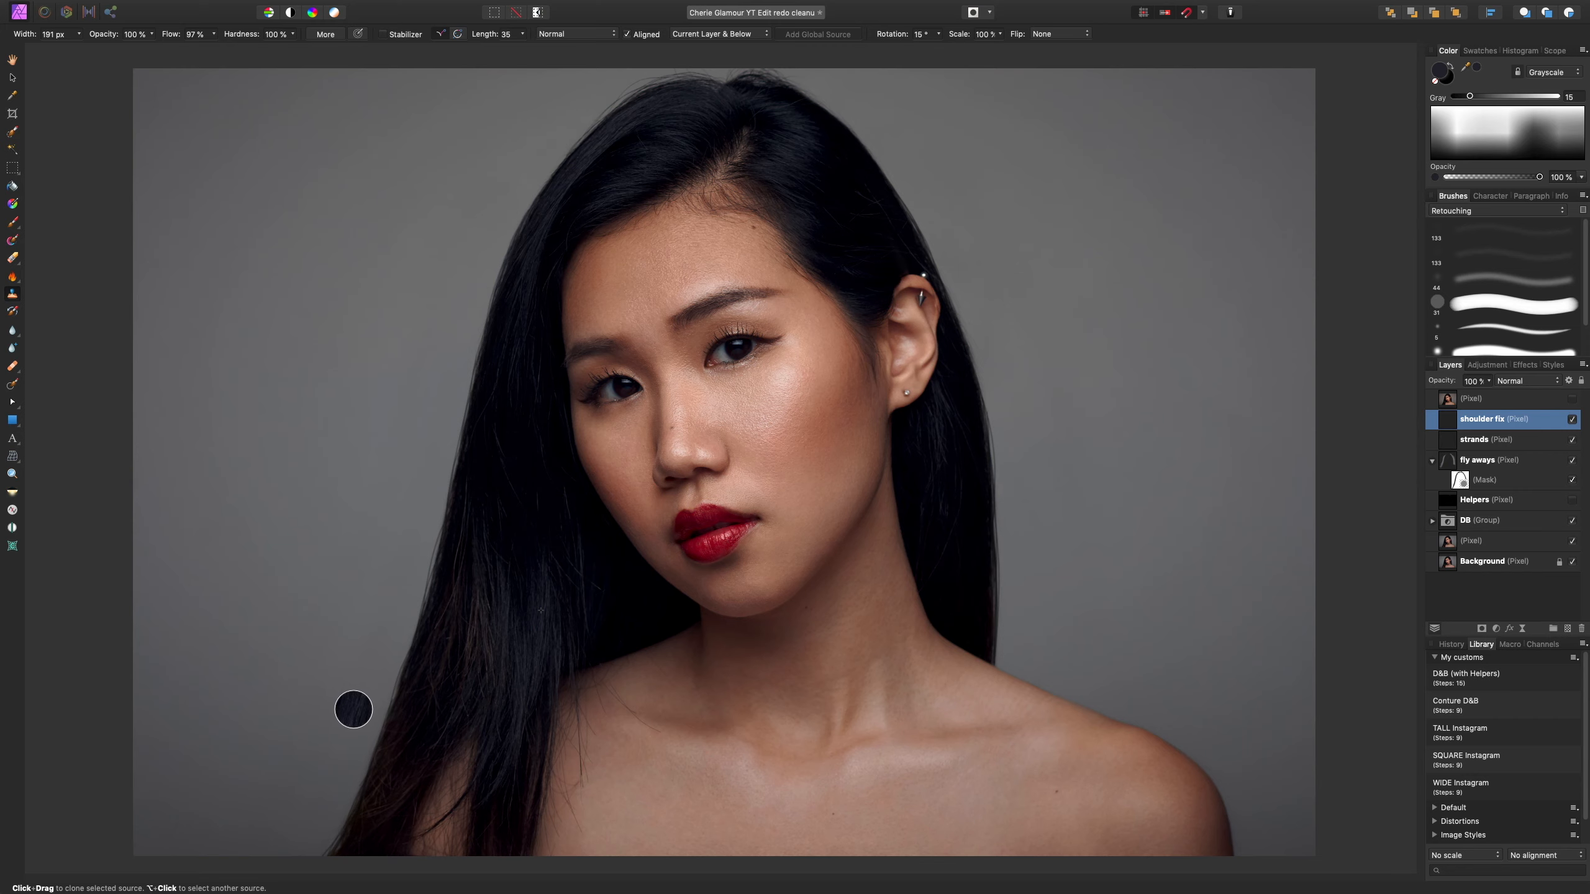
key("Right")
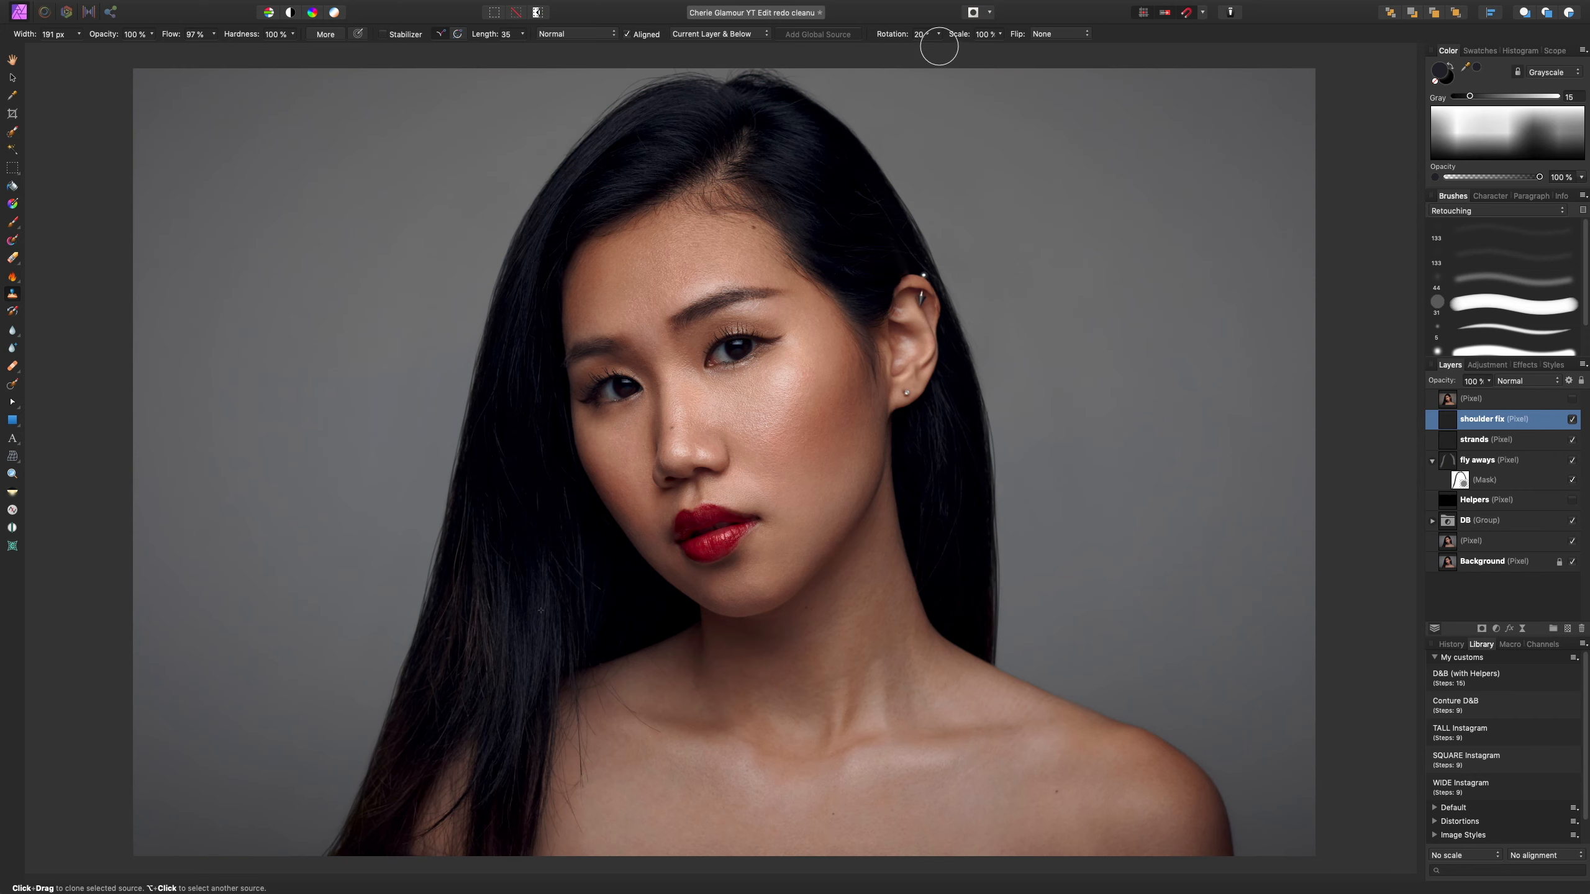
- Clone hair over the shoulder skin showing through the image-left hair ends at 24% flow, resampling the source between strokes
left_click_drag(214, 34, 137, 88)
left_click(540, 572, "alt")
mouse_move(474, 744)
left_mouse_down()
mouse_move(449, 850)
mouse_move(447, 807)
mouse_move(431, 848)
mouse_move(451, 776)
mouse_move(402, 859)
mouse_move(455, 754)
mouse_move(451, 857)
mouse_move(469, 729)
mouse_move(421, 857)
mouse_move(472, 788)
mouse_move(507, 784)
mouse_move(494, 848)
mouse_move(491, 806)
mouse_move(511, 781)
mouse_move(492, 740)
mouse_move(532, 659)
left_mouse_up()
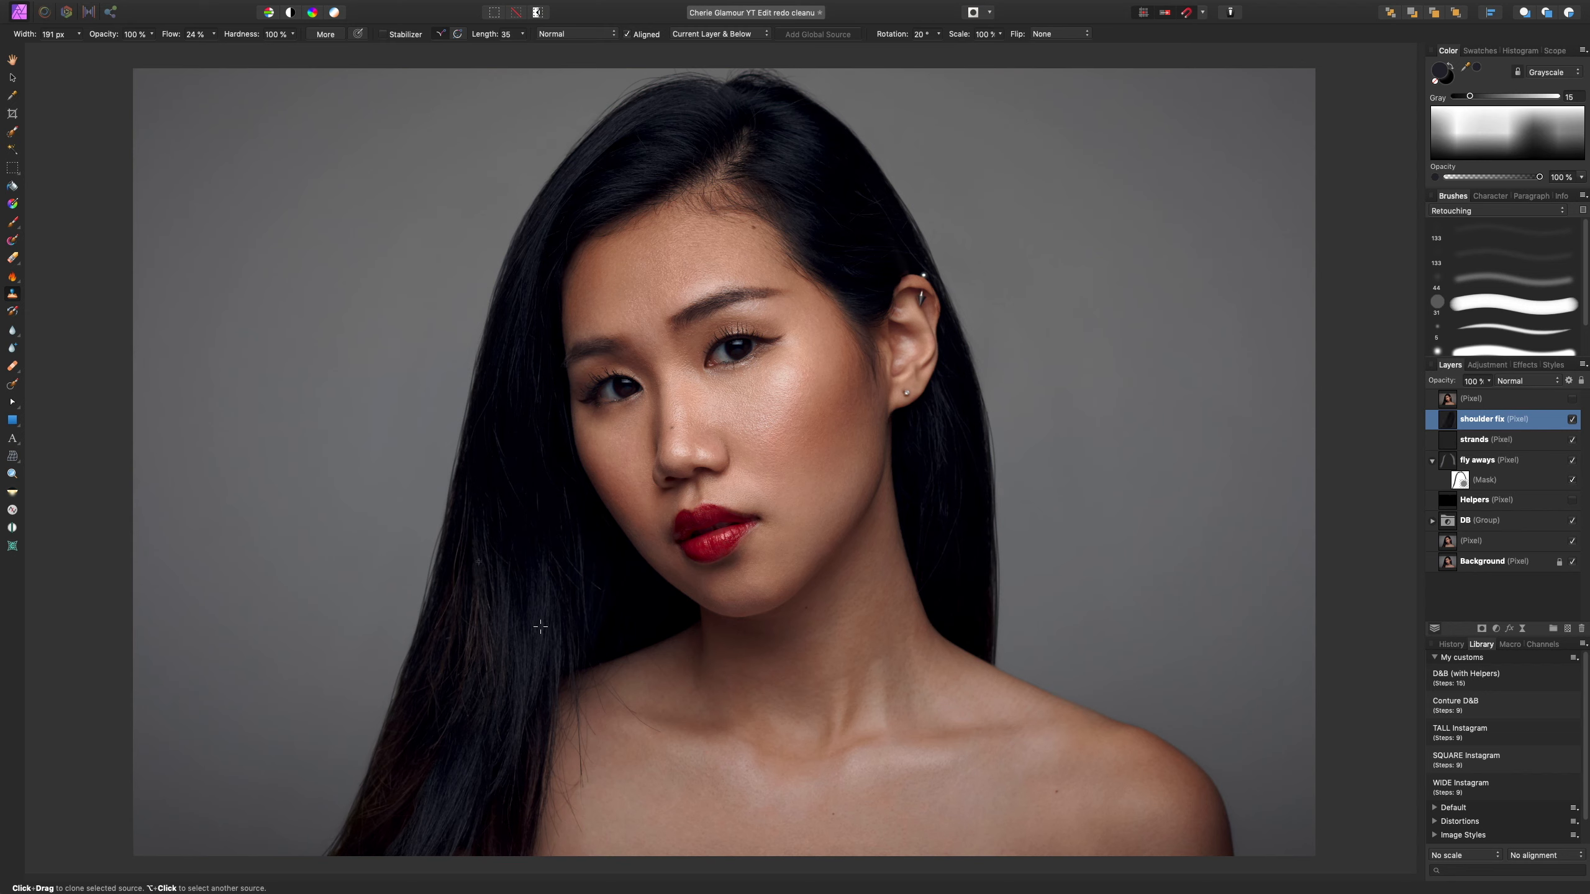
left_click_drag(461, 746, 369, 859)
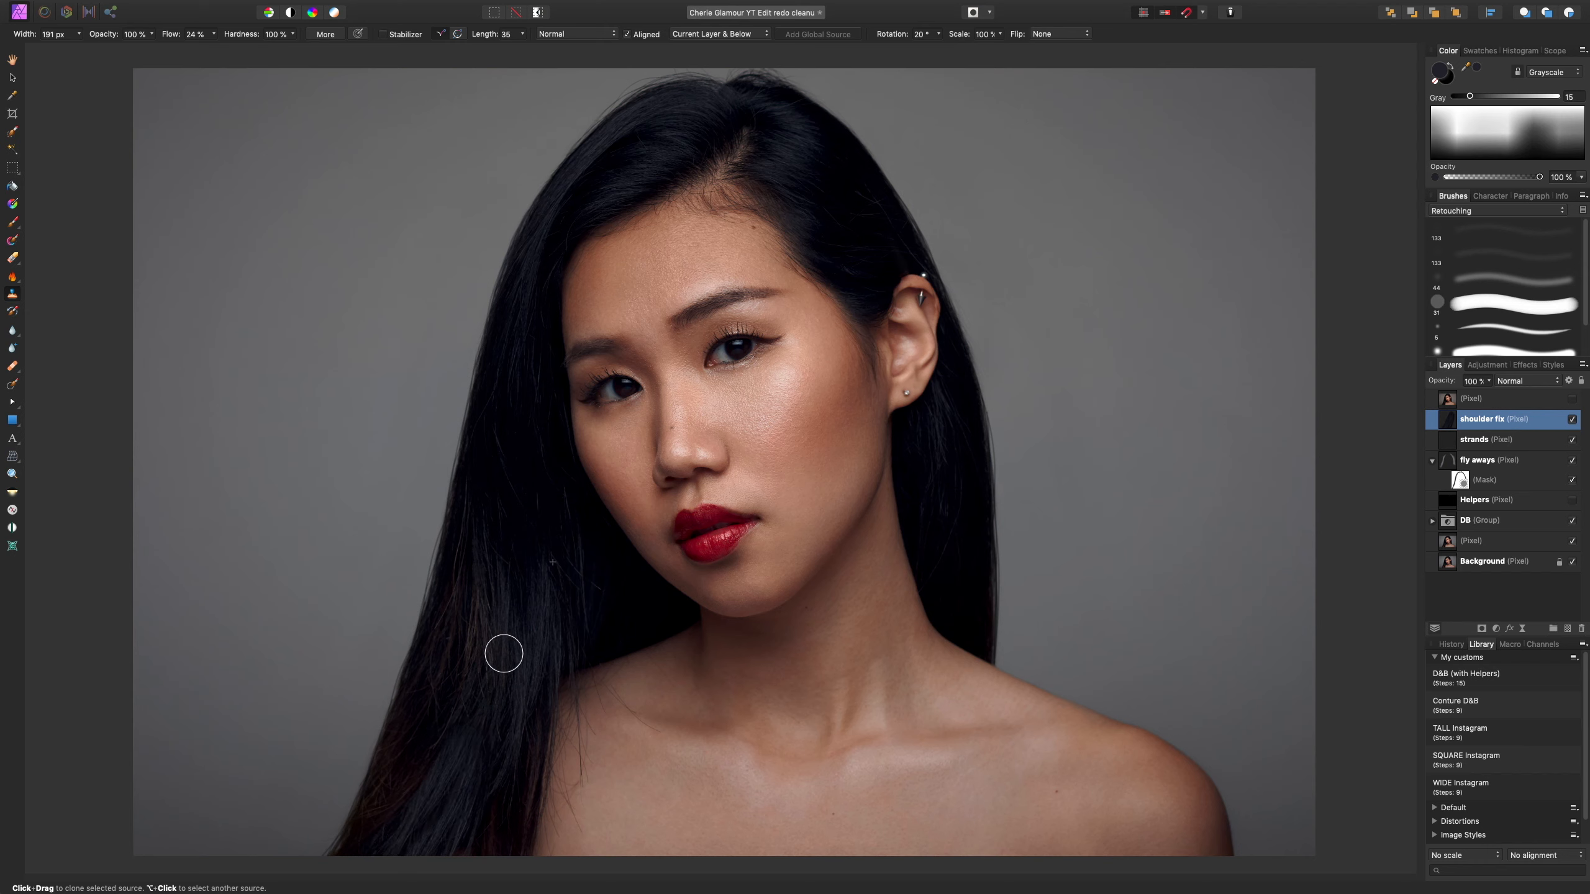
left_click(549, 511, "alt")
mouse_move(535, 587)
left_mouse_down()
mouse_move(516, 640)
mouse_move(513, 564)
mouse_move(524, 633)
mouse_move(495, 622)
mouse_move(515, 553)
mouse_move(494, 708)
mouse_move(492, 552)
mouse_move(533, 615)
mouse_move(470, 656)
left_mouse_up()
left_click(496, 601, "alt")
left_click(521, 567)
- Resample the clone source from the lower image-left hair and adjust the brush width and source rotation
left_click(543, 611, "alt")
key("bracketright")
key("bracketright")
key("bracketright")
key("bracketleft")
key("bracketleft")
key("bracketleft")
key("bracketleft")
key("bracketleft")
key("bracketleft")
key("bracketleft")
left_click_drag(937, 36, 892, 57)
key("bracketleft")
key("bracketleft")
key("bracketleft")
key("bracketleft")
key("bracketleft")
key("bracketleft")
- Sample hair near the image-left ends and clone it over the inner hair ends beside the shoulder with a smaller brush
left_click(450, 771, "alt")
key("bracketleft")
key("bracketleft")
left_click_drag(481, 754, 470, 819)
- Clone the outer image-left hair ends at 19% hardness and 10° rotation, and compare the shoulder fix layer hidden and shown
left_click_drag(293, 34, 210, 92)
key("Left")
mouse_move(432, 762)
left_mouse_down()
mouse_move(385, 821)
mouse_move(433, 745)
mouse_move(366, 853)
left_mouse_up()
left_click(1572, 421)
left_click(1573, 420)
- Try the clone brush at about 539 px width and undo the test dab
mouse_move(479, 734)
left_mouse_down("ctrl+alt")
mouse_move(435, 749)
mouse_move(477, 674)
left_mouse_up("ctrl+alt")
mouse_move(442, 741)
left_mouse_down("ctrl+alt")
mouse_move(441, 725)
mouse_move(431, 758)
left_mouse_up("ctrl+alt")
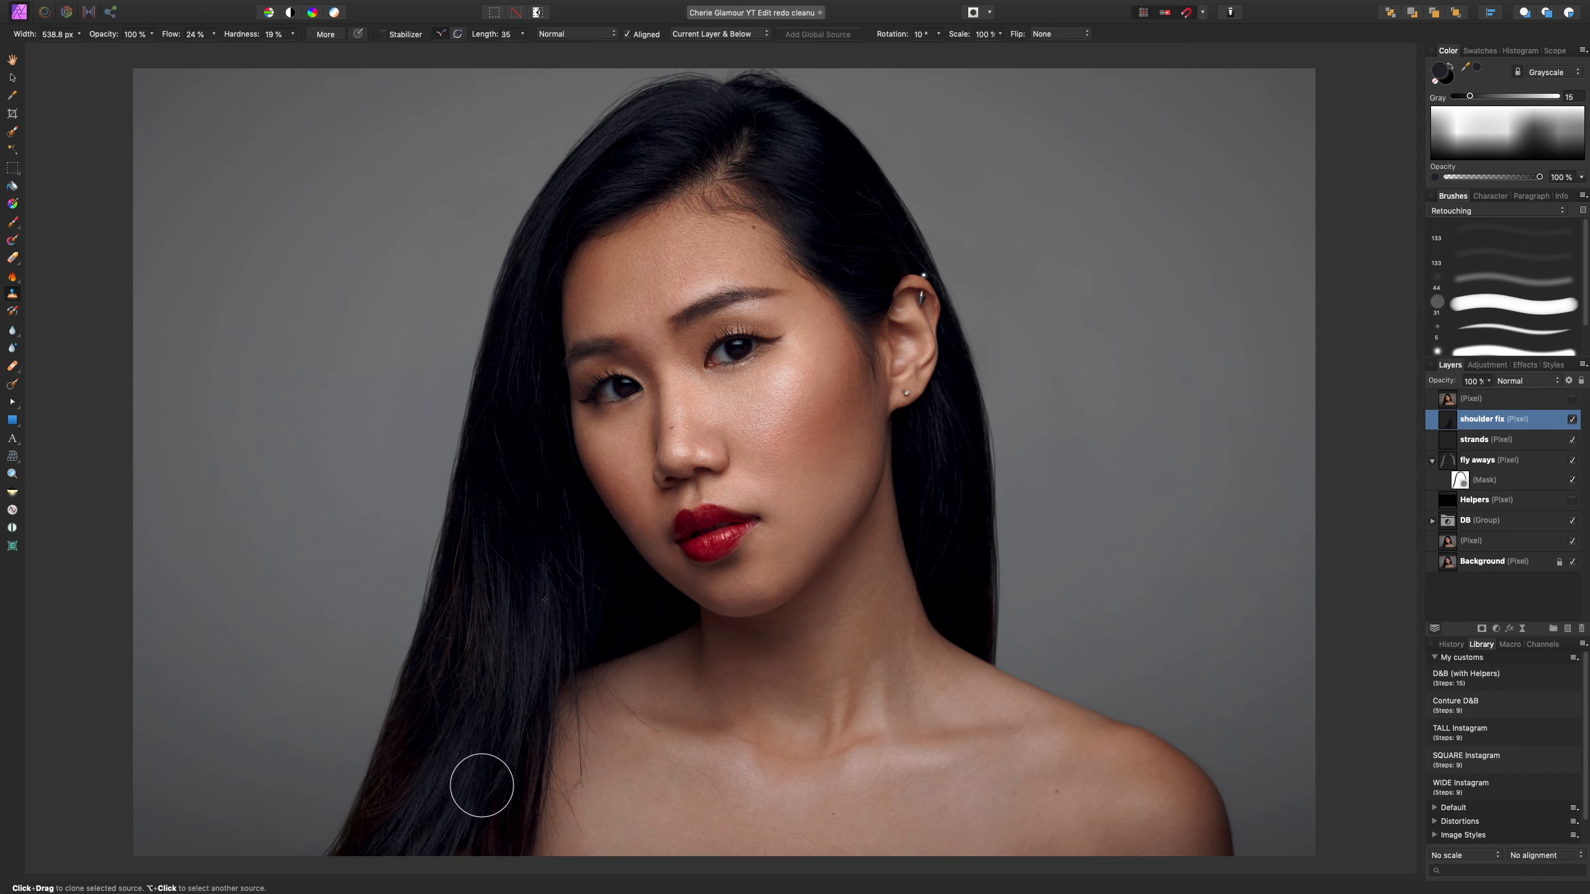
left_click(1053, 632)
key("super+z")
- Set the clone brush to 146.8 px width, 100% hardness, 23% flow and 15° source rotation
key("[")
key("[")
left_click_drag(292, 34, 378, 60)
left_click_drag(214, 34, 210, 52)
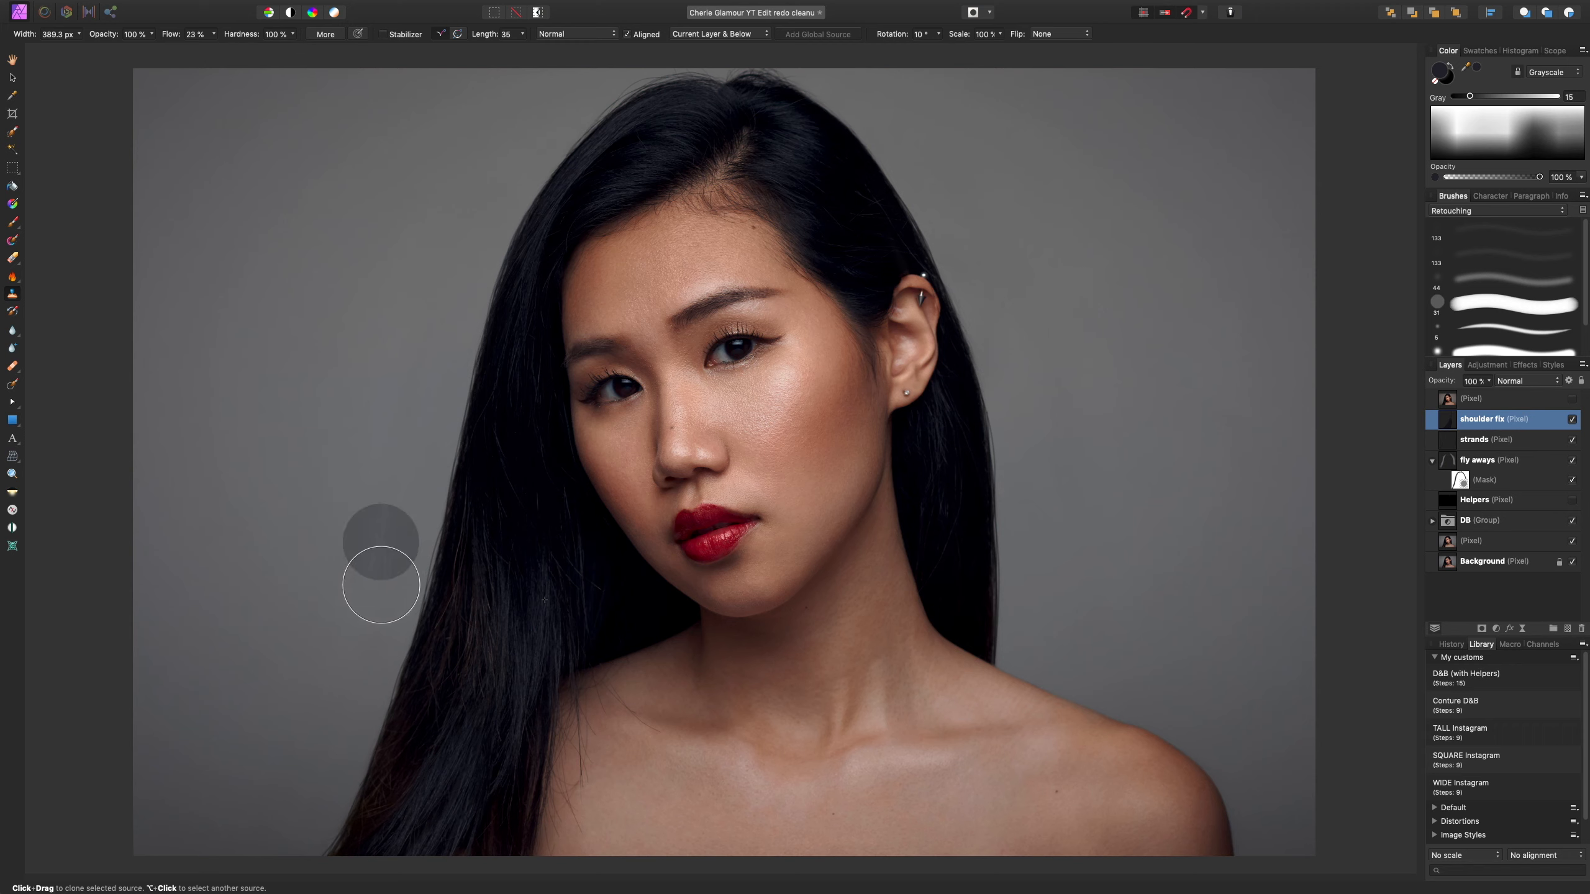
key("Right")
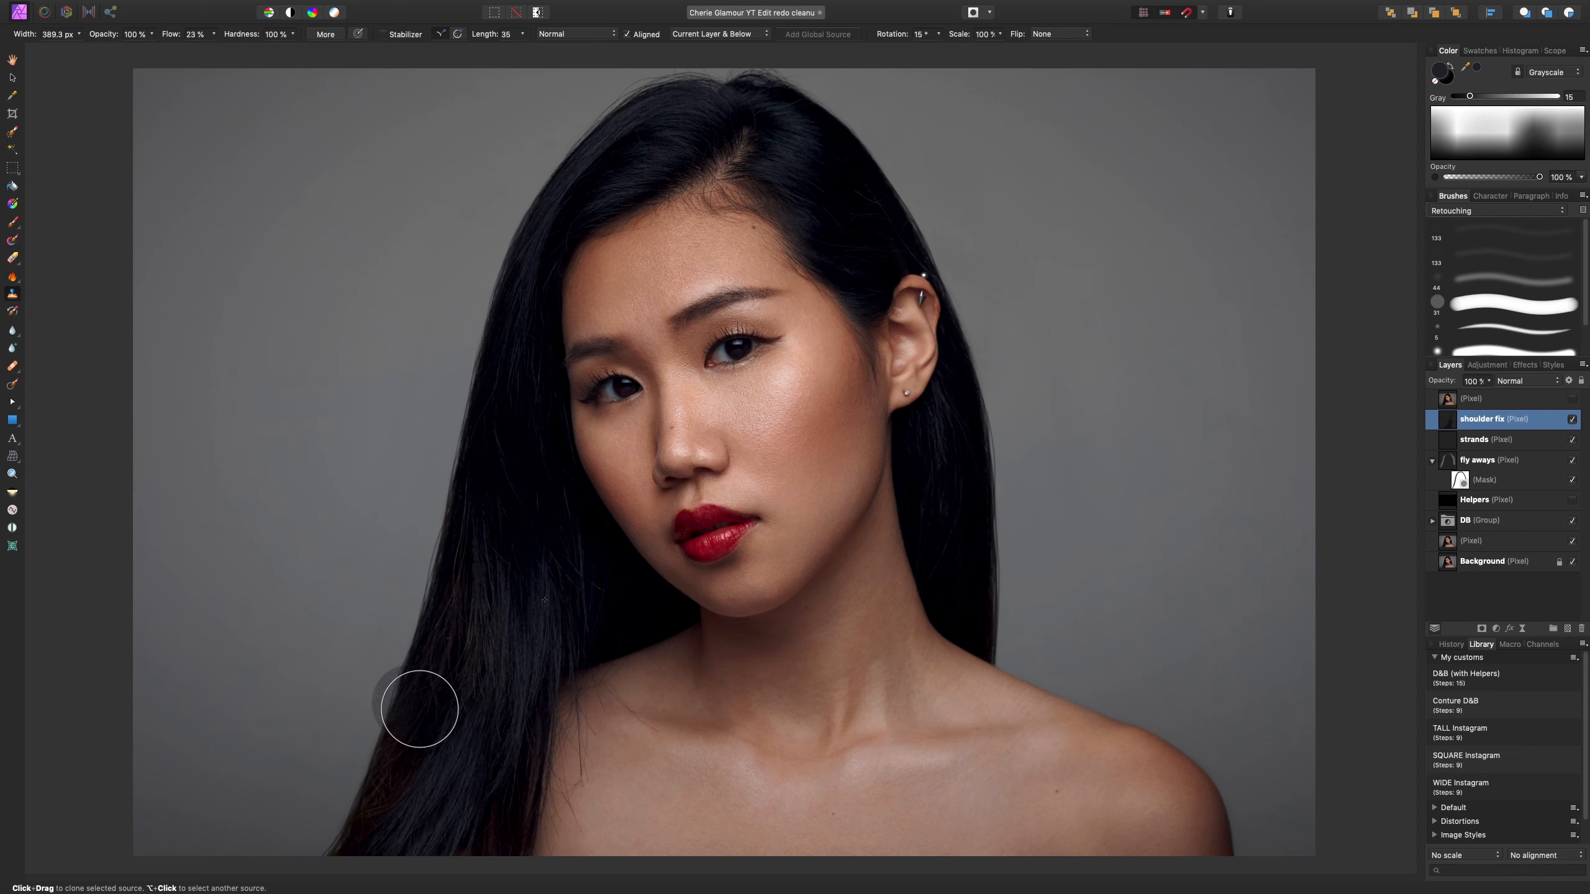
key("bracketleft")
key("bracketleft")
key("bracketleft")
key("bracketleft")
key("bracketleft")
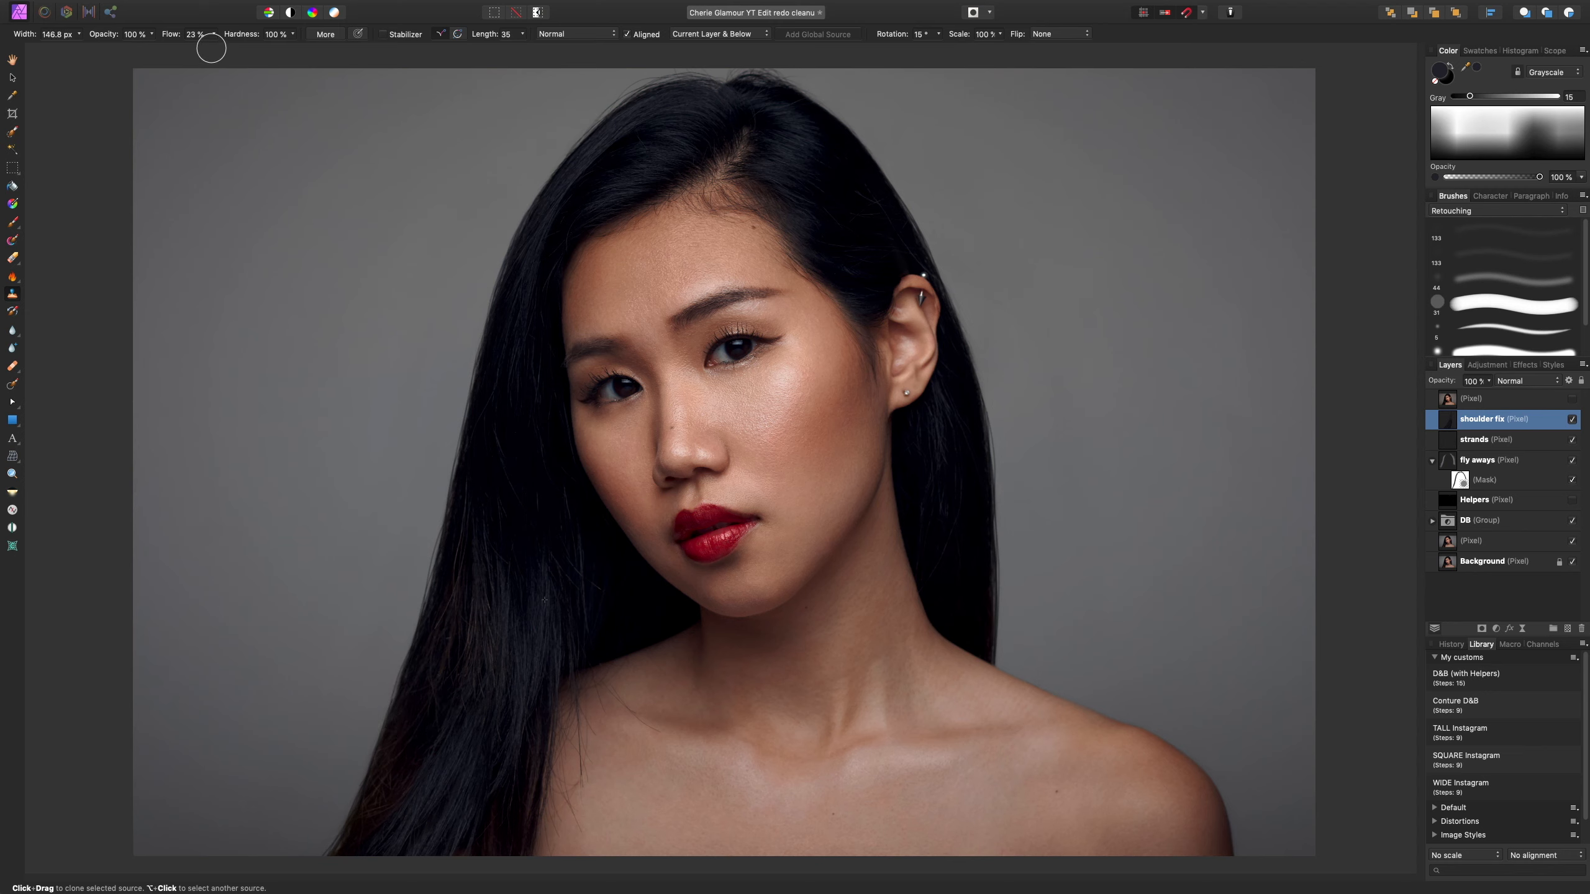
- Set the clone flow to 10% and clone over the outer image-left hair ends, reducing the brush to 85.1 px
mouse_move(227, 34)
left_mouse_down()
mouse_move(206, 57)
mouse_move(222, 73)
mouse_move(212, 47)
mouse_move(198, 61)
left_mouse_up()
mouse_move(430, 719)
left_mouse_down()
mouse_move(440, 700)
mouse_move(423, 746)
mouse_move(450, 664)
mouse_move(393, 792)
left_mouse_up()
key("bracketleft")
key("bracketleft")
key("bracketleft")
key("bracketleft")
key("bracketleft")
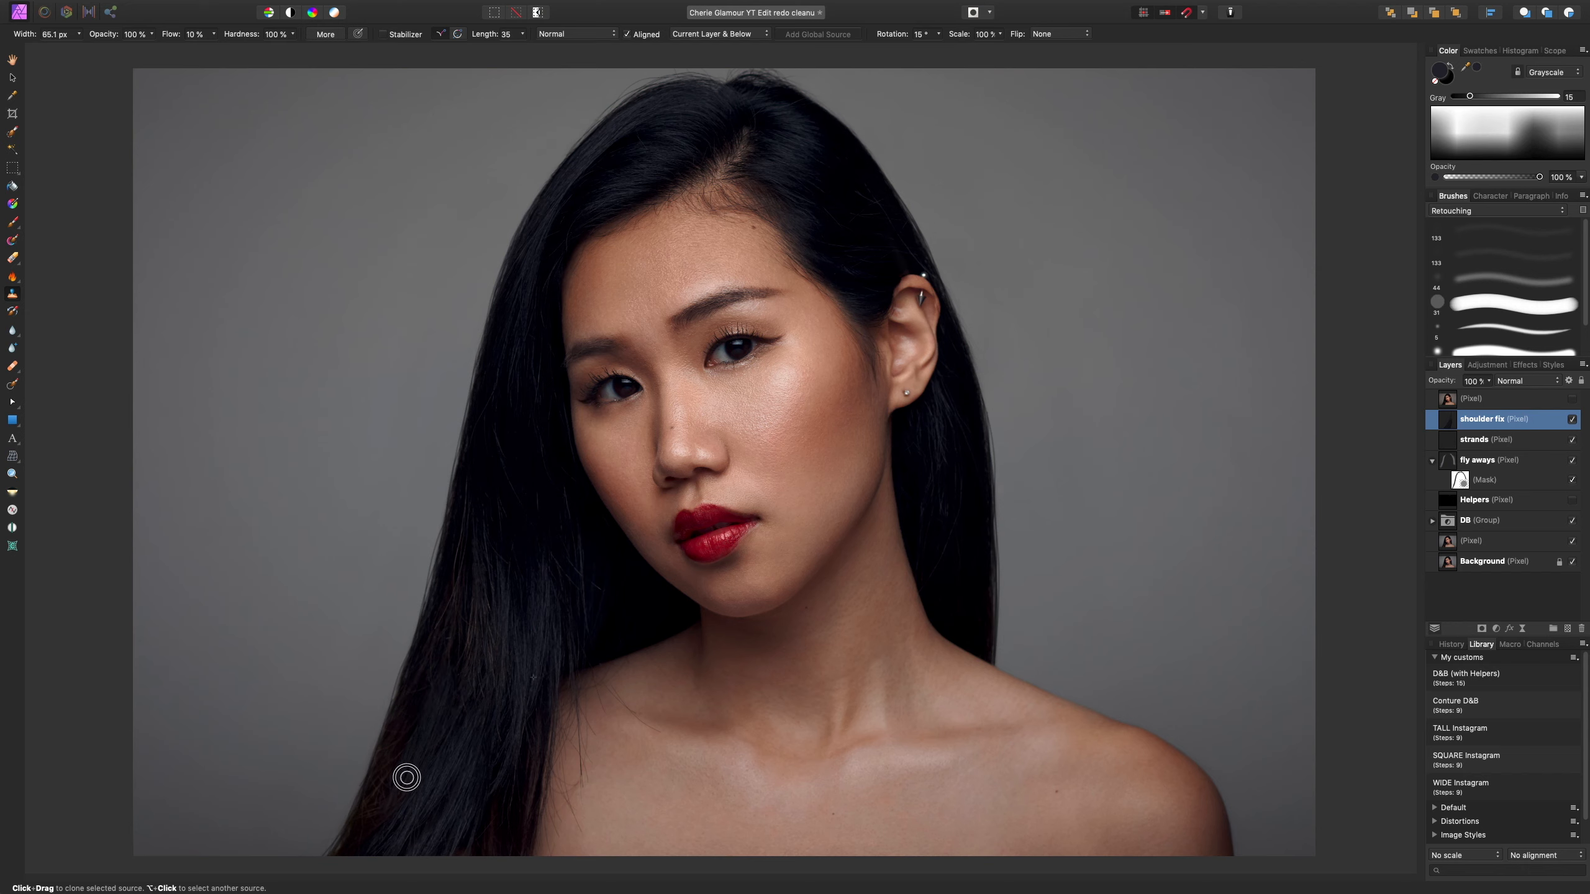
- Sample hair higher up the image-left length and clone it over the mid-length strands with a smaller brush, down to 9.3 px
key("bracketleft")
key("bracketleft")
key("bracketleft")
key("bracketleft")
key("bracketleft")
left_click(474, 583, "alt")
mouse_move(462, 621)
left_mouse_down()
mouse_move(475, 681)
mouse_move(471, 646)
left_mouse_up()
left_click(474, 552, "alt")
left_click_drag(479, 587, 507, 578)
key("[")
key("[")
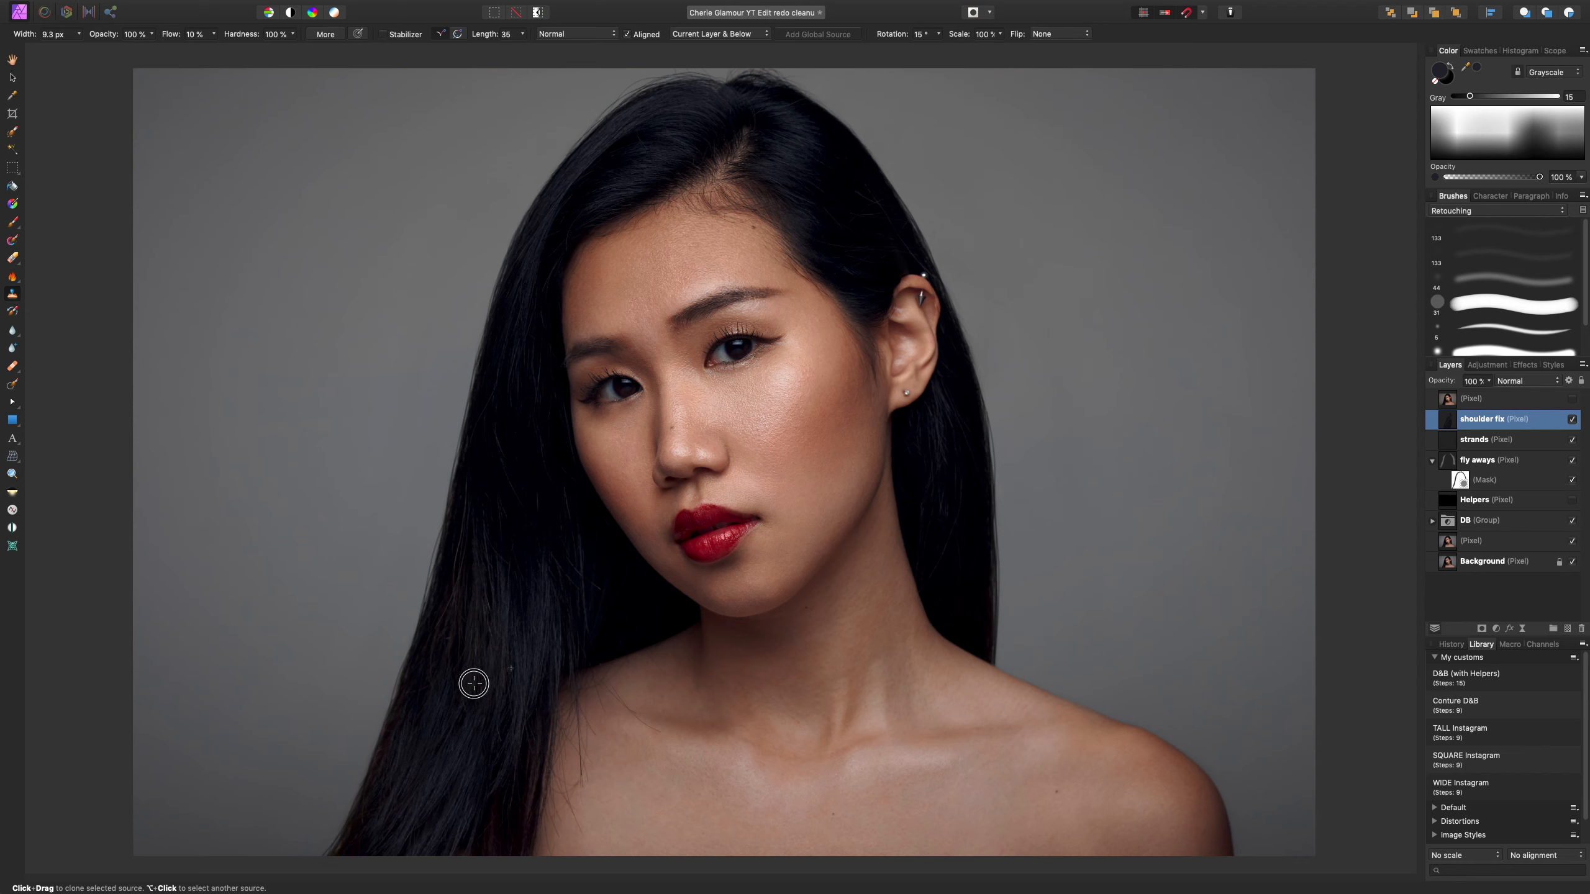
- Sample hair from the outer image-left mid-length and enlarge the clone brush to cover the strands below it
left_click(461, 573, "alt")
key("bracketright")
key("bracketright")
key("bracketright")
key("bracketright")
key("bracketright")
- Reset the source rotation to 0°, sample the inner hair above the shoulder, and set the clone brush to 376.8 px and 86% flow
left_click_drag(937, 35, 904, 62)
left_click(523, 653, "alt")
key("]")
key("]")
key("]")
key("]")
key("]")
key("]")
key("]")
key("]")
key("]")
key("]")
key("]")
key("]")
mouse_move(214, 35)
left_mouse_down()
mouse_move(291, 100)
mouse_move(293, 144)
left_mouse_up()
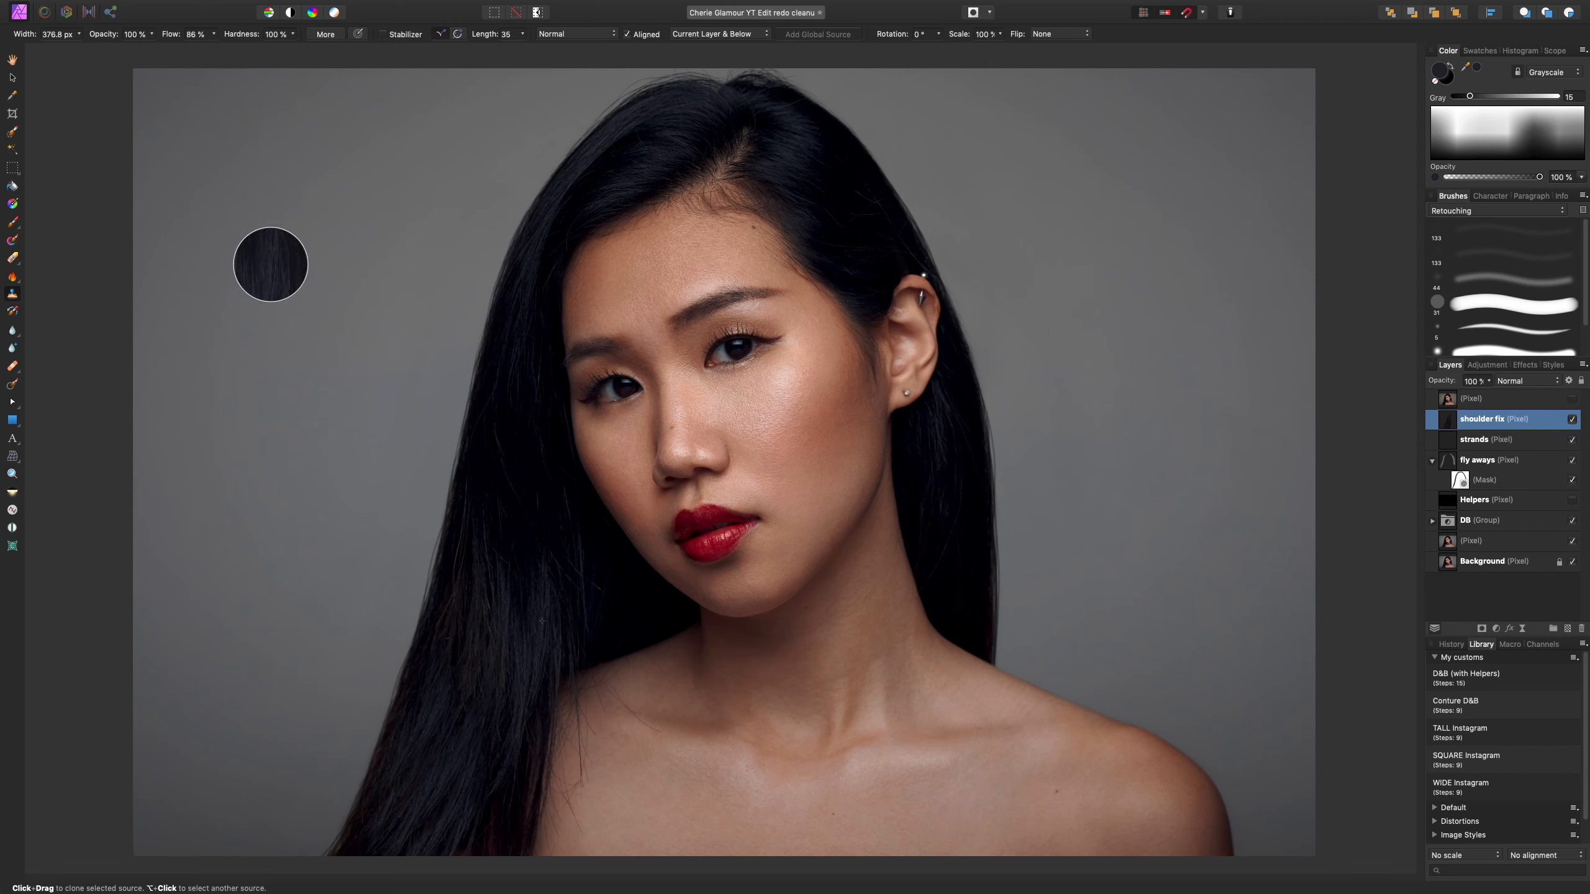
- Rotate the clone source in both directions against the direction of the hair ends, settling on 15°
key("Right")
key("Right")
key("Right")
key("Right")
key("Right")
key("Left")
key("Left")
key("Left")
key("Left")
key("Left")
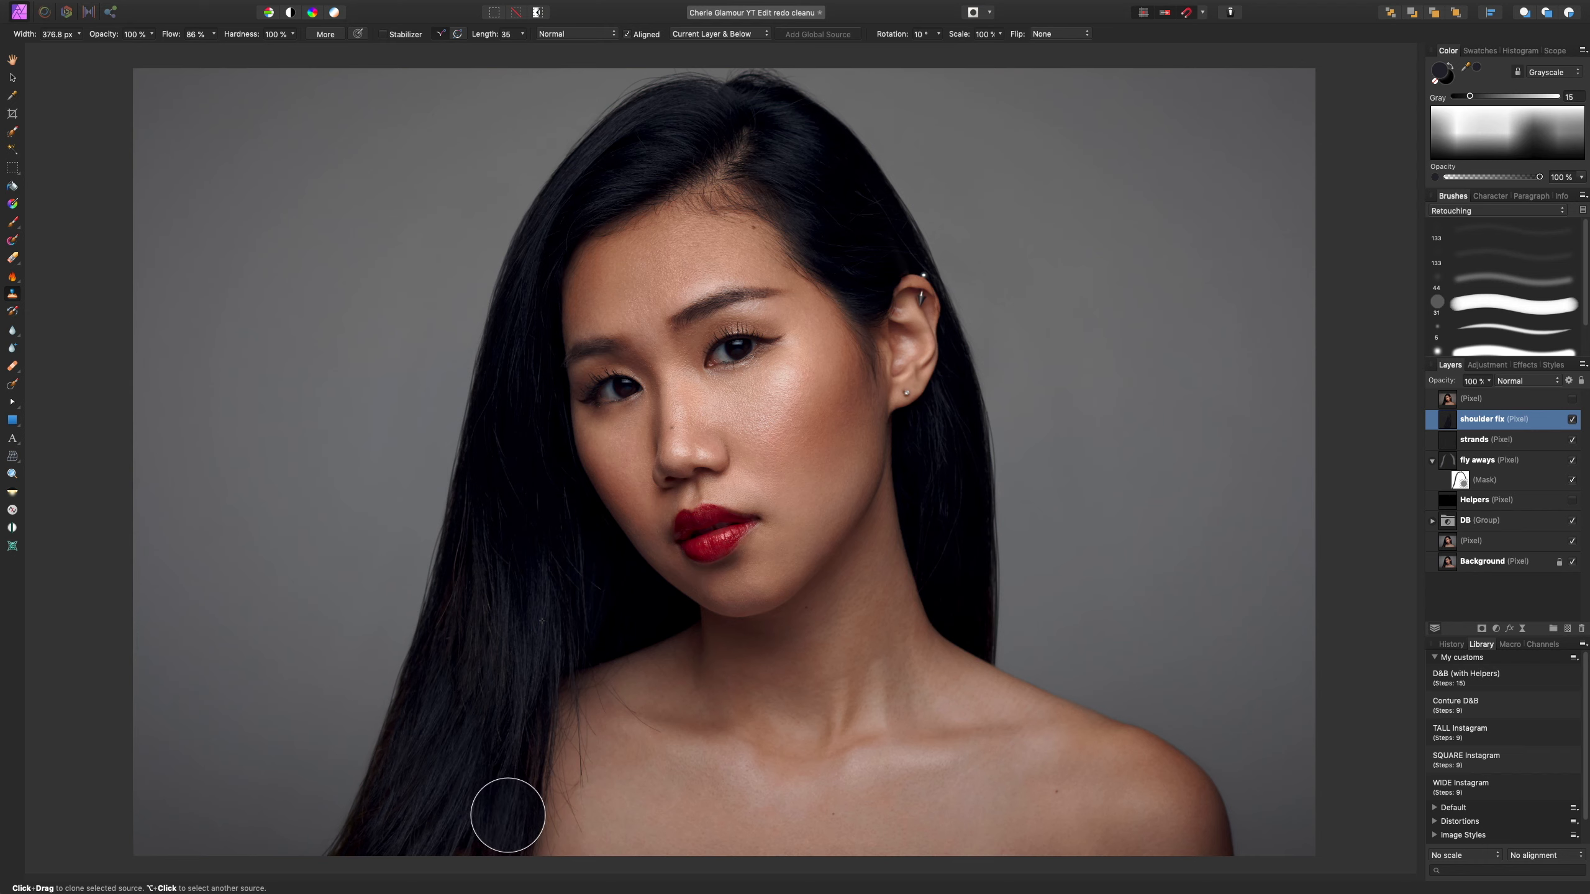
key("Right")
key("Right")
key("Right")
key("Right")
key("Right")
key("Right")
key("Right")
key("Right")
key("Right")
key("Right")
key("Right")
key("Right")
key("Right")
key("Right")
key("Right")
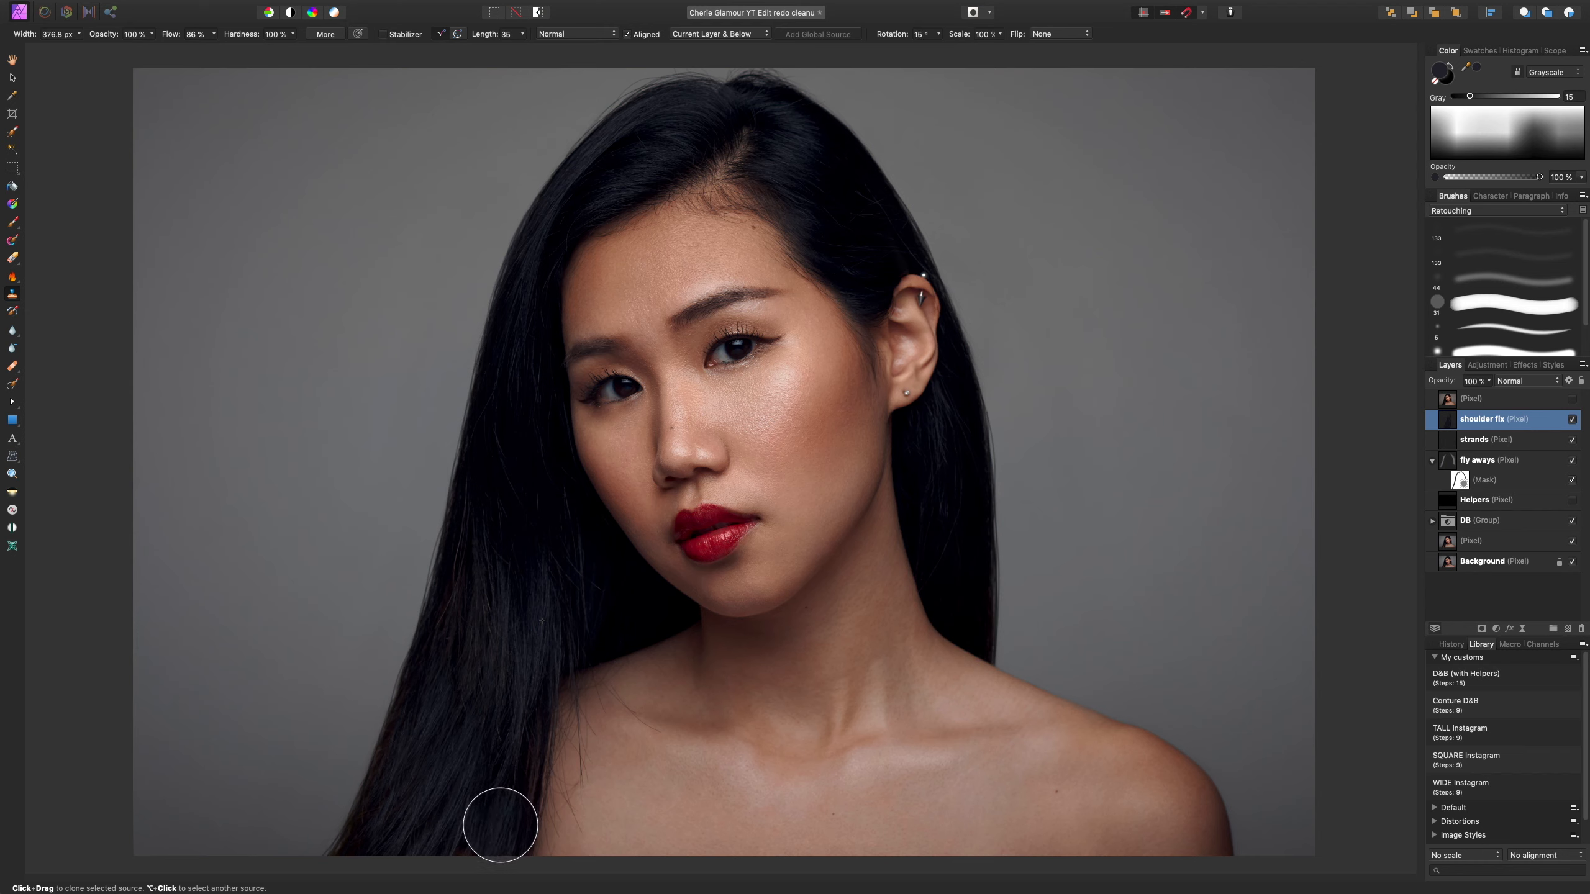
- Set the clone brush to 57% flow and 0% hardness, try a stroke on the inner hair ends, and undo it
left_click(213, 38)
left_click_drag(214, 41, 160, 72)
left_click(293, 34)
left_click_drag(294, 48, 234, 57)
left_click(213, 34)
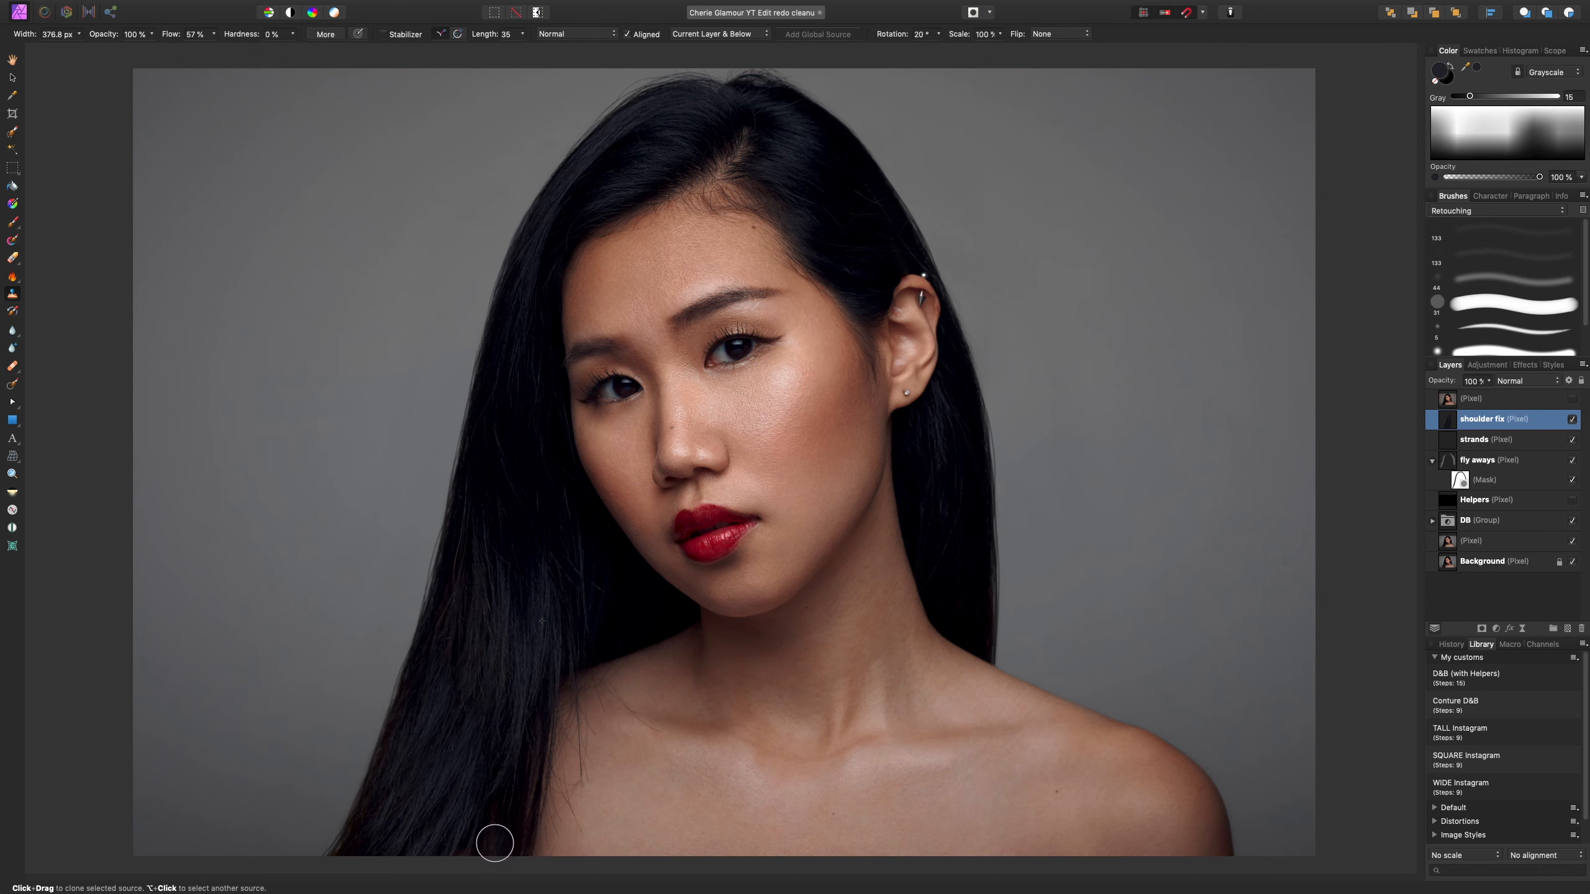
mouse_move(495, 845)
left_mouse_down()
mouse_move(506, 784)
mouse_move(493, 842)
left_mouse_up()
key("super+z")
- Set the clone hardness to 100%, clone over the inner hair ends, and reduce the brush to 196.7 px
left_click(293, 35)
left_click_drag(301, 45, 400, 46)
left_click(498, 821)
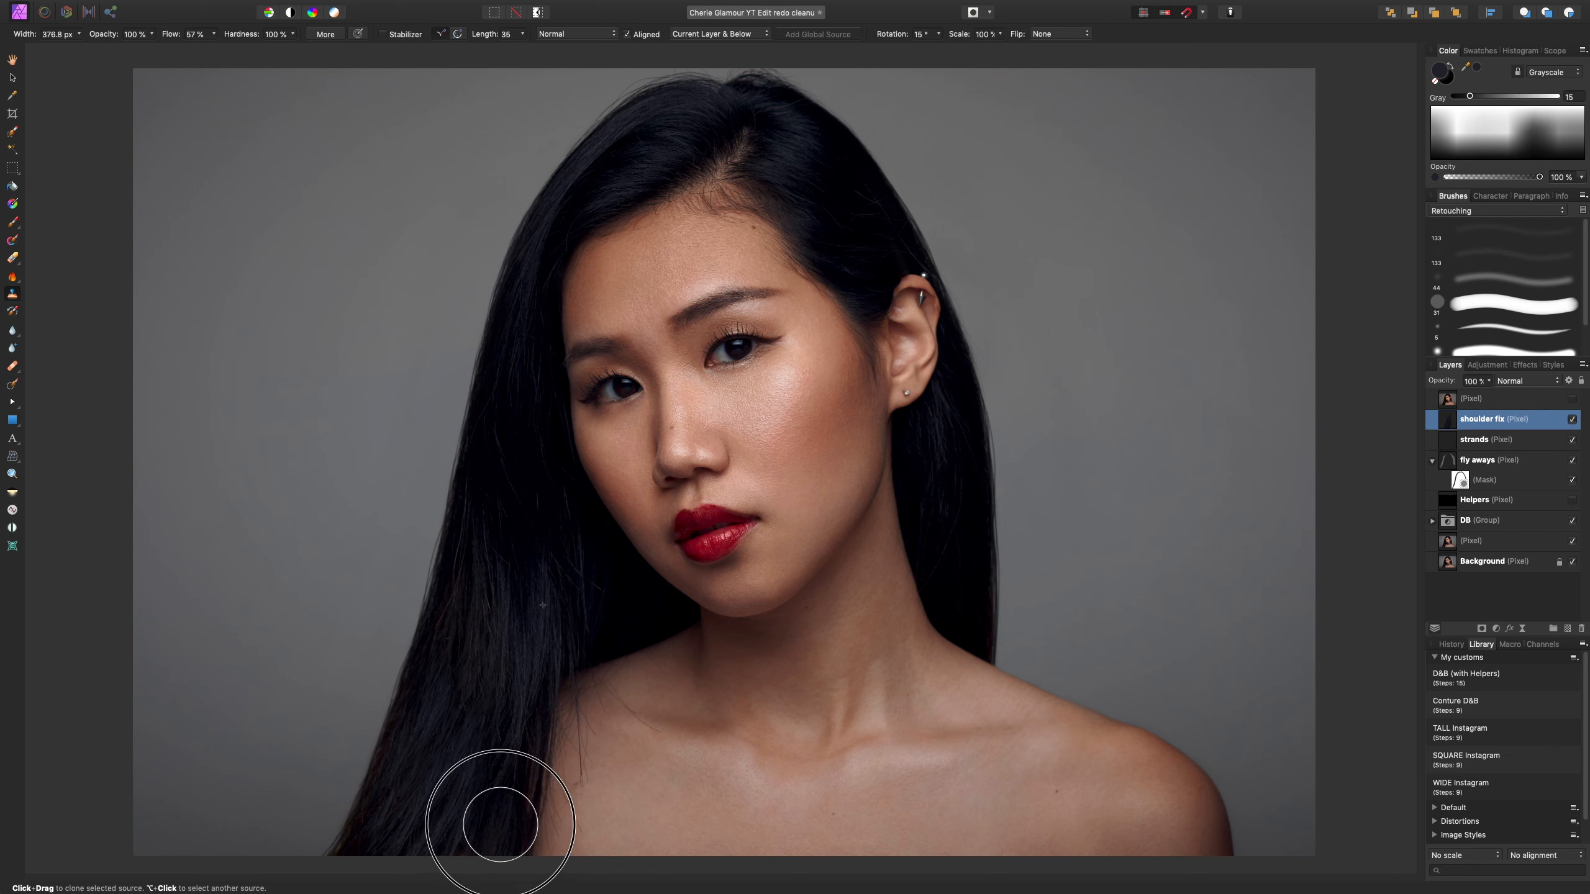
key("bracketleft")
key("bracketleft")
key("bracketleft")
key("bracketleft")
key("bracketleft")
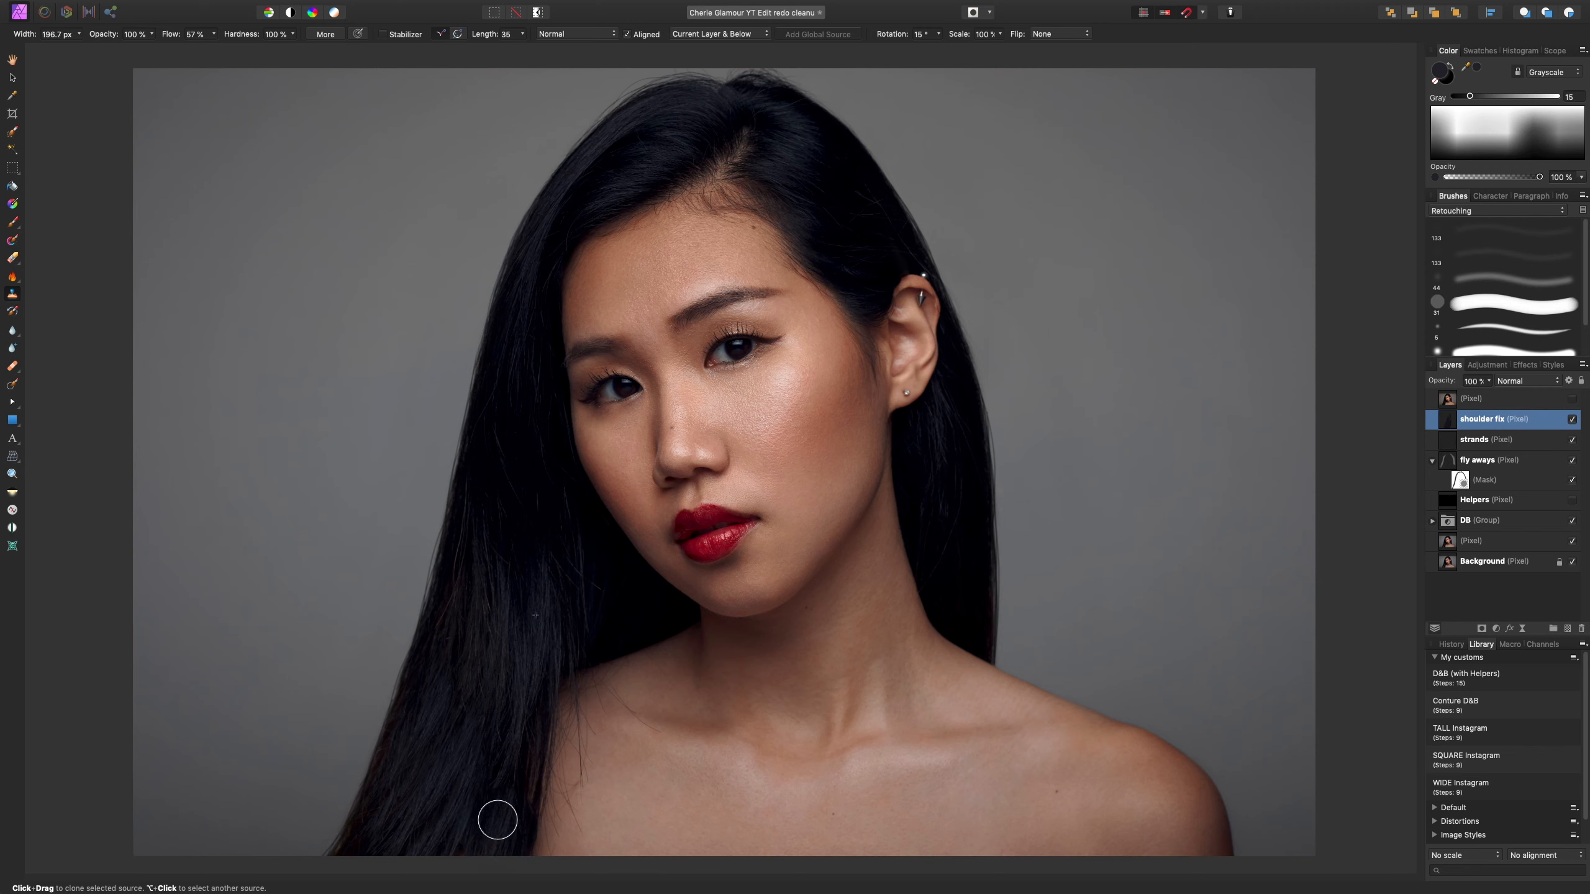
- Sample hair from the inner length and the outer ends, cloning over the remaining patches with a brush reduced to 29.4 px
key("bracketleft")
key("bracketleft")
key("bracketleft")
key("bracketleft")
left_click(542, 576, "alt")
key("bracketleft")
key("bracketleft")
left_click(445, 776, "alt")
key("bracketleft")
key("bracketright")
key("bracketright")
key("bracketright")
- Add a darkening Curves adjustment above the shoulder fix layer and name it "hair darken"
left_click(1502, 629)
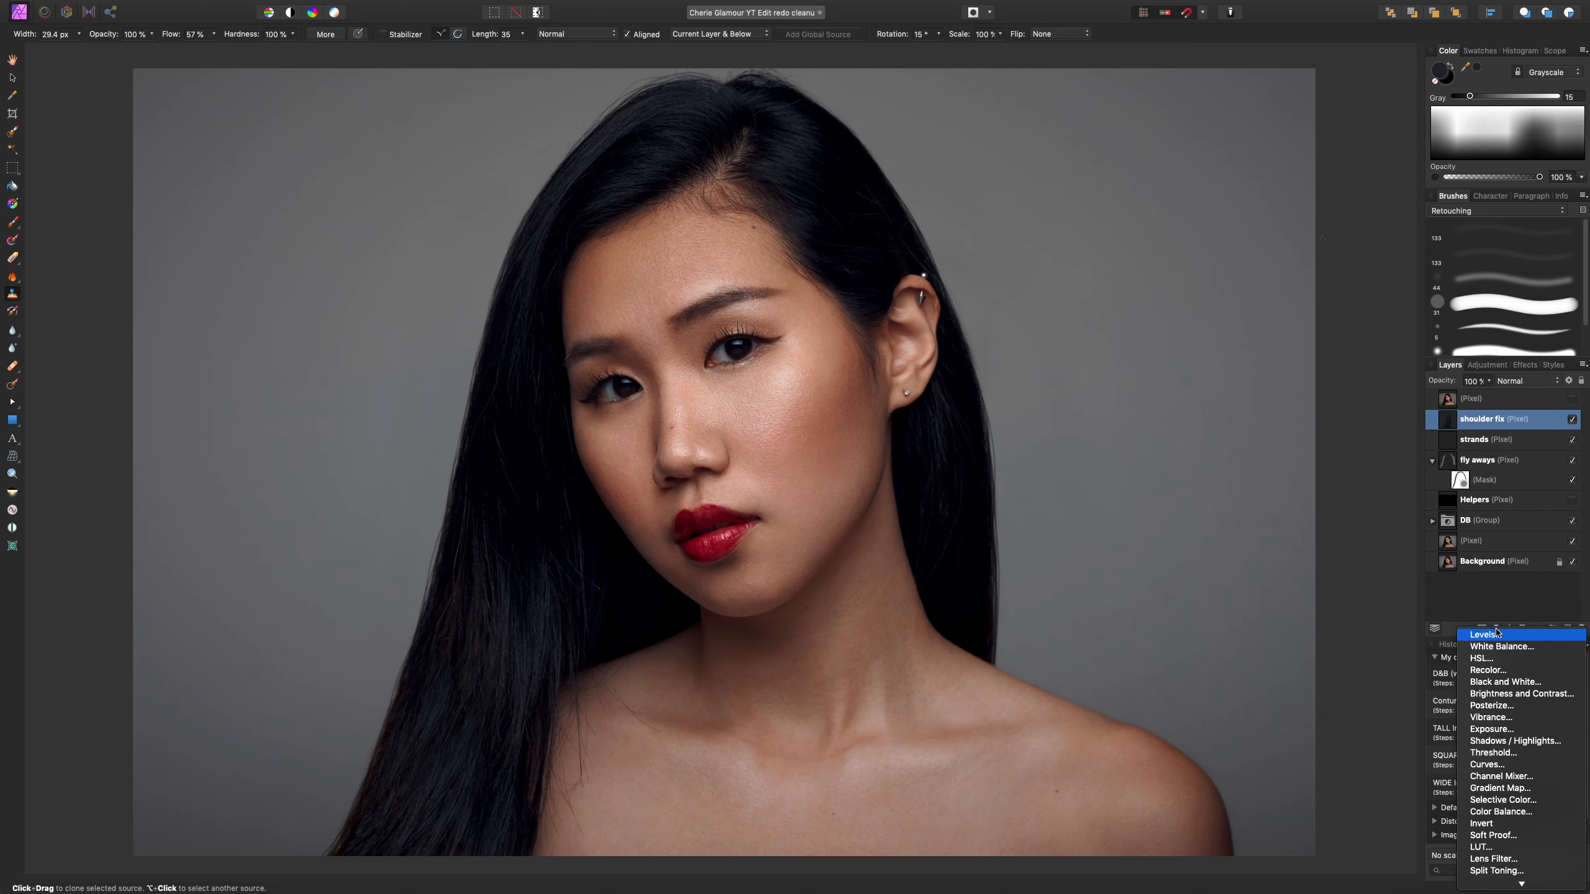
left_click(1488, 765)
left_click_drag(1466, 657, 1479, 690)
left_click(1345, 510)
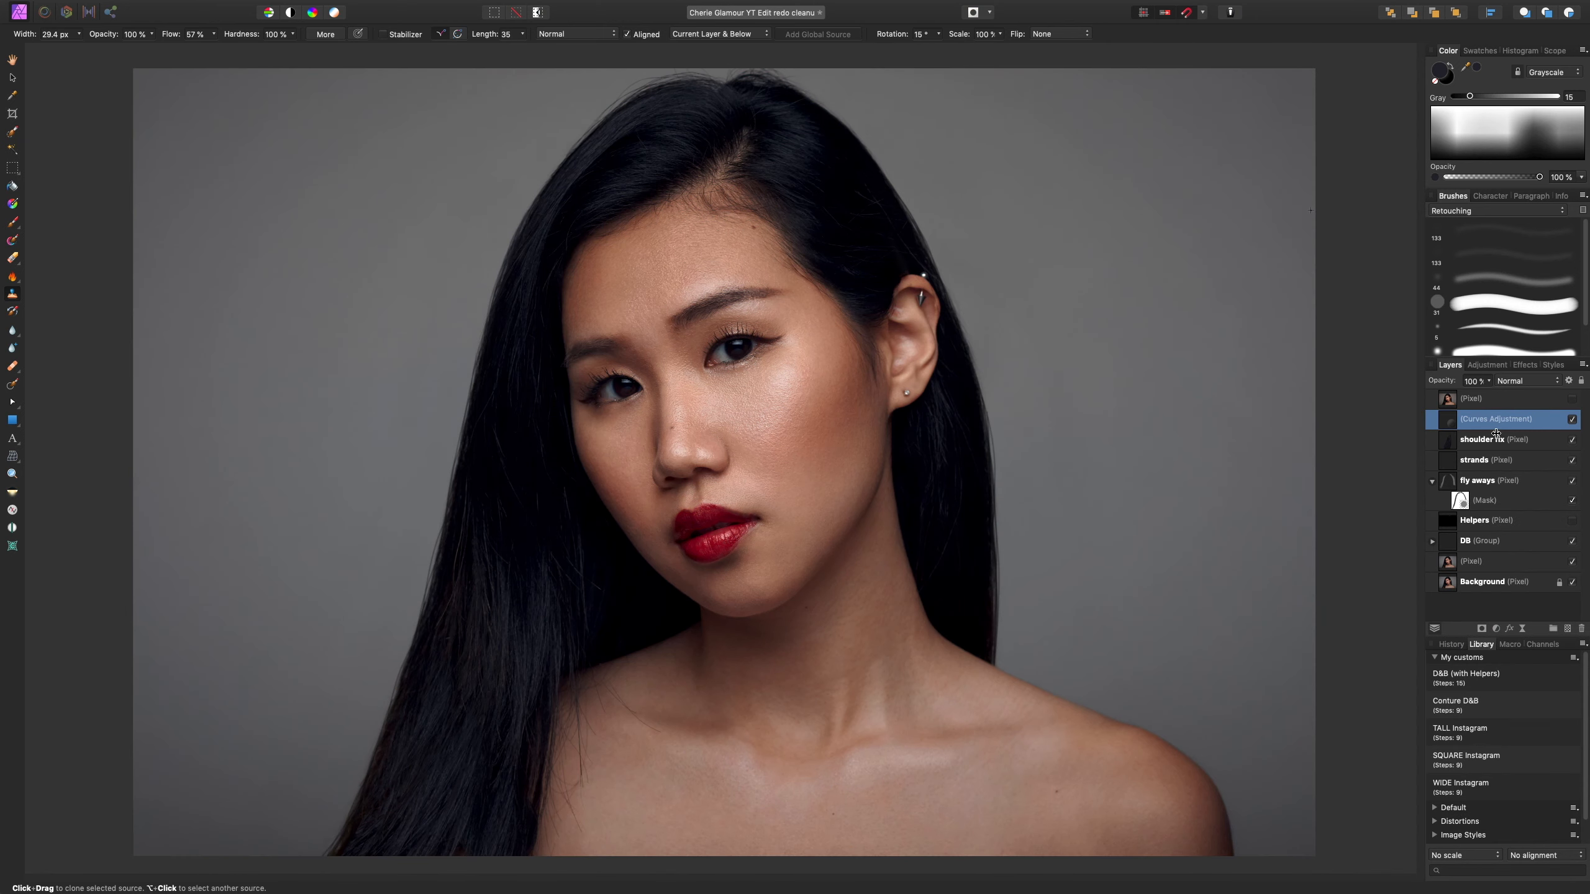
double_click(1505, 421)
type("hair darken")
key("Return")
- Set up the Paint Brush with white at 0% hardness and 4% flow for the hair darken mask
left_click(1478, 108)
left_click(292, 33)
left_click_drag(284, 51, 164, 52)
left_click(214, 34)
key("b")
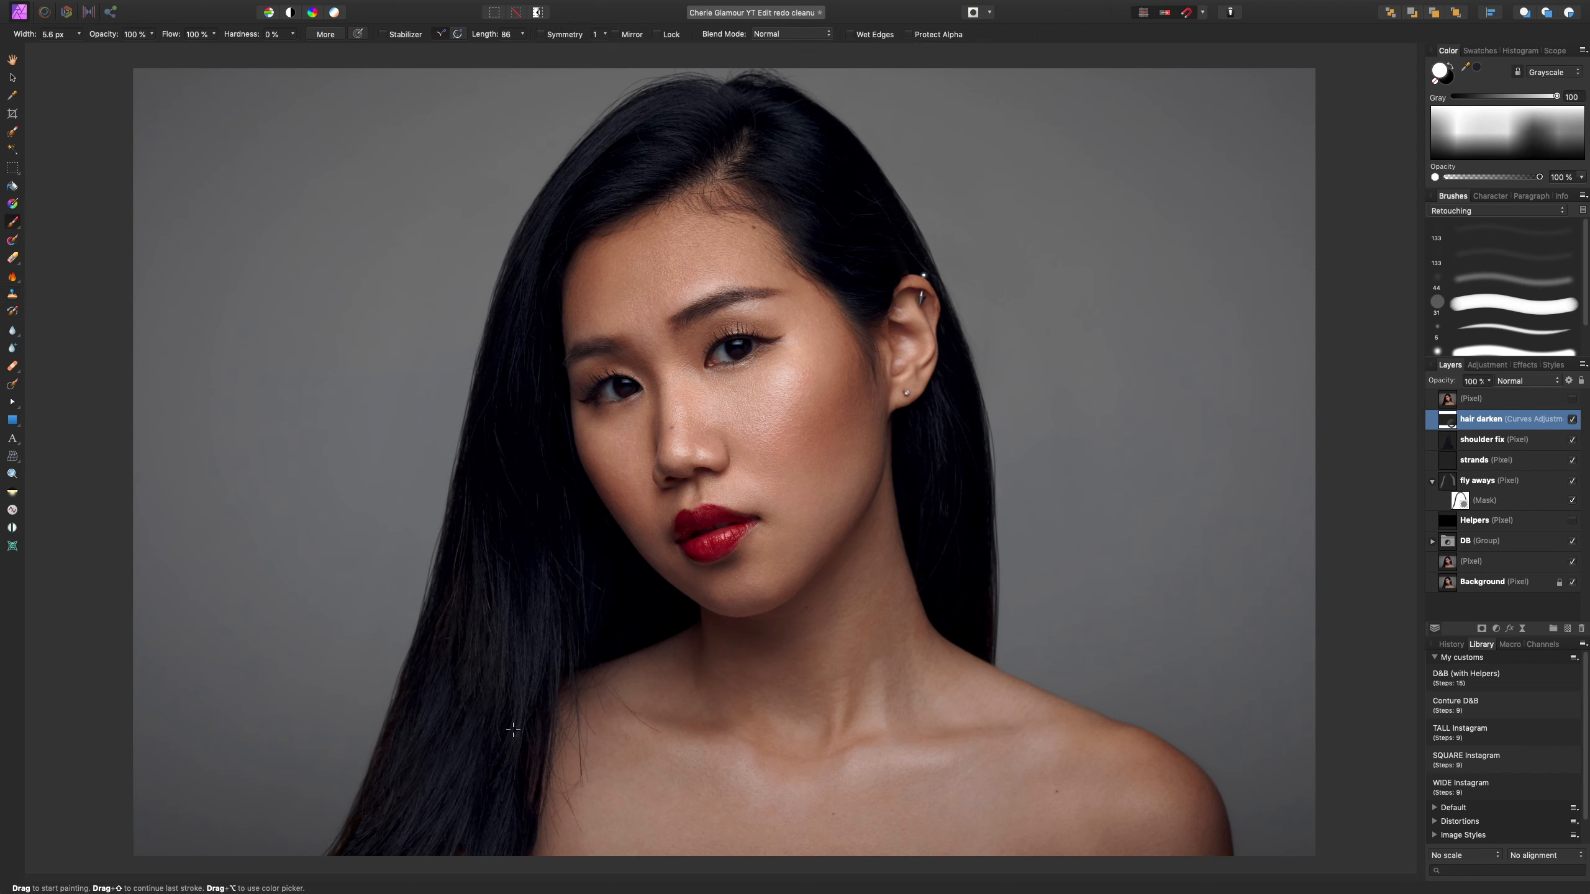
left_click_drag(215, 38, 114, 91)
- Paint the darkening over the lower image-left hair with an enlarged brush, and reduce the brush to 32.5 px for finer strands
key("bracketright")
key("bracketright")
key("bracketright")
key("bracketright")
key("bracketright")
key("bracketright")
key("bracketright")
key("bracketright")
key("bracketright")
key("bracketright")
key("bracketright")
key("bracketright")
key("bracketright")
key("bracketright")
key("bracketright")
key("bracketright")
key("bracketright")
key("bracketright")
key("bracketright")
key("bracketright")
left_click_drag(441, 697, 438, 727)
mouse_move(437, 739)
left_mouse_down()
mouse_move(438, 679)
mouse_move(360, 843)
mouse_move(384, 788)
mouse_move(419, 767)
mouse_move(388, 852)
mouse_move(405, 840)
mouse_move(452, 758)
mouse_move(444, 807)
mouse_move(502, 776)
mouse_move(482, 863)
mouse_move(508, 788)
mouse_move(465, 850)
mouse_move(482, 597)
mouse_move(466, 656)
mouse_move(462, 586)
mouse_move(441, 632)
mouse_move(481, 560)
mouse_move(482, 666)
mouse_move(508, 580)
mouse_move(508, 754)
mouse_move(488, 637)
mouse_move(462, 731)
mouse_move(446, 694)
mouse_move(449, 580)
mouse_move(363, 833)
mouse_move(385, 750)
mouse_move(429, 741)
mouse_move(430, 863)
mouse_move(460, 818)
mouse_move(499, 821)
mouse_move(498, 877)
mouse_move(508, 763)
mouse_move(471, 779)
mouse_move(445, 703)
mouse_move(413, 783)
mouse_move(418, 744)
mouse_move(448, 744)
mouse_move(428, 871)
mouse_move(483, 765)
mouse_move(474, 882)
mouse_move(482, 831)
mouse_move(444, 735)
mouse_move(360, 843)
mouse_move(428, 620)
mouse_move(434, 691)
mouse_move(465, 653)
mouse_move(472, 597)
mouse_move(470, 695)
mouse_move(482, 660)
mouse_move(497, 714)
mouse_move(504, 604)
mouse_move(490, 749)
mouse_move(469, 589)
mouse_move(420, 745)
left_mouse_up()
key("bracketleft")
key("bracketleft")
key("bracketleft")
key("bracketleft")
key("bracketleft")
key("bracketleft")
key("bracketleft")
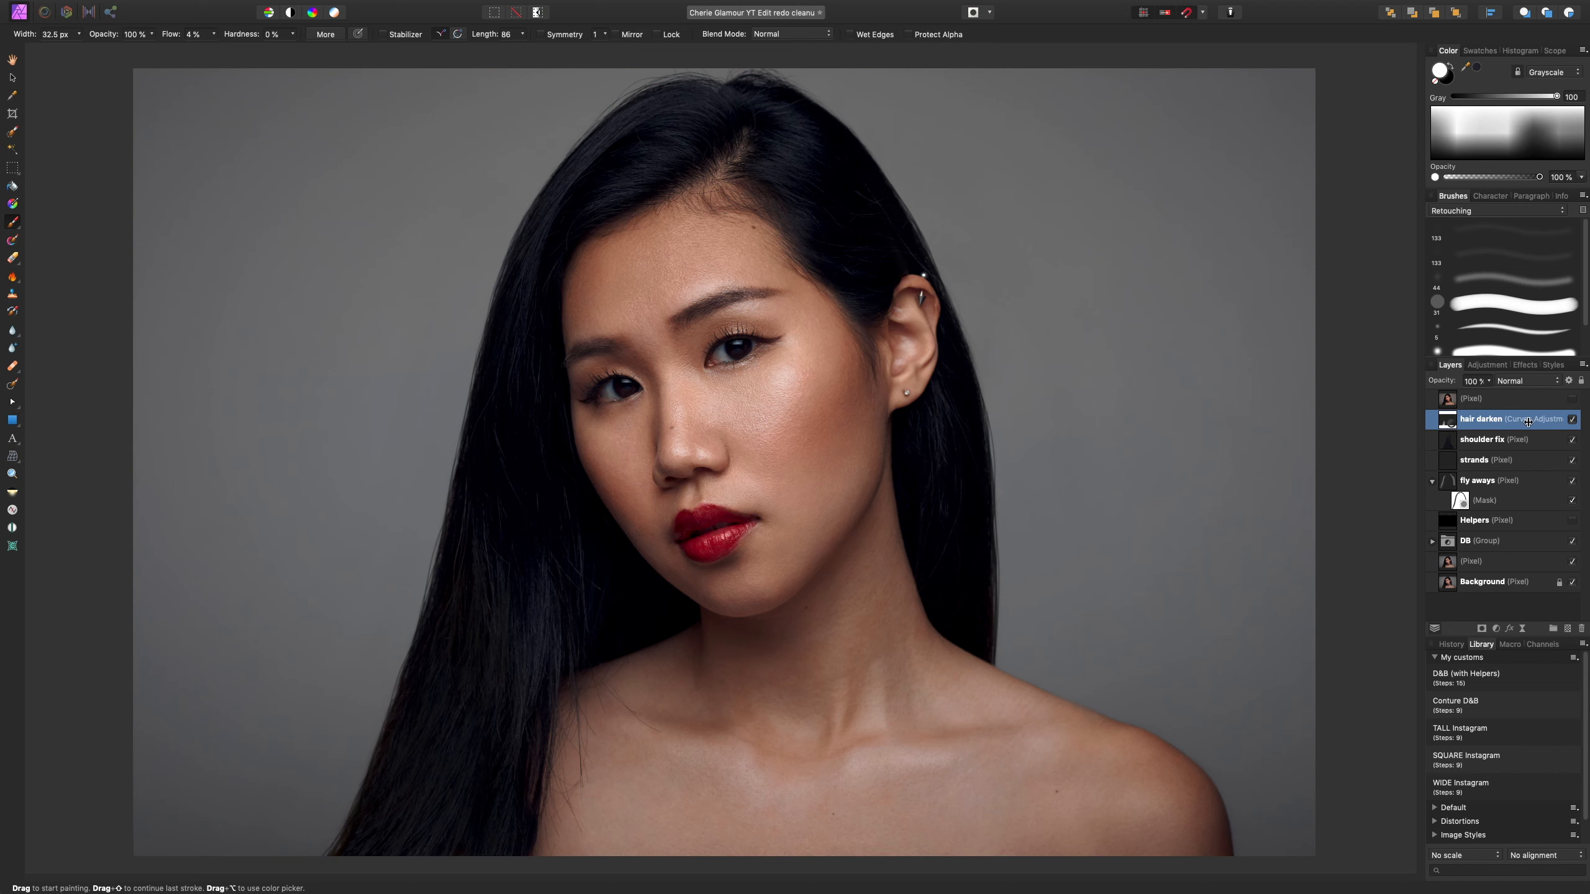
left_click(1533, 380)
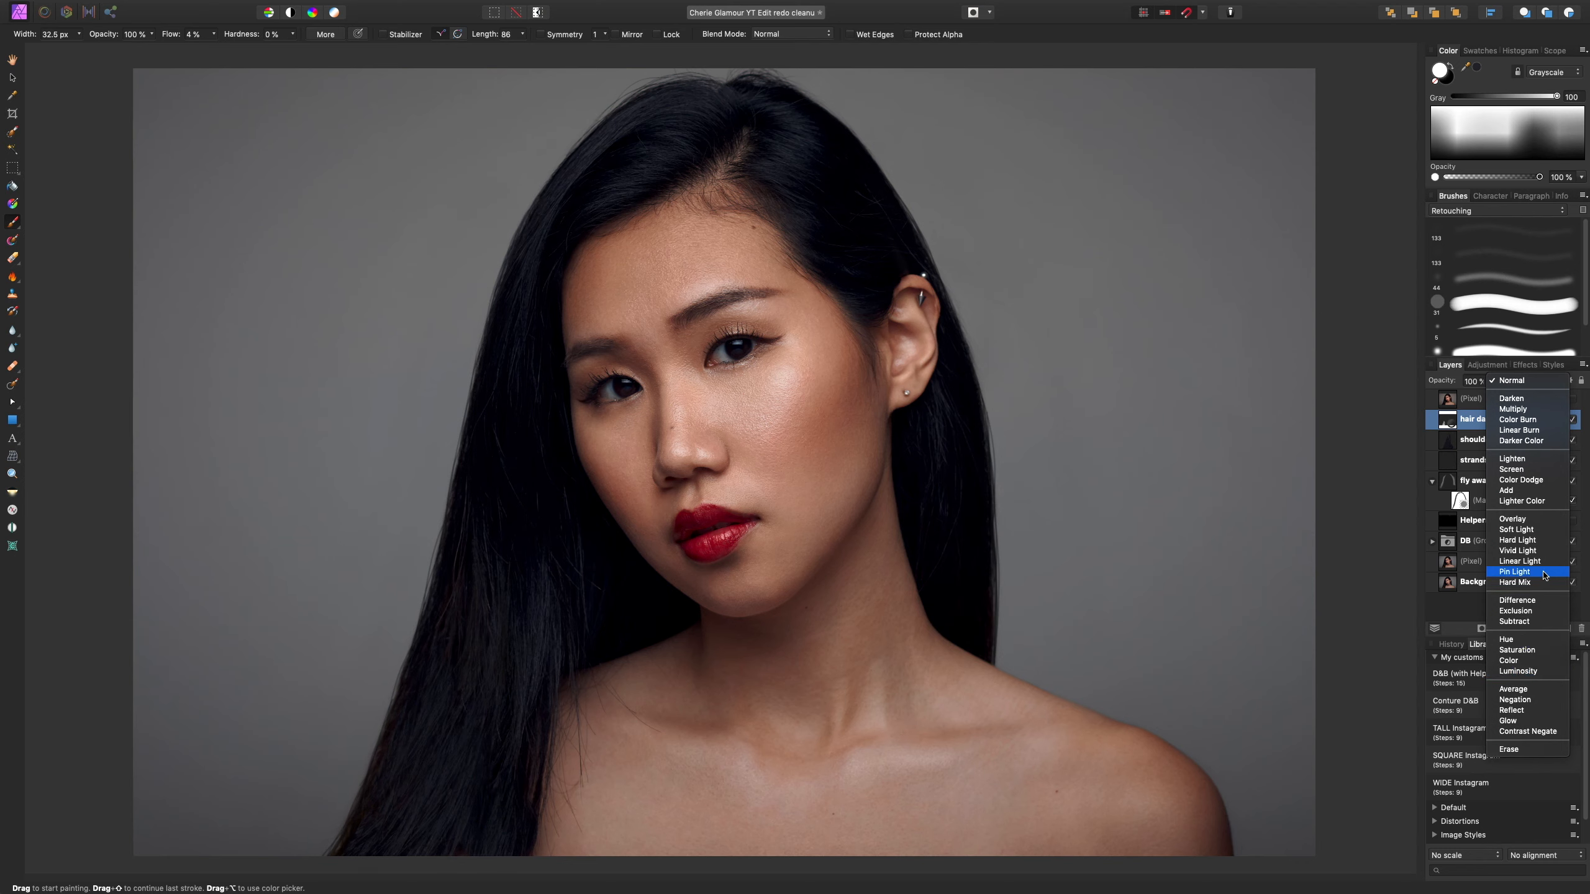
left_click(1526, 380)
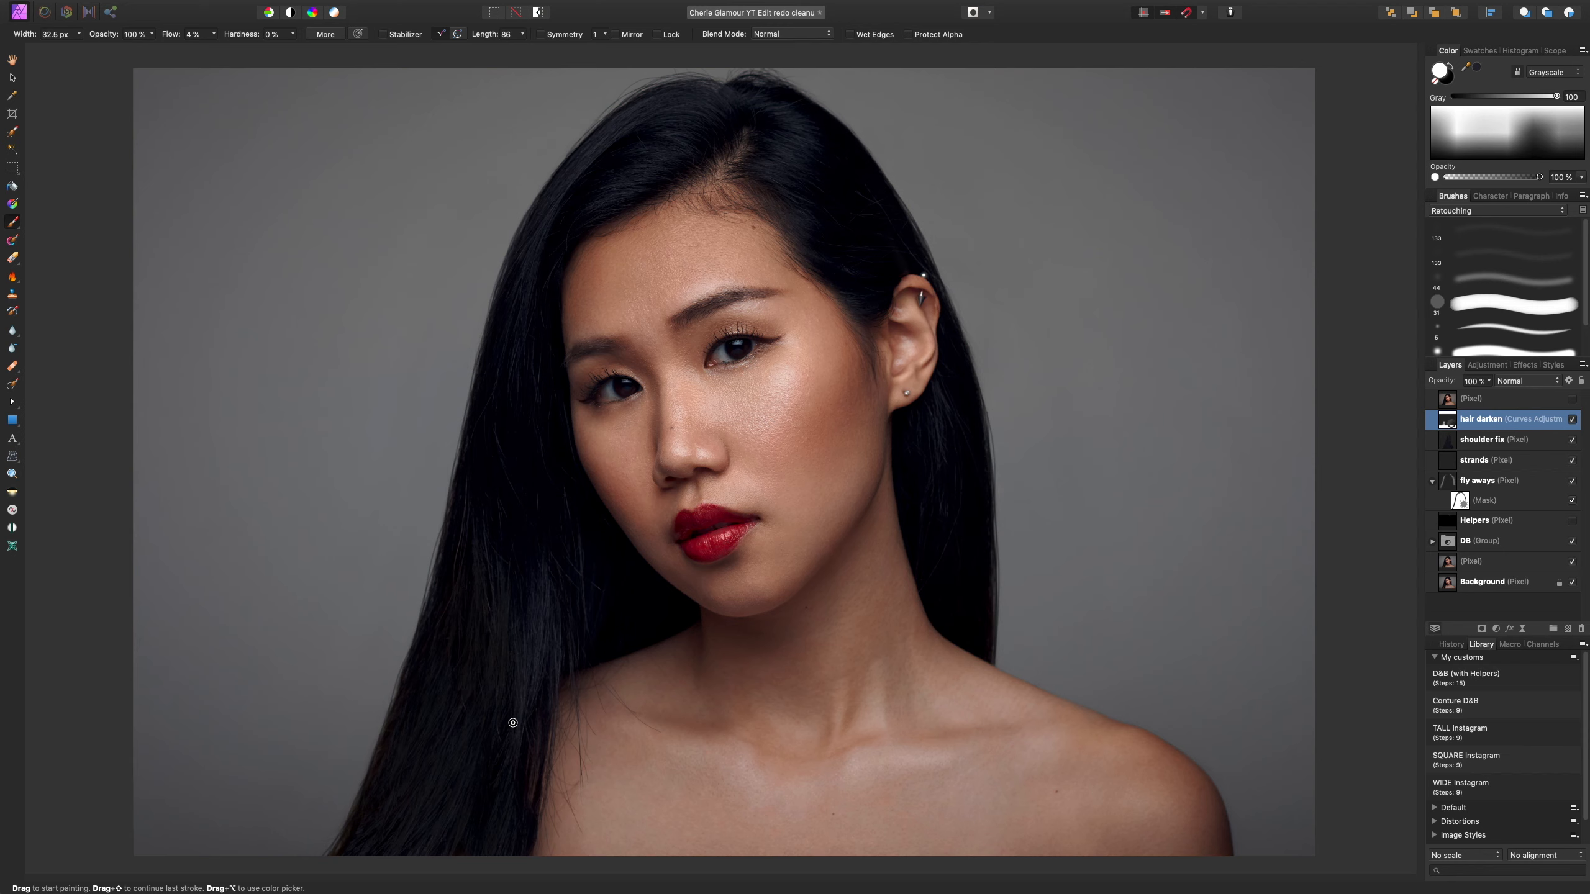
- Paint the darkening over brighter strands in the image-left hair, adjusting the brush to 44.1 px
key("bracketright")
key("bracketright")
key("bracketright")
key("bracketright")
key("bracketleft")
key("bracketleft")
key("bracketleft")
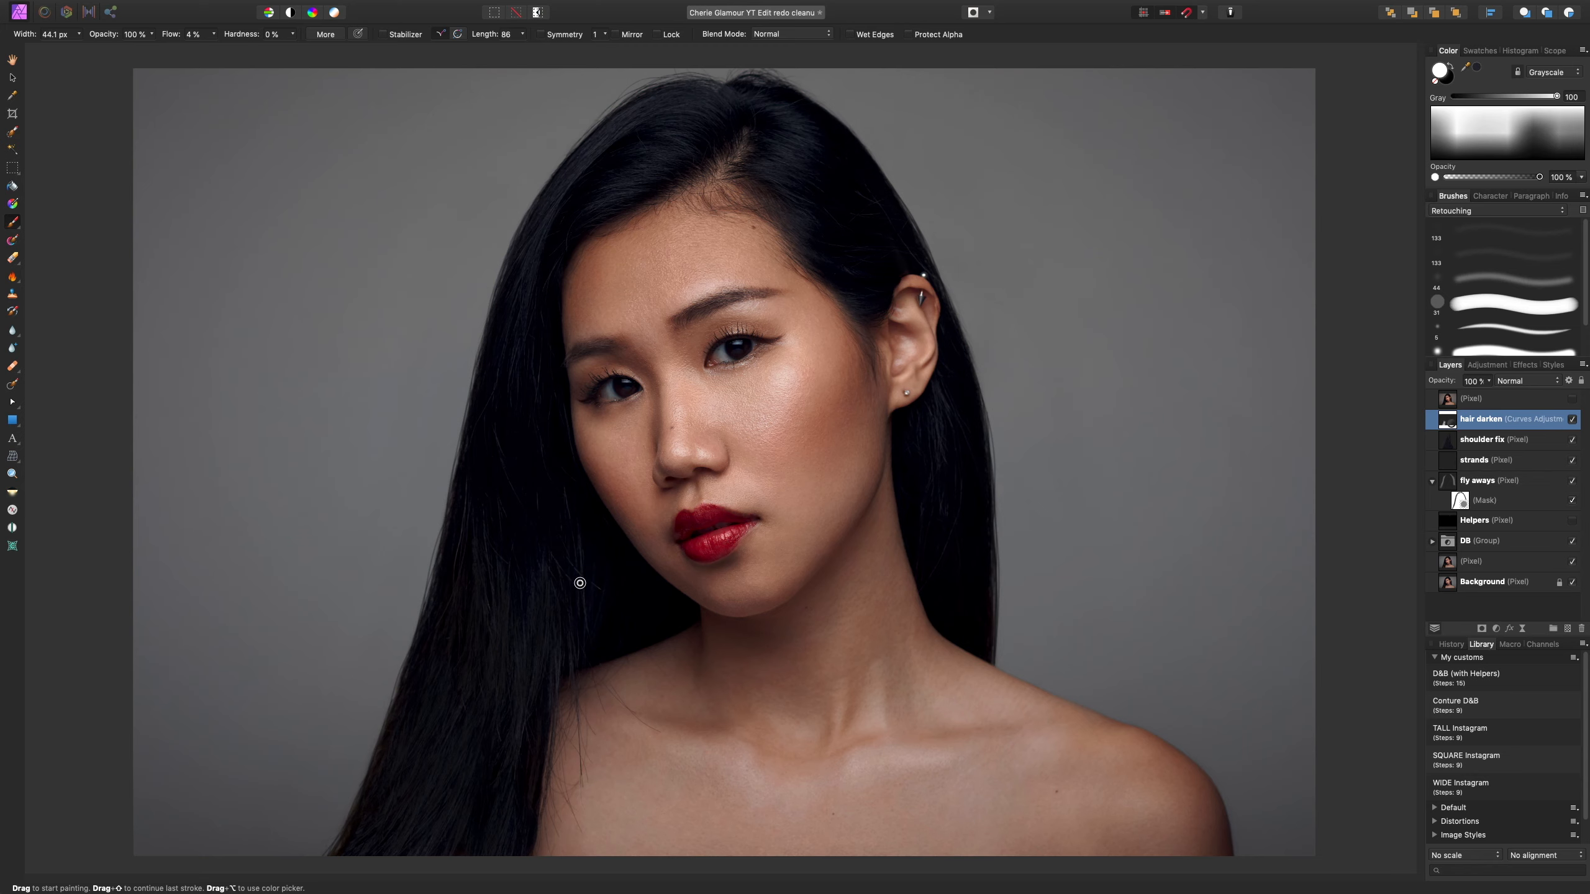
- Paint the darkening over the remaining light strands, varying the brush size and finishing at 21.5 px
key("]")
key("]")
key("]")
key("bracketleft")
key("bracketleft")
- Examine the darkened hair across the whole portrait and close up around the face
key("super+minus")
key("super+minus")
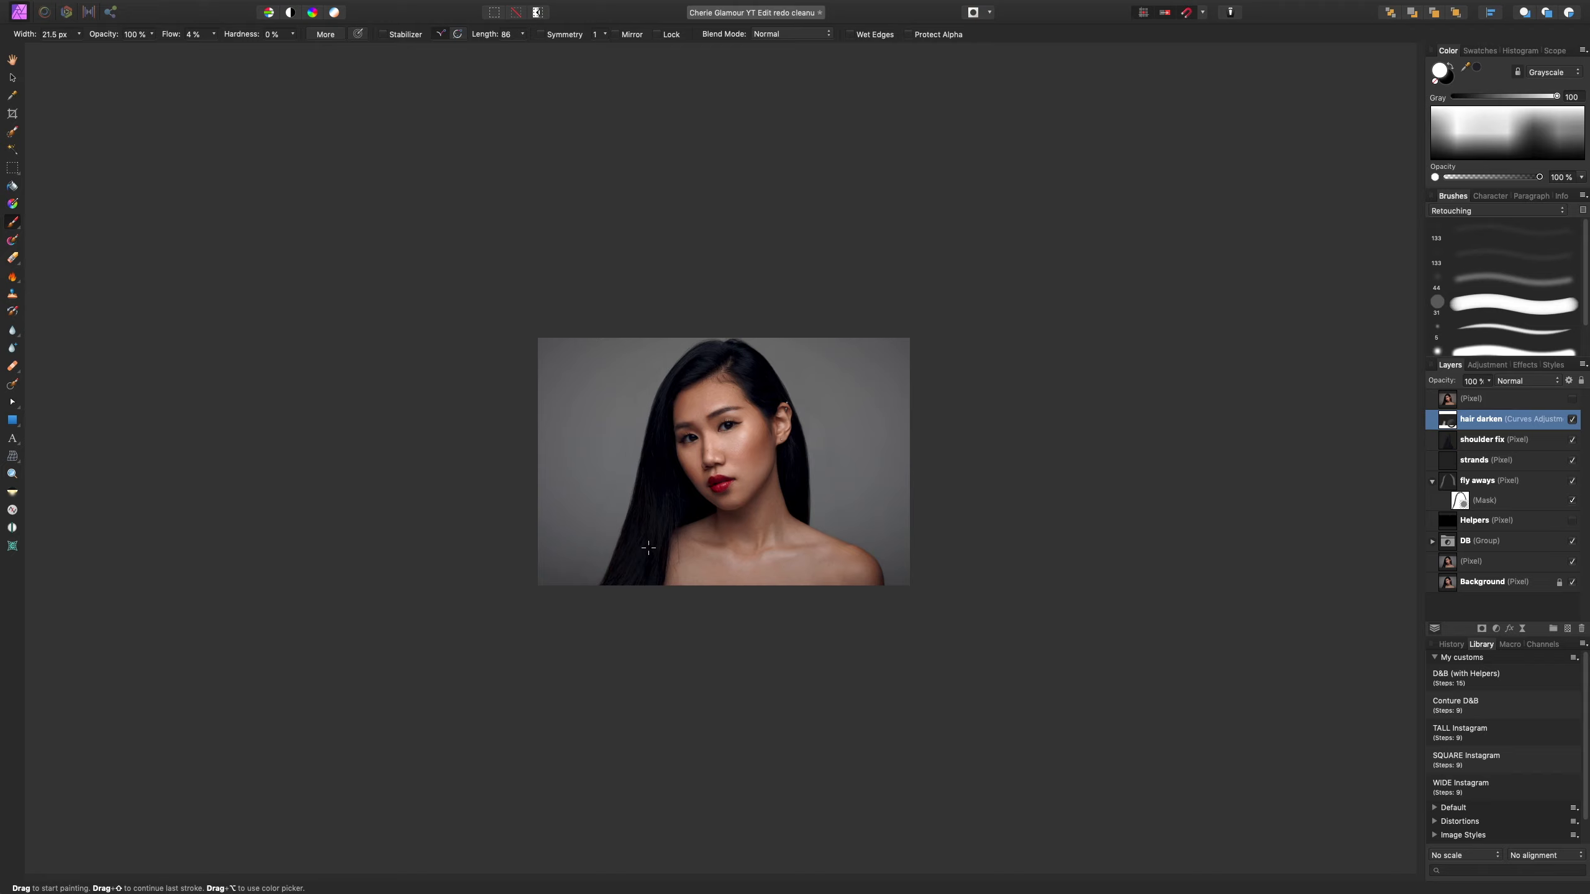
key("super+=")
key("super+=")
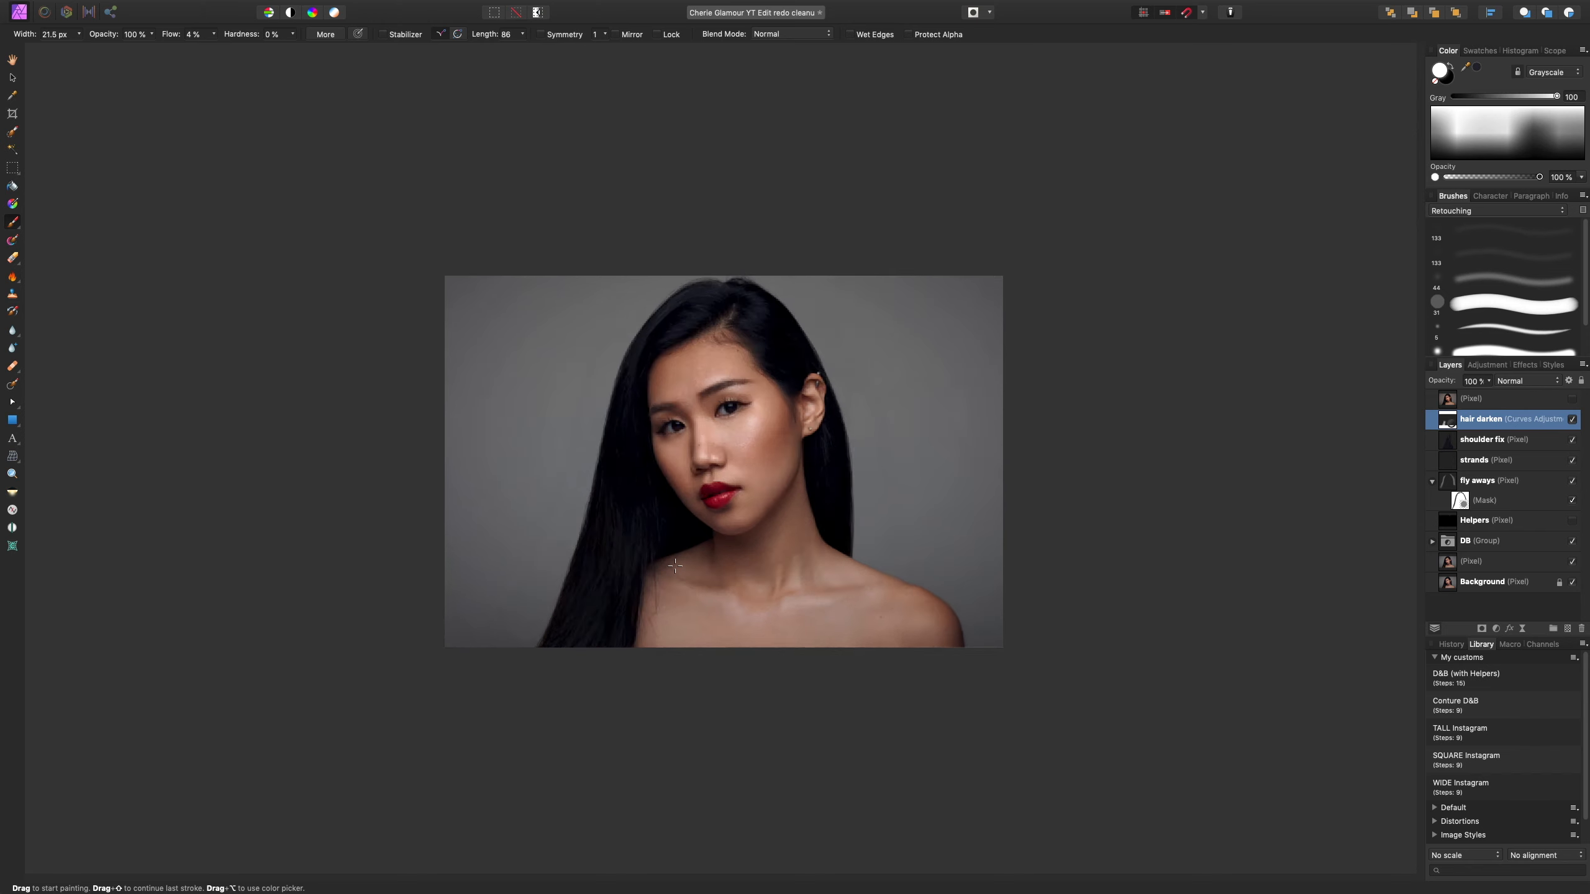
key("super+=")
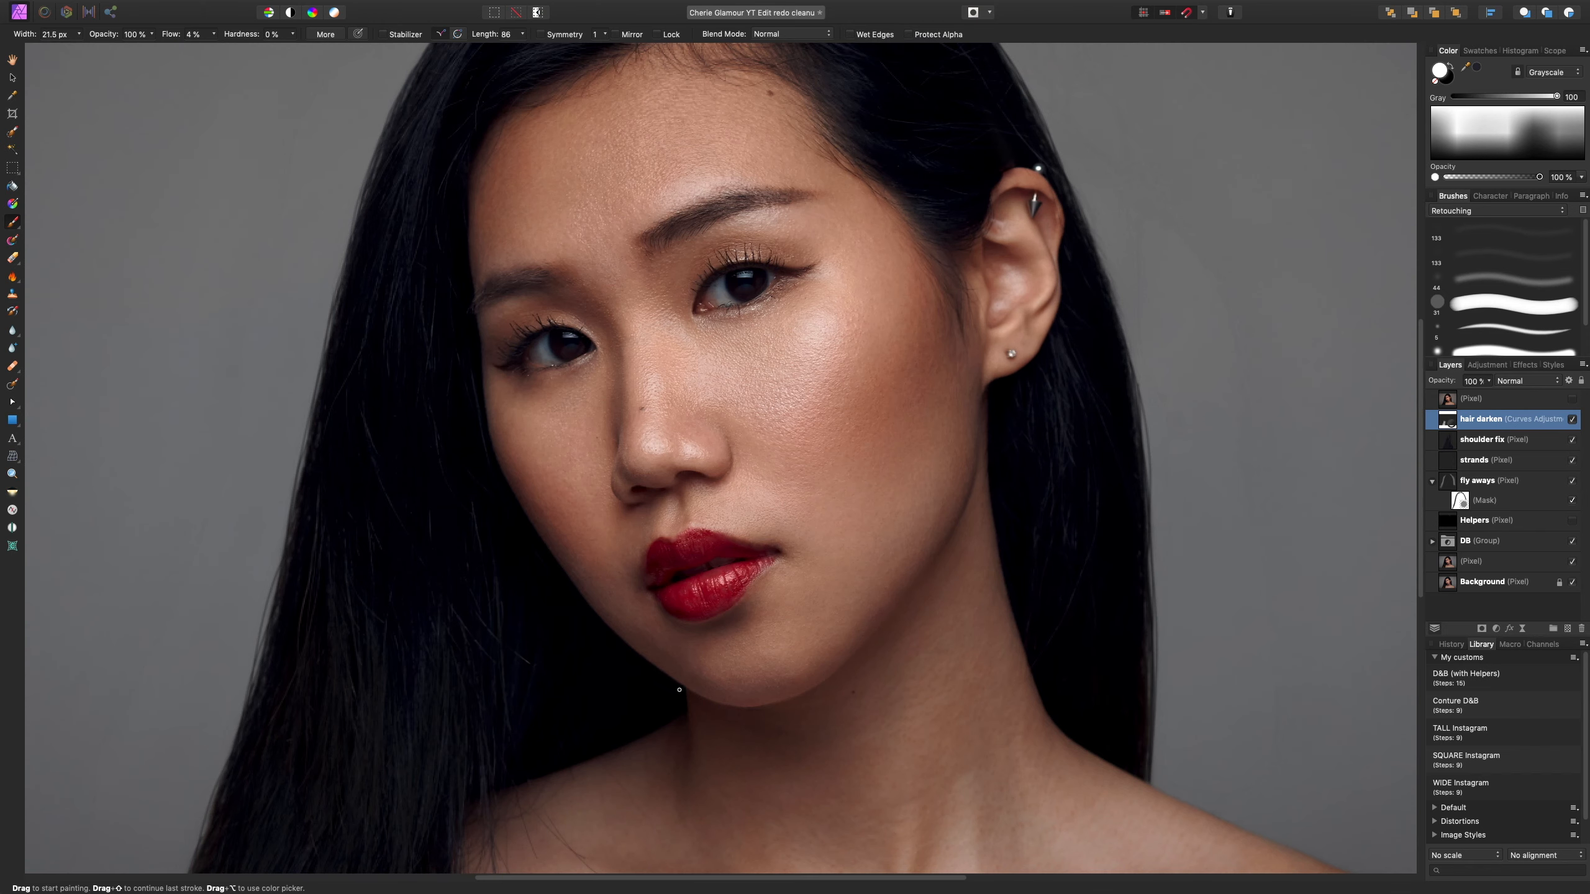
scroll(852, 597, "down", 5)
scroll(873, 625, "up", 9)
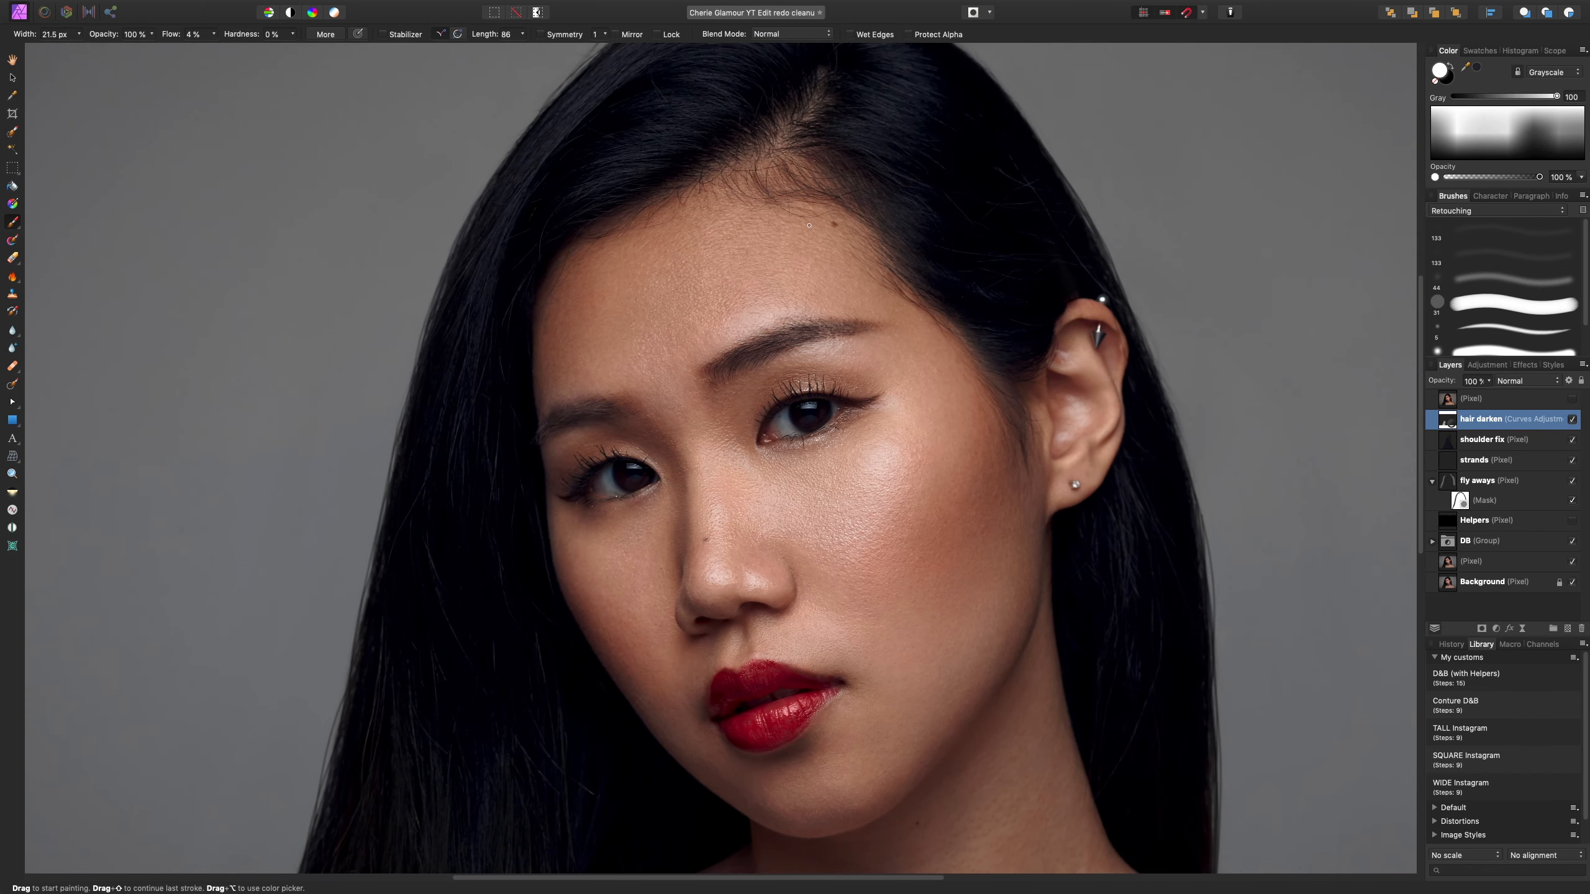
- Inpaint the long stray hair crossing the image-left shoulder on the shoulder hair fix layer
scroll(780, 560, "down", 10)
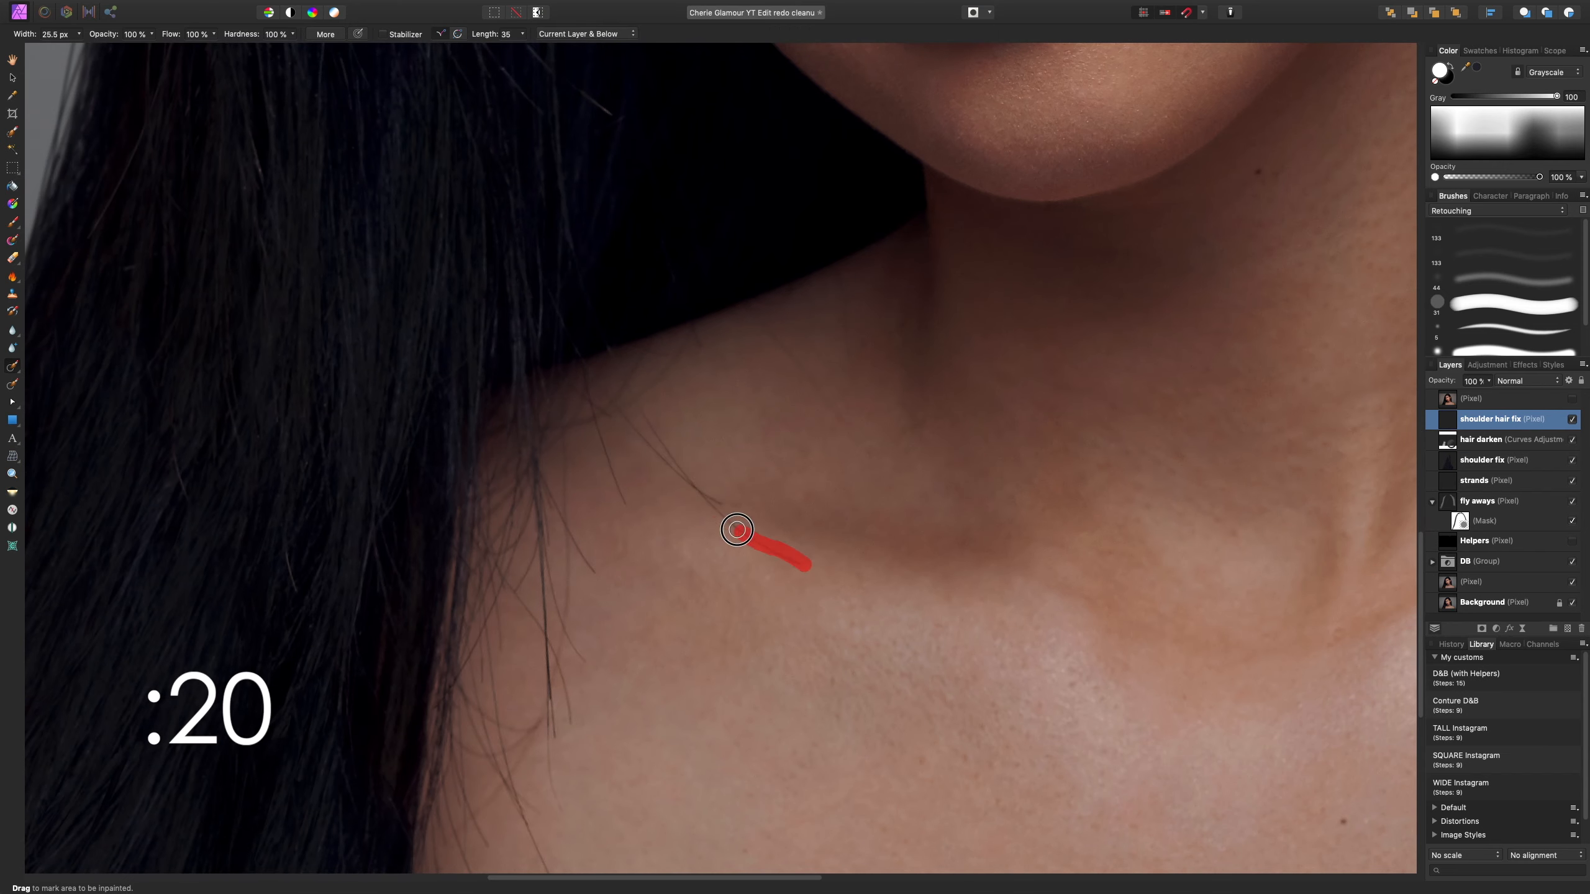
left_click_drag(734, 529, 732, 530)
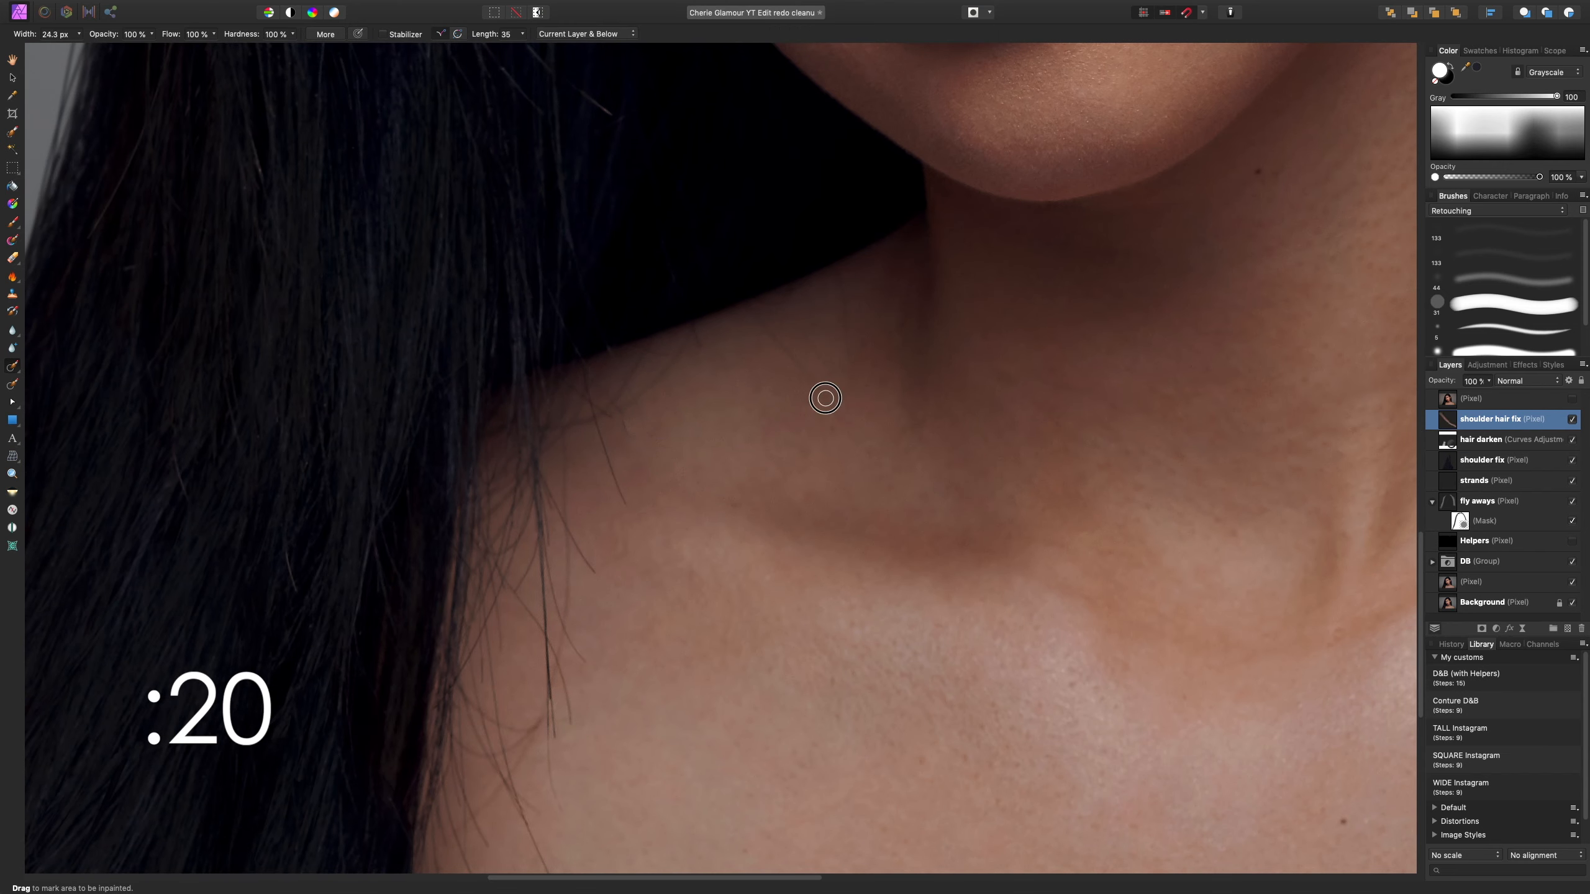
- Inpaint the stray strands hanging over the image-left shoulder beside the hair, adjusting the brush size between strokes
key("bracketleft")
mouse_move(542, 477)
left_mouse_down()
mouse_move(604, 582)
mouse_move(587, 662)
left_mouse_up()
left_click_drag(543, 566, 566, 806)
left_click_drag(537, 719, 604, 550)
key("bracketright")
left_click_drag(527, 587, 565, 662)
left_click_drag(516, 638, 549, 731)
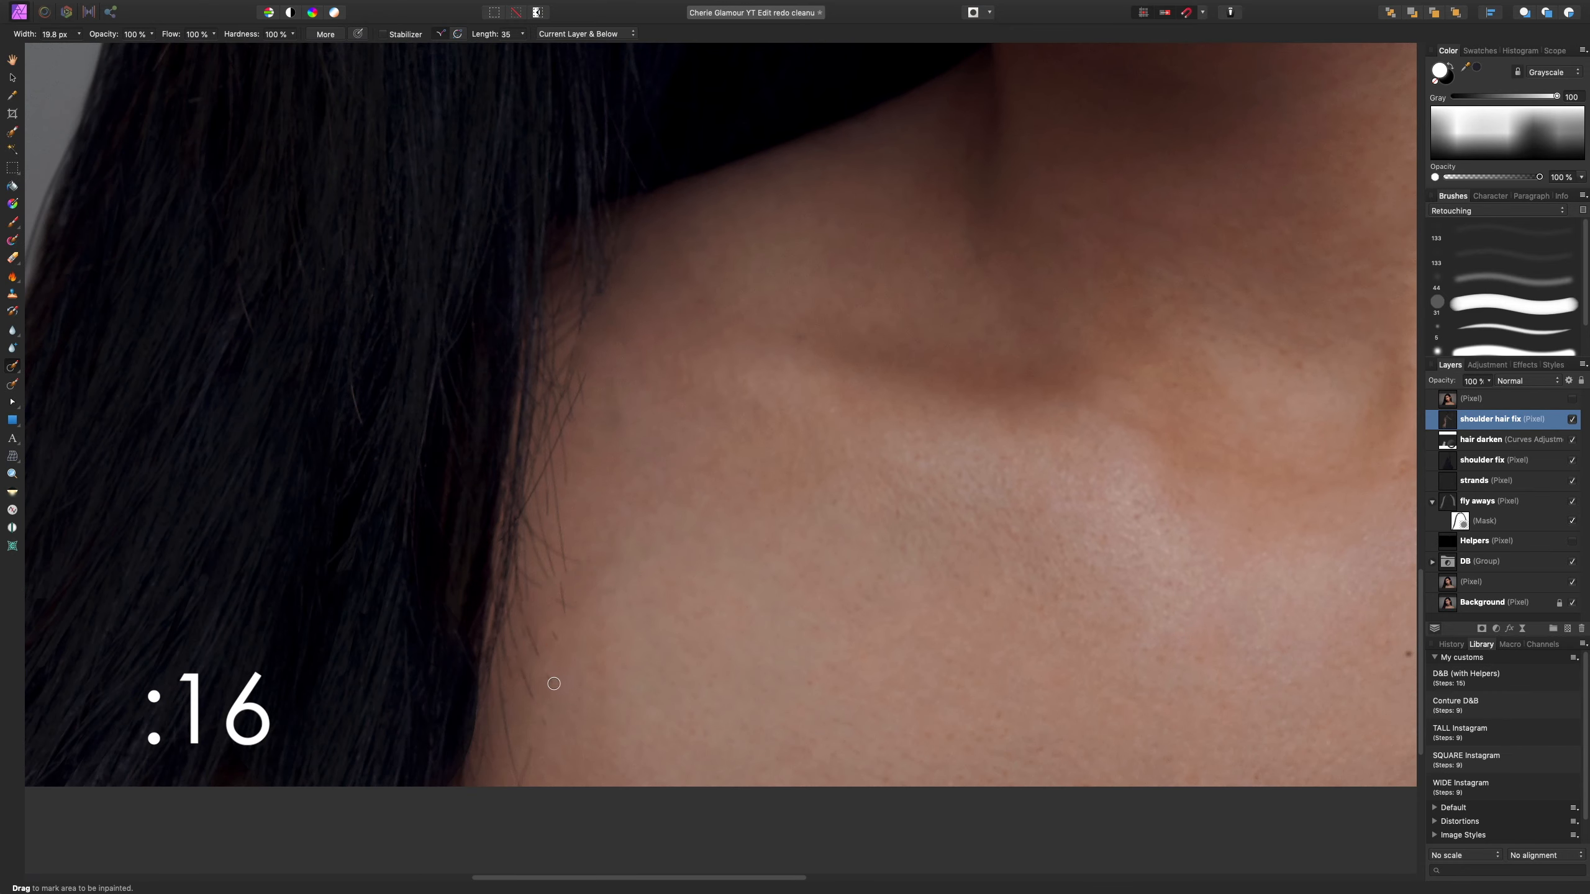
- Inpaint the remaining fine hairs along the lower shoulder edge of the image-left hair with an 18.5 px brush
left_click_drag(567, 615, 560, 579)
left_click_drag(513, 628, 526, 586)
left_click_drag(545, 496, 529, 565)
key("bracketleft")
key("bracketleft")
left_click_drag(588, 376, 548, 525)
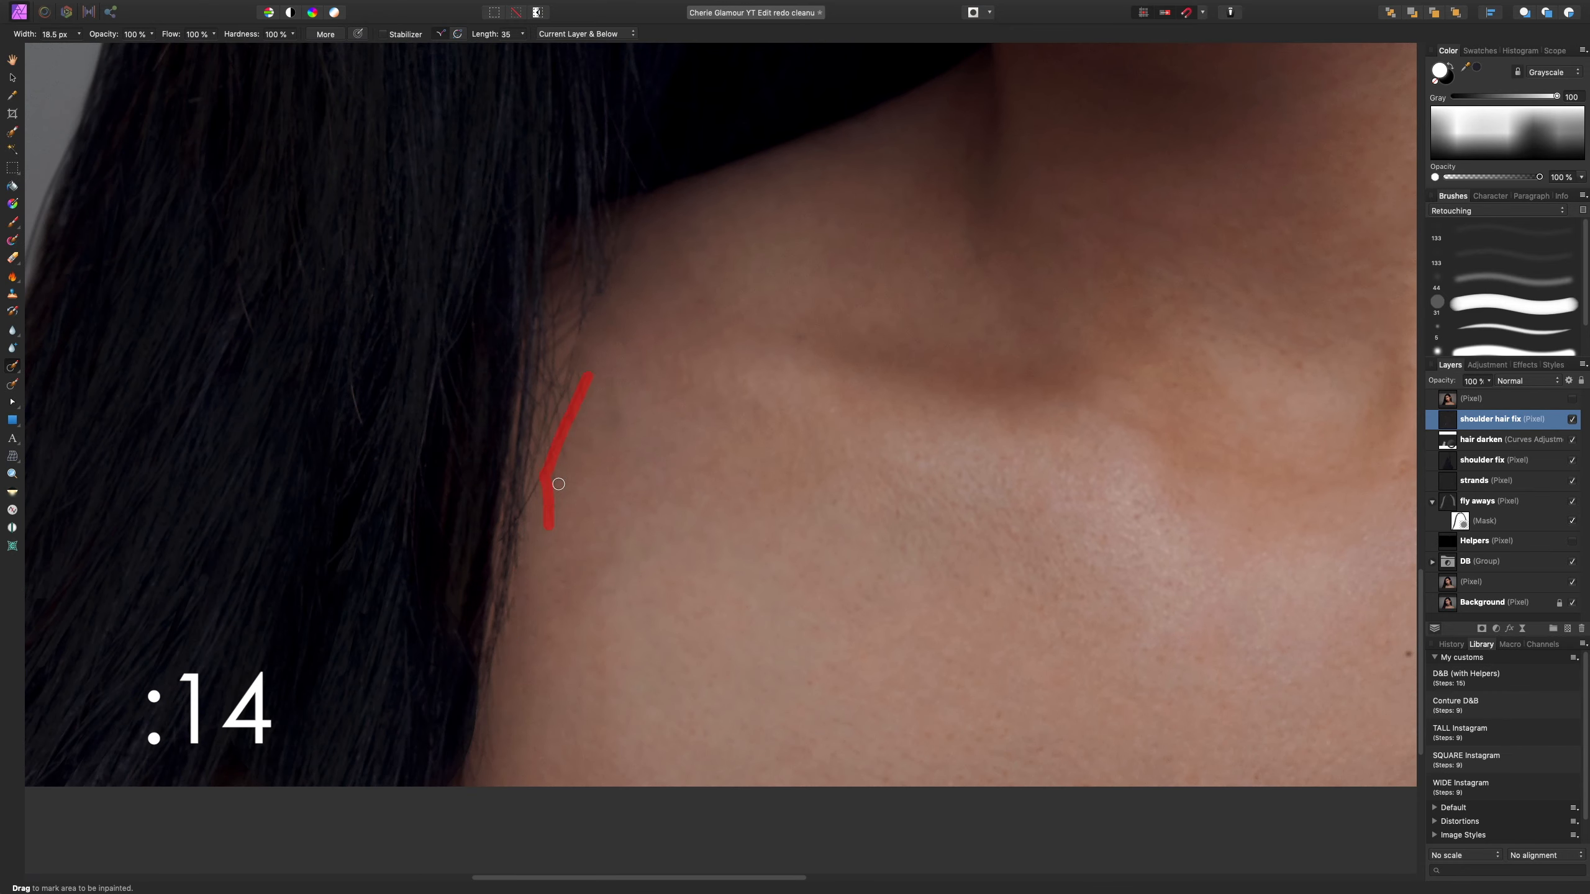
scroll(621, 472, "up", 3)
scroll(543, 678, "down", 5)
scroll(542, 678, "up", 5)
- Clone clean shoulder skin over the leftover wisps beside the hair edge, using a 113.5 px brush at 12% flow
key("s")
mouse_move(805, 358)
left_mouse_down()
mouse_move(724, 429)
mouse_move(752, 429)
left_mouse_up()
key("super+z")
key("super+z")
left_click(891, 567, "alt")
key("bracketleft")
key("bracketleft")
key("bracketleft")
key("shift+bracketright")
key("shift+bracketright")
key("shift+bracketright")
key("shift+bracketright")
key("Left")
left_click(754, 660, "alt")
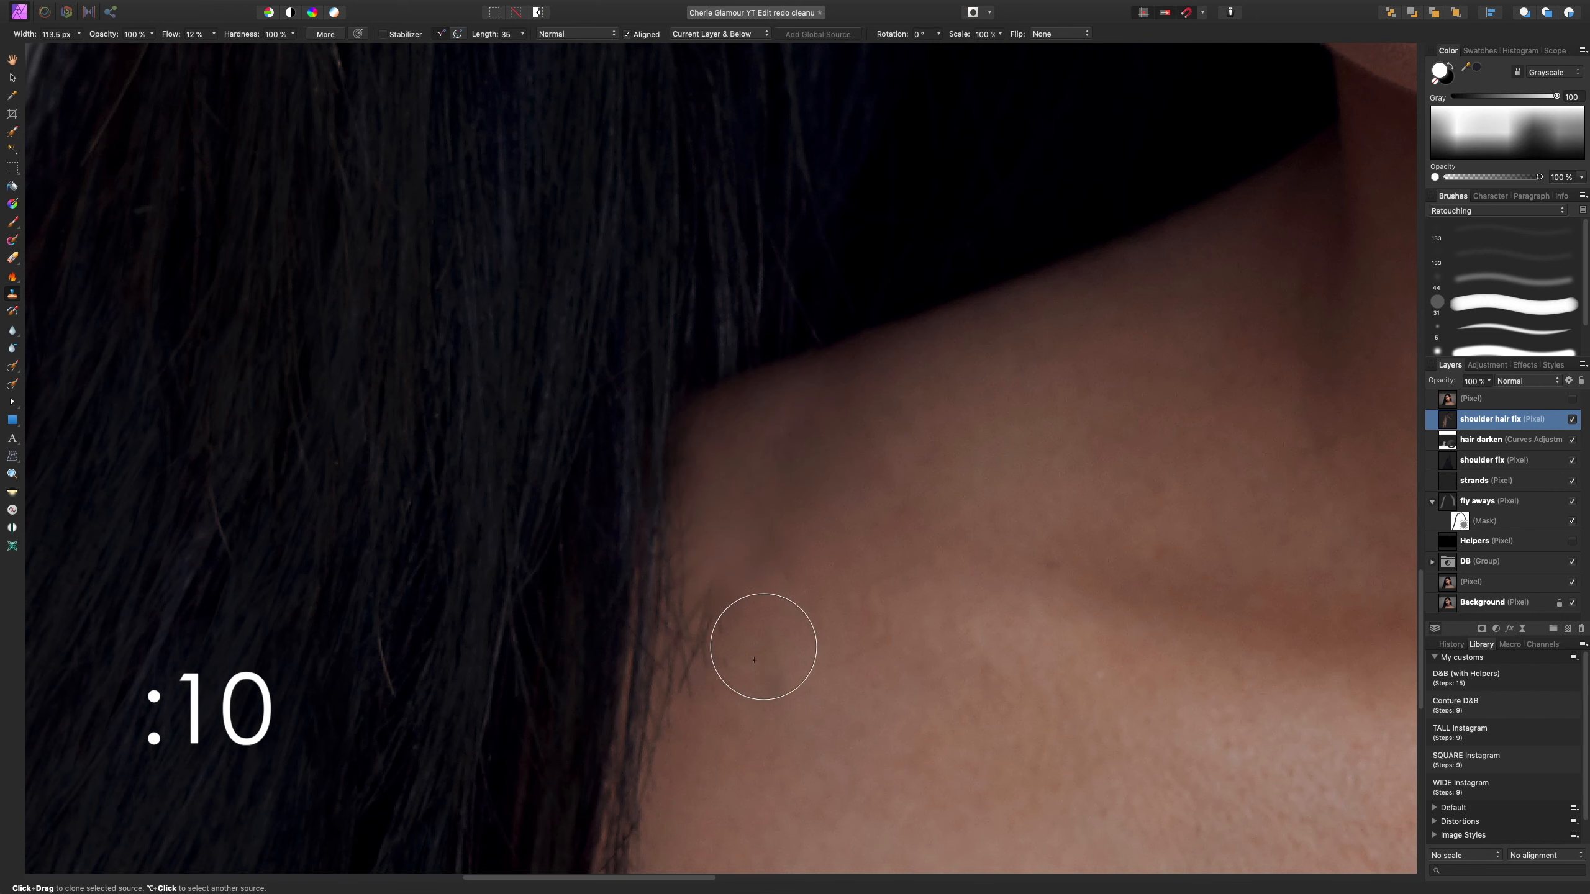
key("j")
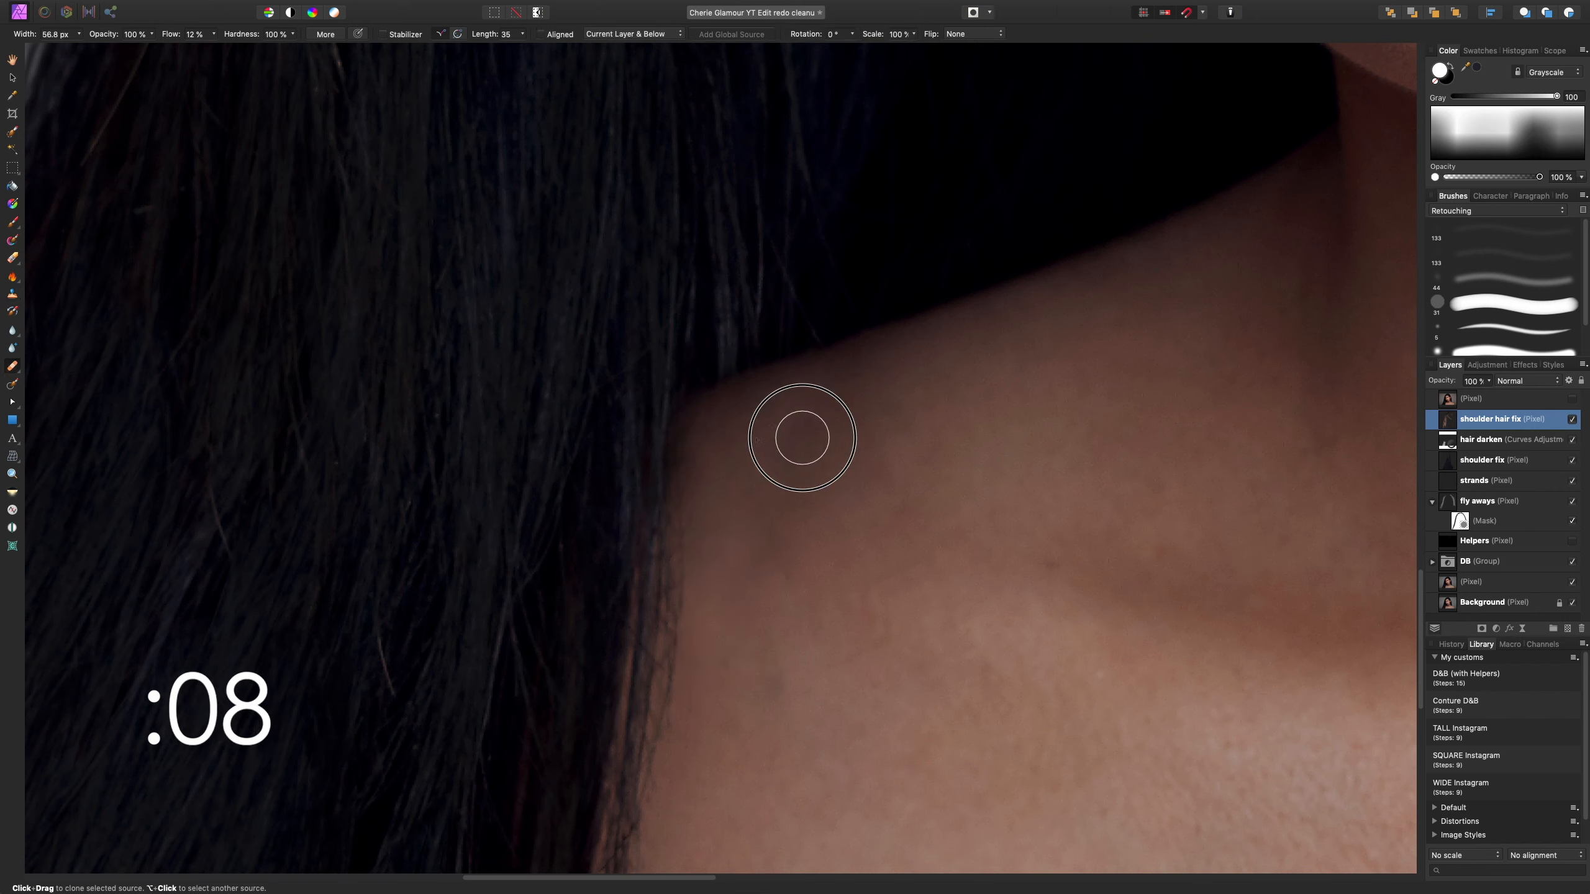
- Paint new strands down the shoulder side of the image-left hair with a dark colour sampled from the hair
key("b")
left_click(608, 510, "alt")
key("super+minus")
left_click_drag(683, 505, 665, 693)
left_click_drag(668, 626, 631, 808)
mouse_move(674, 569)
left_mouse_down()
mouse_move(644, 714)
mouse_move(645, 869)
left_mouse_up()
key("bracketleft")
key("bracketleft")
key("shift+1")
key("shift+5")
mouse_move(690, 476)
left_mouse_down()
mouse_move(634, 842)
mouse_move(542, 587)
left_mouse_up()
- Add a Curves adjustment above the shoulder hair fix layer, adjust its curve and invert its mask
left_click(1496, 627)
left_click(1493, 791)
key("super+minus")
key("super+minus")
left_click_drag(1441, 695, 1425, 674)
left_click(1350, 512)
key("super+i")
- Examine the rebuilt hair edge at the shoulder, both across the whole portrait and close up
key("super+equal")
key("super+equal")
key("super+minus")
key("super+minus")
key("bracketleft")
key("bracketleft")
key("super+0")
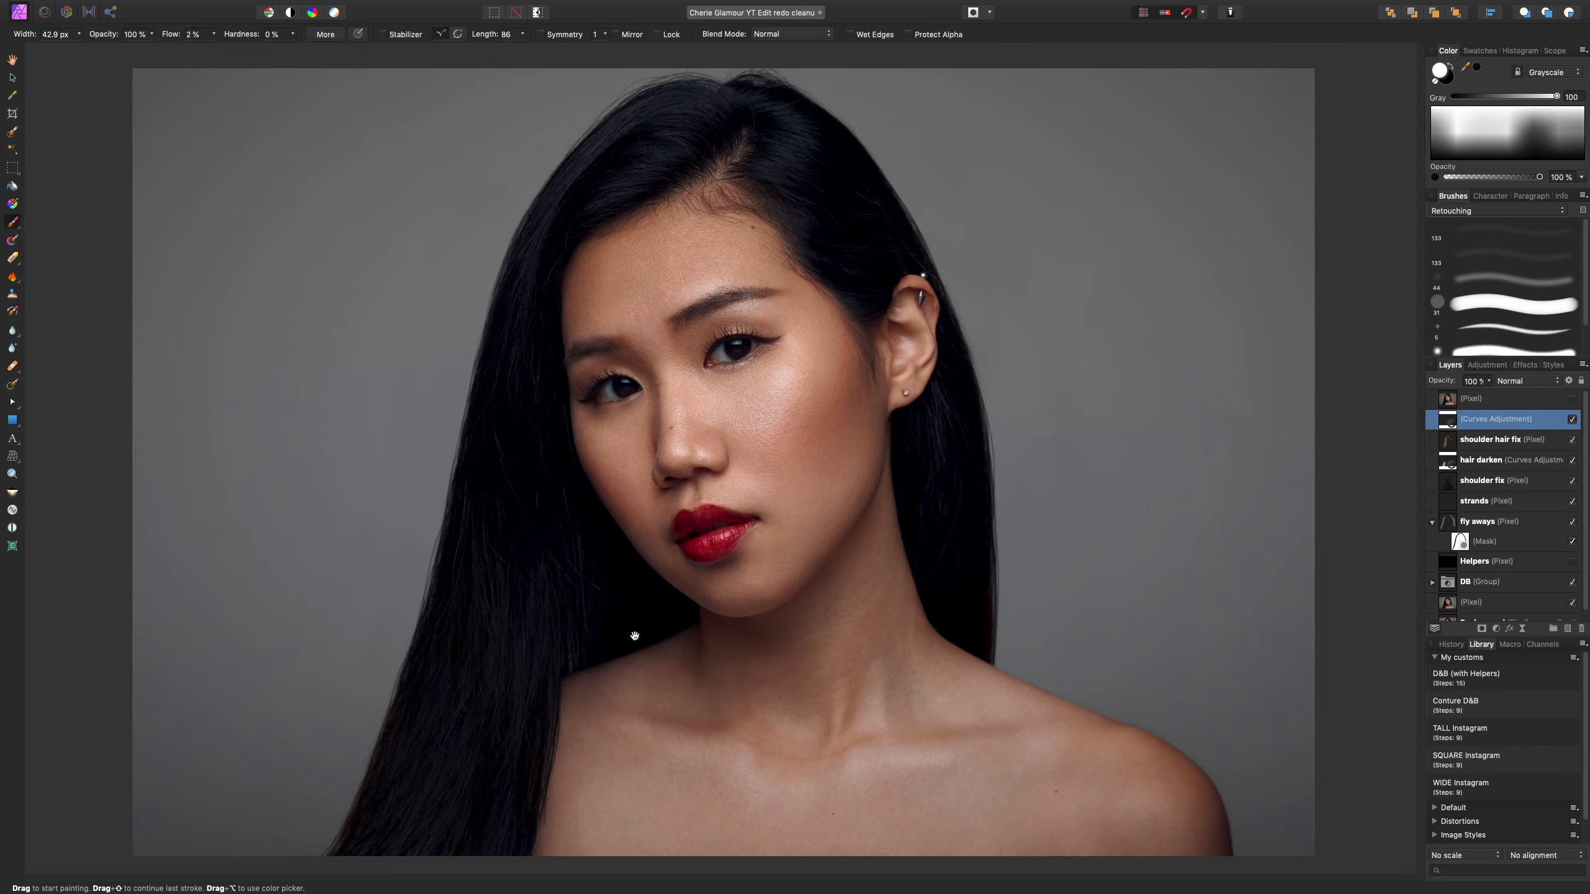
left_click_drag(673, 675, 745, 472)
key("super+equal")
key("super+equal")
key("super+equal")
left_click_drag(744, 568, 906, 253)
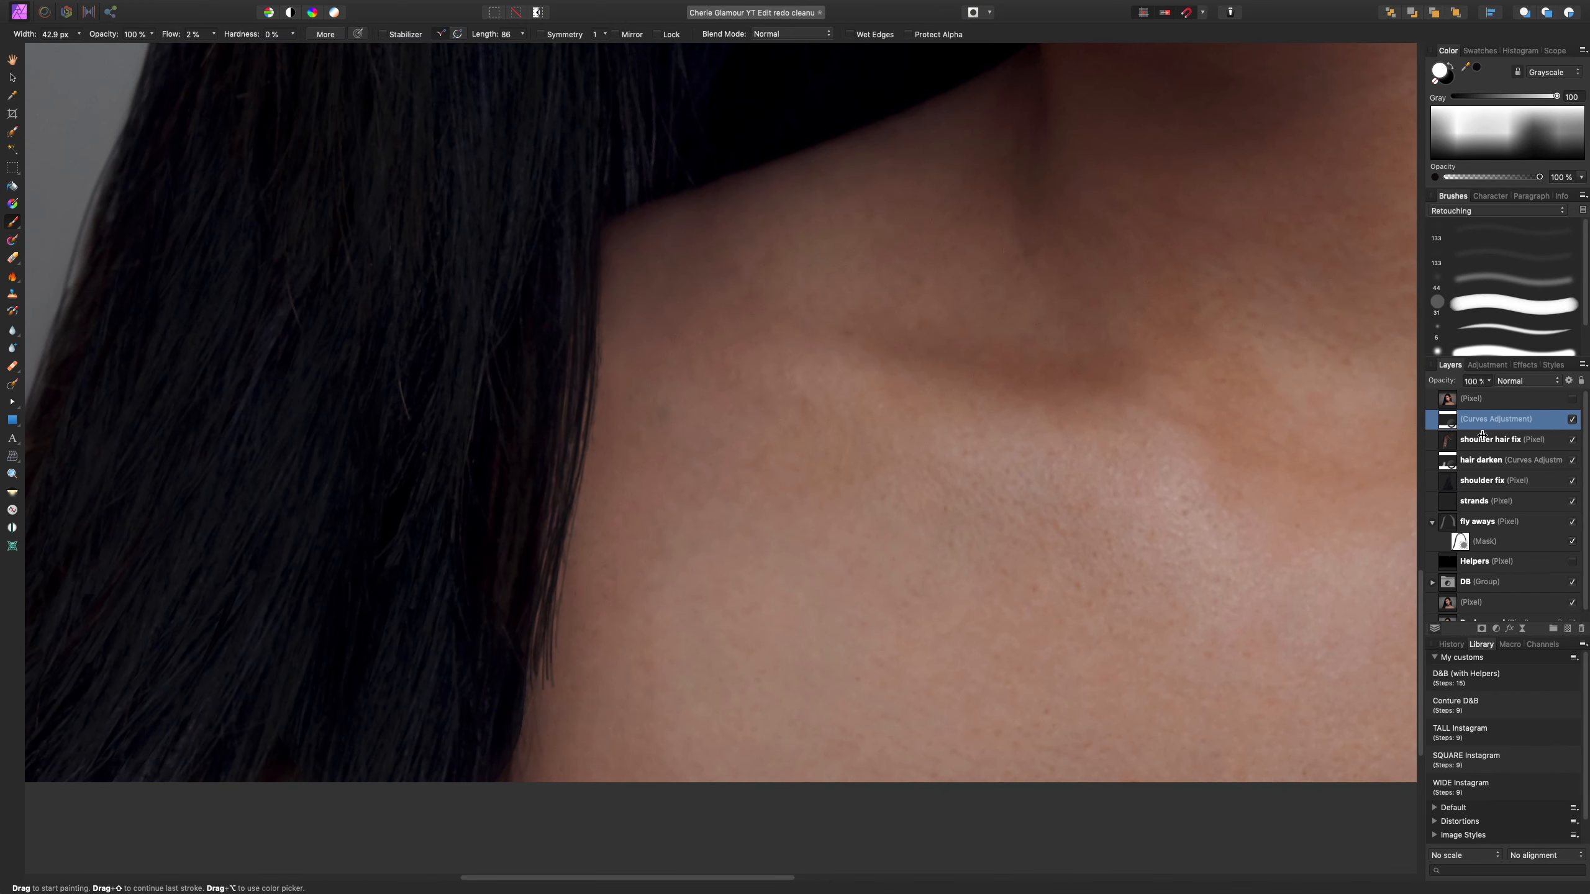
- On the shoulder hair fix layer, paint thin strands down to the image's lower edge in sampled hair colour, 7 px wide at 17% flow
left_click(1451, 442)
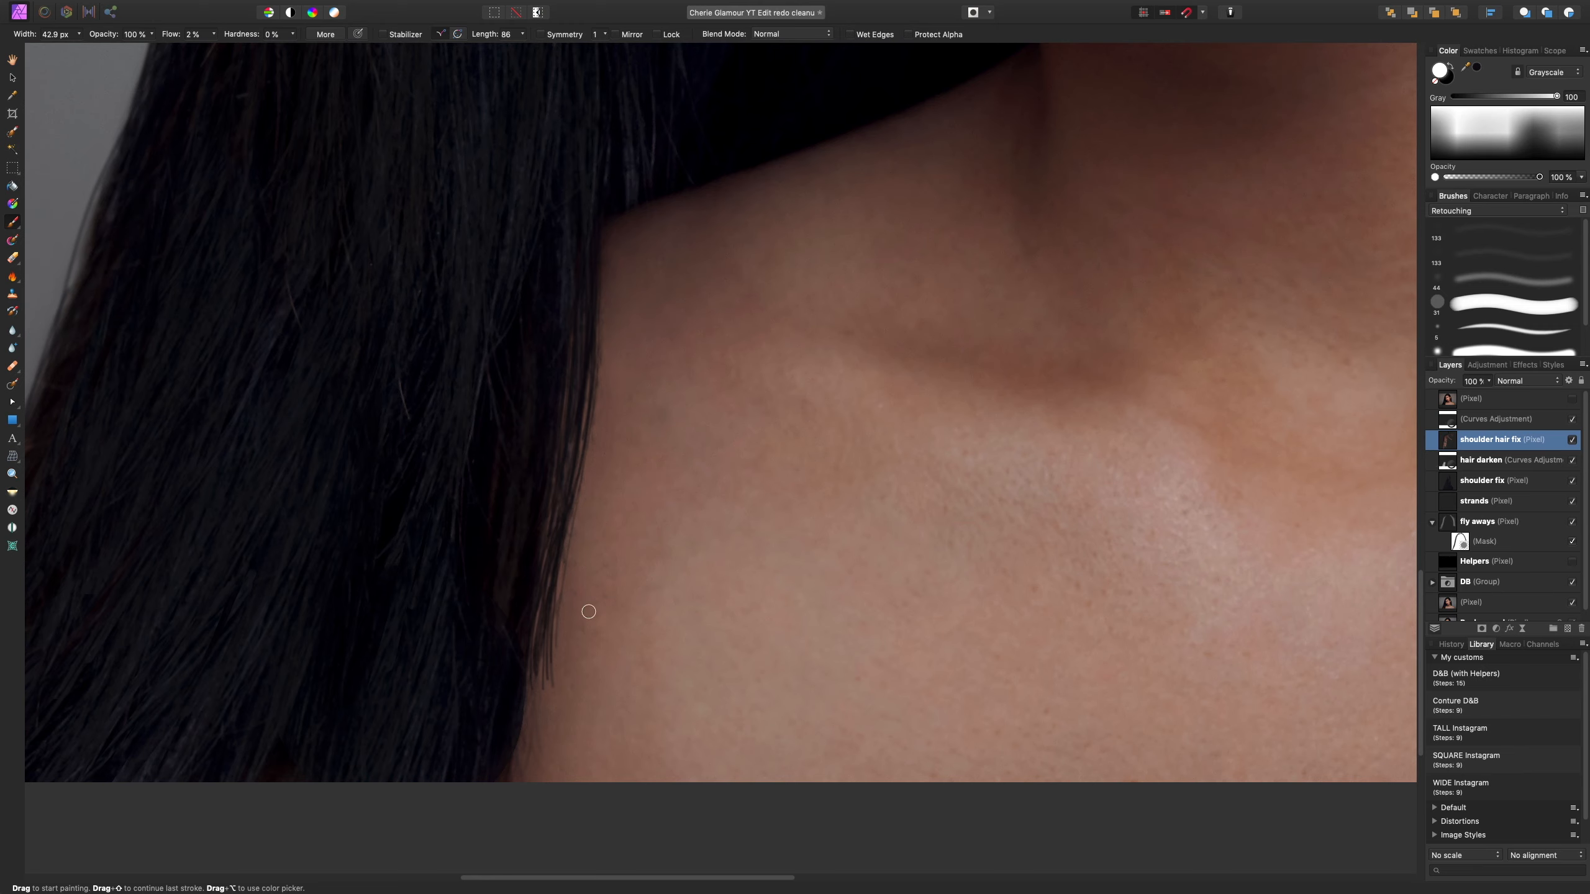
left_click(539, 574, "alt")
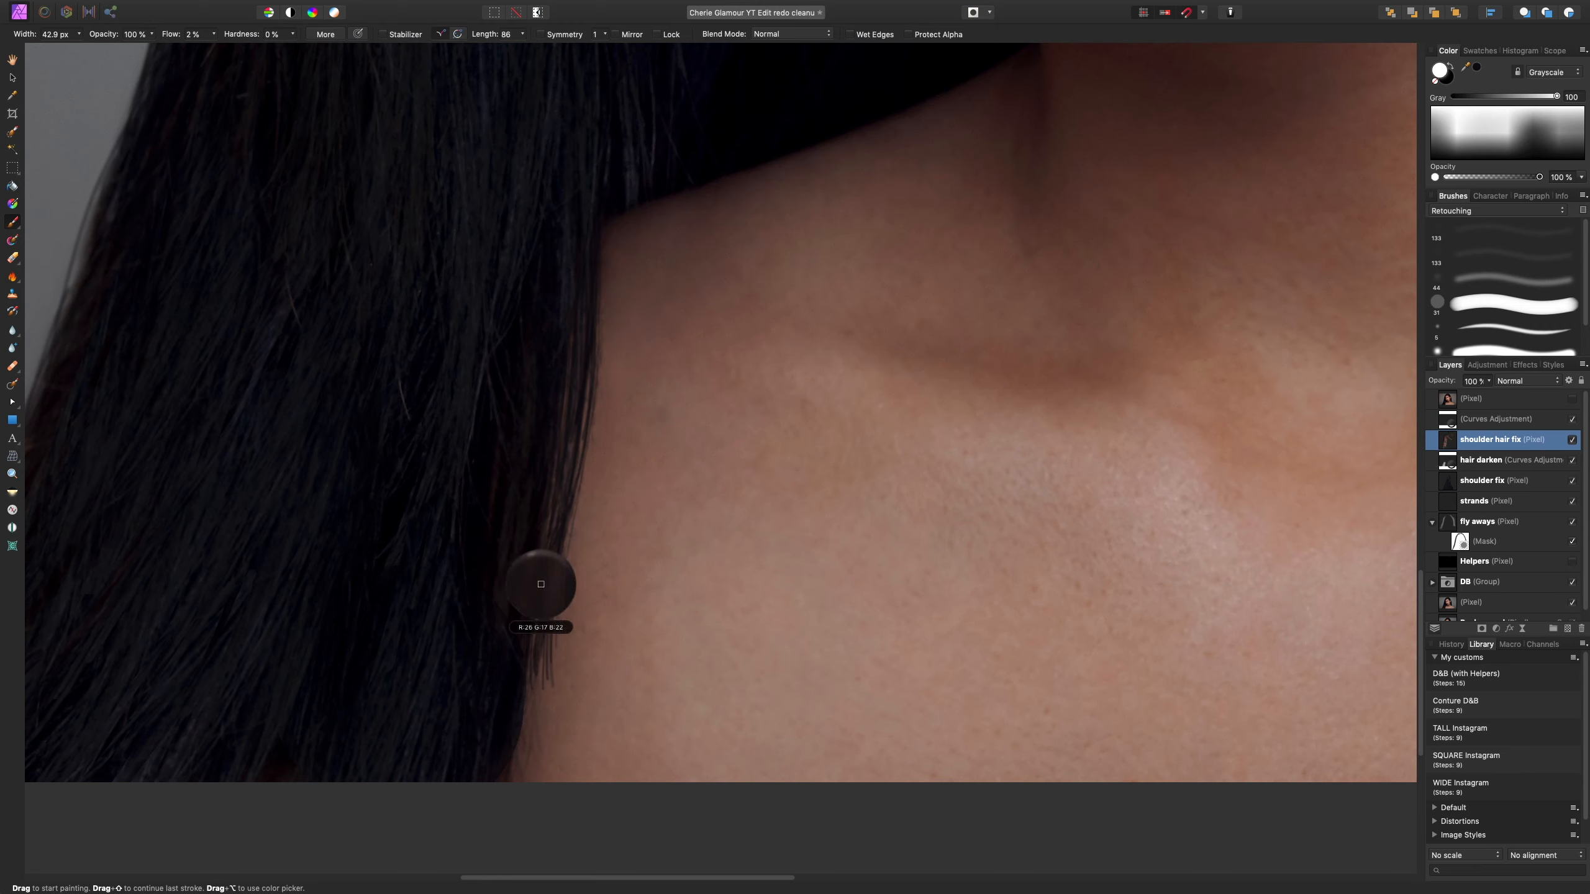
left_click(79, 34)
left_click_drag(63, 54, 47, 54)
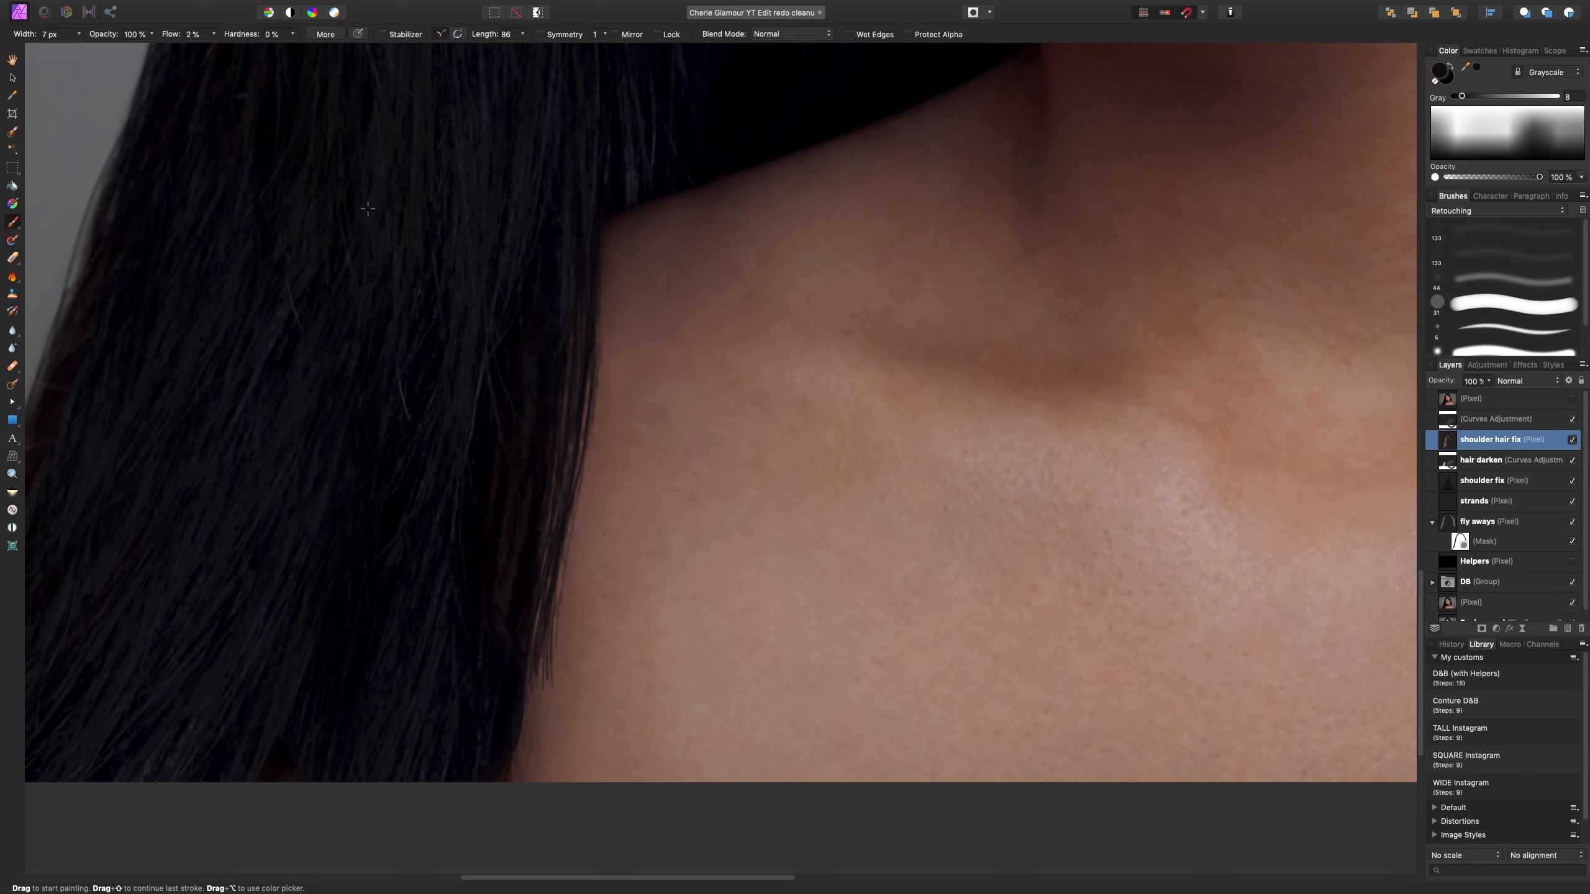
left_click(214, 35)
left_click(226, 54)
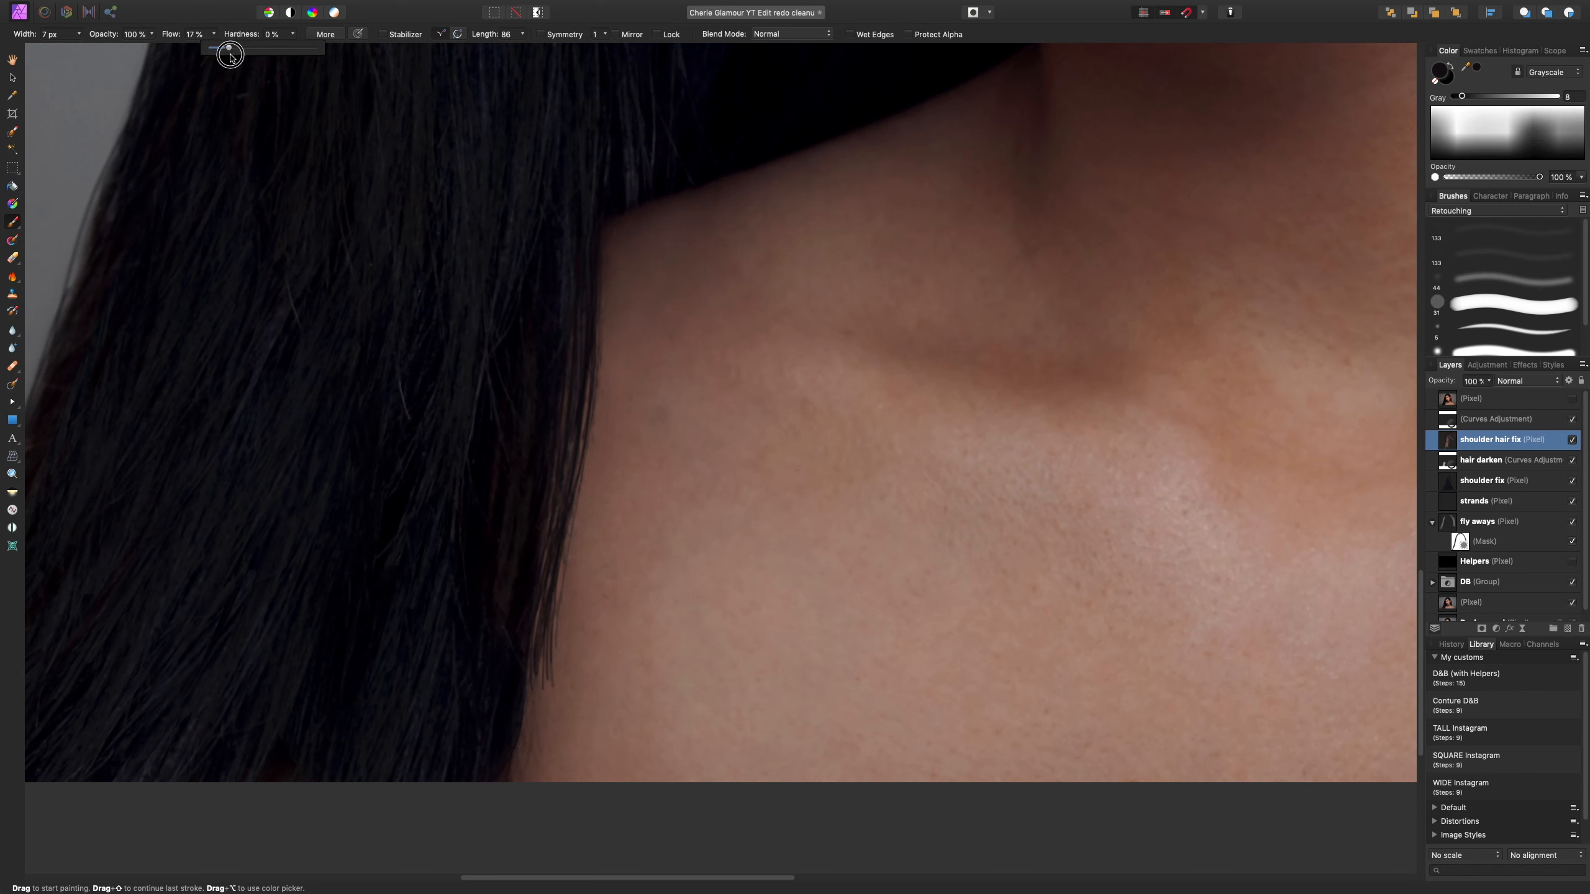
left_click_drag(543, 658, 540, 783)
left_click_drag(538, 594, 537, 783)
left_click_drag(533, 698, 525, 781)
mouse_move(532, 695)
left_mouse_down()
mouse_move(545, 812)
mouse_move(518, 823)
left_mouse_up()
left_click_drag(523, 755, 521, 791)
left_click_drag(536, 630, 538, 787)
left_click_drag(515, 728, 514, 805)
left_click_drag(570, 464, 532, 773)
left_click_drag(562, 549, 542, 751)
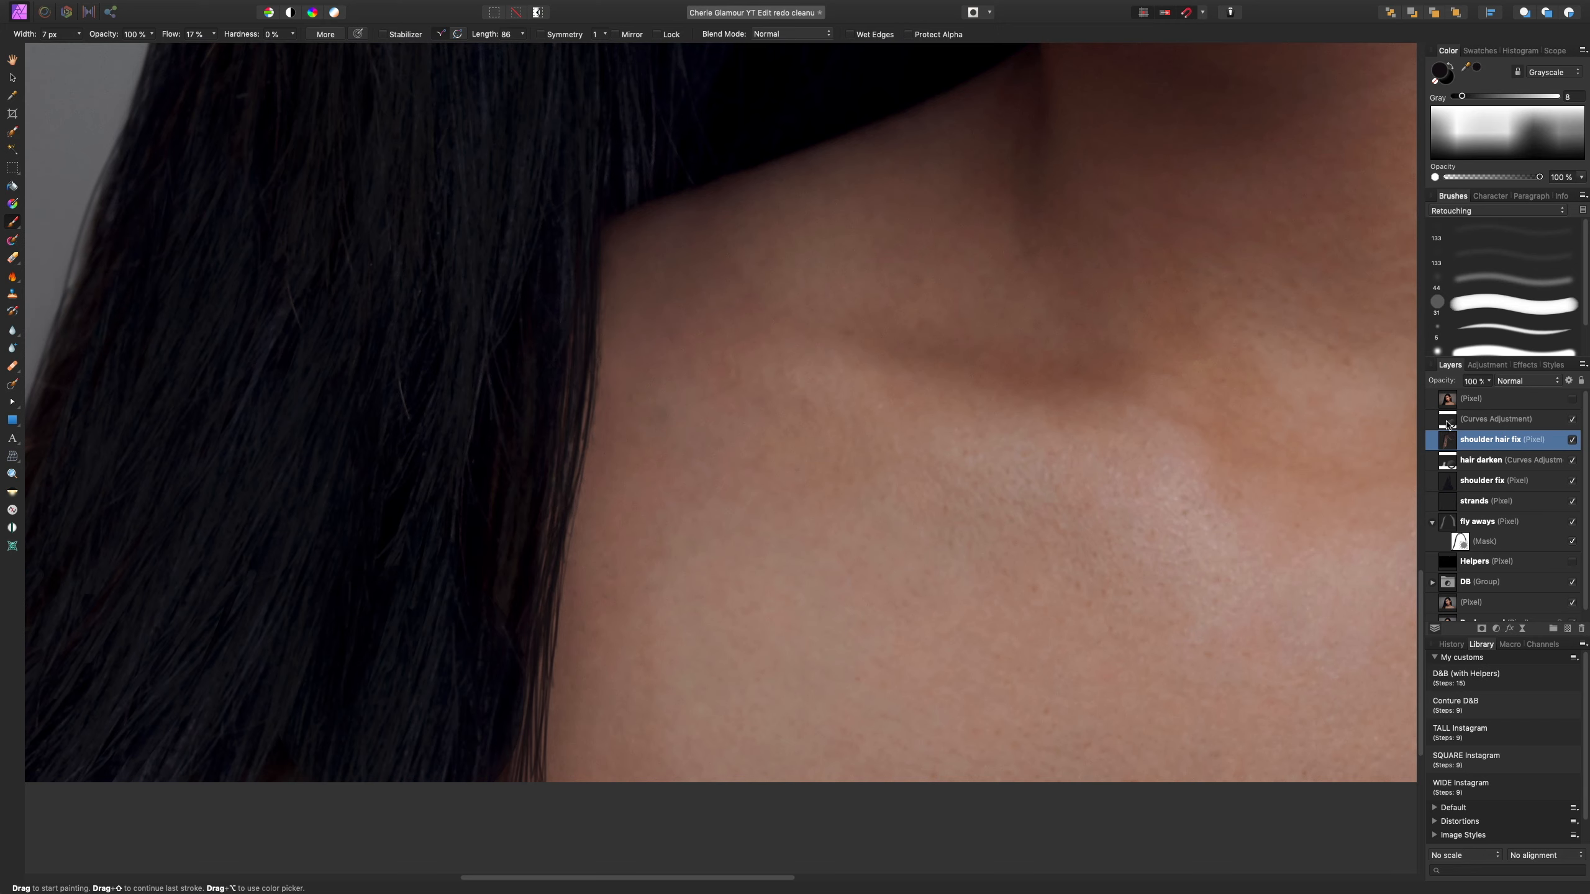
- Add a second Curves adjustment with a slightly lowered curve above the first one and invert its mask
left_click(1484, 420)
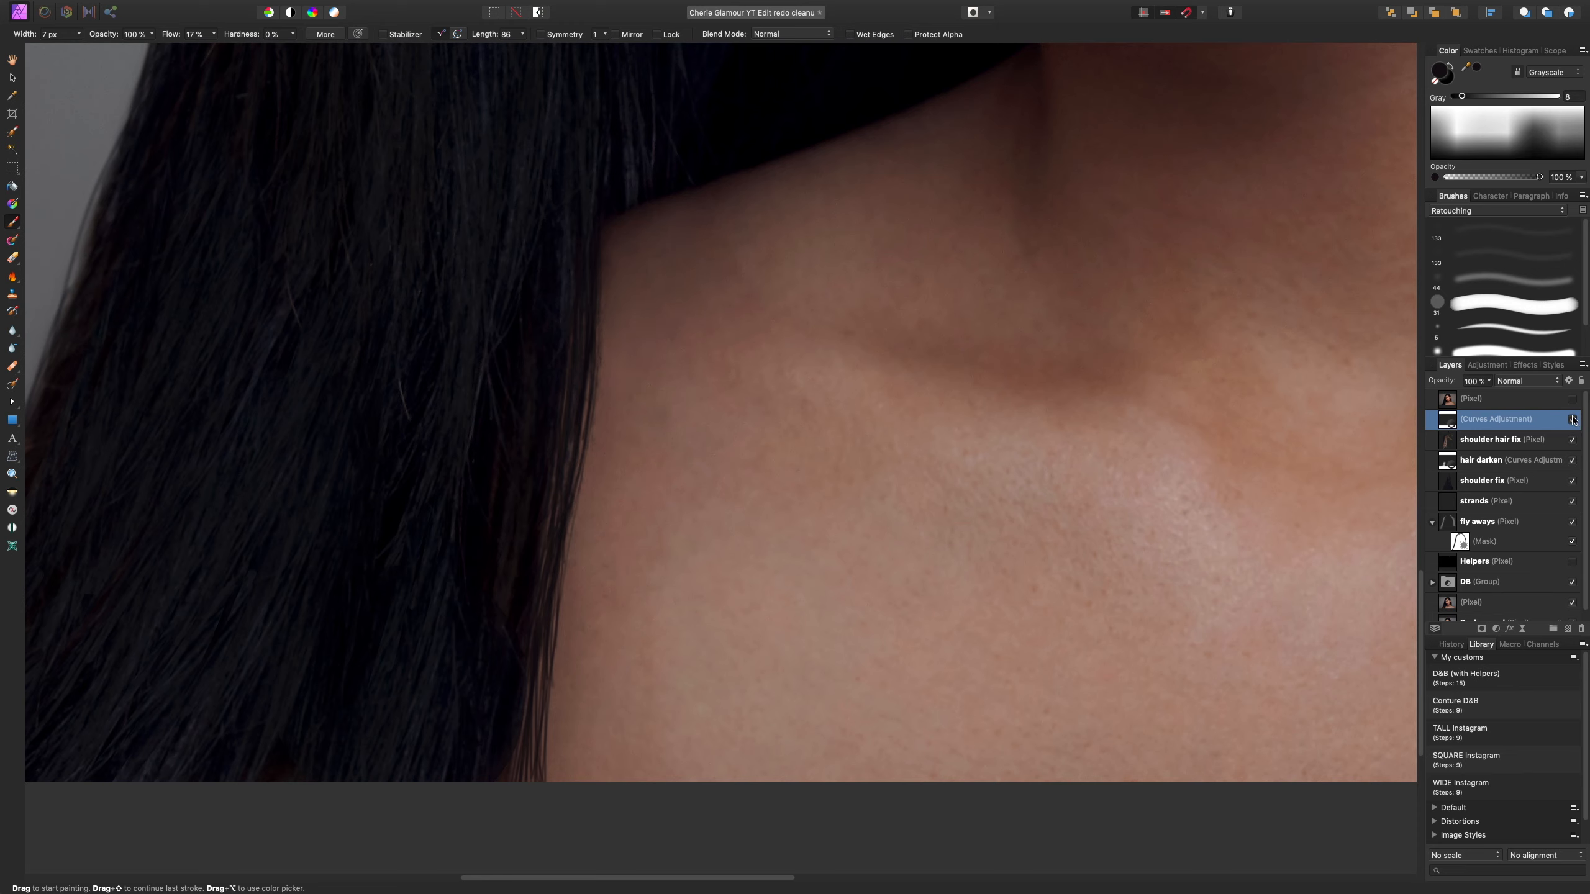
left_click(1496, 629)
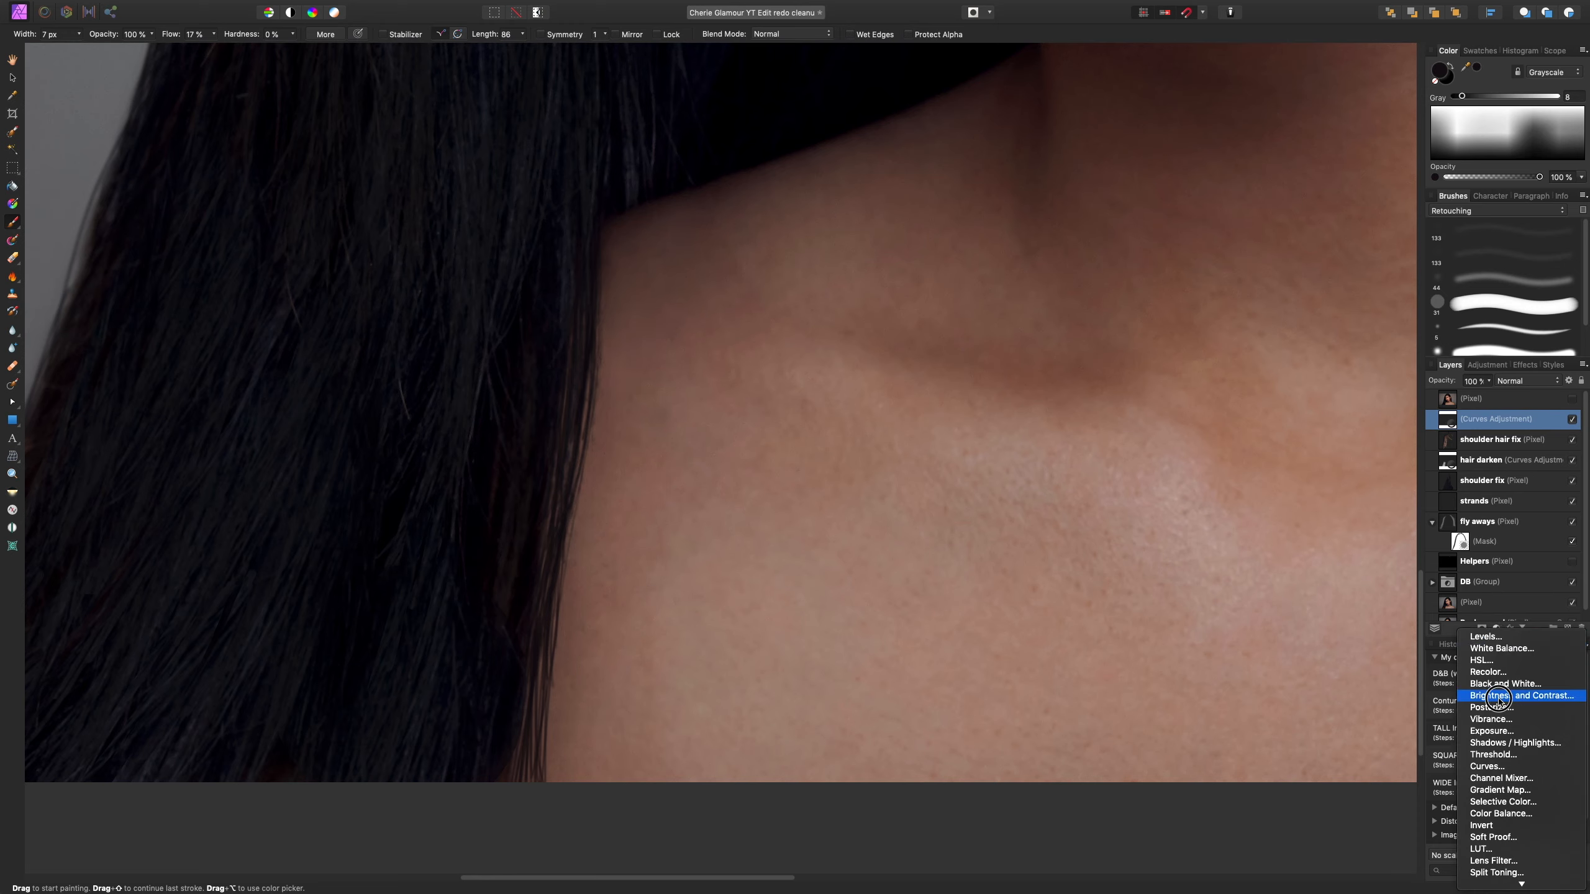
left_click(1502, 764)
left_click_drag(1468, 667, 1475, 673)
left_click(1345, 509)
key("super+i")
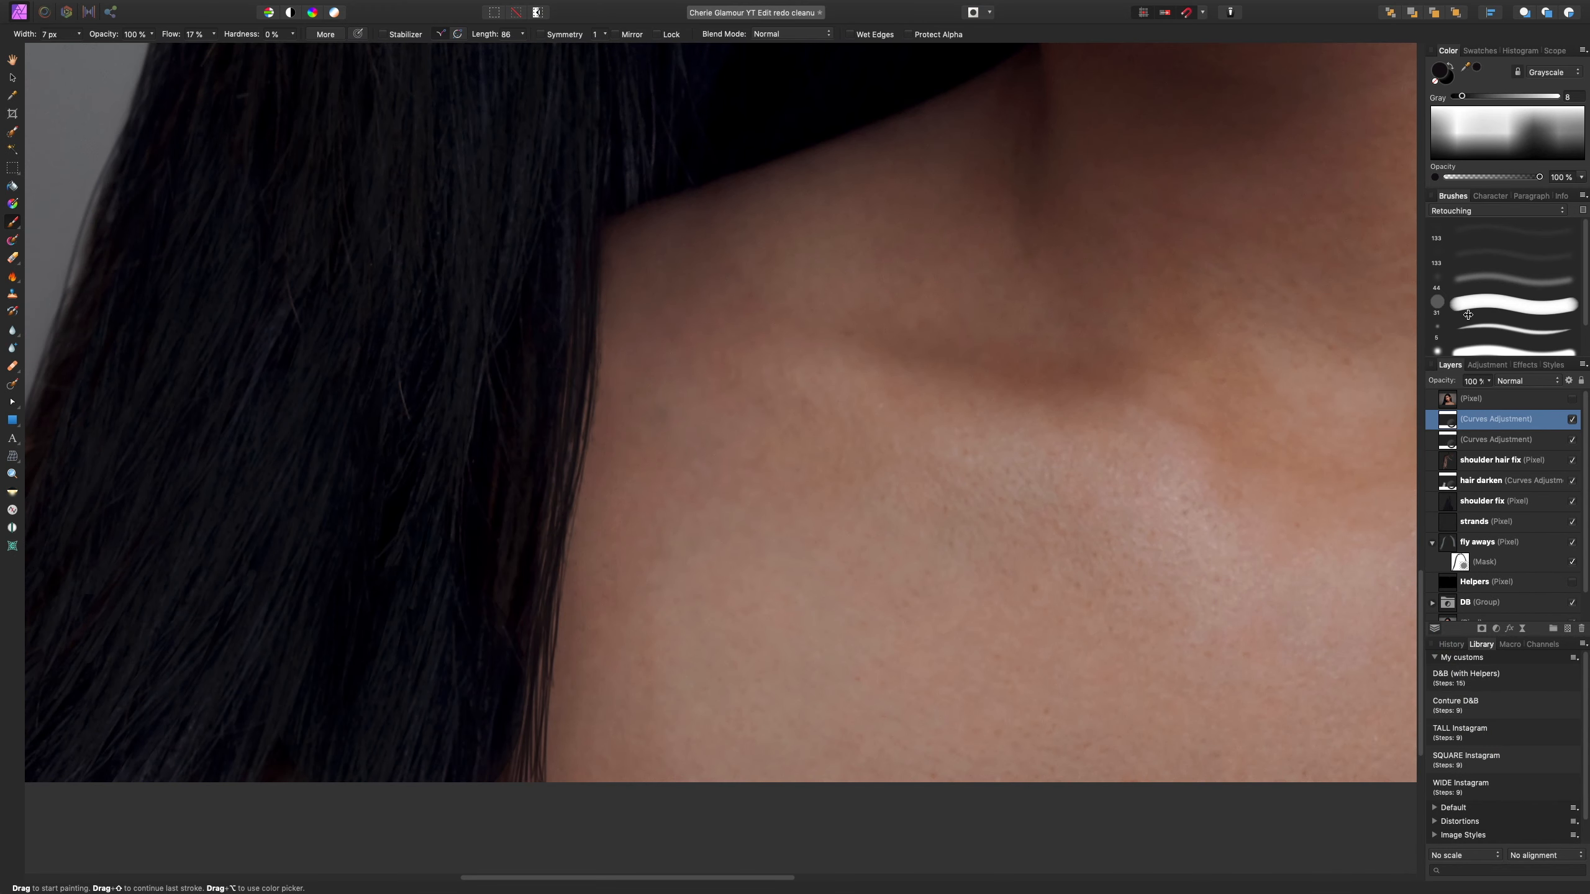
- Paint white at 2% flow on the new Curves mask along the upper shoulder where it meets the hair, starting at 133.3 px
left_click_drag(1504, 141, 1478, 70)
left_click(1487, 255)
scroll(693, 366, "down", 1)
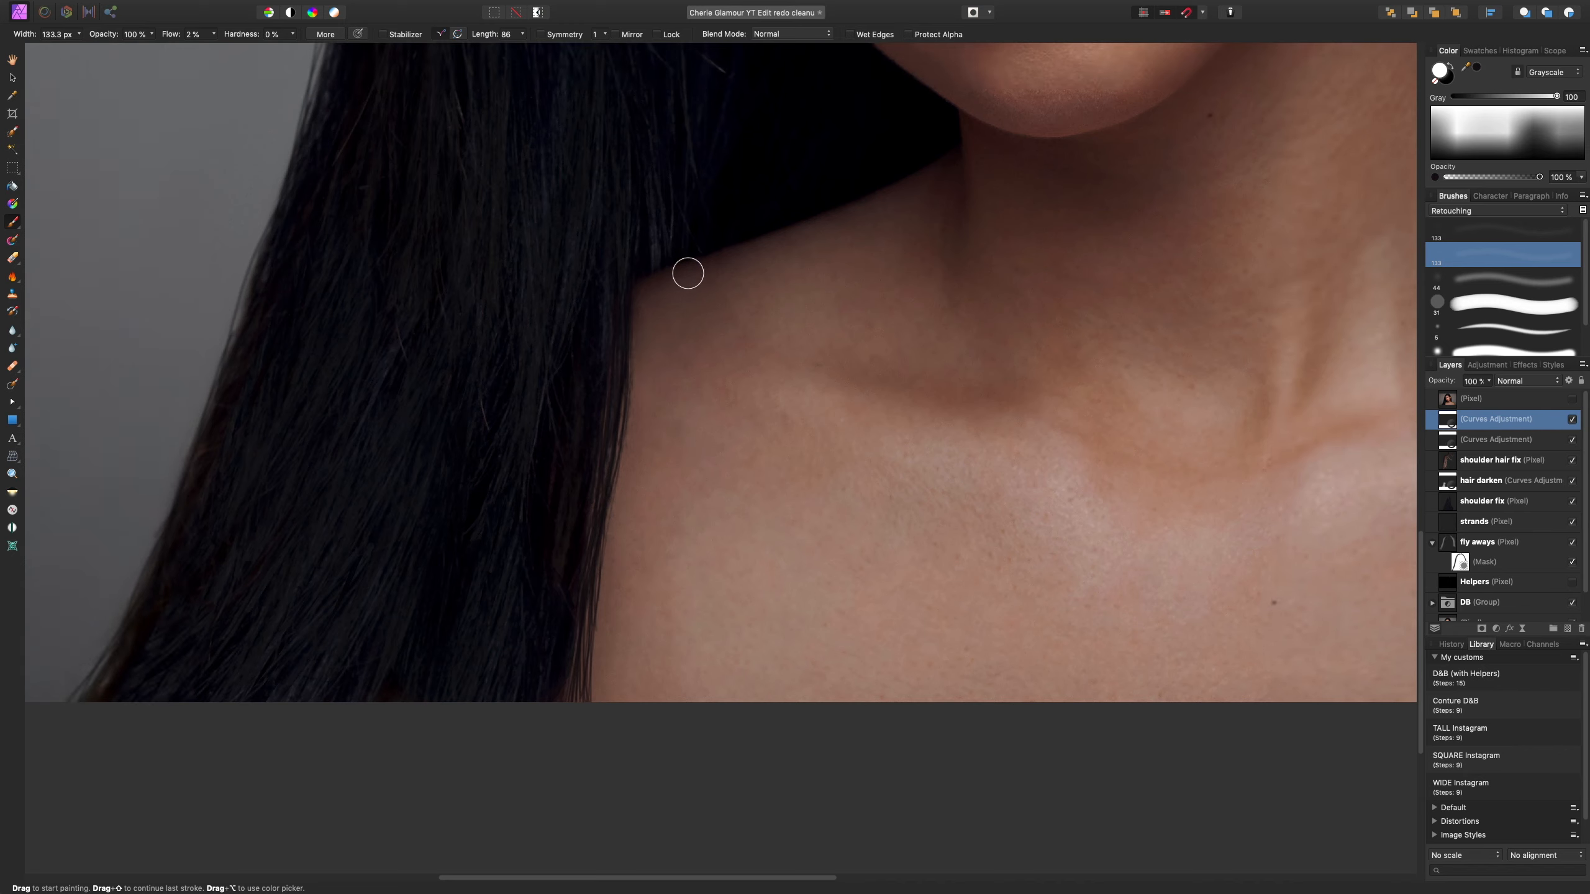
left_click(620, 350)
left_click(708, 269)
mouse_move(798, 245)
left_mouse_down()
mouse_move(714, 323)
mouse_move(660, 302)
mouse_move(686, 309)
left_mouse_up()
key("bracketright")
key("bracketright")
key("bracketright")
mouse_move(731, 251)
left_mouse_down()
mouse_move(621, 333)
mouse_move(645, 302)
left_mouse_up()
- Paint the Curves effect down the hair edge over the shoulder skin, varying the brush size and finishing at 228.6 px
left_click(592, 536)
key("bracketleft")
left_click(589, 554)
left_click(574, 678)
key("bracketleft")
key("bracketleft")
key("bracketleft")
key("bracketleft")
key("bracketleft")
key("bracketleft")
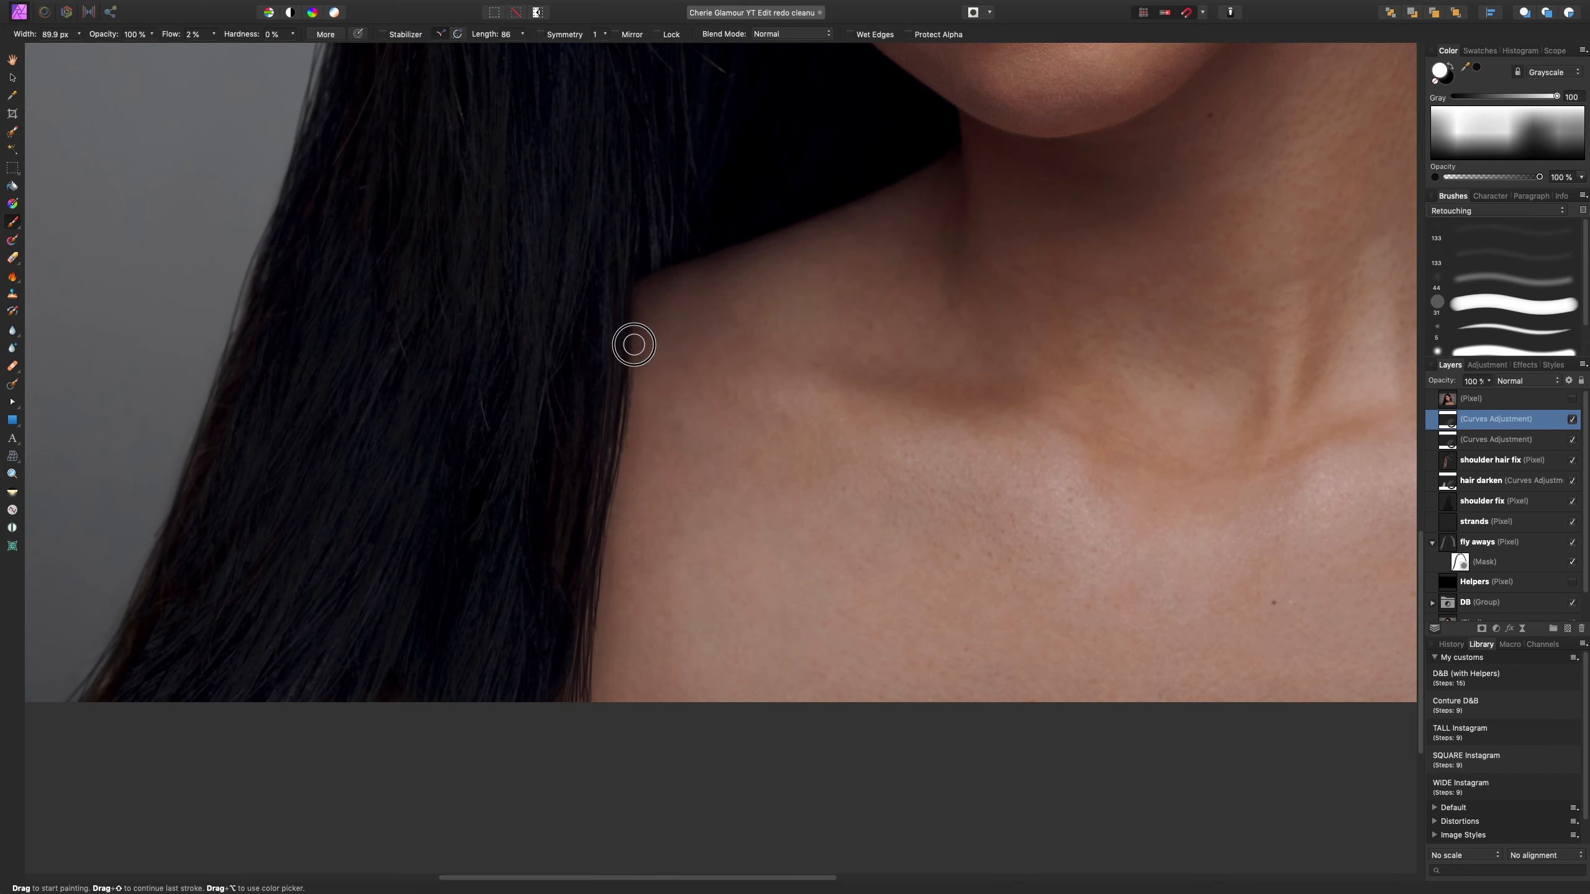
key("bracketright")
key("bracketright")
key("bracketright")
key("bracketright")
key("bracketright")
key("bracketright")
key("bracketright")
key("bracketright")
key("bracketright")
- Compare the whole portrait with and without the uppermost Curves adjustment
key("super+0")
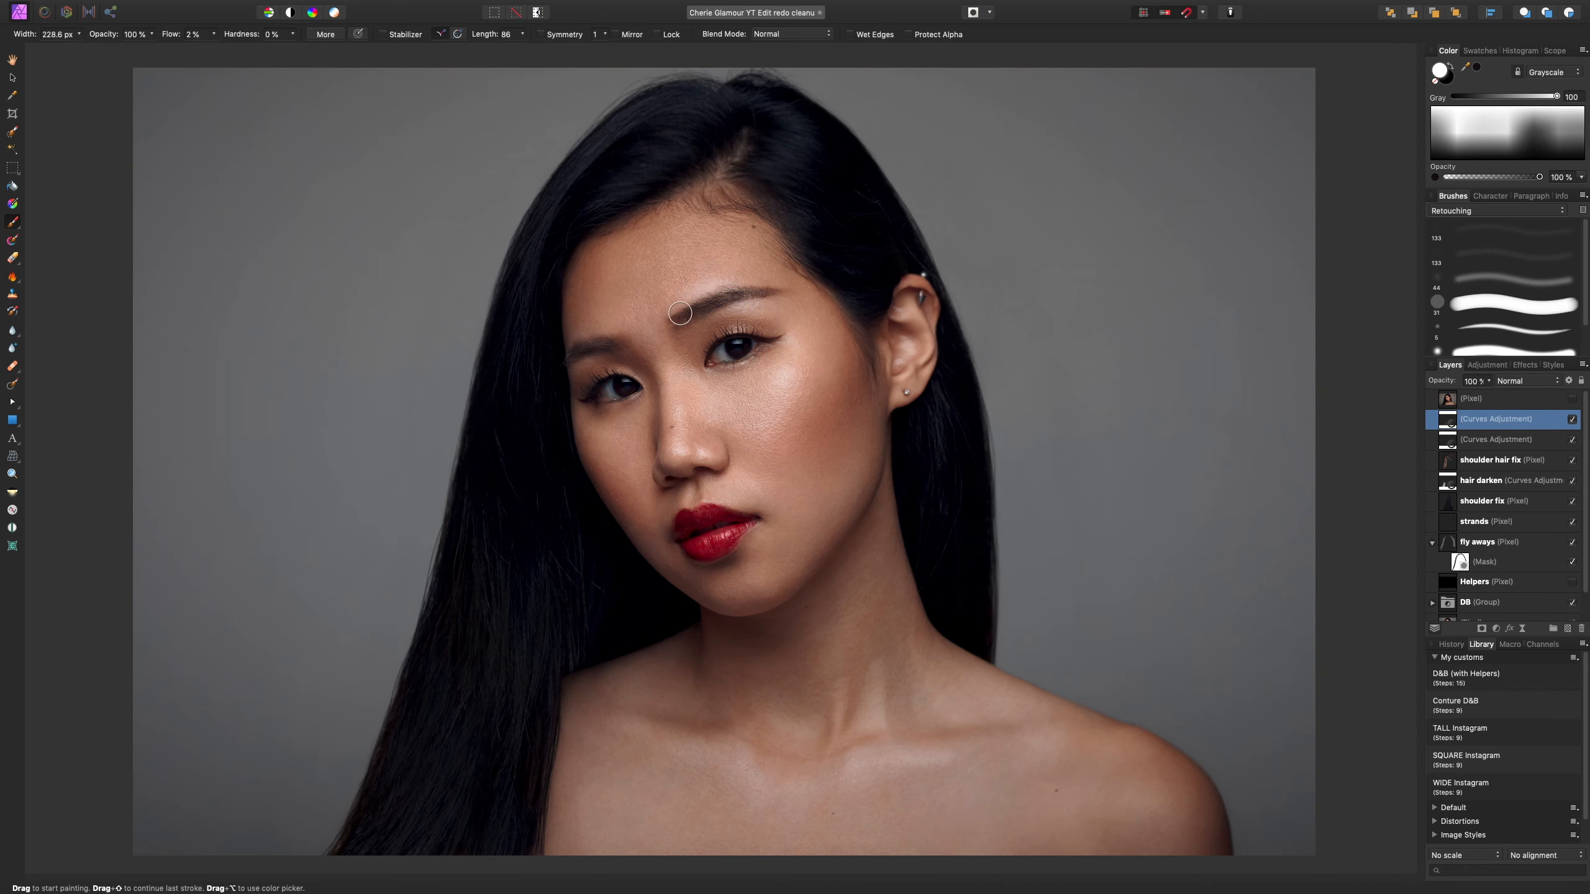
left_click(1572, 420)
left_click(1572, 420)
left_click(1572, 420)
left_click(1573, 420)
left_click(1573, 423)
left_click(1574, 424)
left_click(1574, 424)
left_click(1574, 424)
- Set the uppermost Curves adjustment's blend mode to Luminosity and compare the portrait with and without the shoulder hair fix layer
left_click(1533, 380)
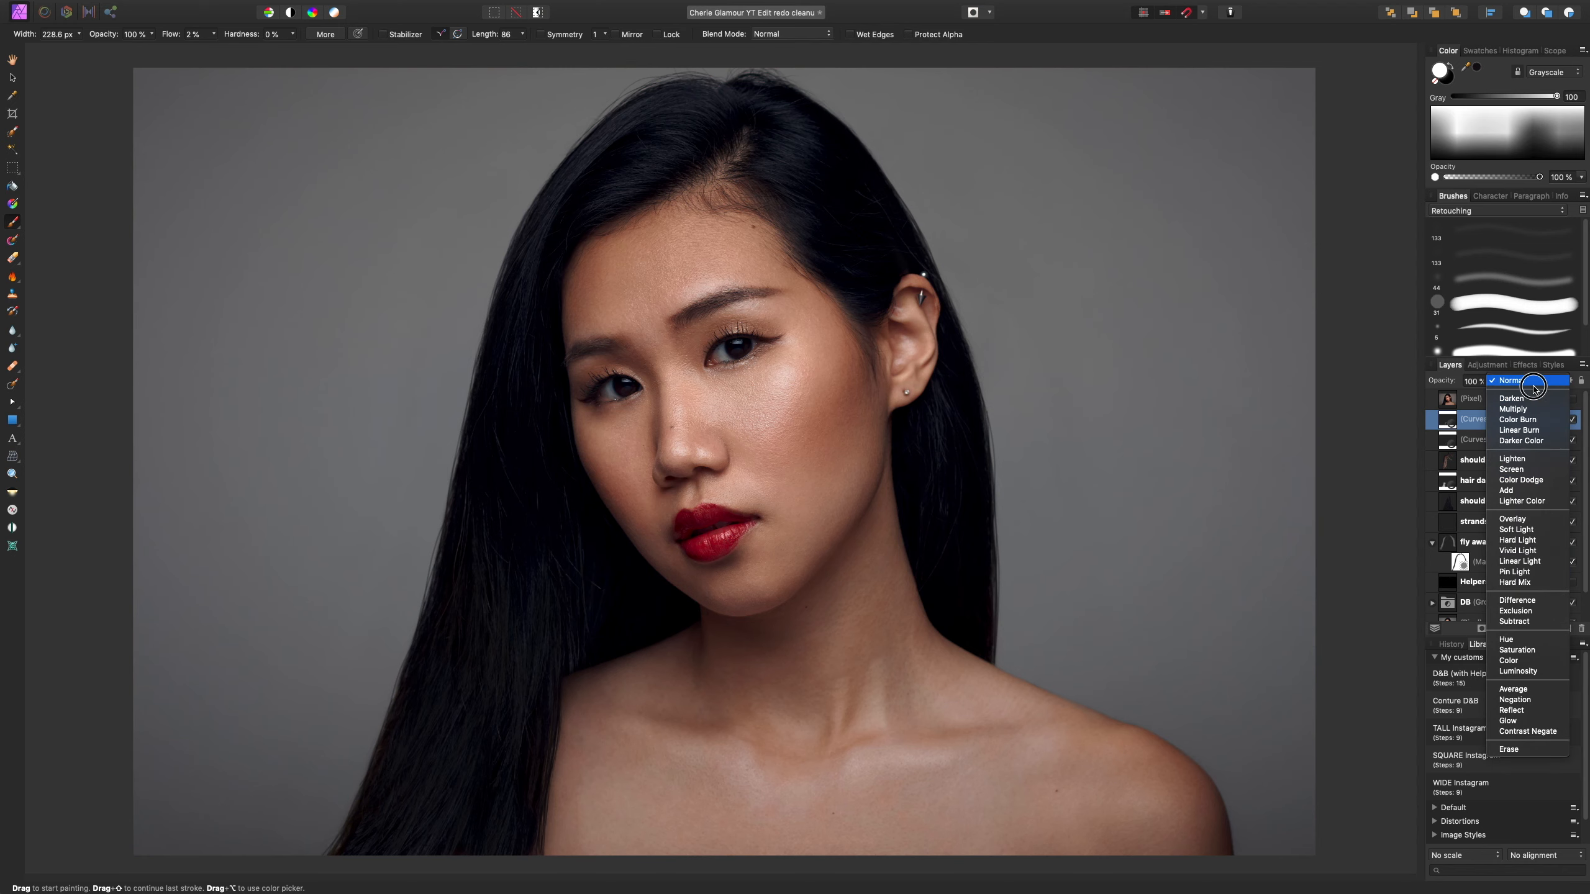
left_click(1531, 671)
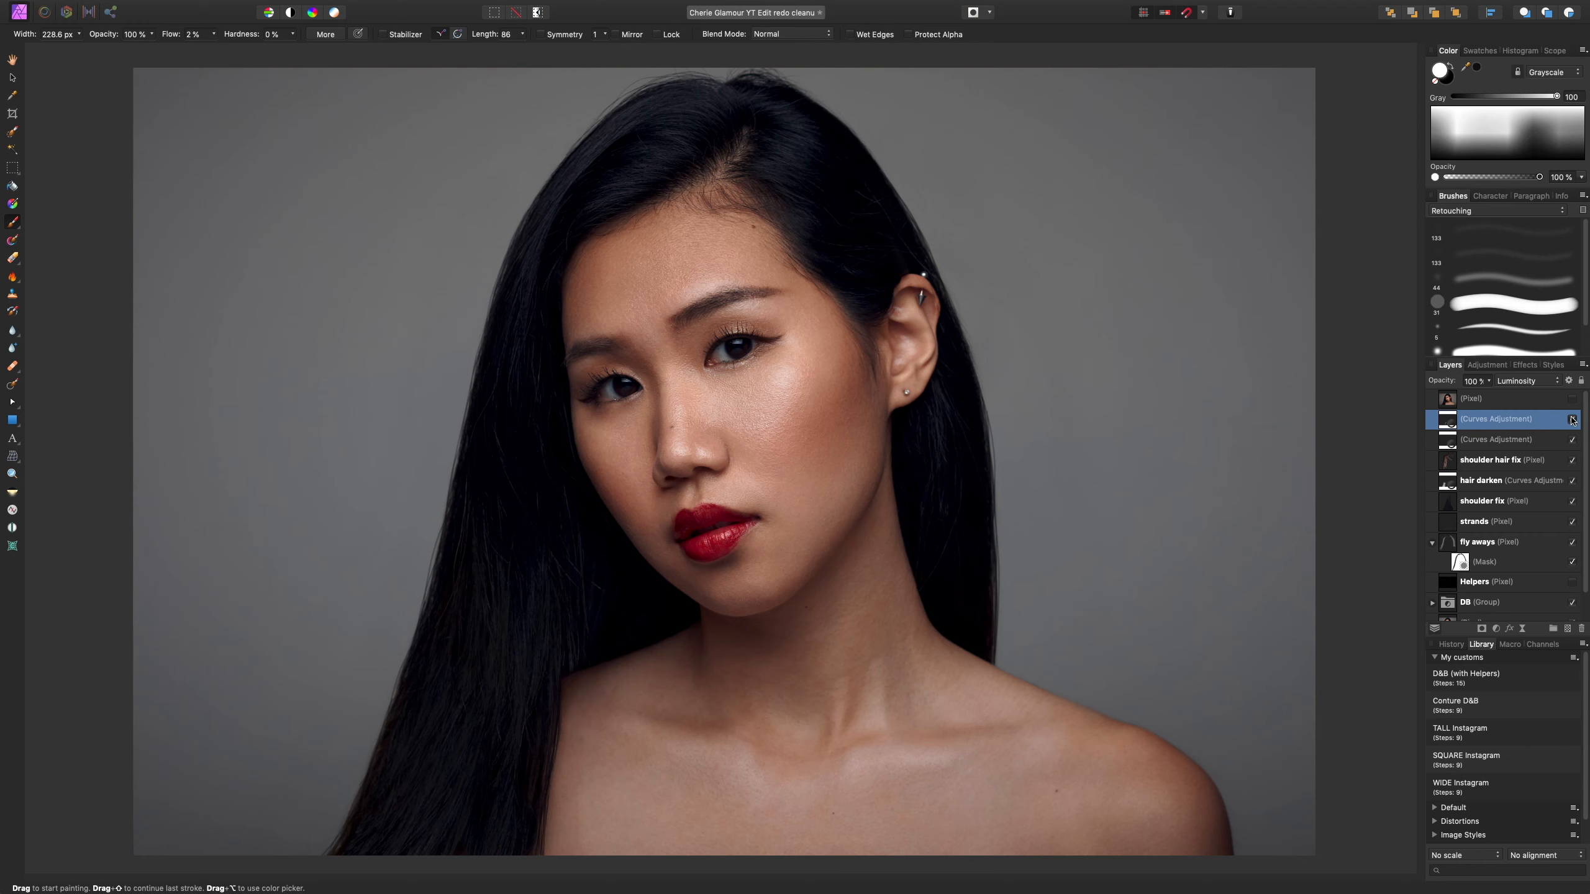
left_click(1557, 467, "shift")
left_click(1571, 460)
left_click(1573, 466)
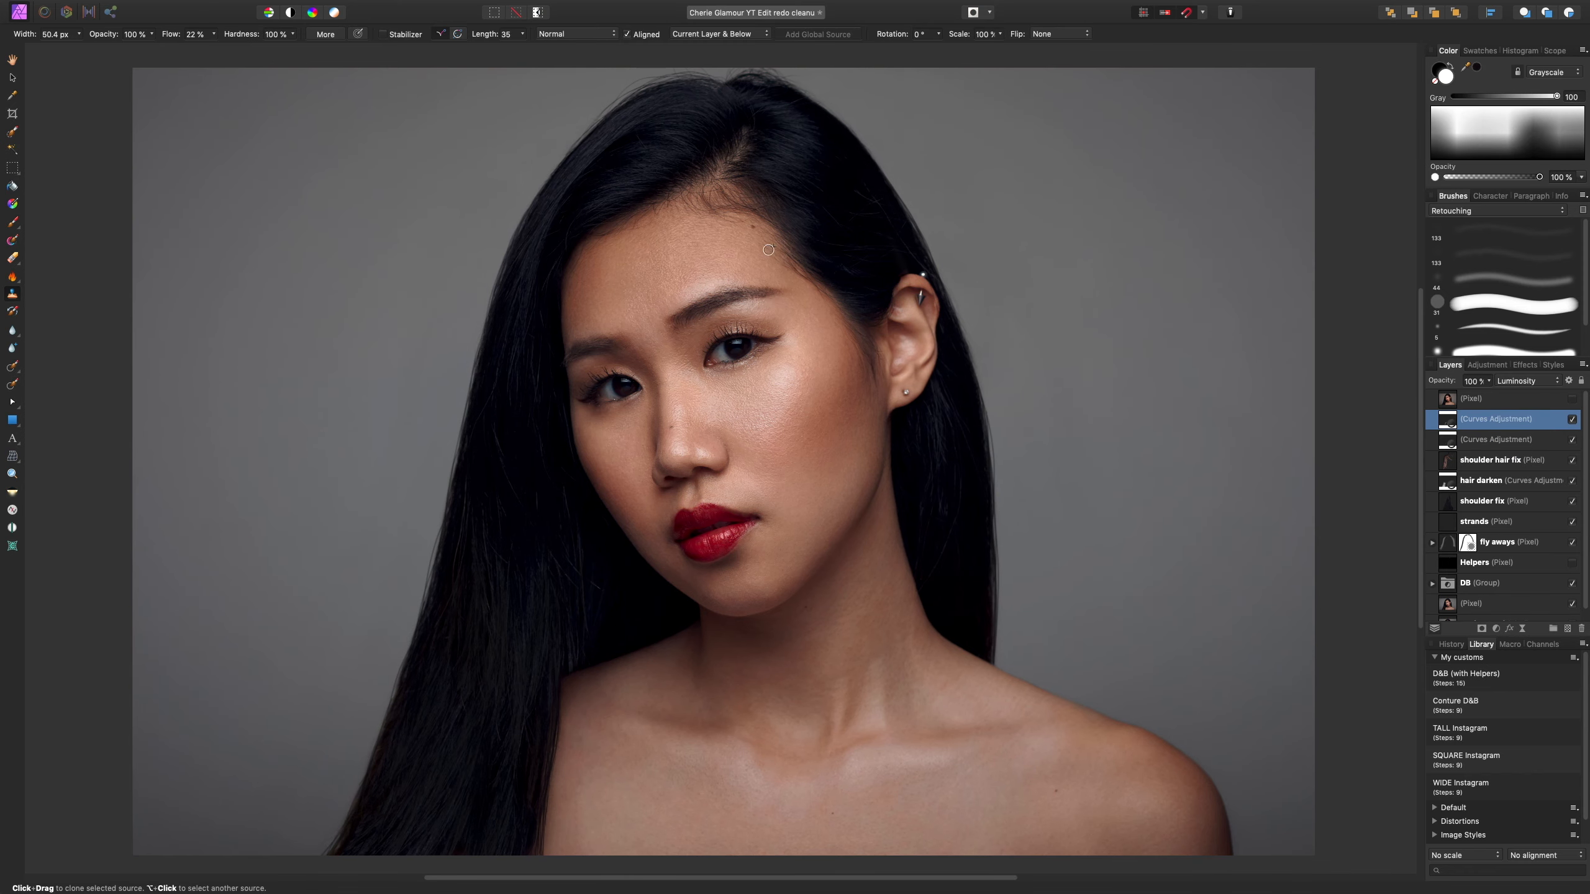
- Add a new pixel layer and clone forehead skin over the fine hairs below the central hairline at 25% flow
scroll(742, 437, "up", 6)
left_click_drag(745, 106, 812, 568)
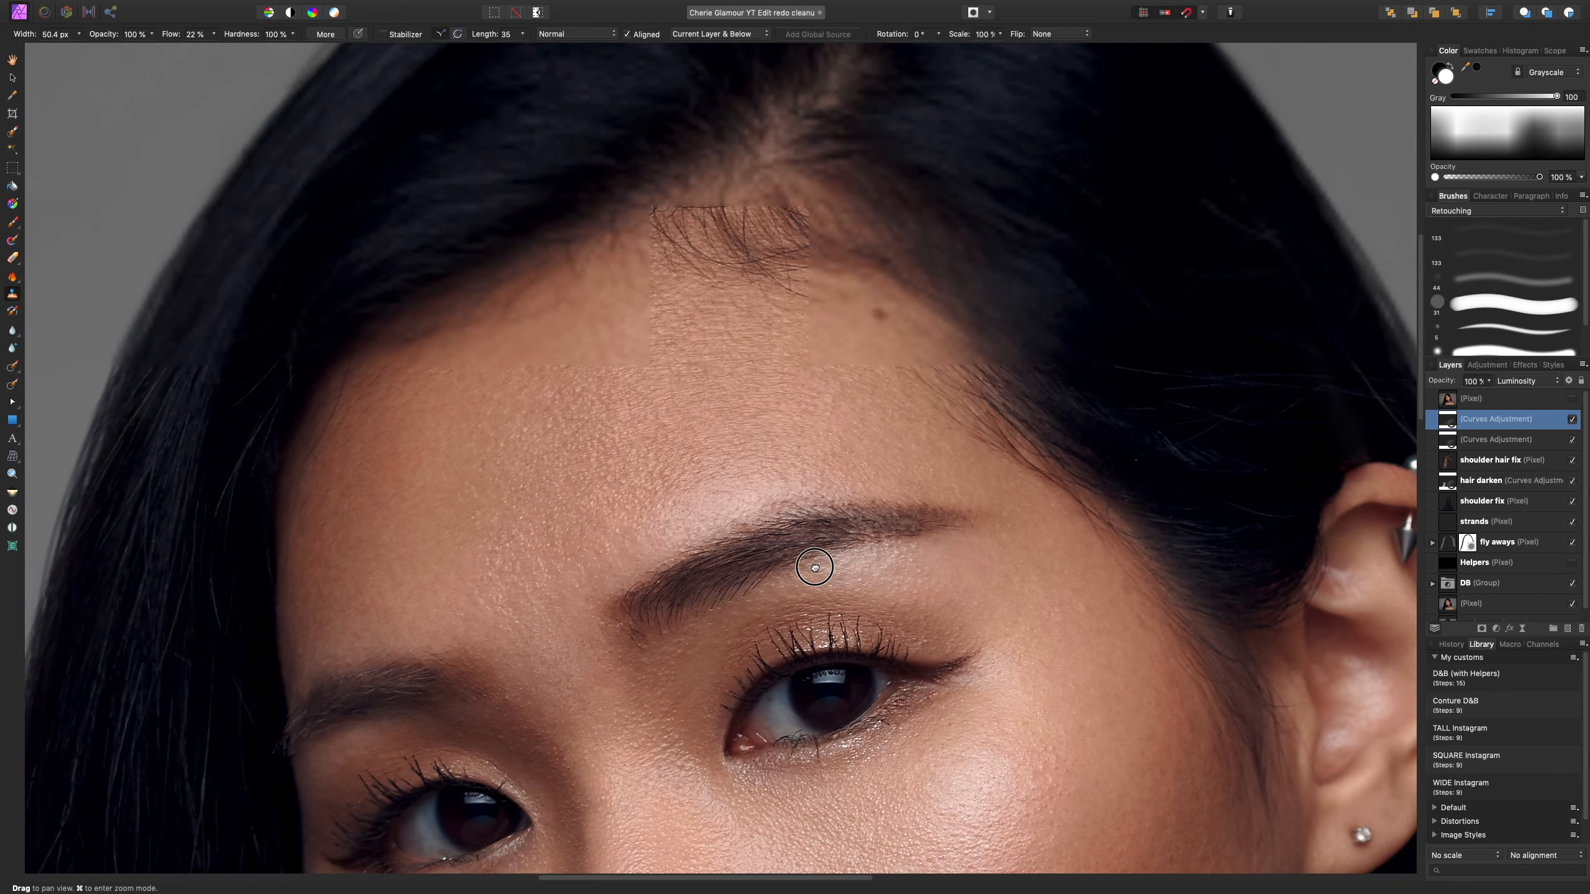
left_click_drag(794, 378, 806, 444)
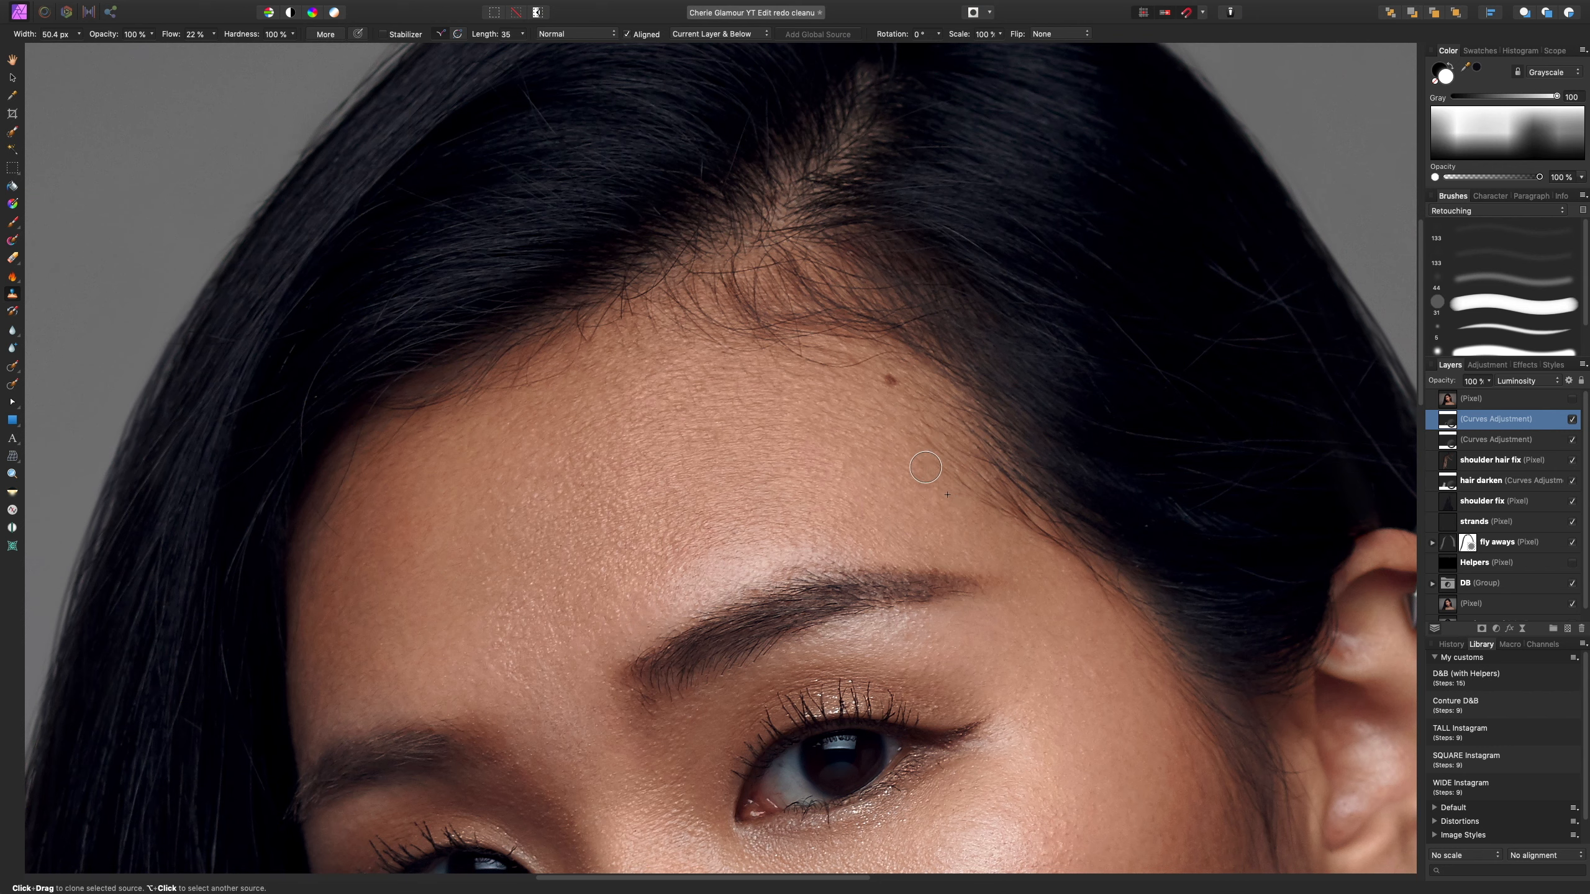
key("super+shift+n")
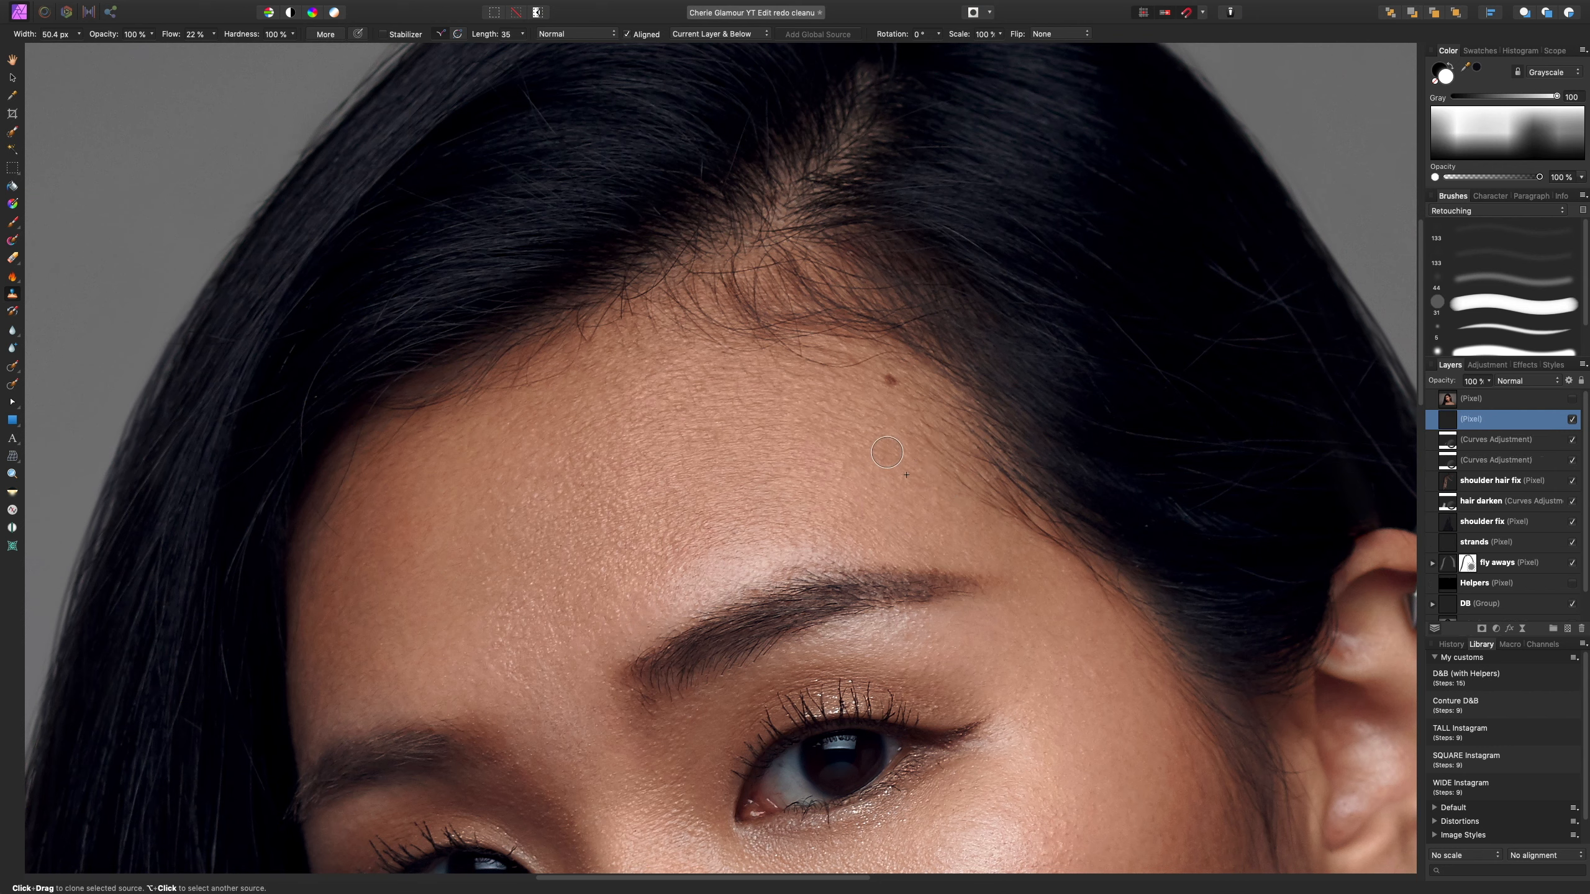
left_click(883, 460)
left_click_drag(214, 36, 217, 54)
left_click(804, 330, "alt")
left_click(749, 380, "alt")
mouse_move(748, 336)
left_mouse_down()
mouse_move(737, 370)
mouse_move(703, 334)
mouse_move(759, 386)
mouse_move(784, 349)
mouse_move(809, 386)
mouse_move(843, 364)
mouse_move(851, 362)
left_mouse_up()
left_click(757, 384, "alt")
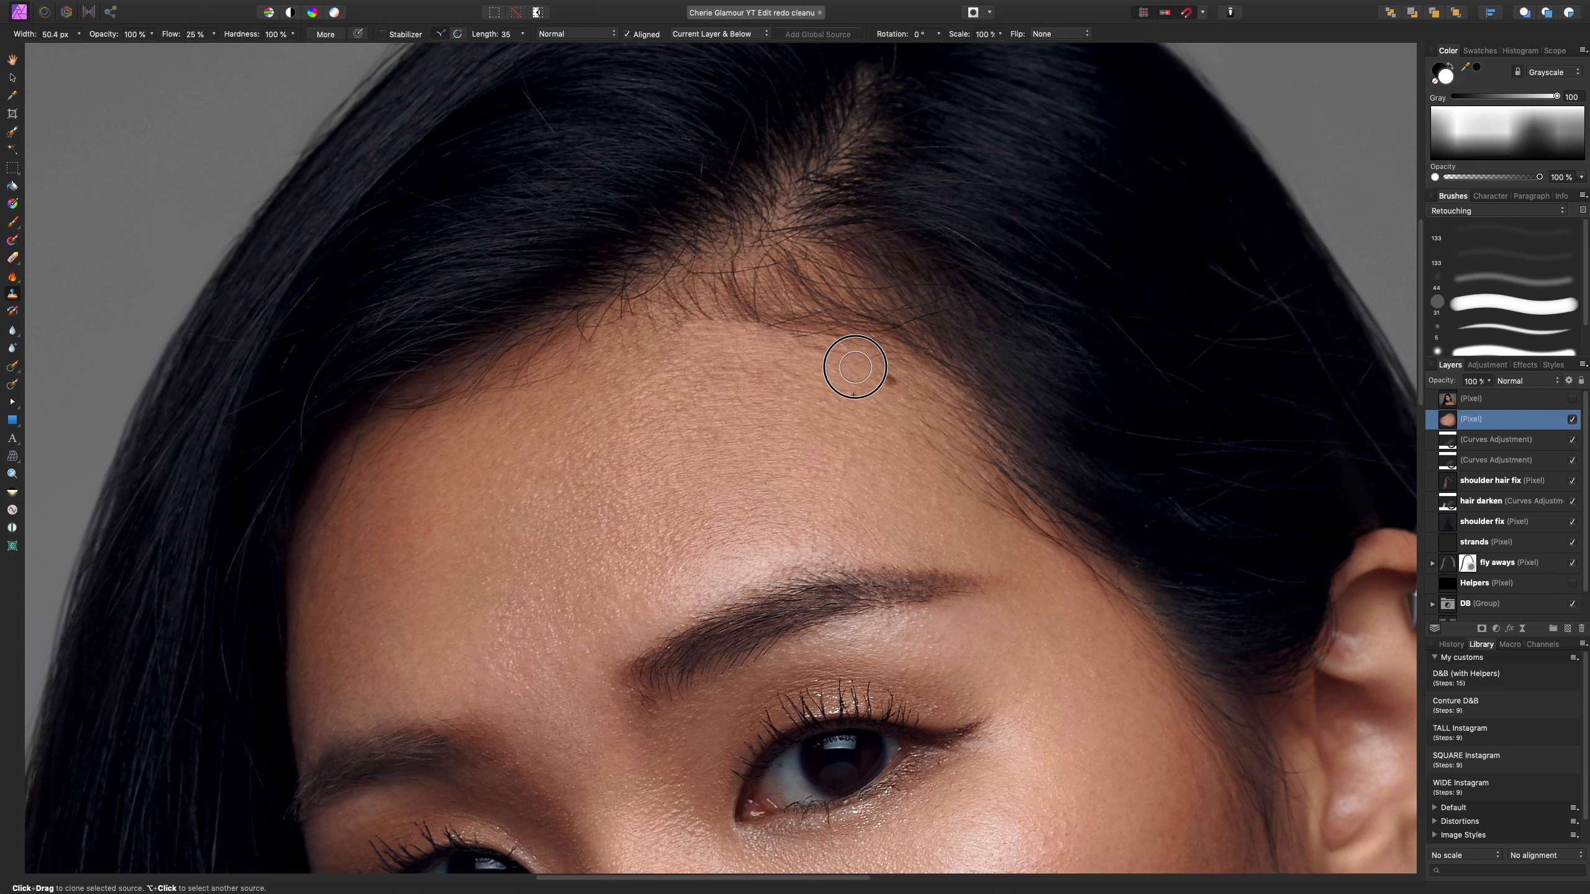
- Clone nearby forehead skin over the fine hairs between the central hairline and the mole, resampling the source for each patch
left_click(821, 398, "alt")
left_click(792, 376)
left_click(877, 395, "alt")
left_click_drag(859, 362, 838, 353)
left_click(814, 365, "alt")
left_click(814, 333)
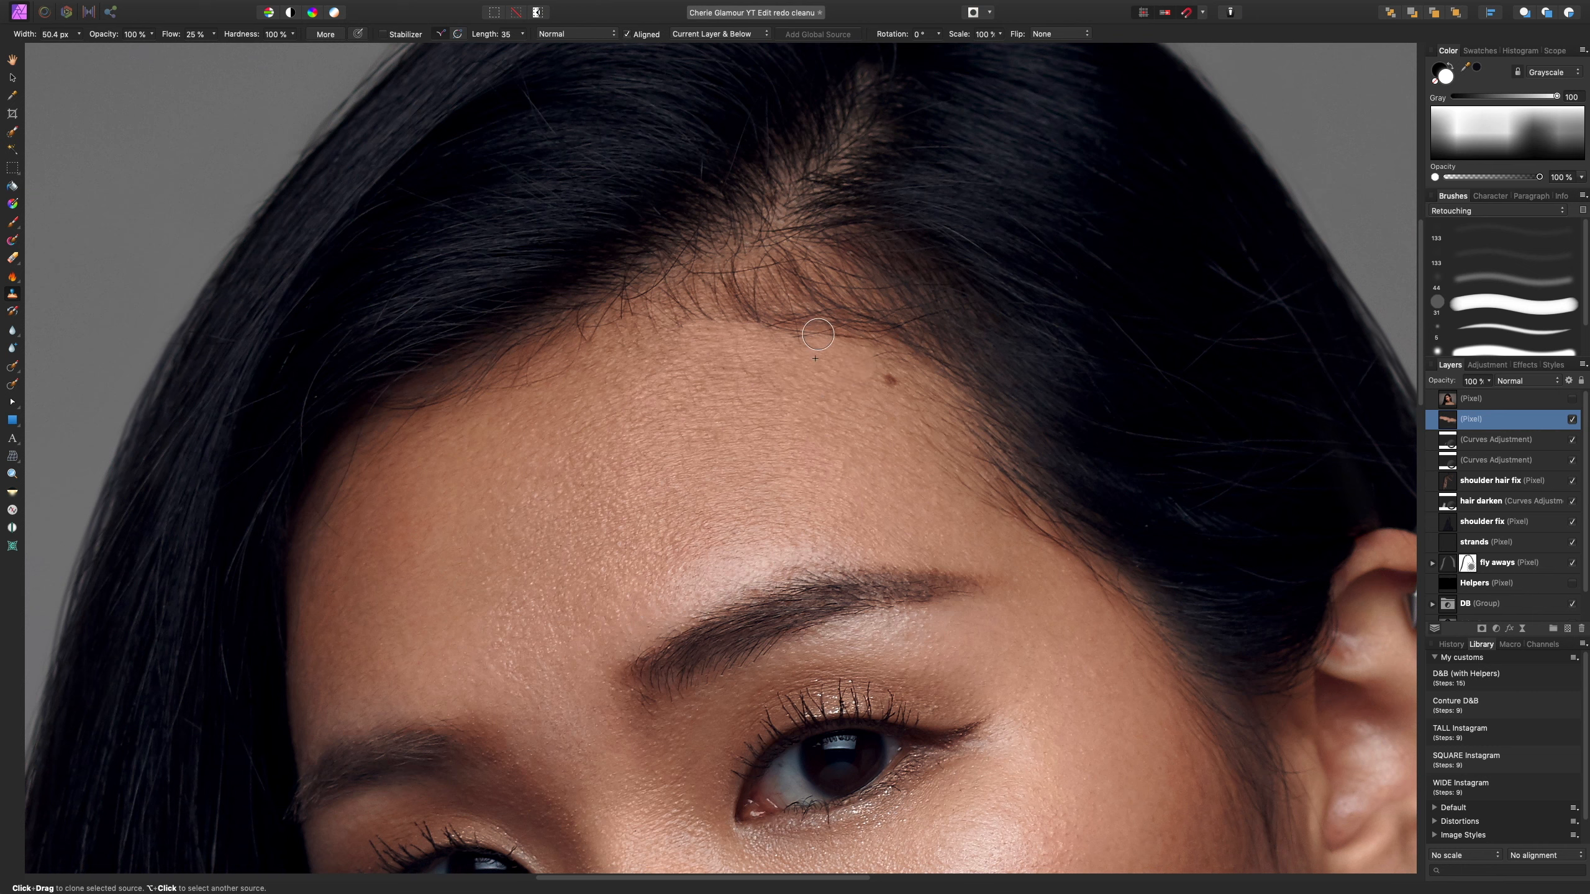
- Clone forehead skin higher into the baby hairs at the centre of the hairline, enlarging the brush to 65.2 px
left_click(754, 384, "alt")
left_click(754, 324)
left_click(751, 316)
key("]")
left_click_drag(748, 316, 712, 337)
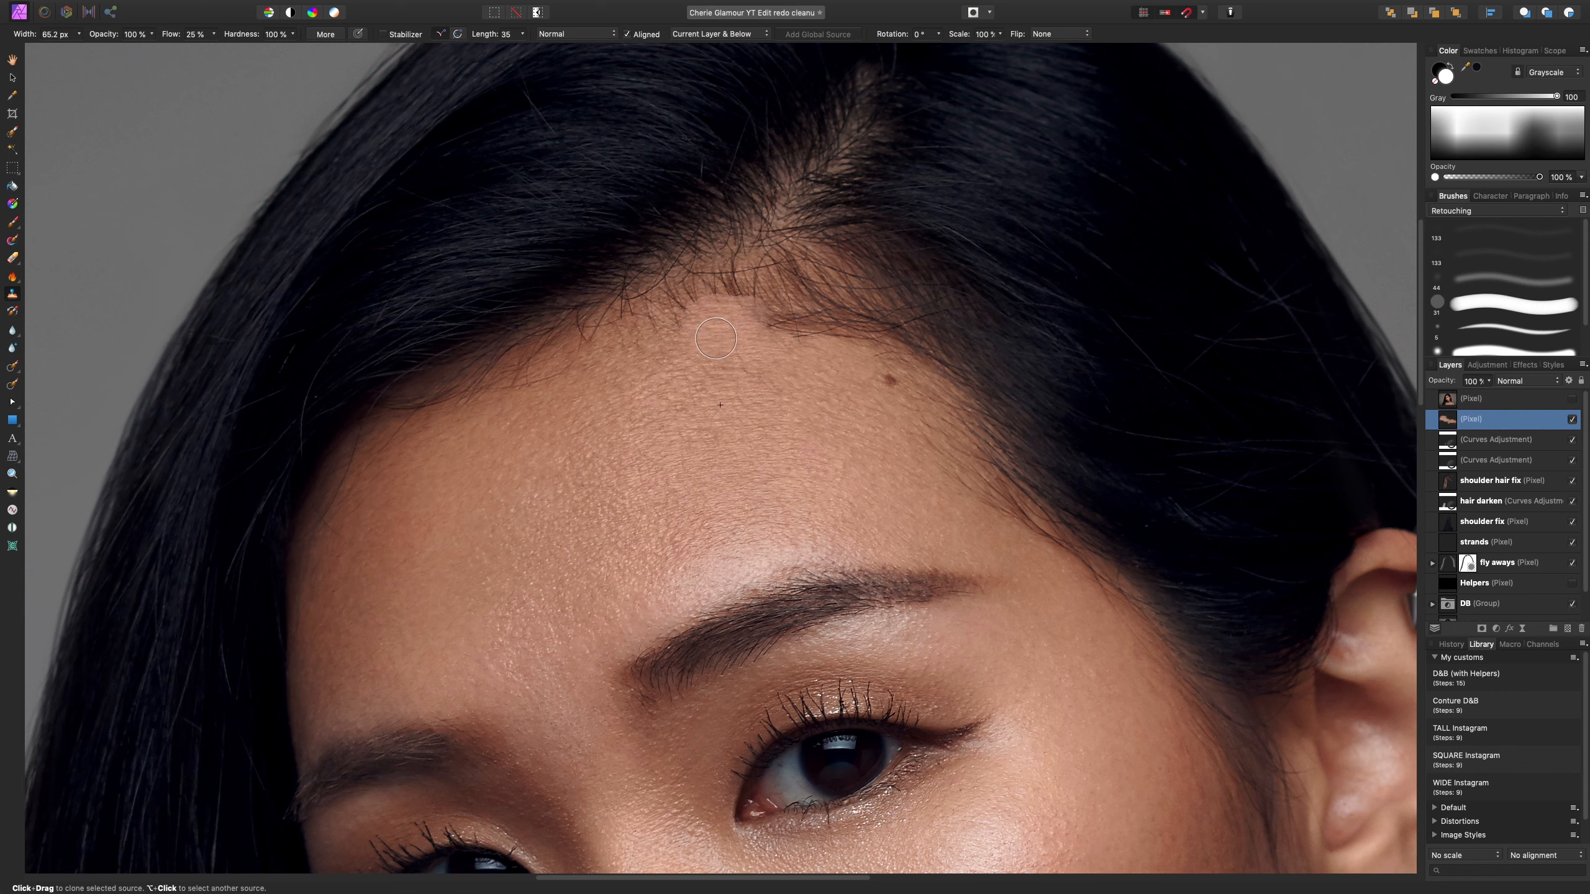
- Clone skin over the rest of the central baby hairs and back toward the mole, rotating the clone source to 355°
left_click(720, 323, "alt")
left_click(688, 312)
mouse_move(688, 312)
left_mouse_down()
mouse_move(740, 369)
mouse_move(726, 372)
mouse_move(740, 342)
mouse_move(796, 367)
mouse_move(766, 320)
mouse_move(800, 334)
mouse_move(817, 376)
mouse_move(829, 329)
mouse_move(827, 362)
left_mouse_up()
left_click(732, 371, "alt")
key("Left")
left_click(739, 346)
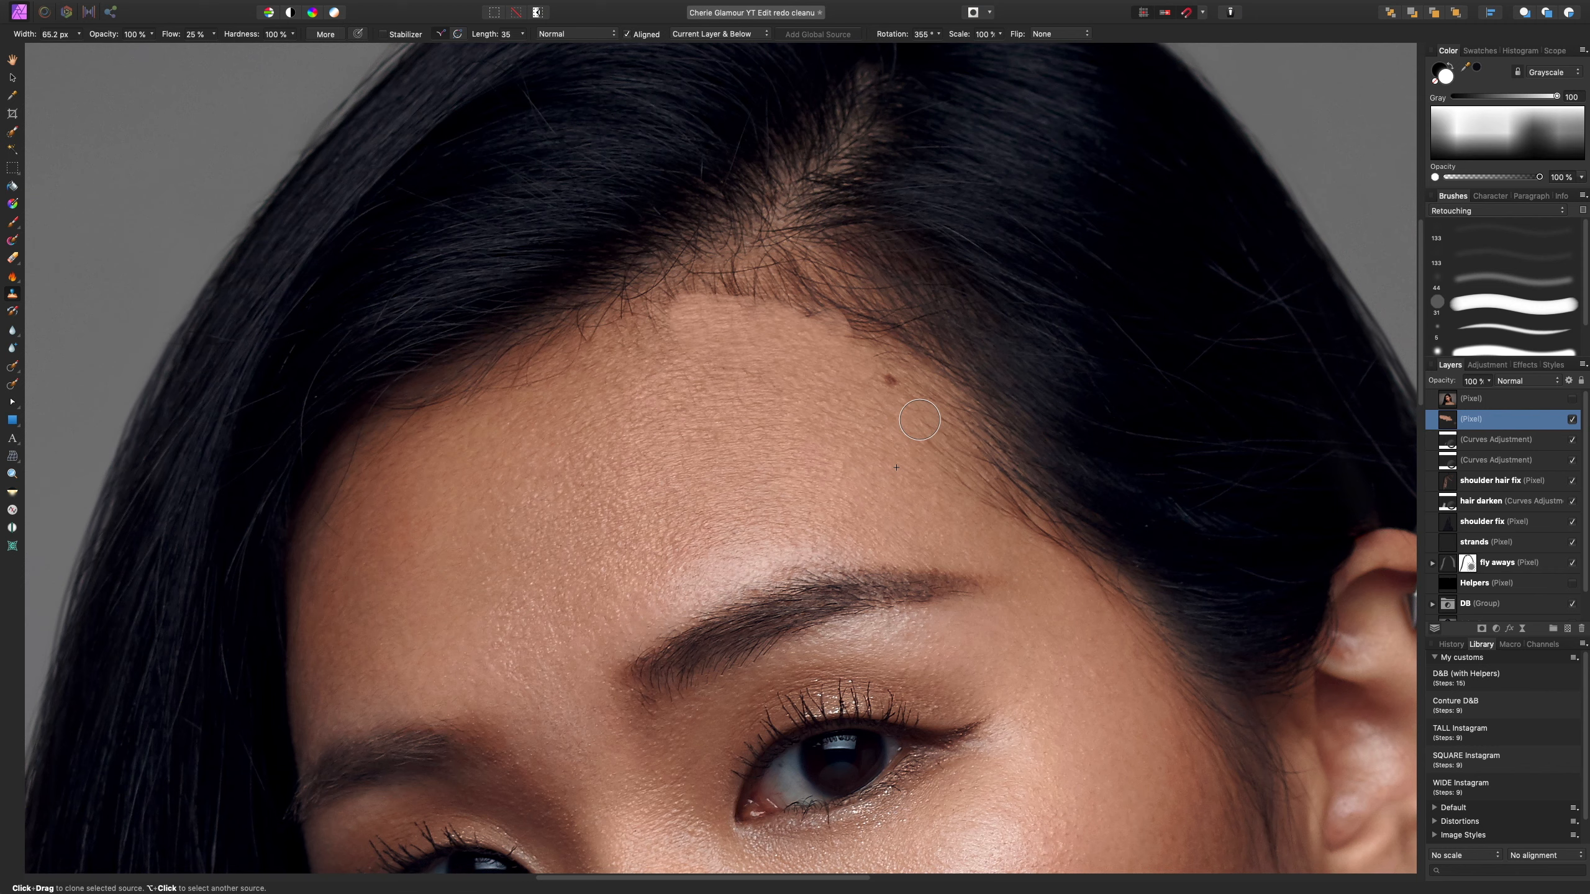
- Clone forehead skin over the fine hairs beside the mole and along the hairline toward the temple, varying the brush size
left_click_drag(939, 339, 939, 370)
scroll(940, 34, "up", 1)
key("bracketleft")
key("bracketleft")
key("bracketleft")
key("bracketleft")
key("bracketleft")
mouse_move(937, 438)
left_mouse_down()
mouse_move(971, 469)
mouse_move(935, 469)
mouse_move(976, 475)
mouse_move(965, 456)
mouse_move(1065, 554)
left_mouse_up()
key("bracketright")
key("bracketright")
key("bracketright")
key("bracketright")
key("bracketright")
mouse_move(854, 334)
left_mouse_down()
mouse_move(760, 300)
mouse_move(691, 371)
mouse_move(811, 301)
mouse_move(848, 318)
mouse_move(865, 362)
mouse_move(907, 365)
mouse_move(946, 427)
left_mouse_up()
- Blend the cloned skin into the central hairline and its two sides, lowering the clone flow to 6% and the brush to 20.1 px
key("bracketright")
key("bracketright")
scroll(940, 39, "up", 2)
key("bracketleft")
key("bracketleft")
key("bracketleft")
key("bracketleft")
left_click_drag(646, 323, 634, 345)
left_click_drag(213, 33, 190, 53)
left_click_drag(786, 245, 689, 274)
key("bracketleft")
key("bracketleft")
left_click_drag(855, 281, 896, 328)
key("super+0")
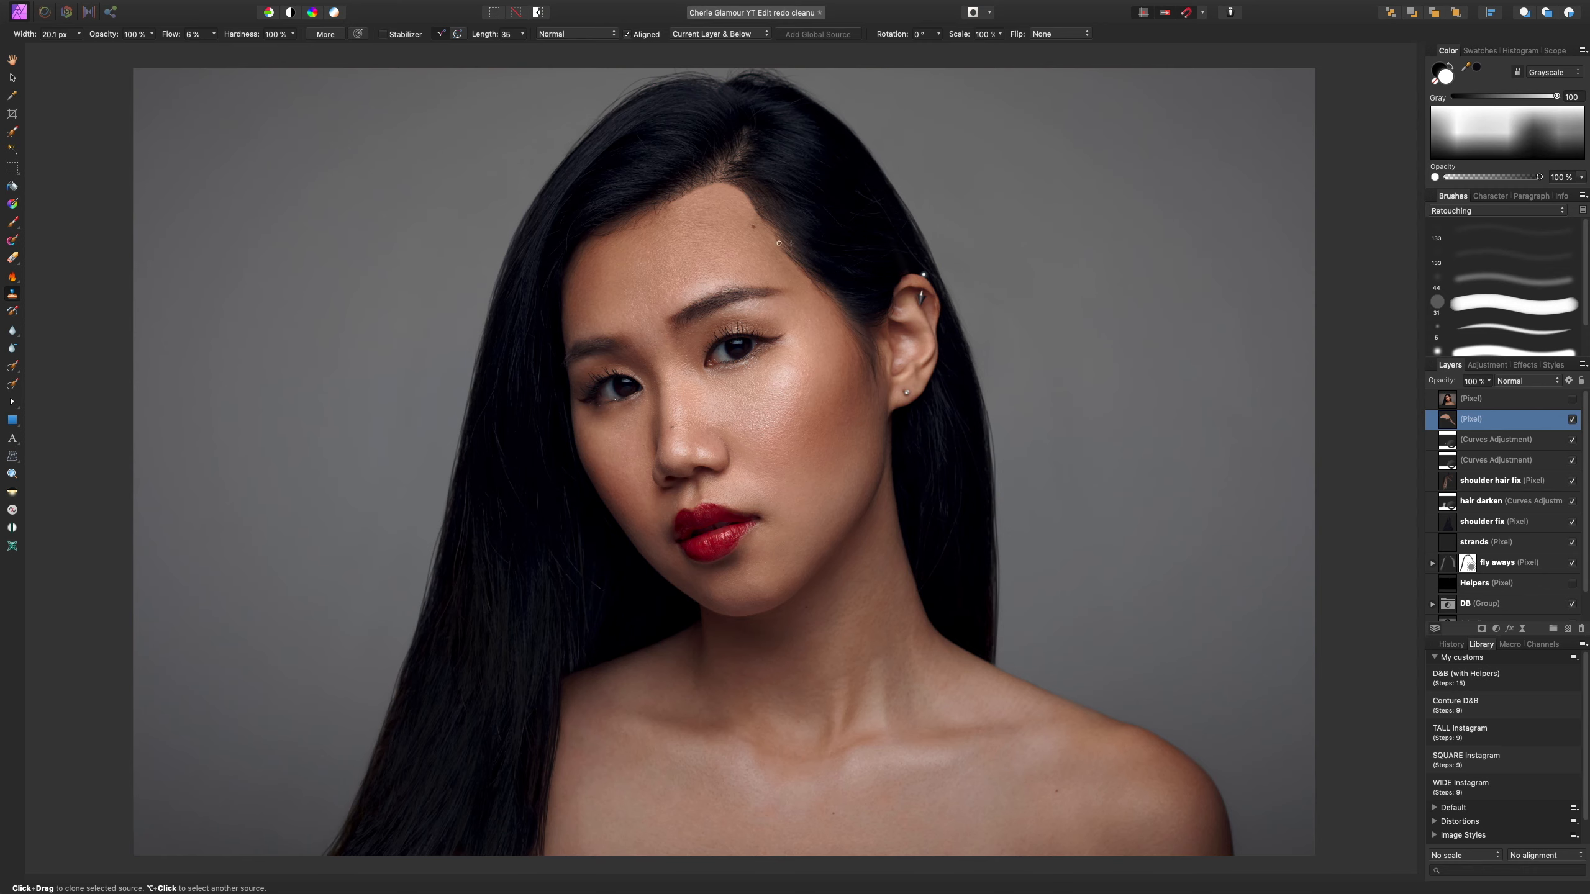
- Add a Curves adjustment with lowered midtones above the cloned skin layer and invert its mask
scroll(774, 228, "up", 10)
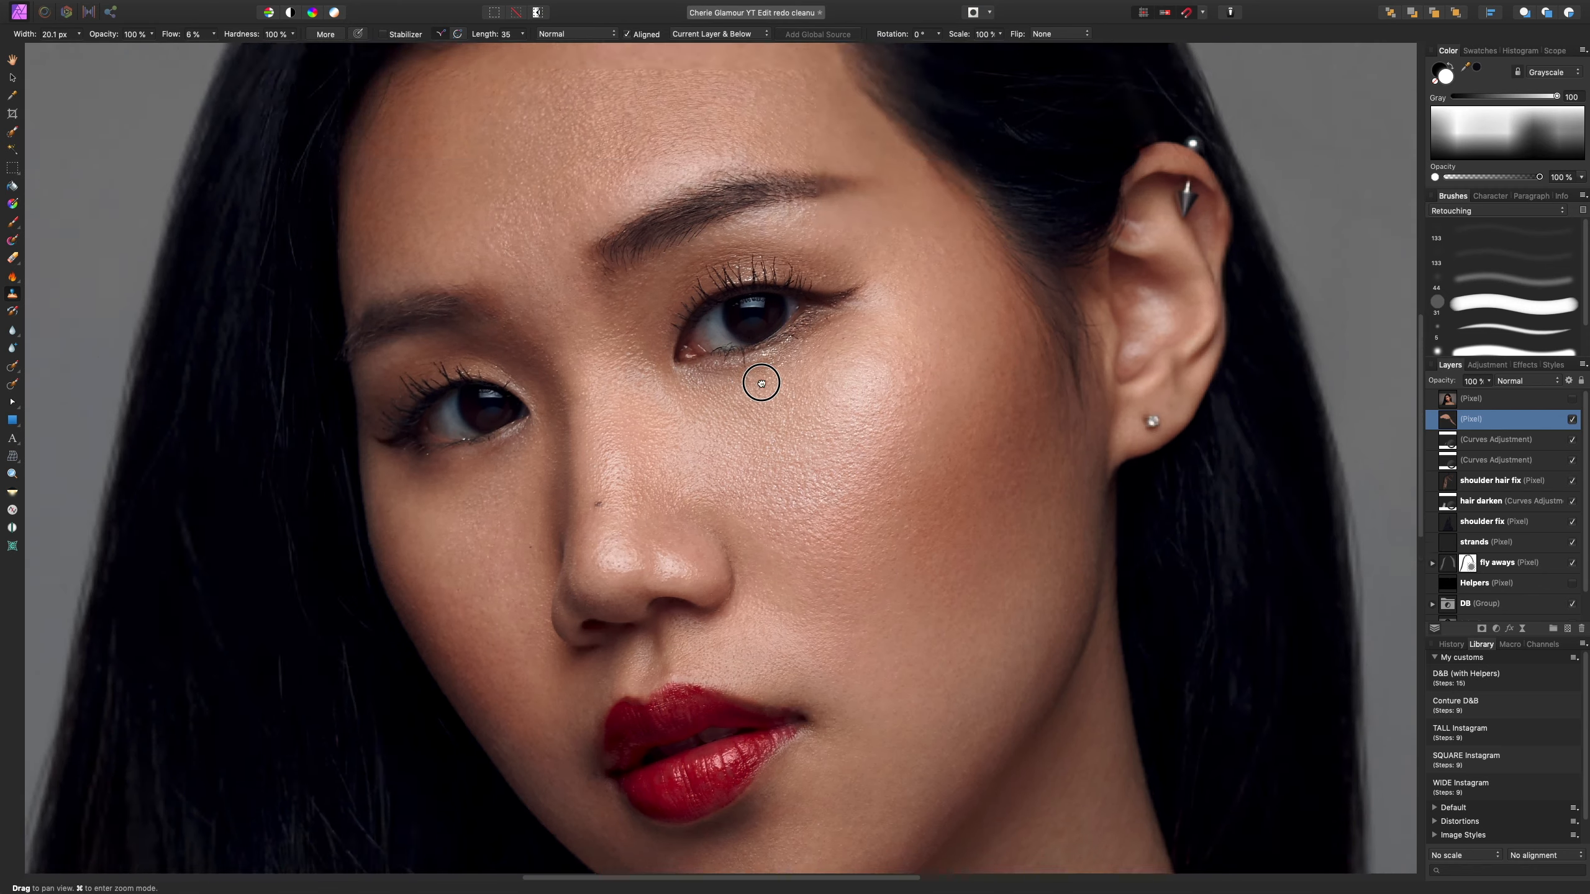
scroll(842, 385, "up", 3)
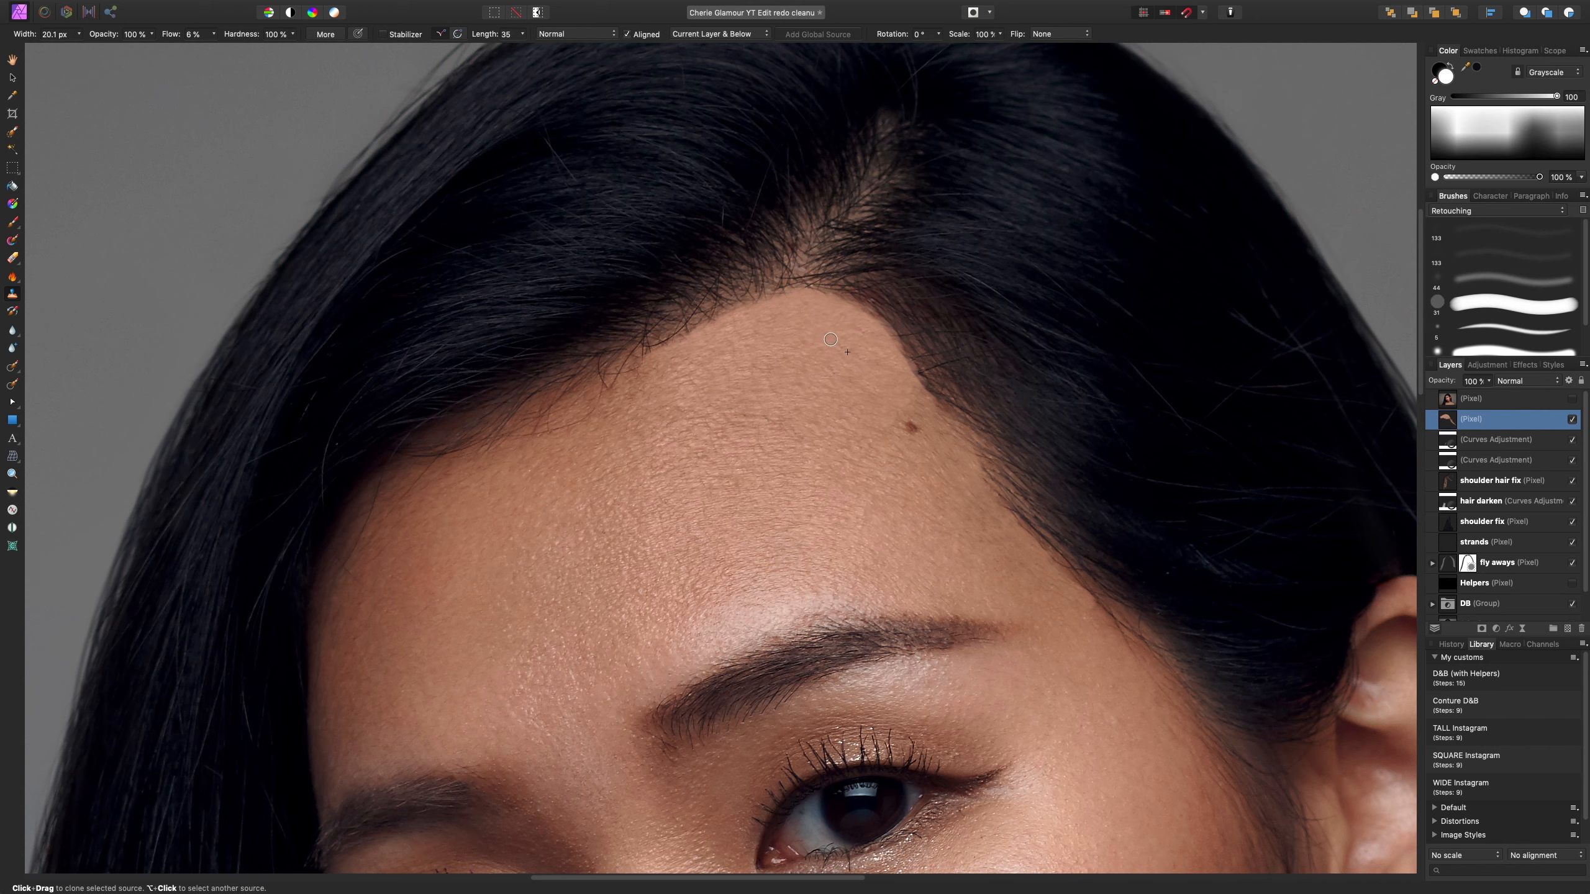
left_click(792, 340, "alt")
left_click(1497, 628)
left_click(1509, 759)
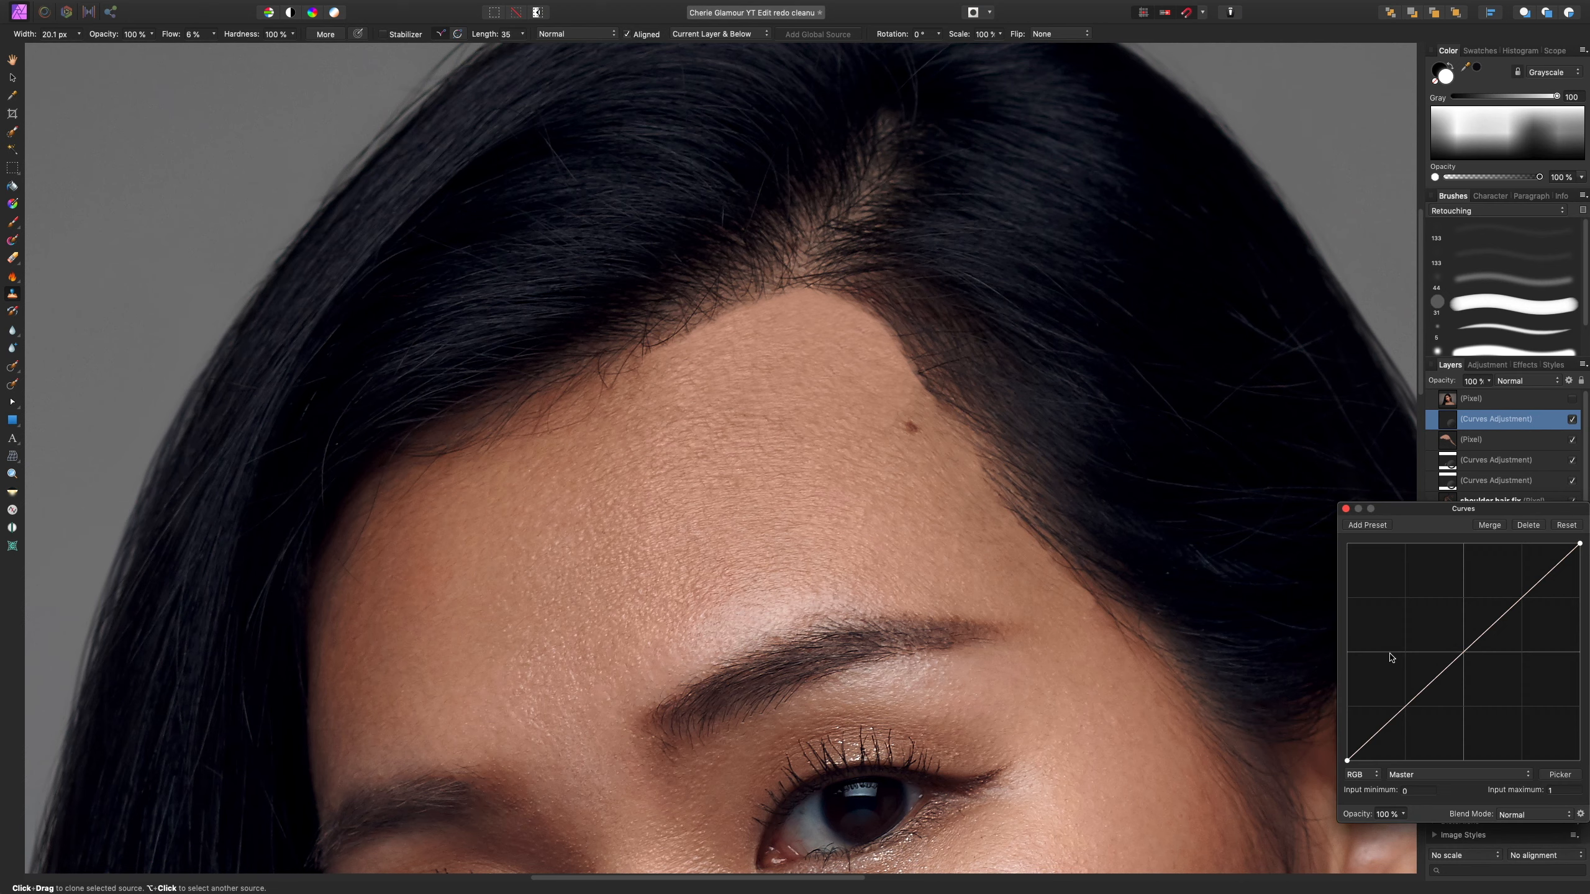
left_click_drag(1460, 656, 1465, 683)
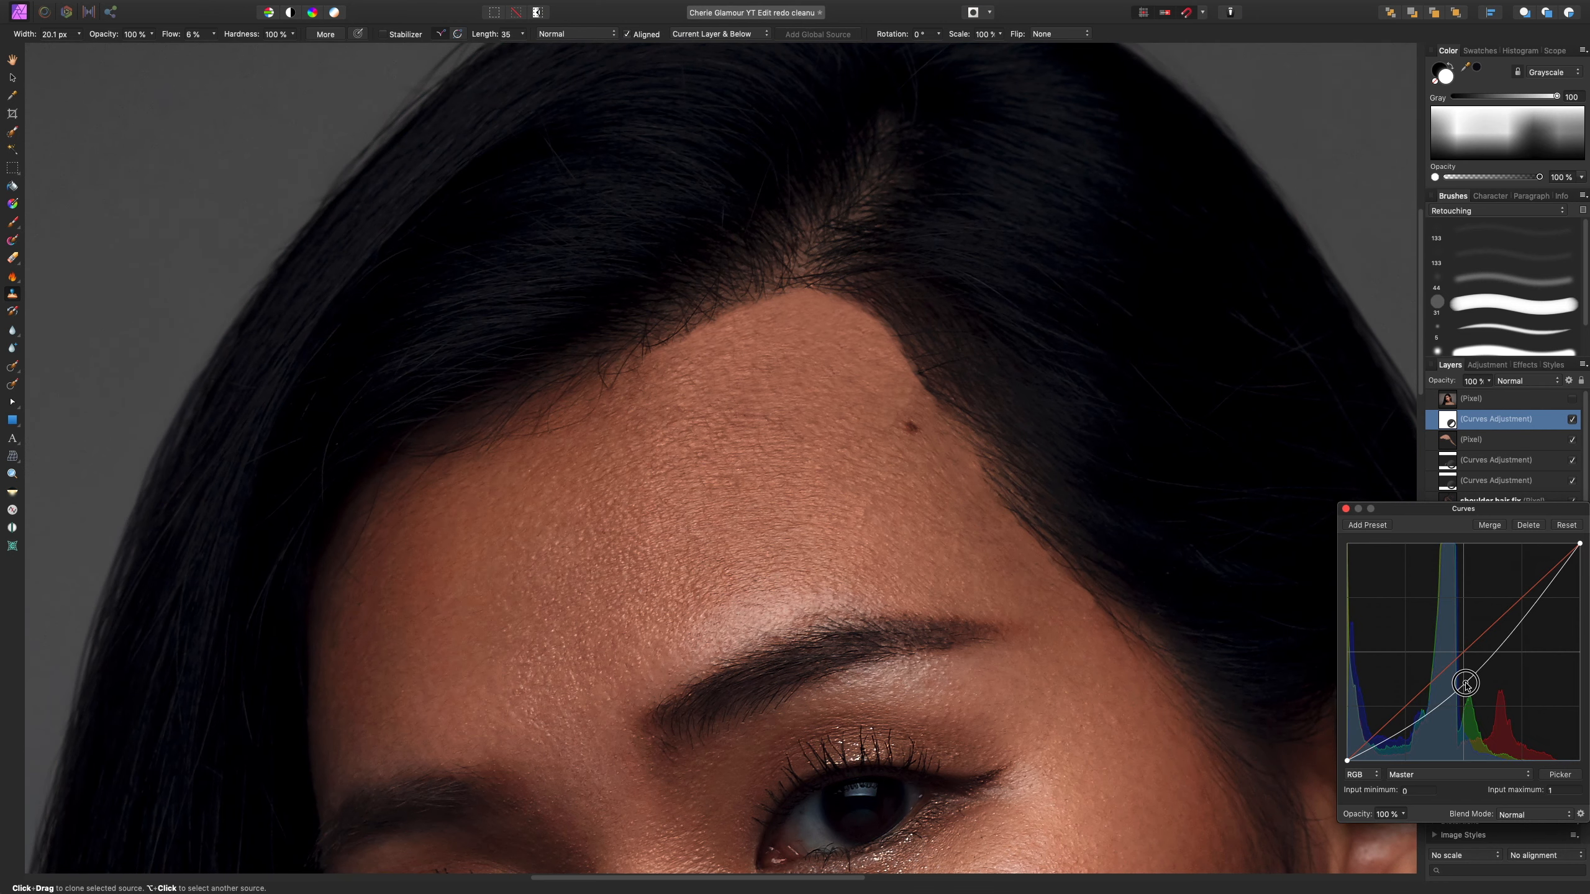
left_click(1346, 509)
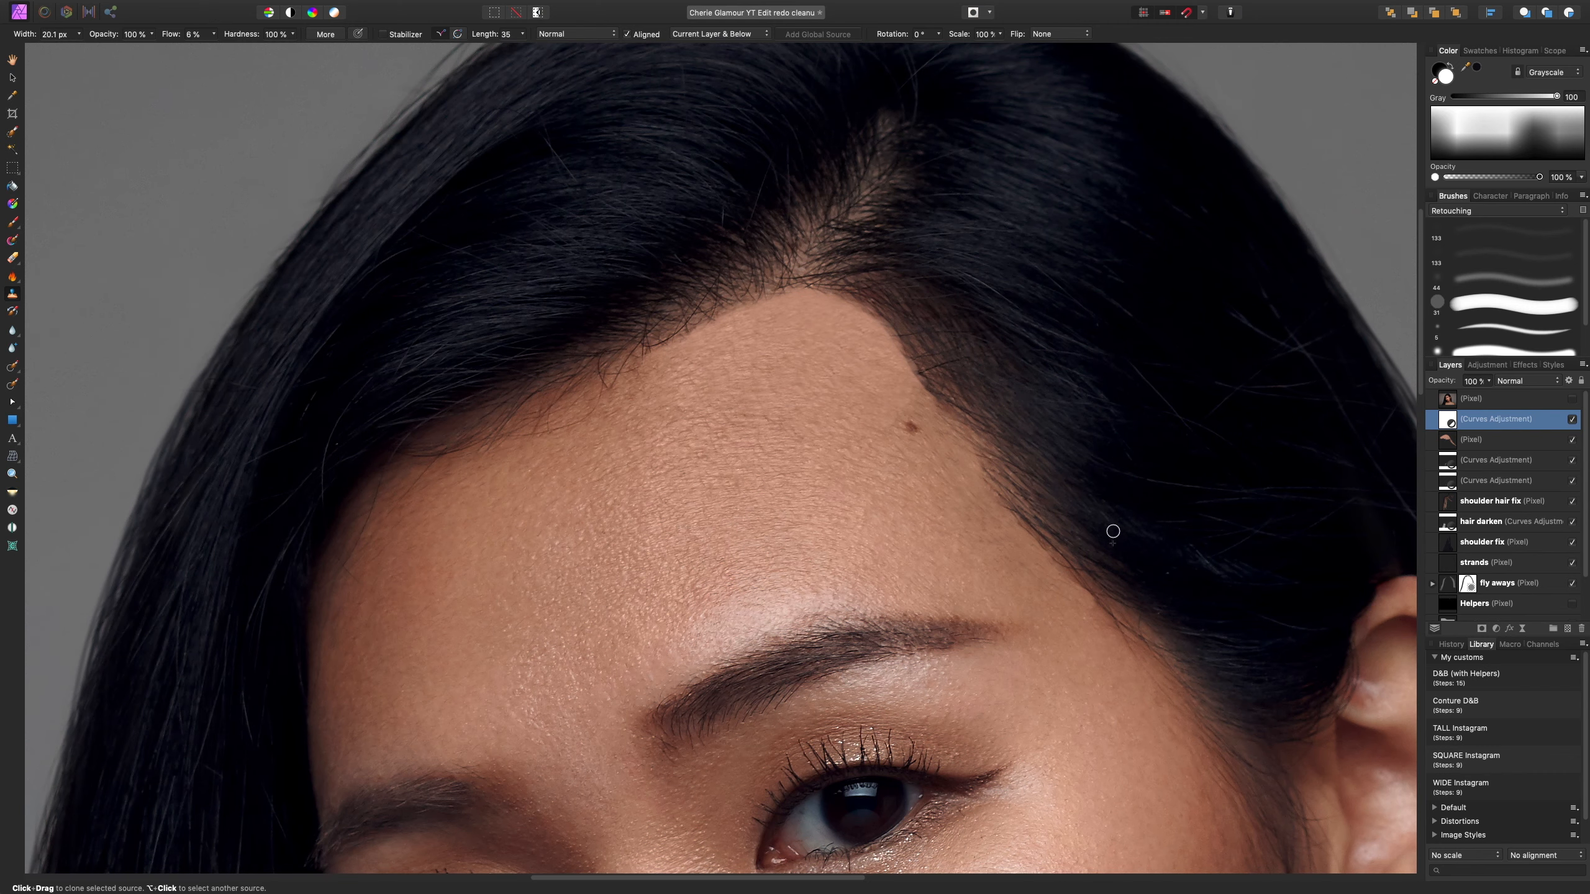
- Paint white on the Curves mask along the forehead hairline with a soft brush at 2% flow, enlarged to 101.4 px
key("b")
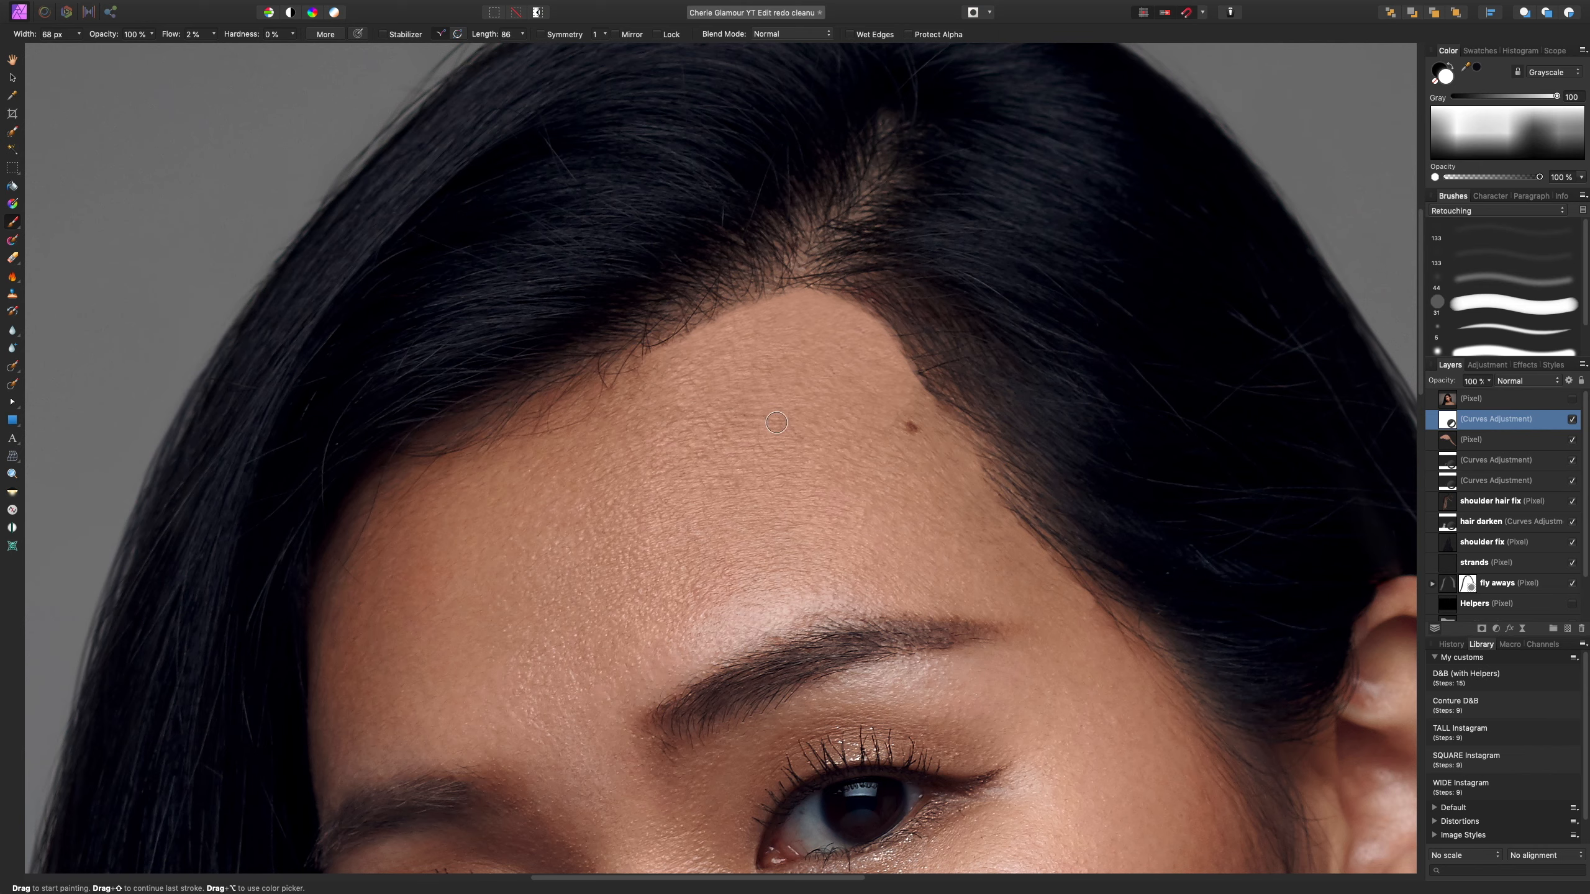
scroll(777, 426, "down", 3)
scroll(771, 453, "down", 3)
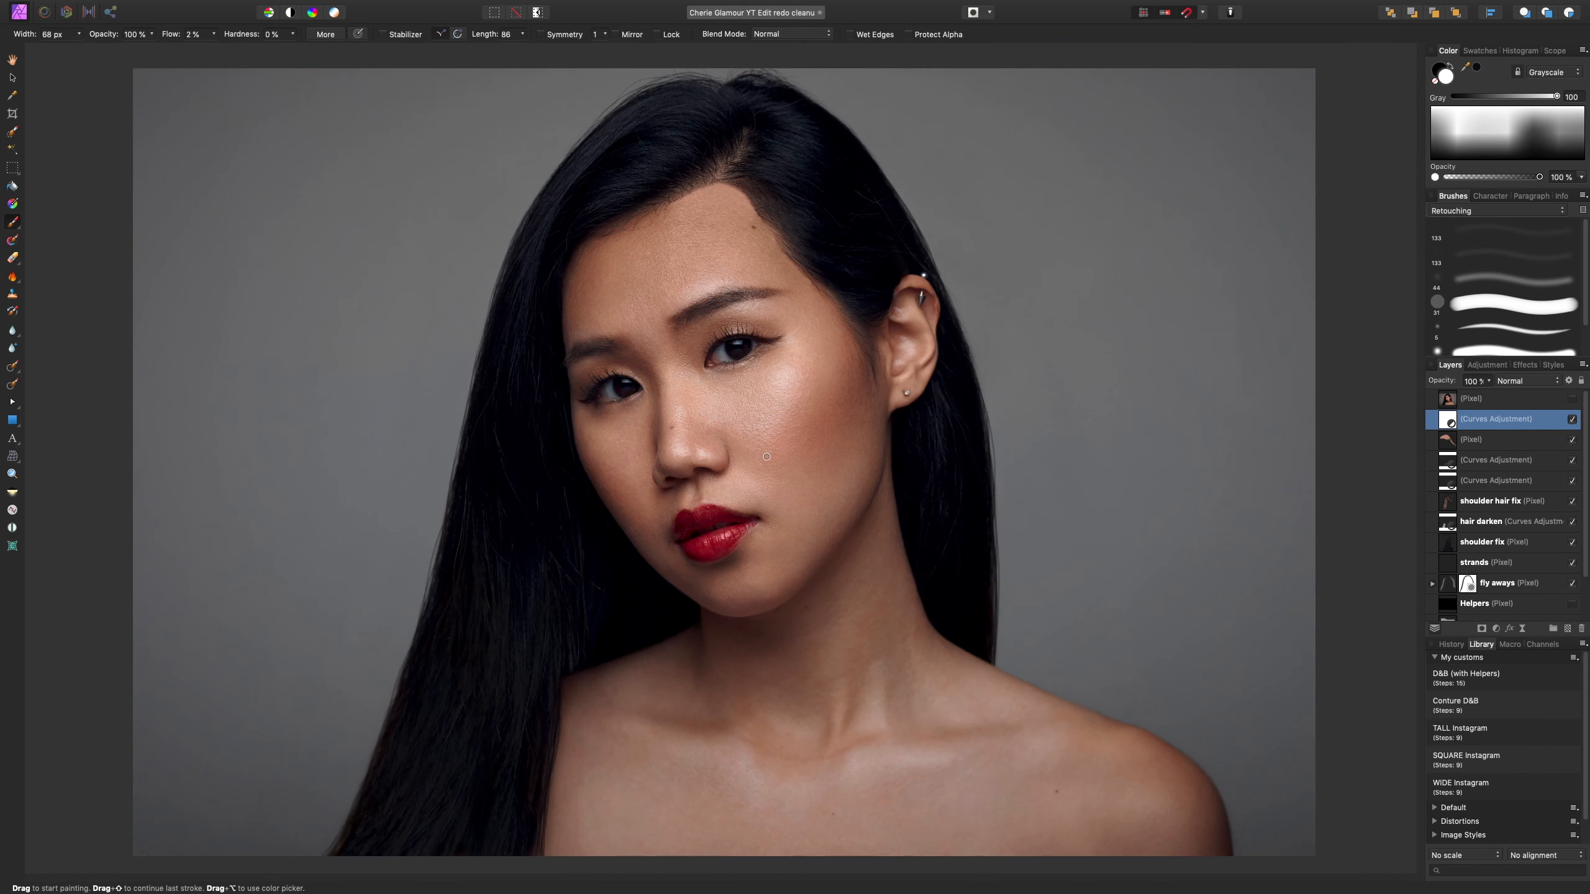
scroll(815, 484, "up", 3)
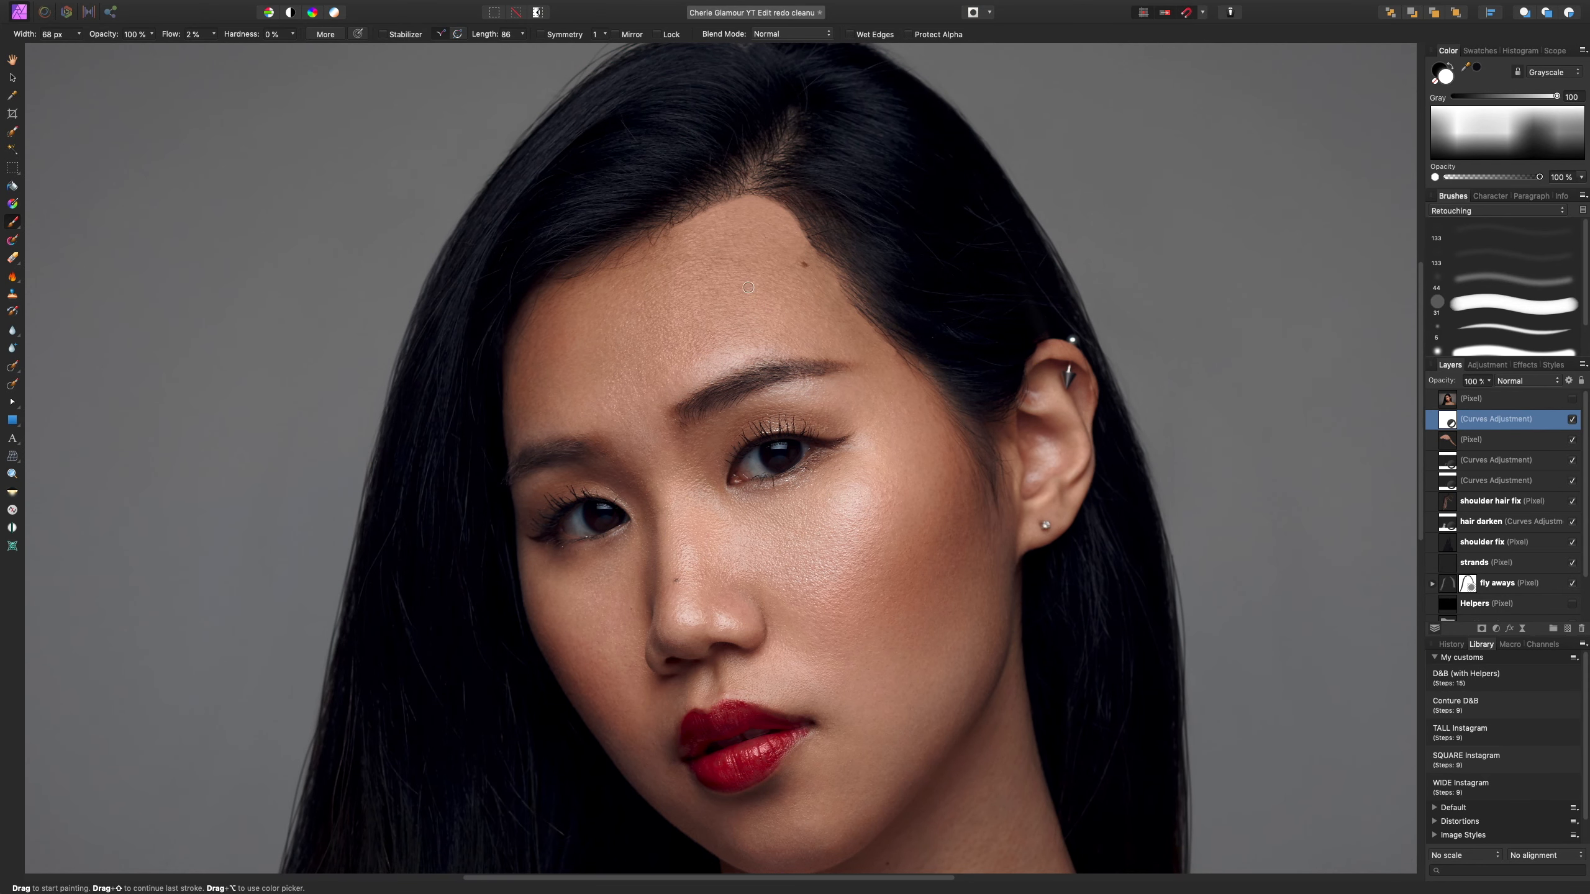
key("bracketright")
key("bracketright")
key("bracketright")
key("bracketleft")
key("bracketleft")
key("bracketleft")
key("bracketleft")
key("bracketright")
key("bracketright")
key("bracketright")
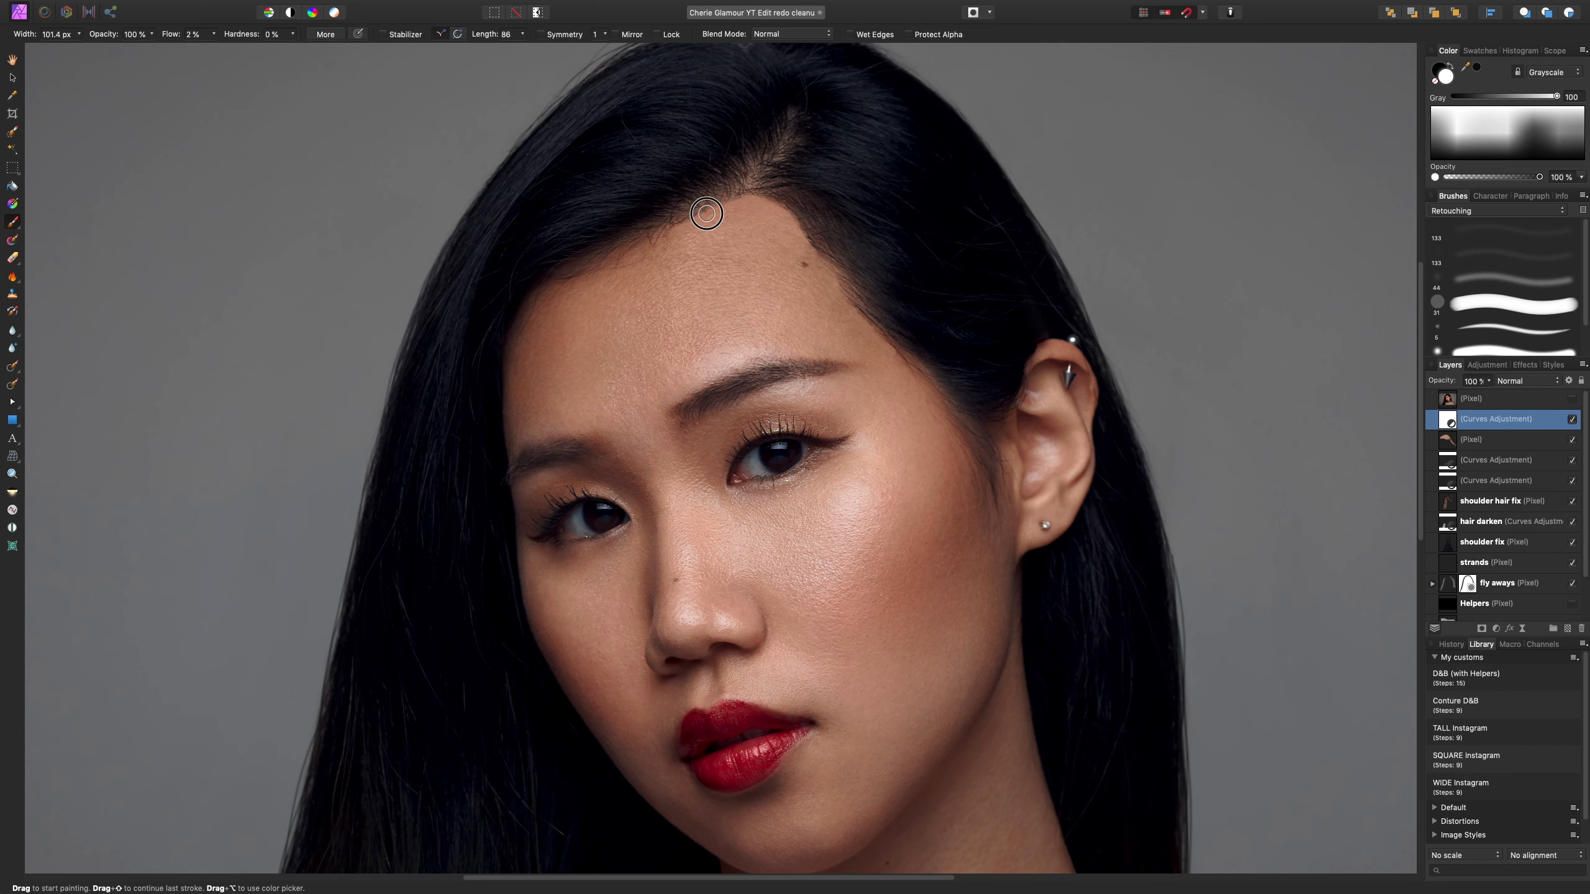
- Paint the Curves darkening into the exposed scalp at the hair parting, reducing the brush to 73.8 px
key("bracketright")
key("bracketleft")
key("bracketleft")
key("bracketleft")
key("bracketleft")
key("bracketright")
key("bracketright")
key("bracketright")
key("]")
key("]")
key("]")
key("]")
key("]")
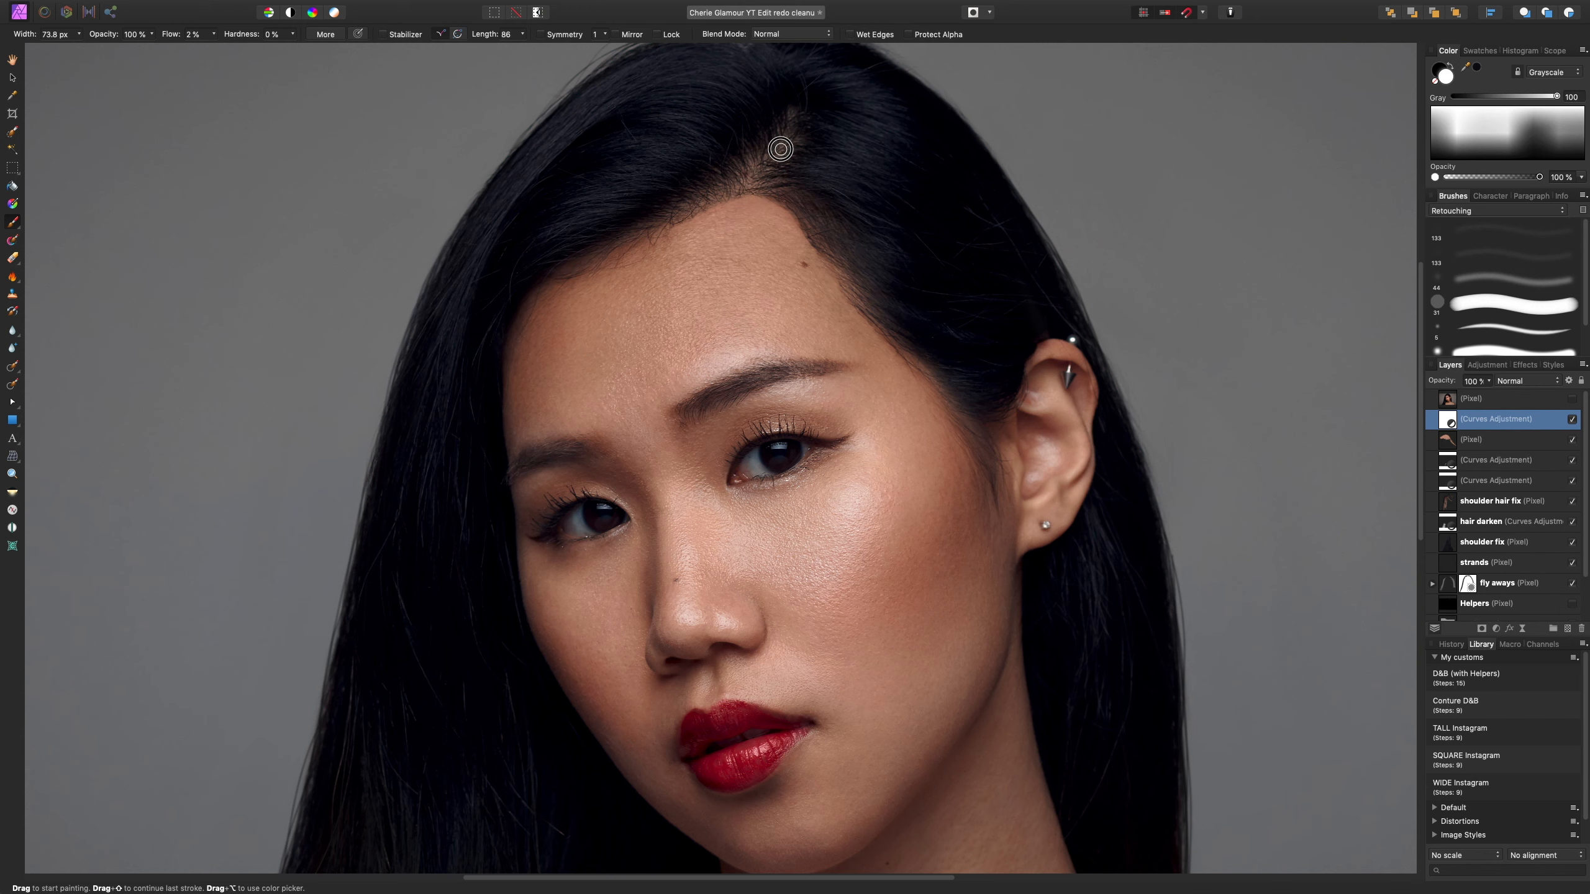
- Build up the Curves darkening along the hairline's edge with a 102.4 px brush, refining it at 53.5 px
key("[")
key("[")
key("[")
key("[")
key("]")
key("]")
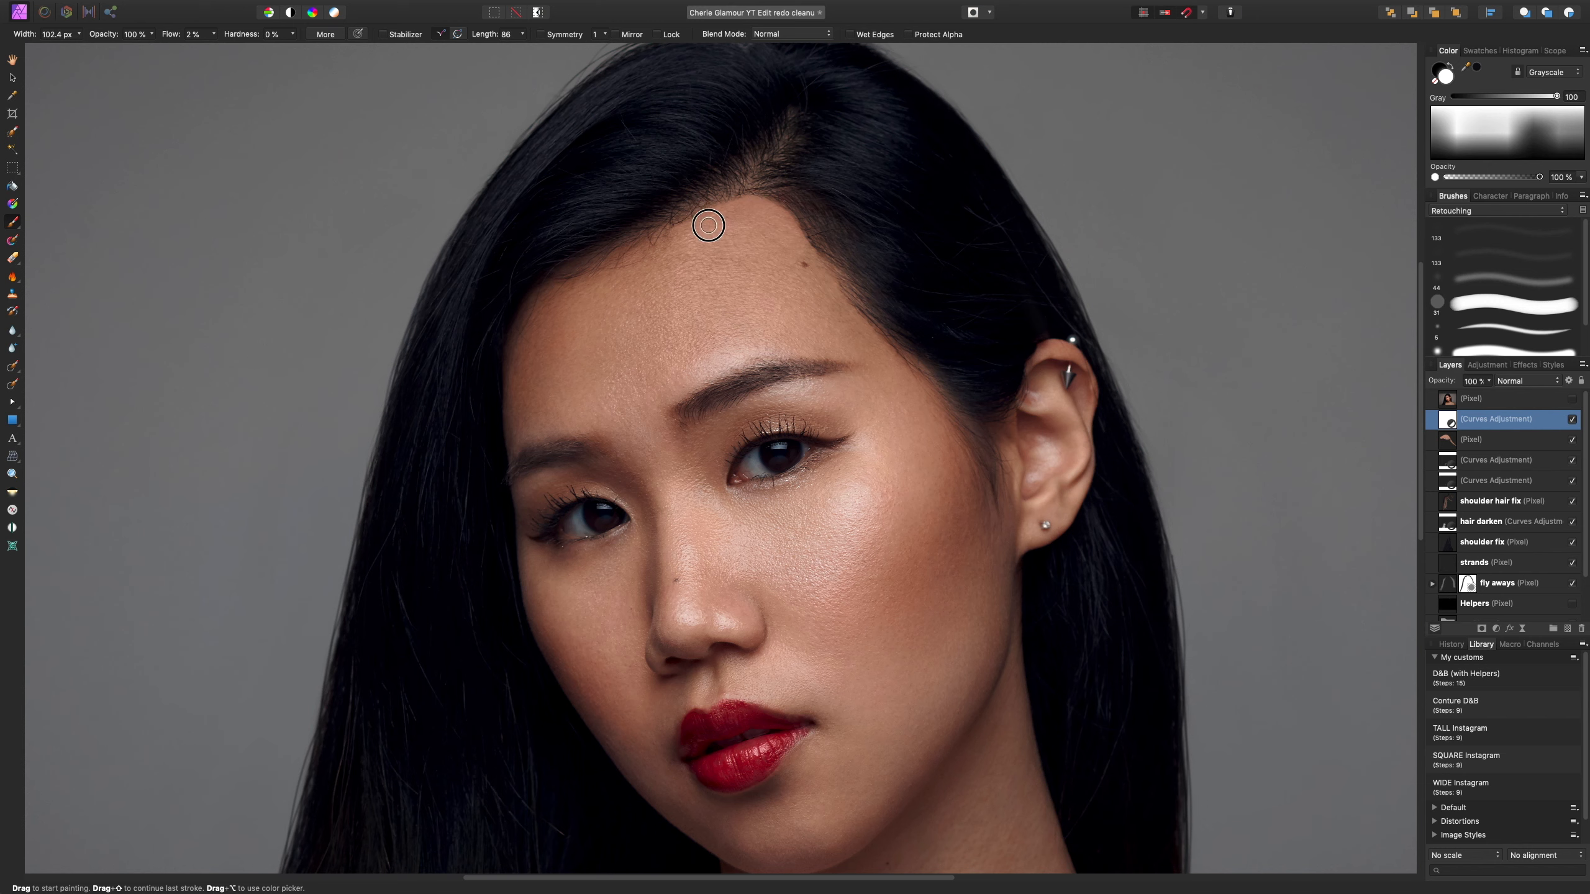
key("[")
key("[")
- Toggle the new Curves adjustment off and on to compare the hairline shading before and after
left_click(1573, 420)
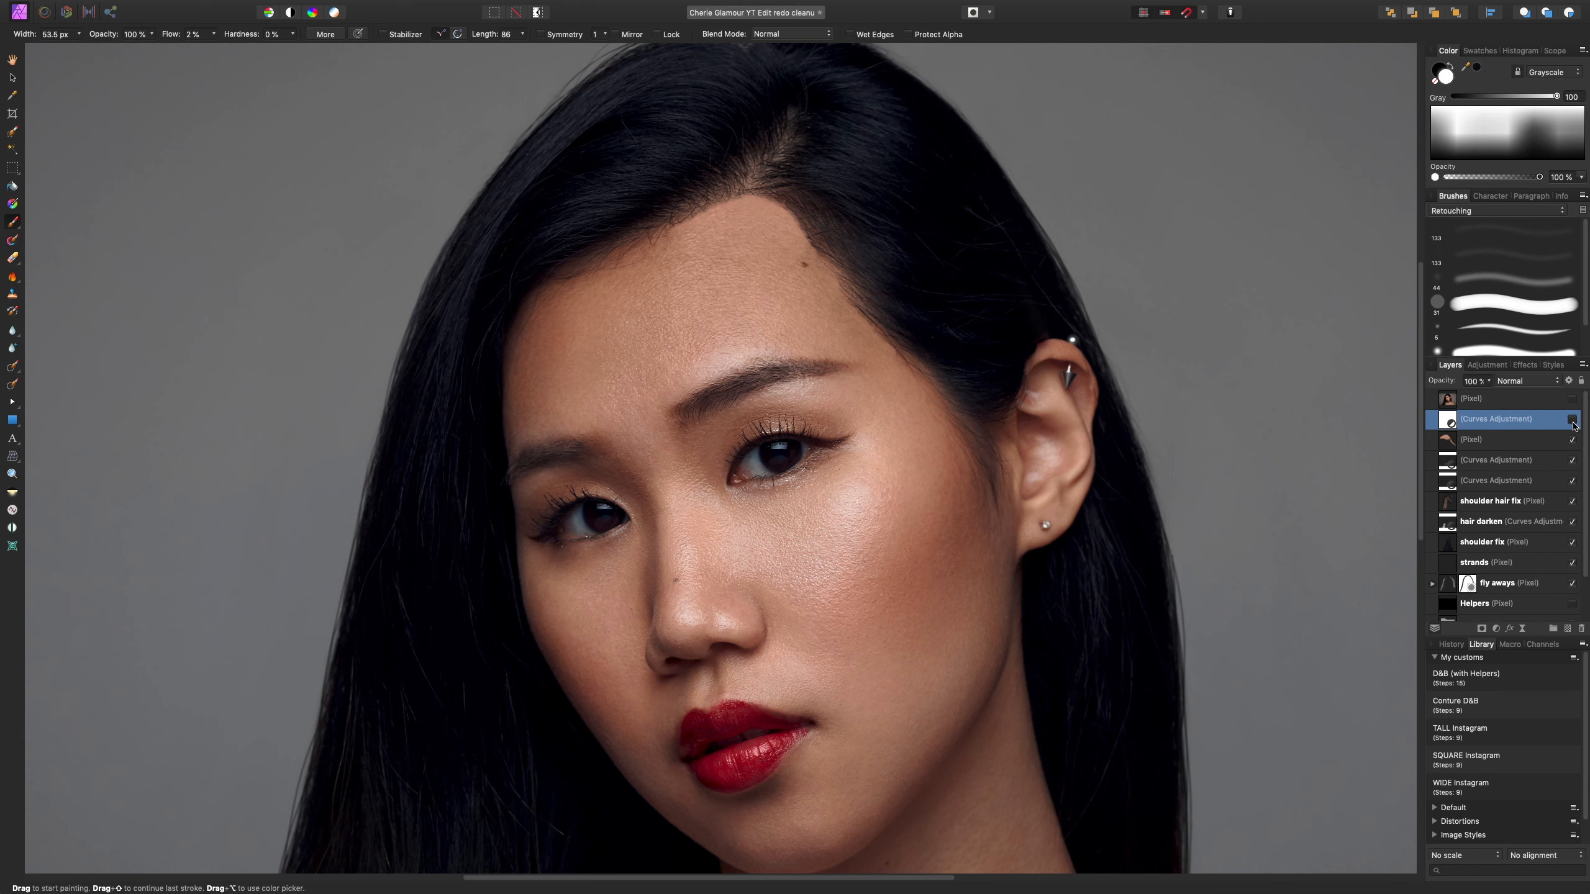
left_click(1573, 420)
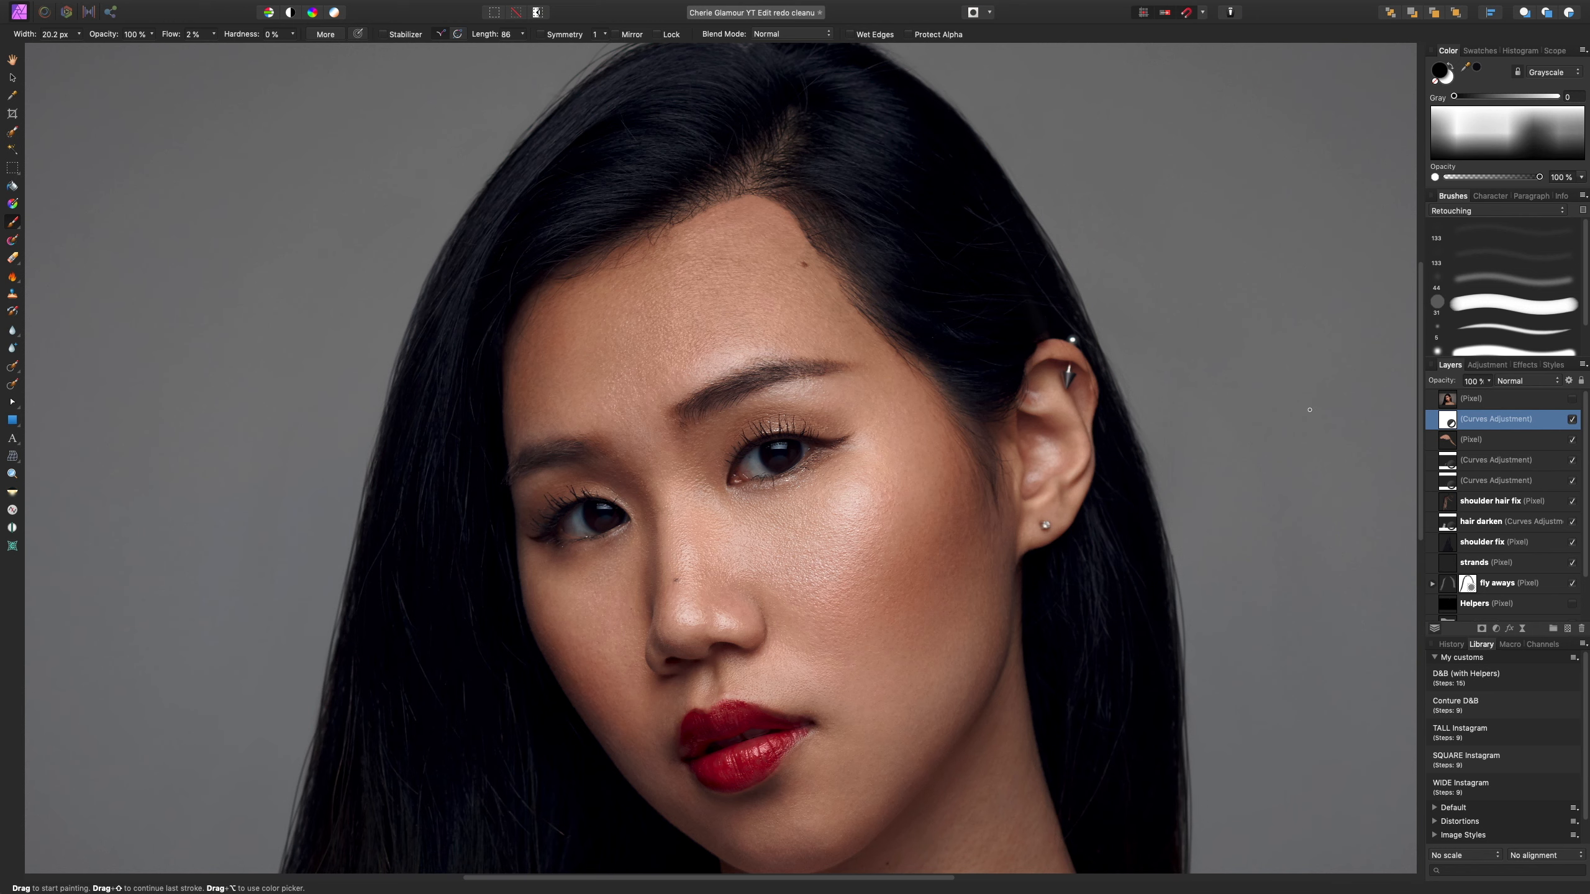
left_click(1573, 420)
left_click(1573, 421)
left_click(1573, 420)
left_click(1573, 421)
- Set the hairline Curves adjustment's blend mode to Luminosity
left_click(1535, 383)
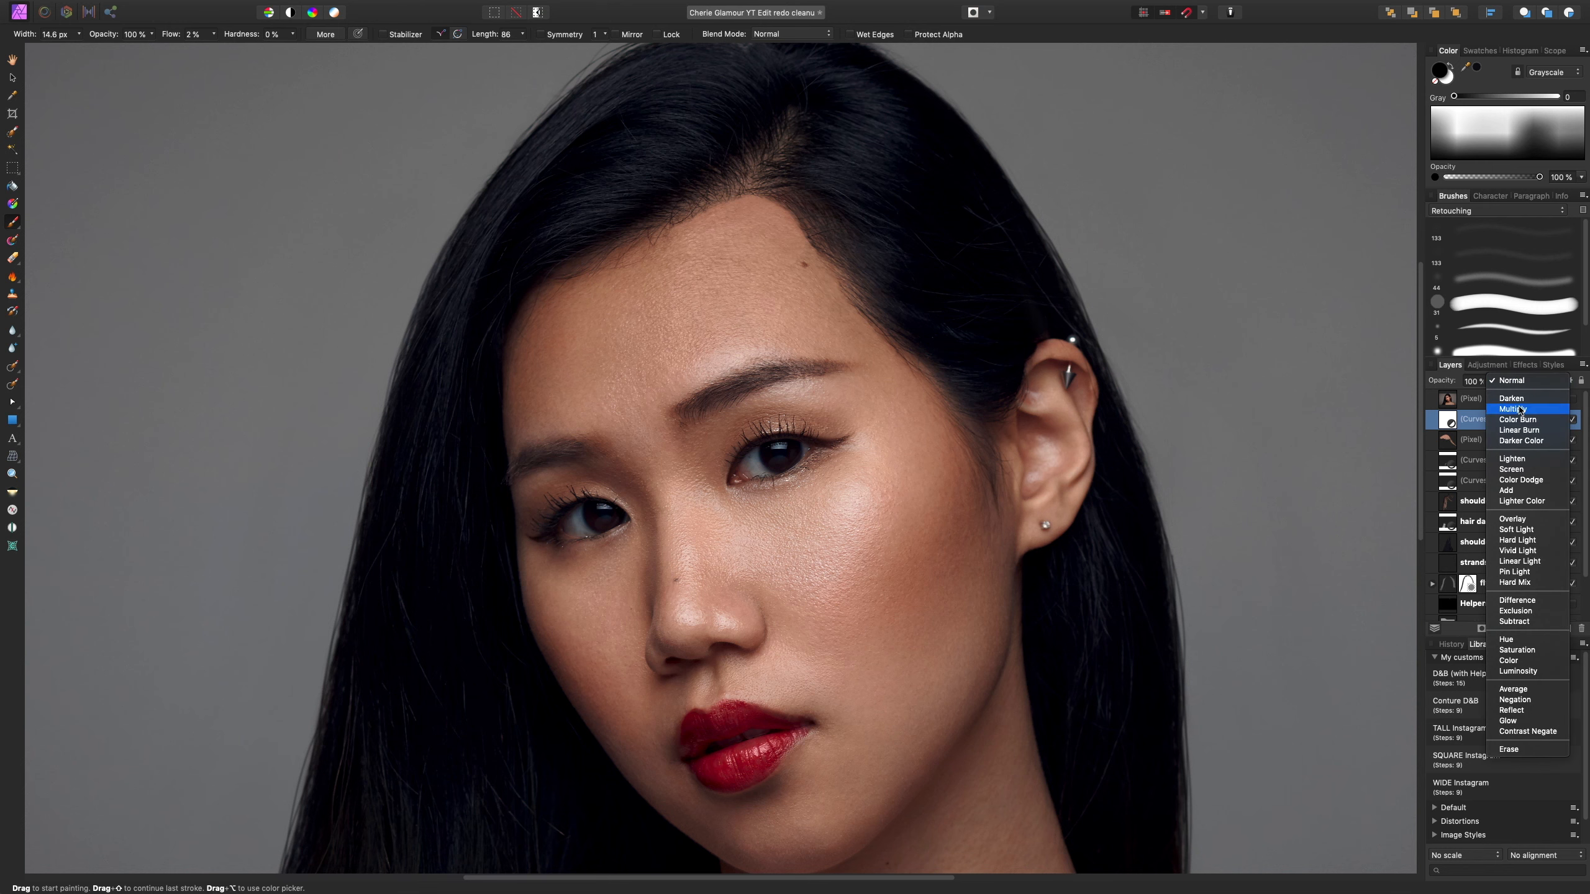
left_click(1512, 671)
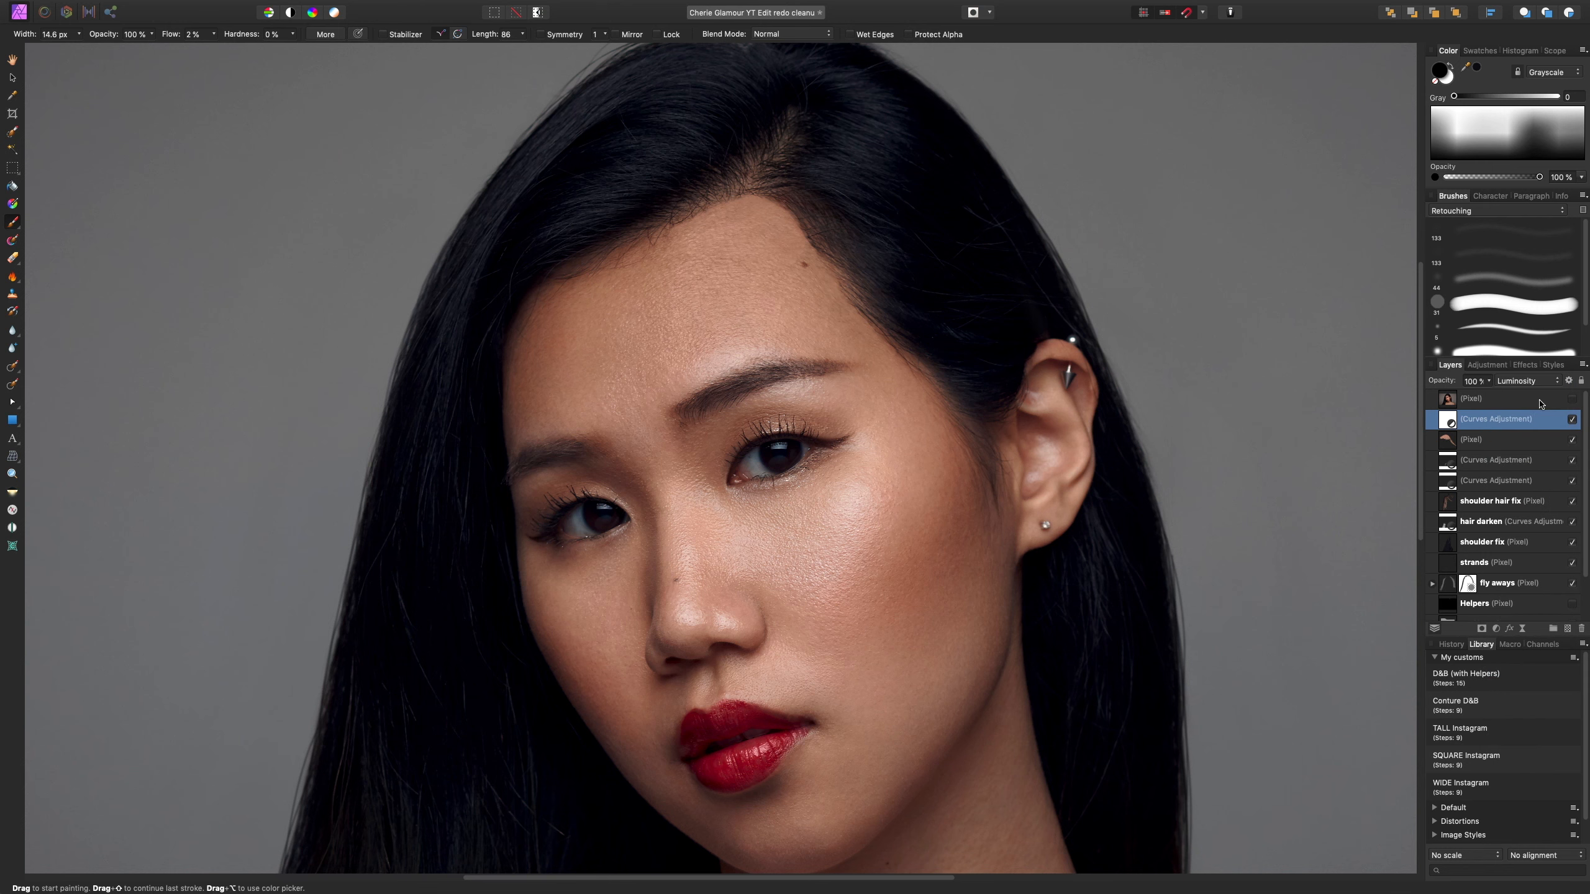
left_click(1536, 381)
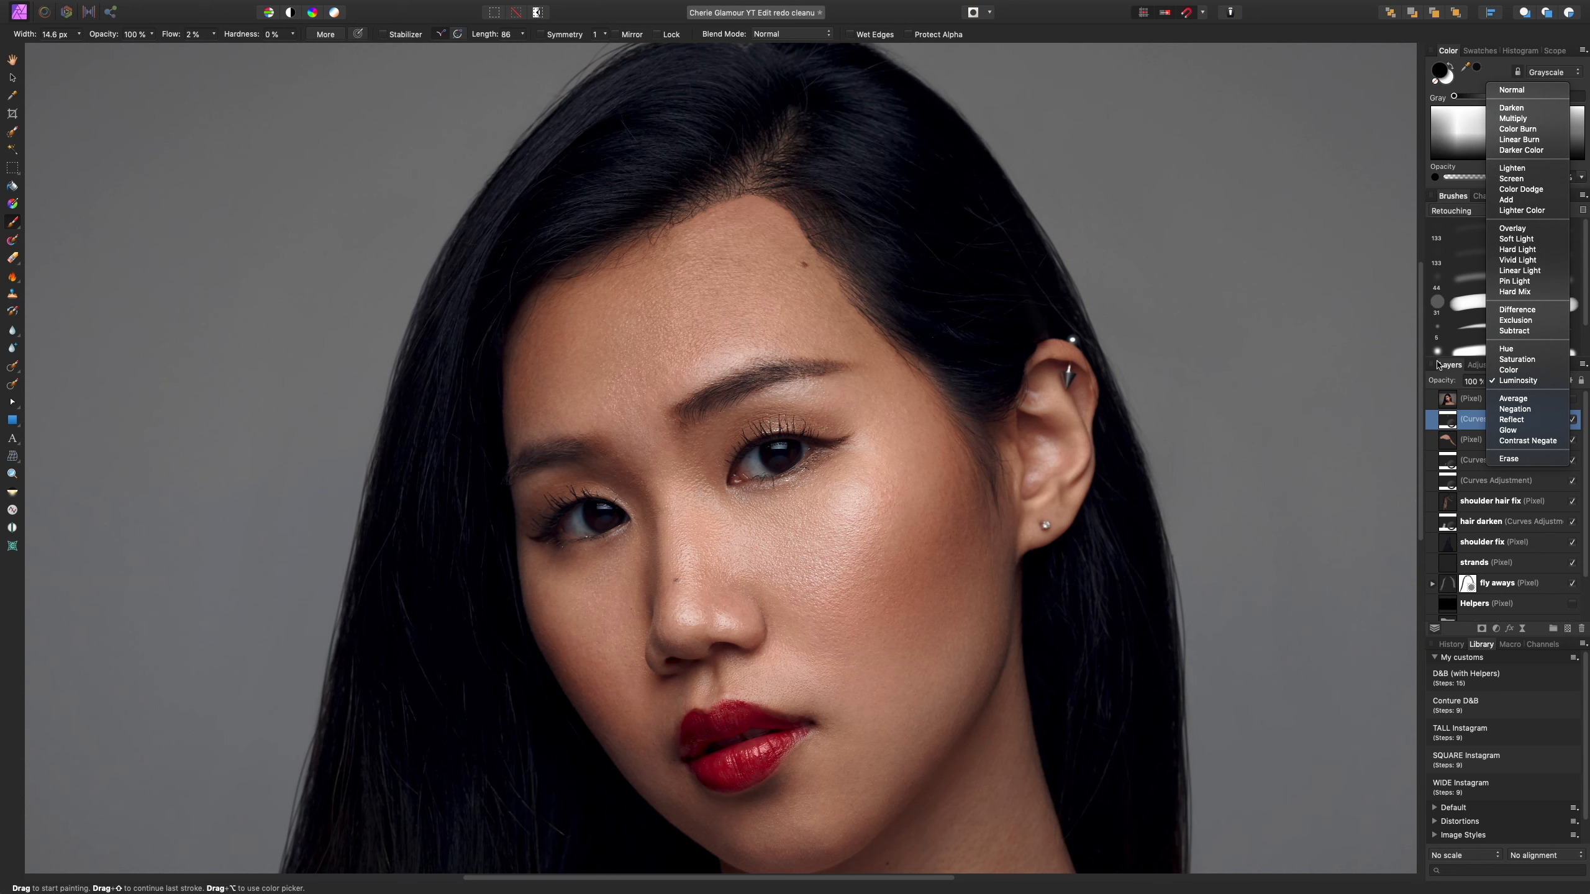
left_click(1515, 381)
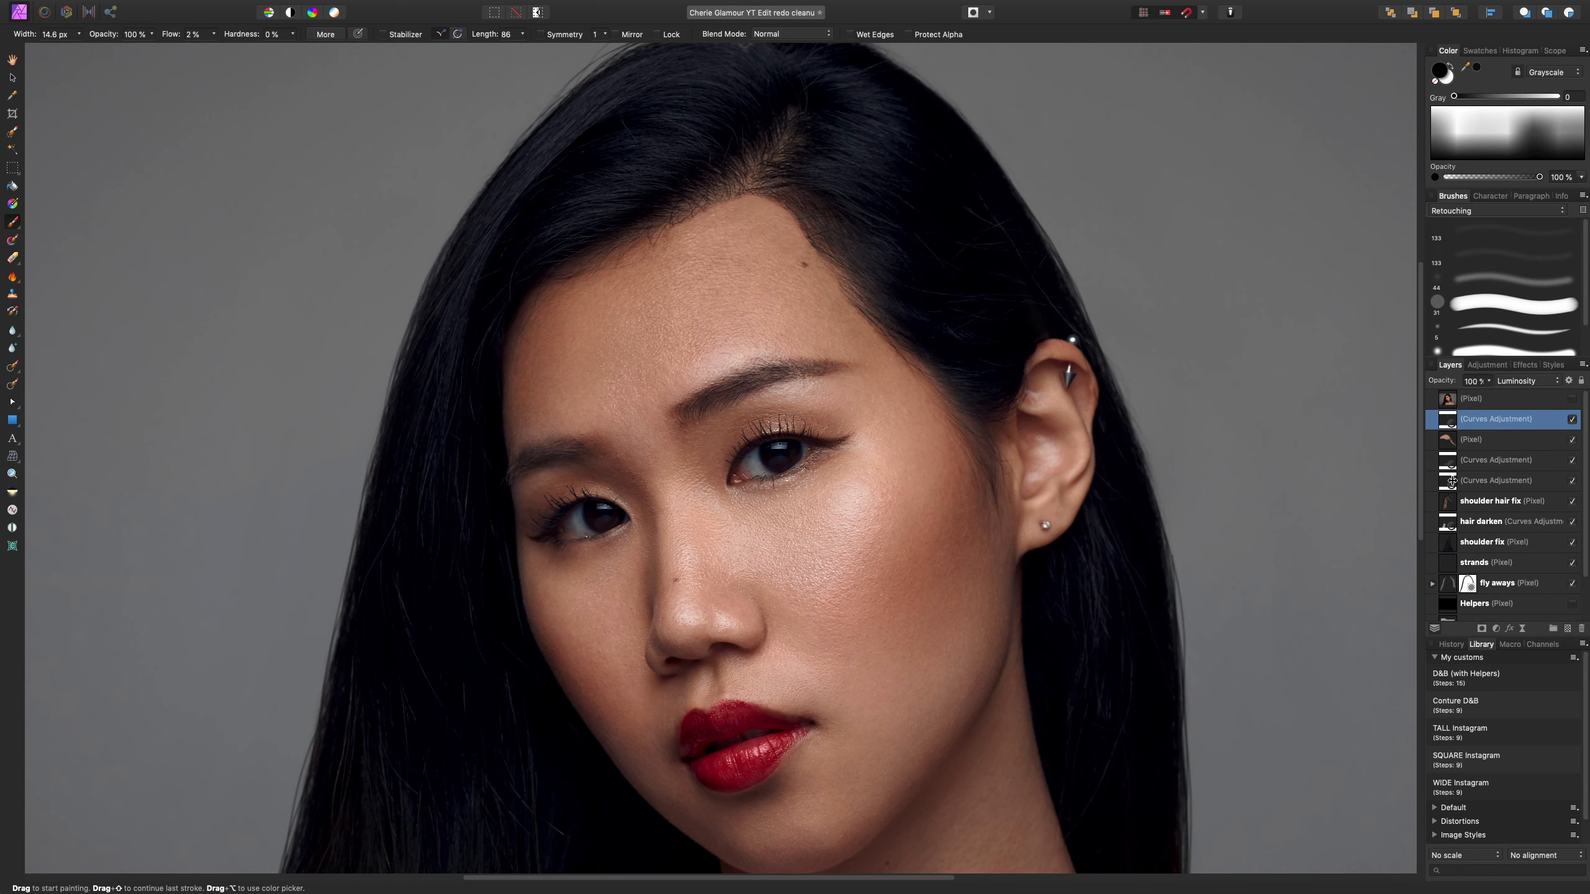
left_click_drag(1492, 383, 1501, 449)
- Compare the cloned skin layer off and on, and examine the forehead texture near the hairline up close
left_click(1476, 441)
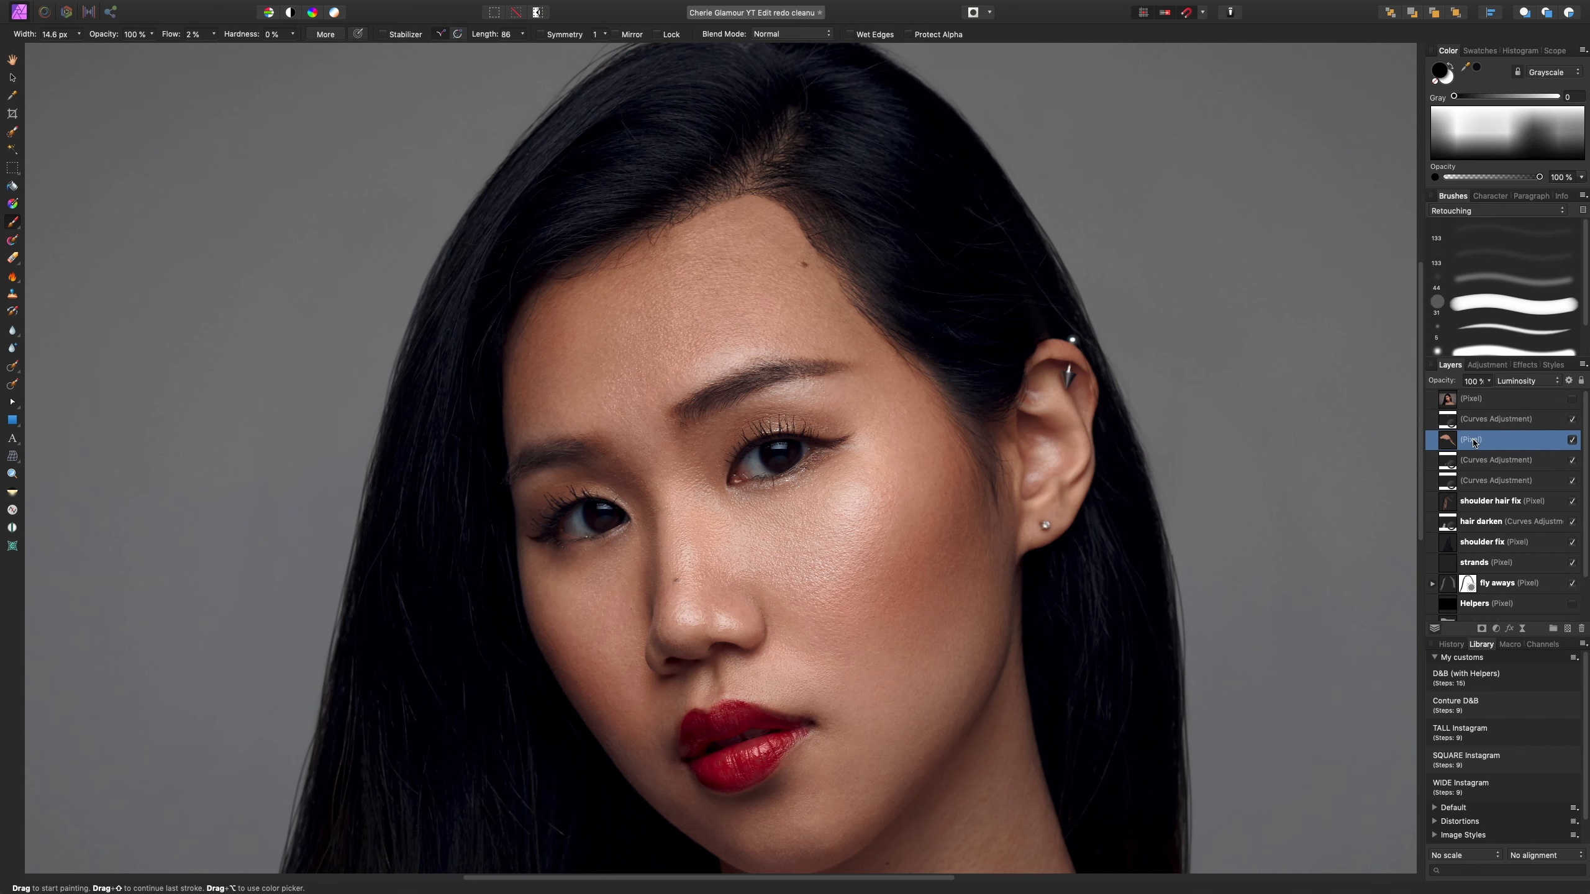
left_click(1572, 441)
left_click(1573, 442)
scroll(895, 287, "up", 8)
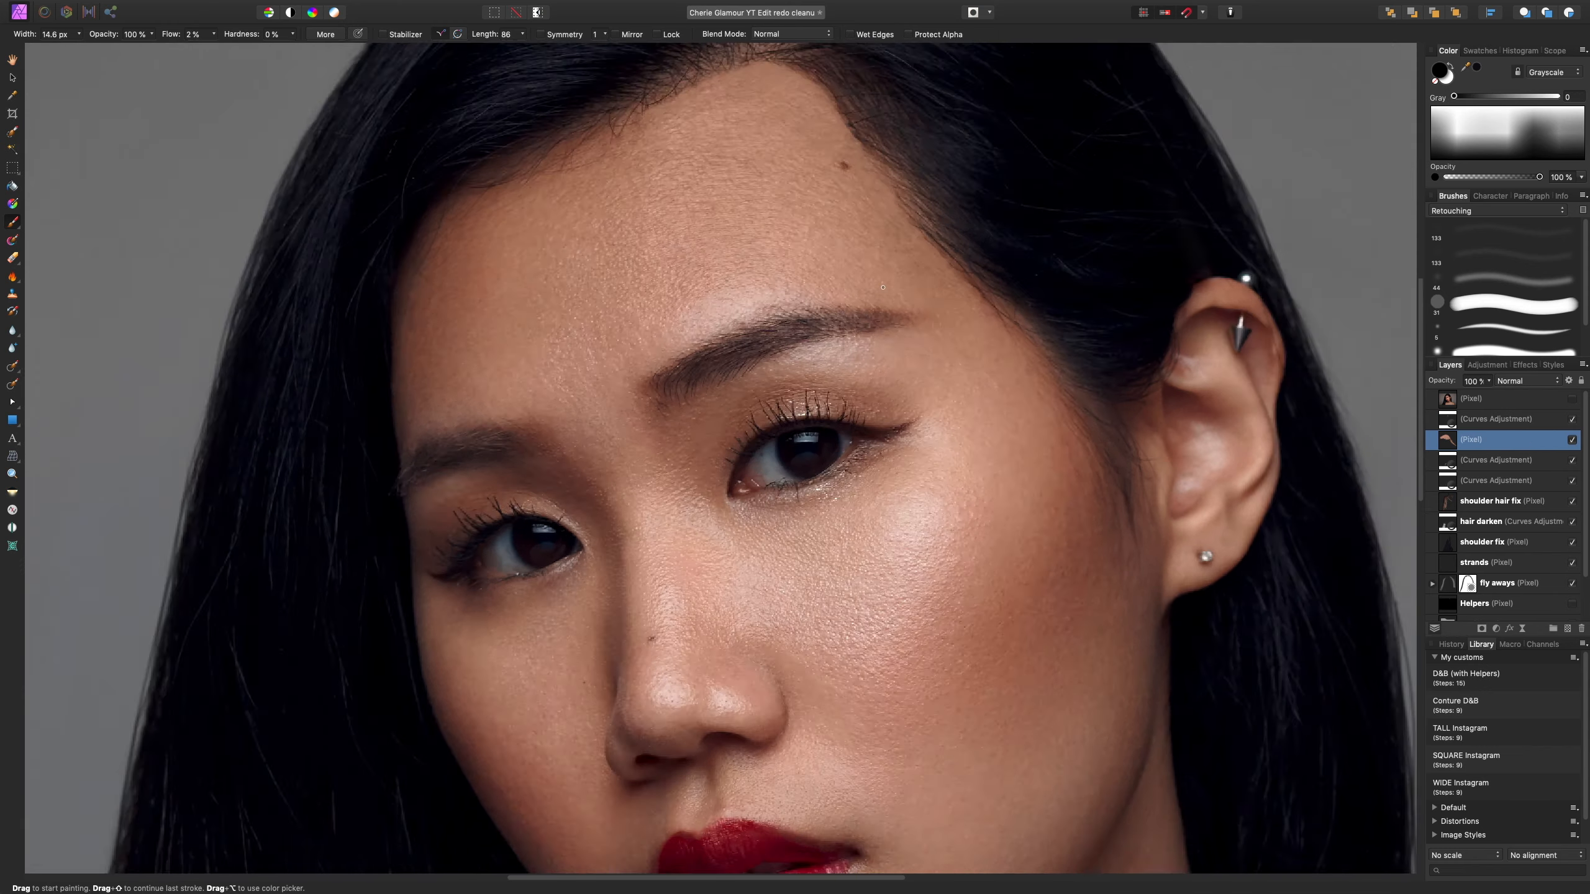
scroll(878, 339, "up", 3)
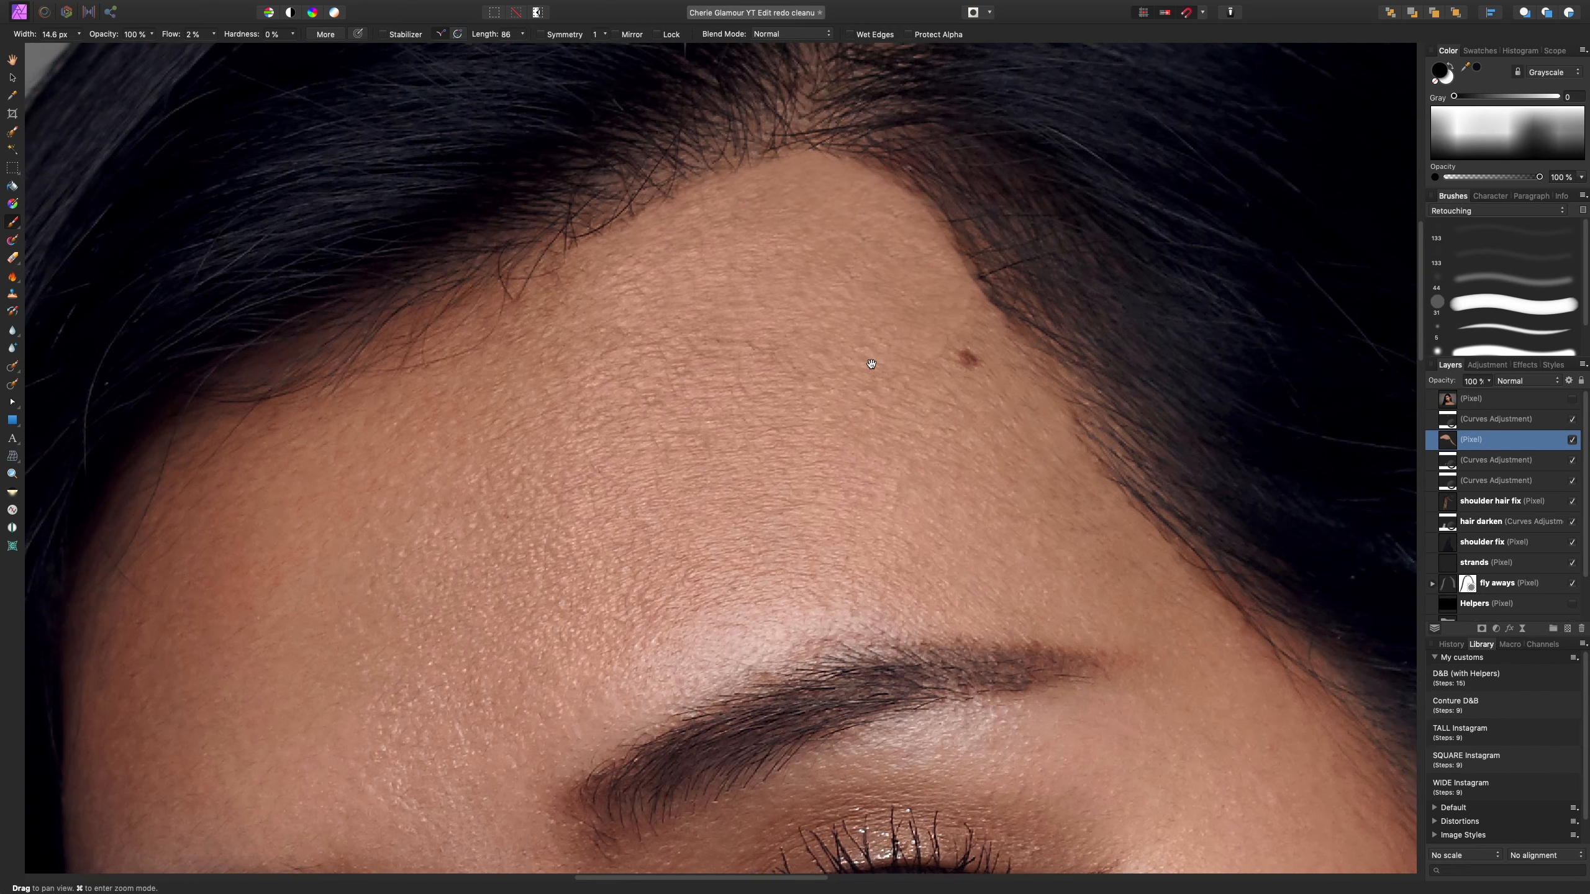
- Add a new pixel layer above the hairline Curves adjustment and set the Clone Brush flow to 100%
left_click(1507, 418)
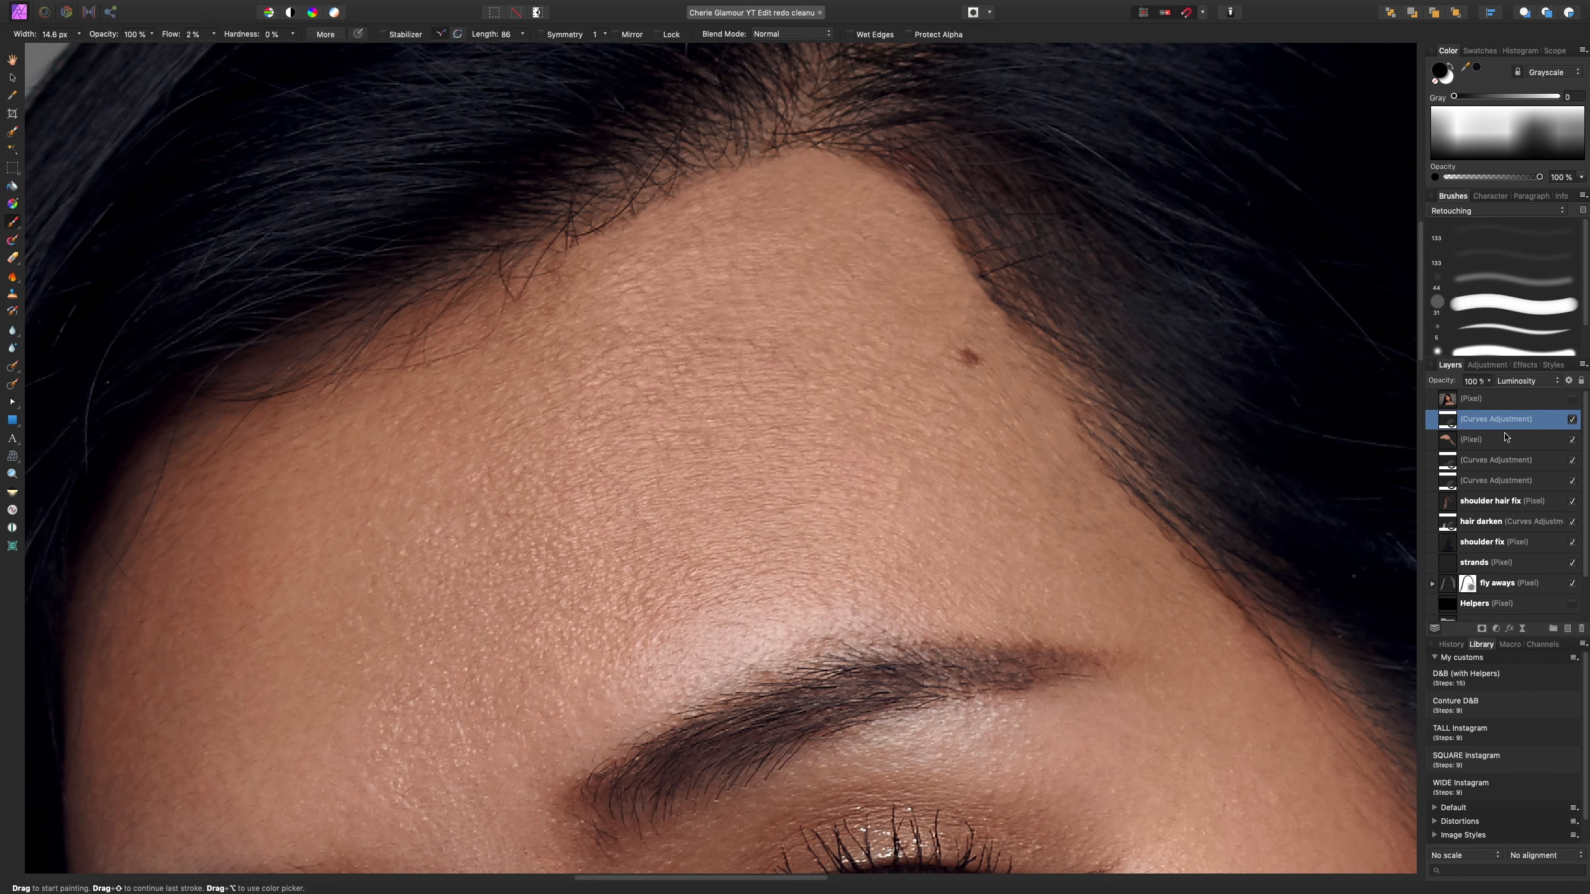
key("super+shift+n")
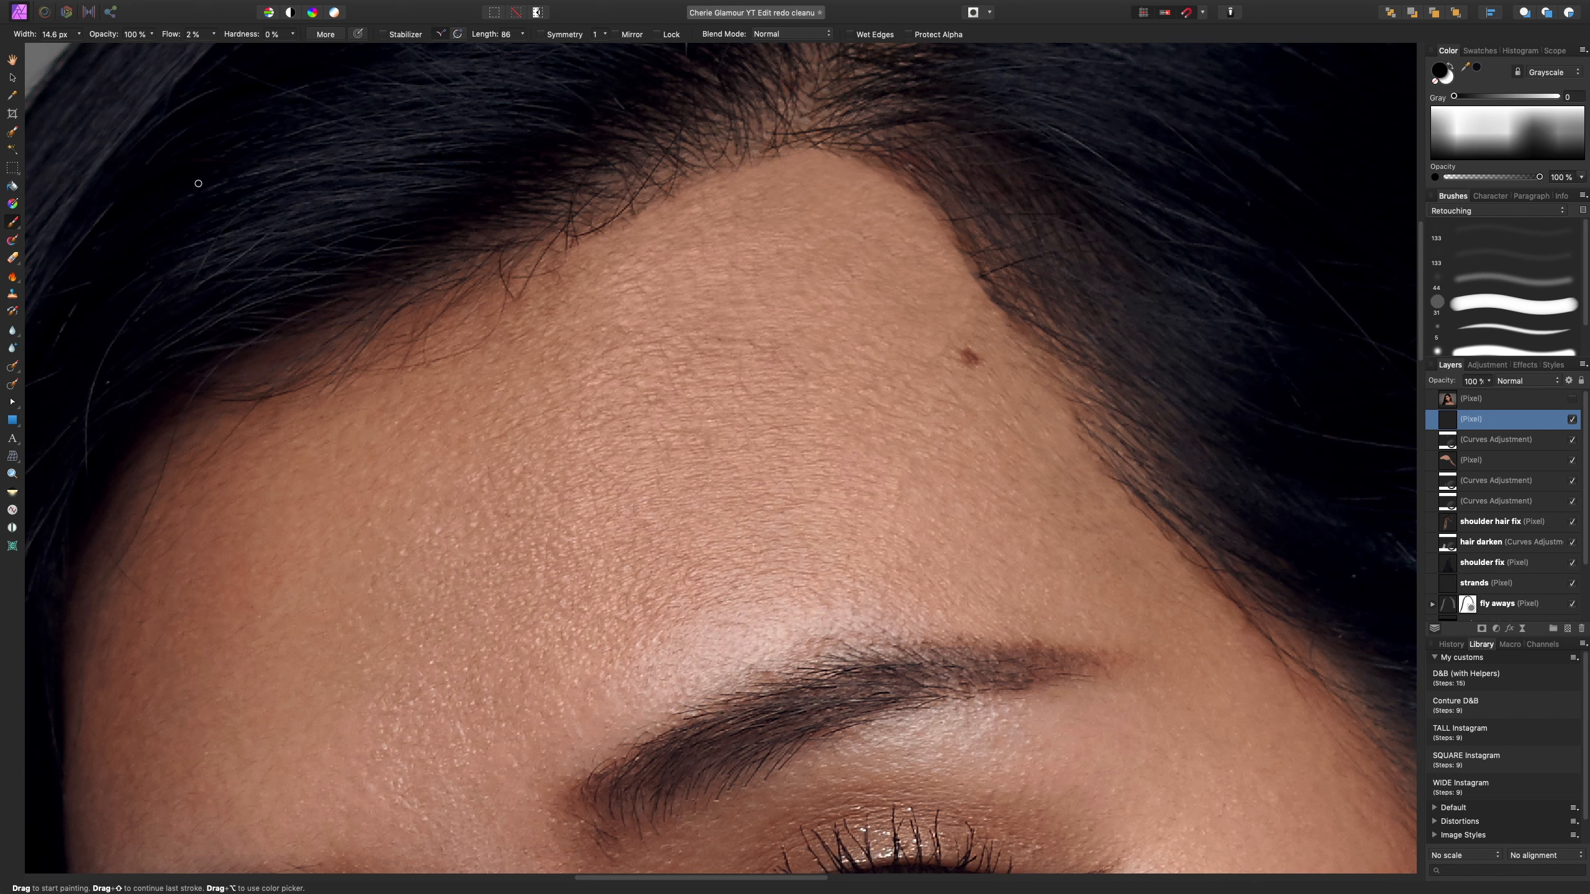
key("s")
left_click_drag(214, 35, 313, 71)
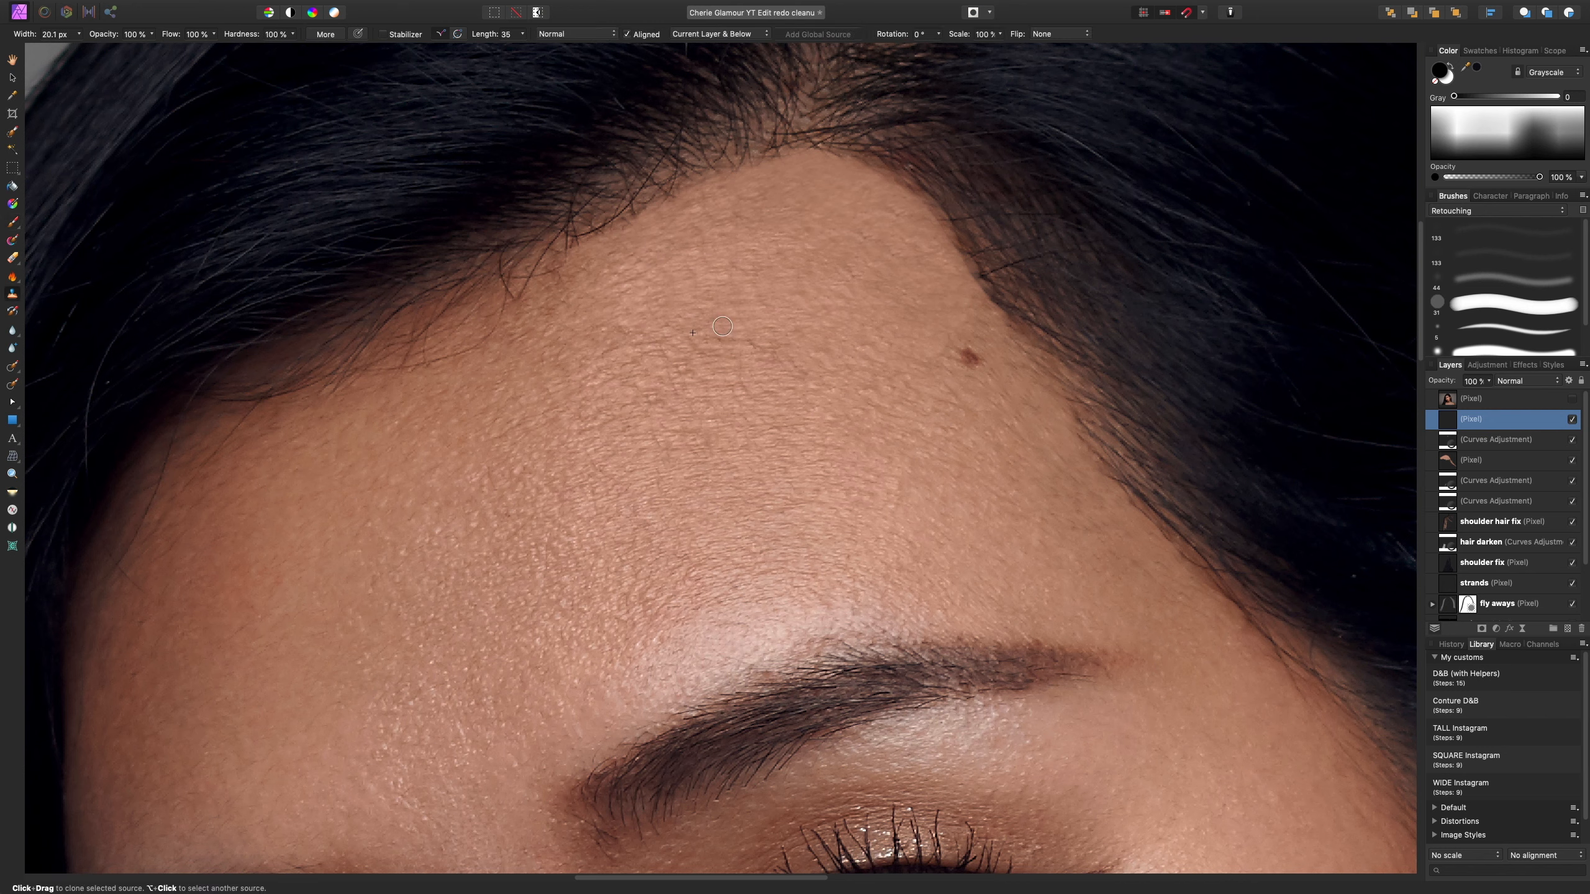
- Clone mid-forehead skin texture over the smooth area below the central hairline with a 93.5 px brush, rotating the clone source
key("]")
key("]")
key("]")
key("]")
key("]")
key("]")
left_click(739, 508, "alt")
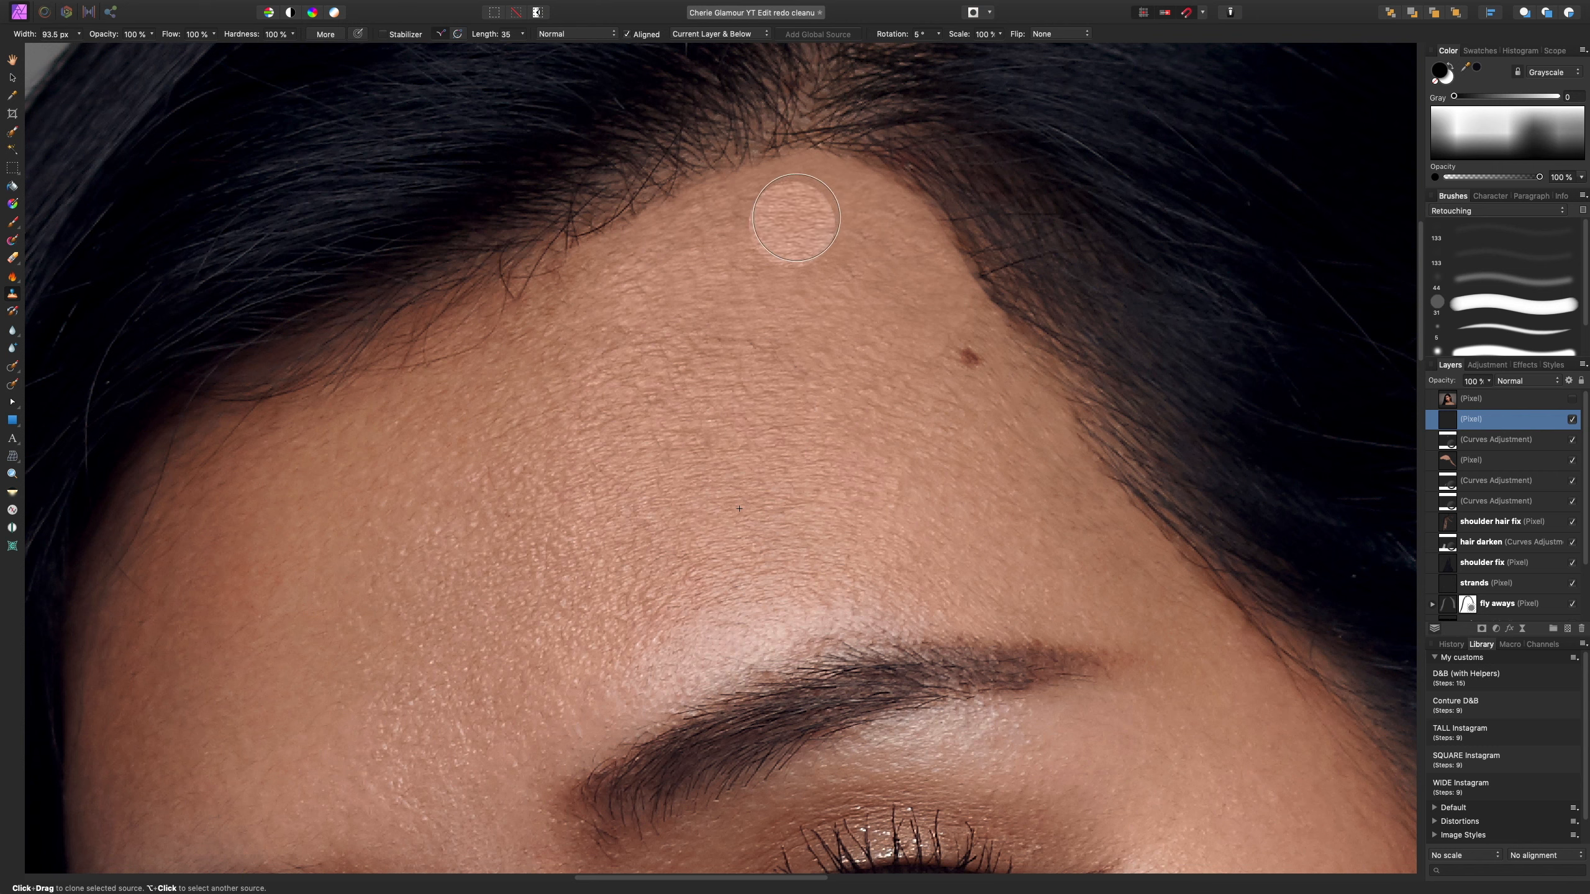
key("Right")
key("Right")
mouse_move(808, 193)
left_mouse_down()
mouse_move(713, 231)
mouse_move(844, 208)
mouse_move(899, 247)
mouse_move(773, 277)
mouse_move(738, 276)
mouse_move(686, 237)
mouse_move(659, 258)
mouse_move(845, 304)
left_mouse_up()
key("Left")
key("Left")
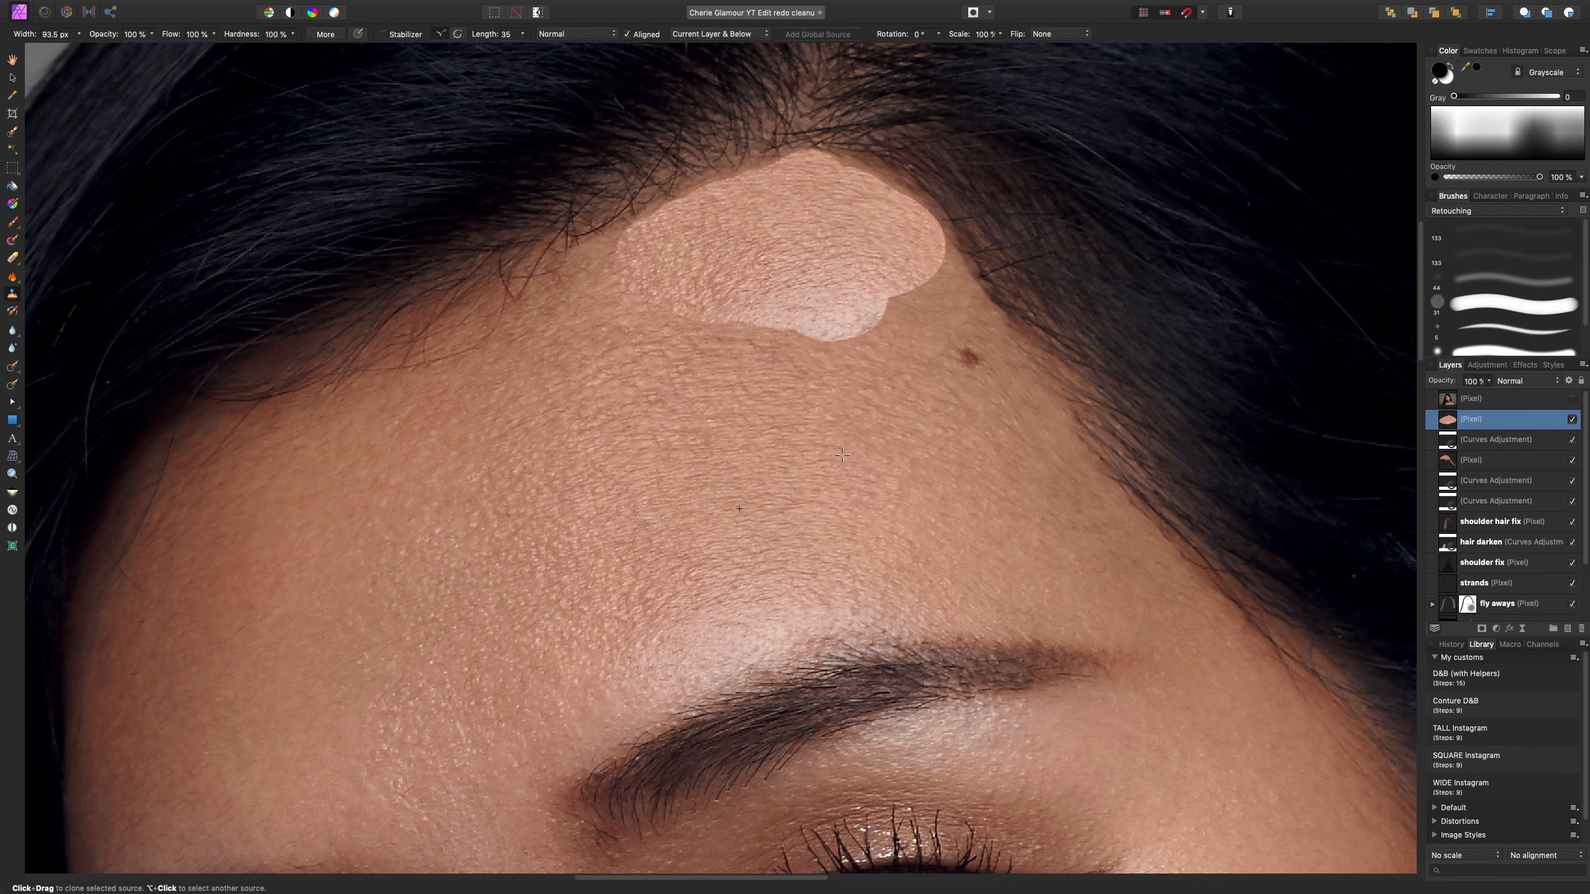
- Clone resampled skin texture between the central patch and the mole with a 57.4 px brush, rotating the source to 10°
left_click(864, 430, "alt")
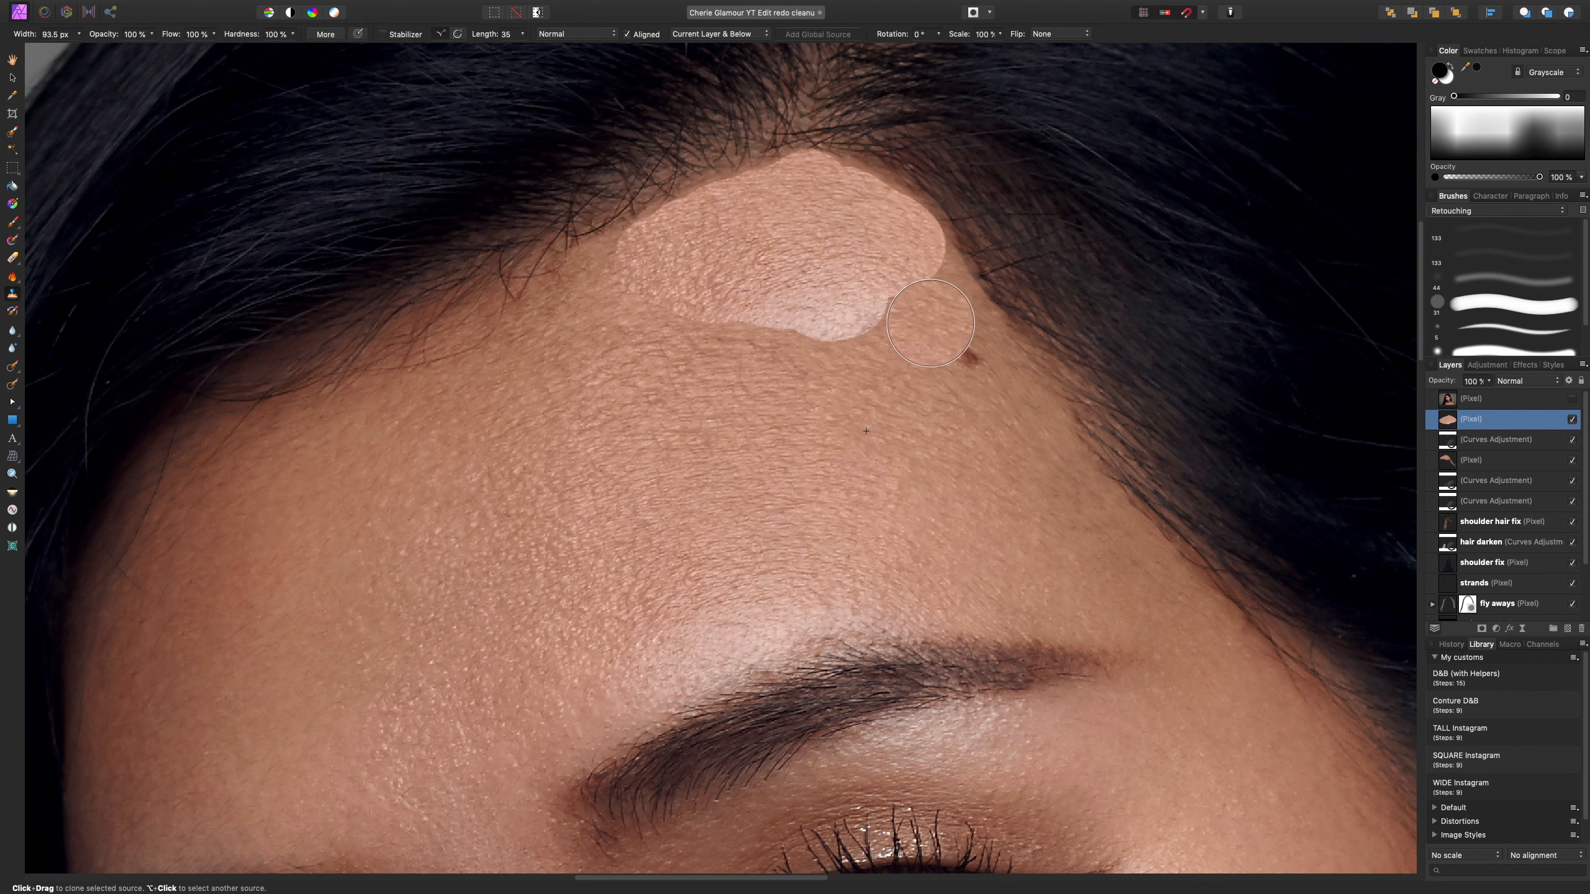
key("bracketleft")
key("bracketleft")
key("bracketleft")
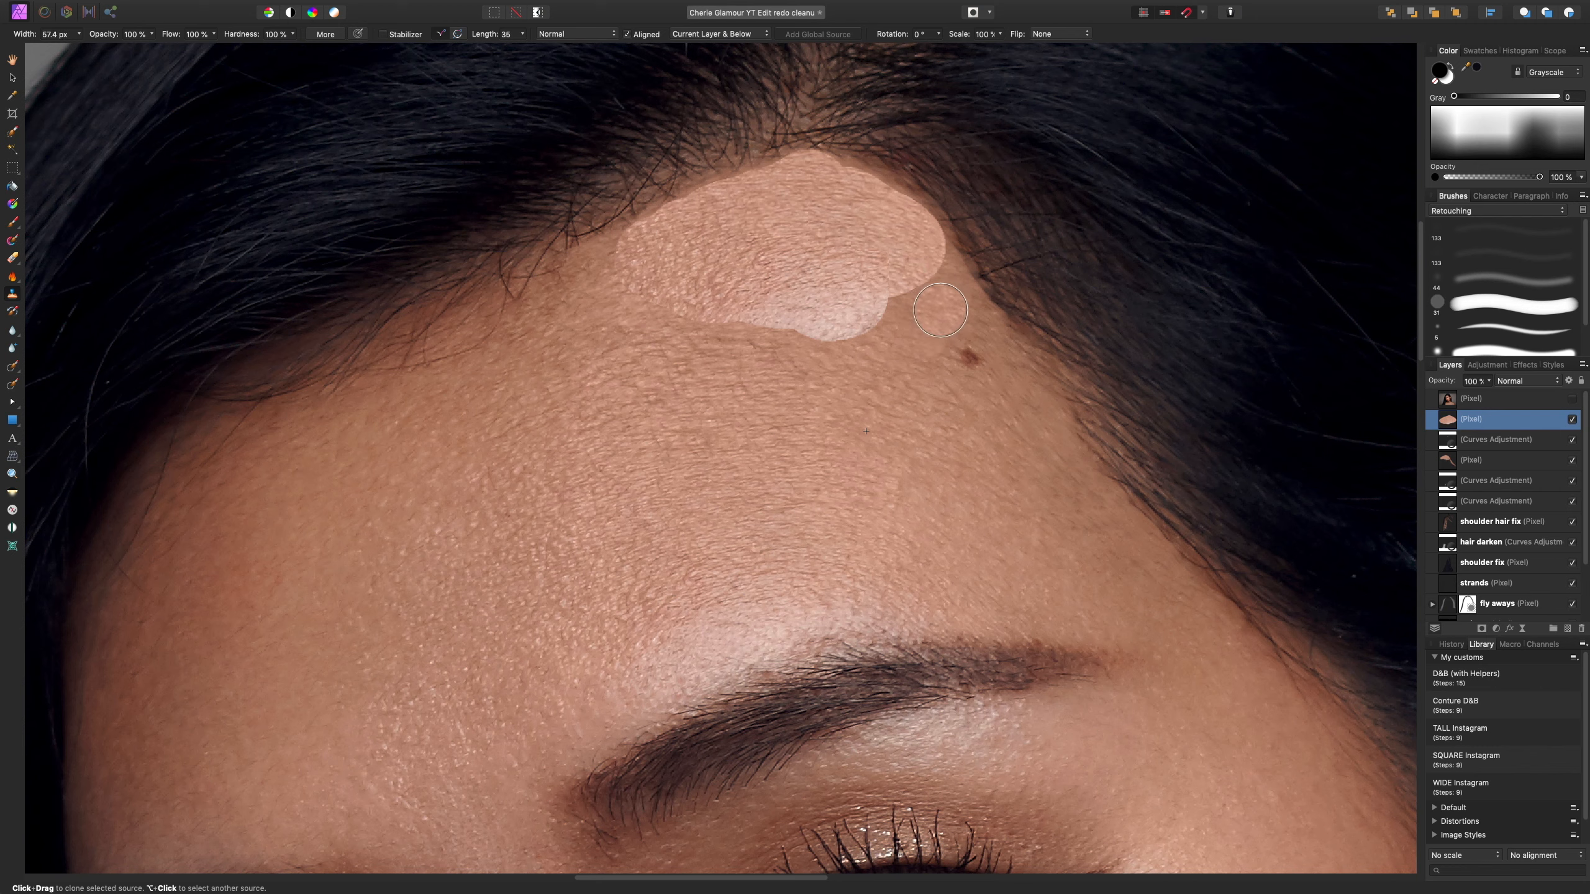
key("Right")
mouse_move(951, 275)
left_mouse_down()
mouse_move(900, 321)
mouse_move(973, 316)
left_mouse_up()
key("Right")
key("Right")
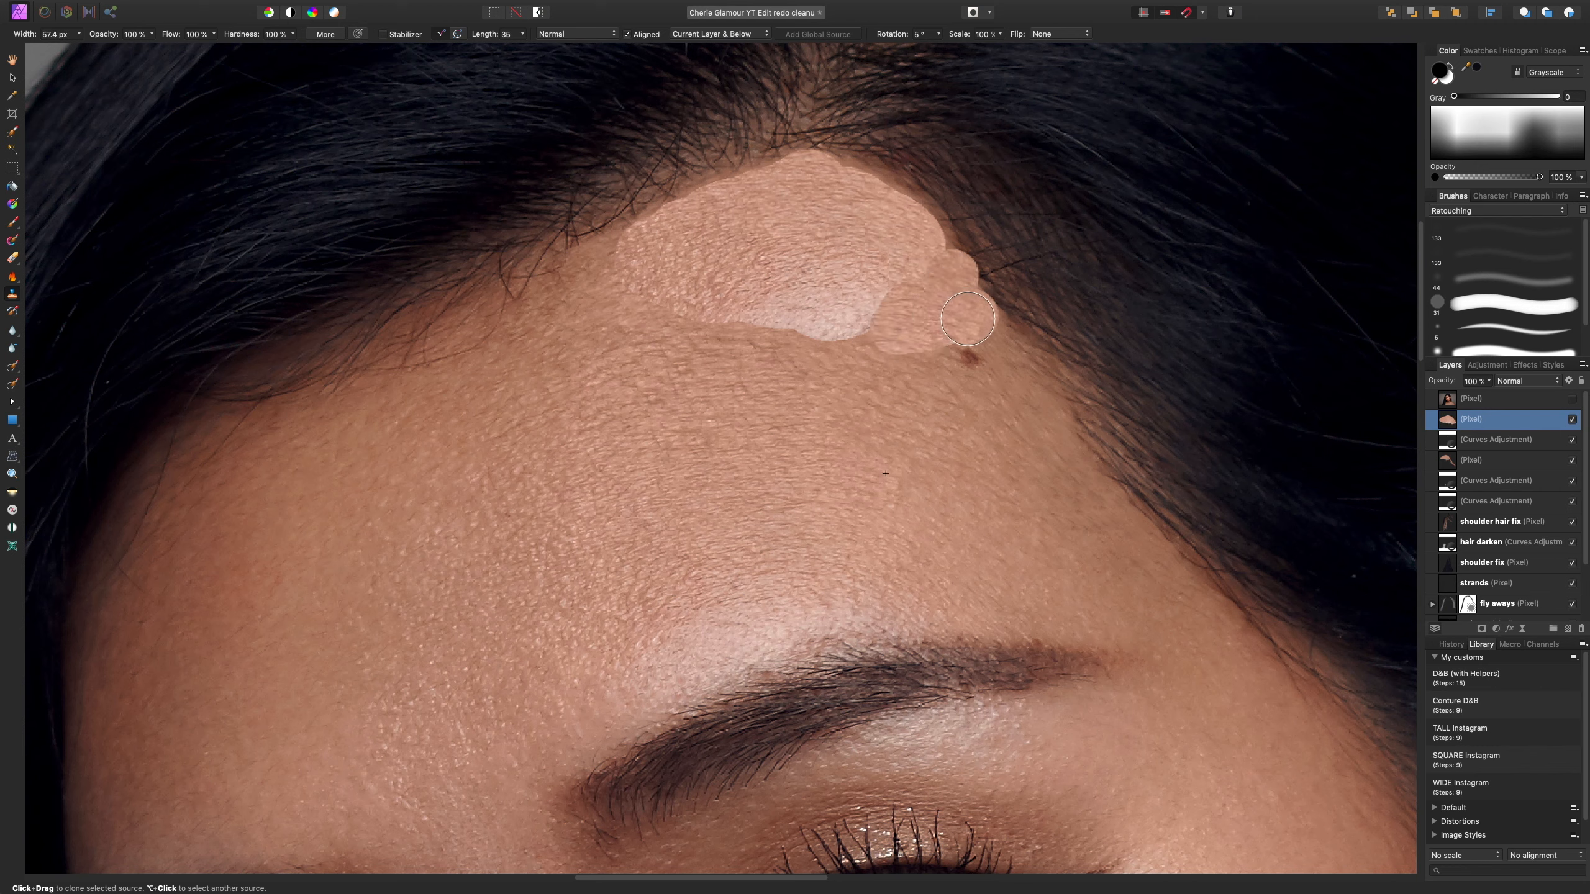
left_click(990, 335)
key("Left")
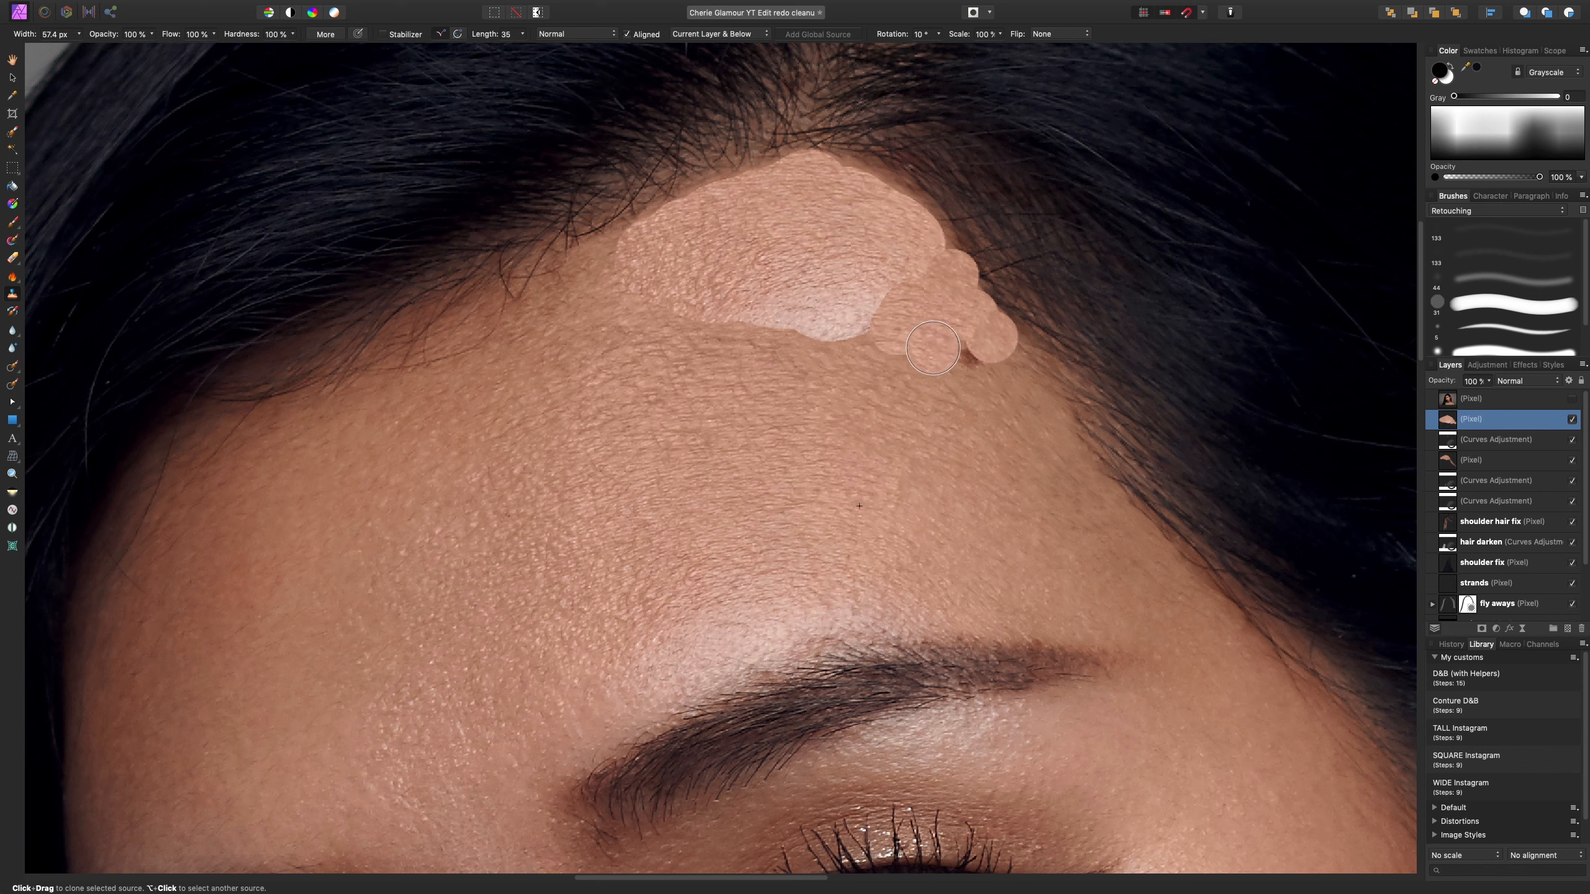
- Erase the cloned texture covering the mole with a 41.9 px soft eraser
key("e")
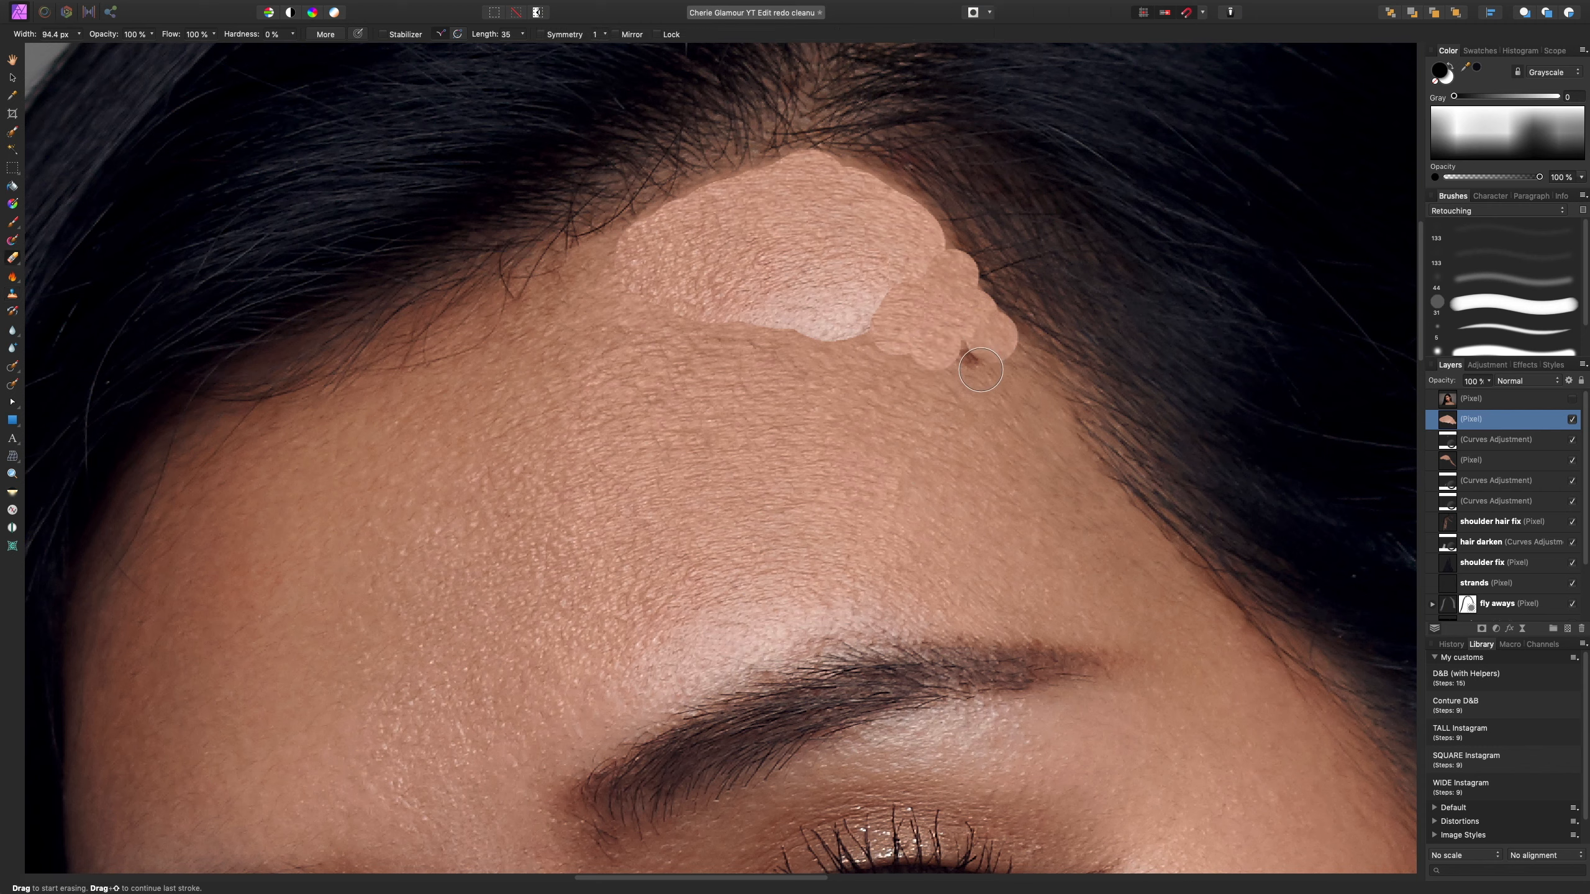
key("bracketleft")
key("bracketleft")
key("bracketleft")
key("bracketleft")
left_click_drag(977, 370, 967, 356)
- Apply a High Pass filter with a 5.9 px radius to the cloned forehead texture layer
key("super+0")
scroll(829, 275, "up", 10)
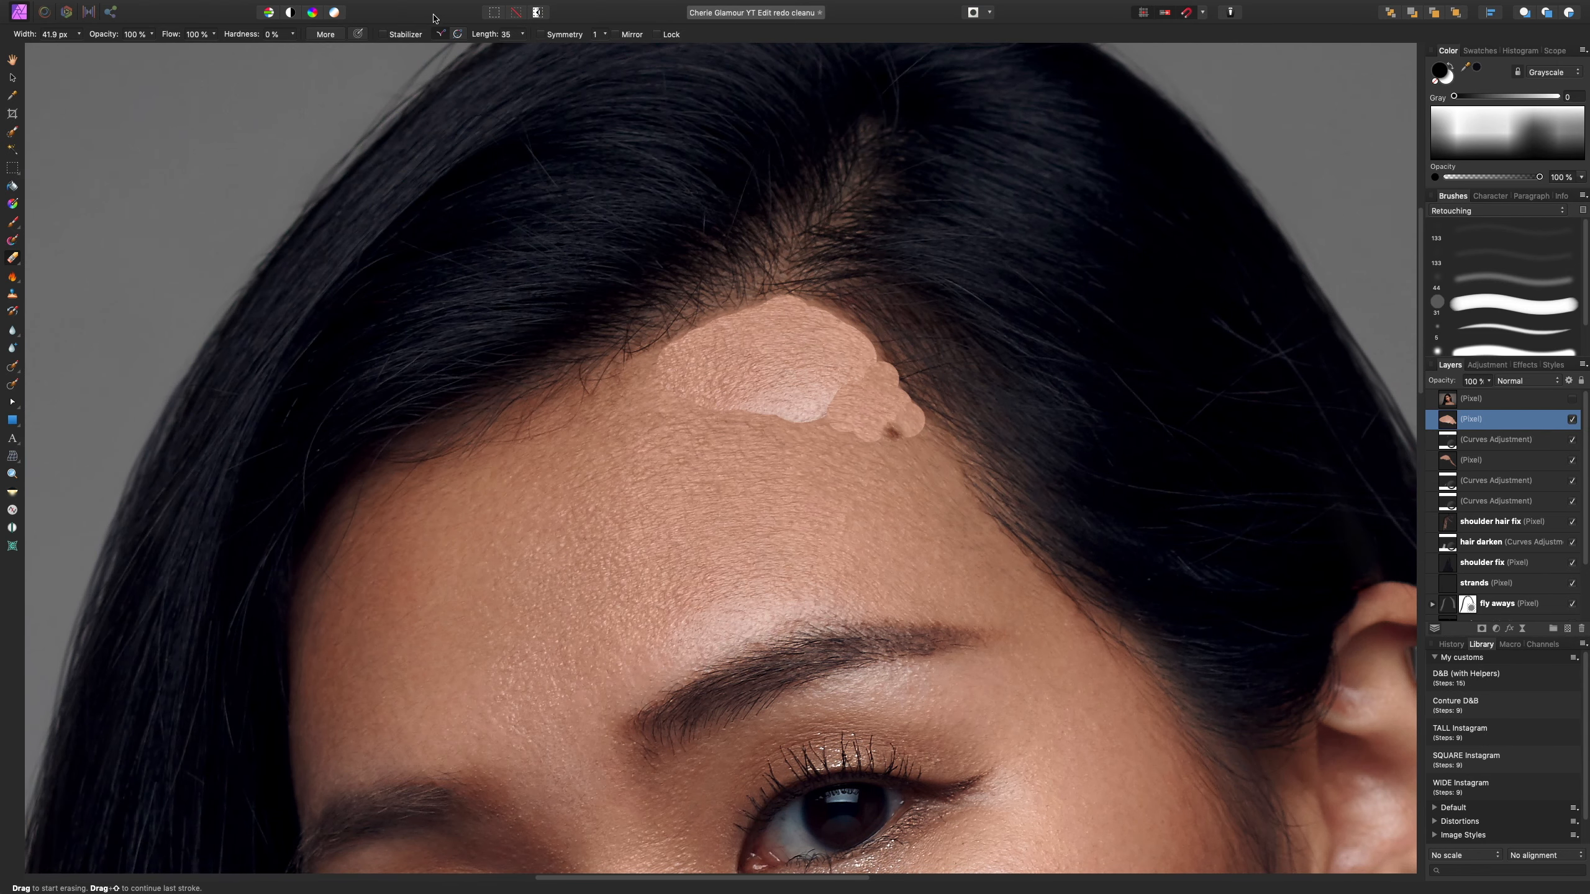
left_click(364, 8)
mouse_move(388, 55)
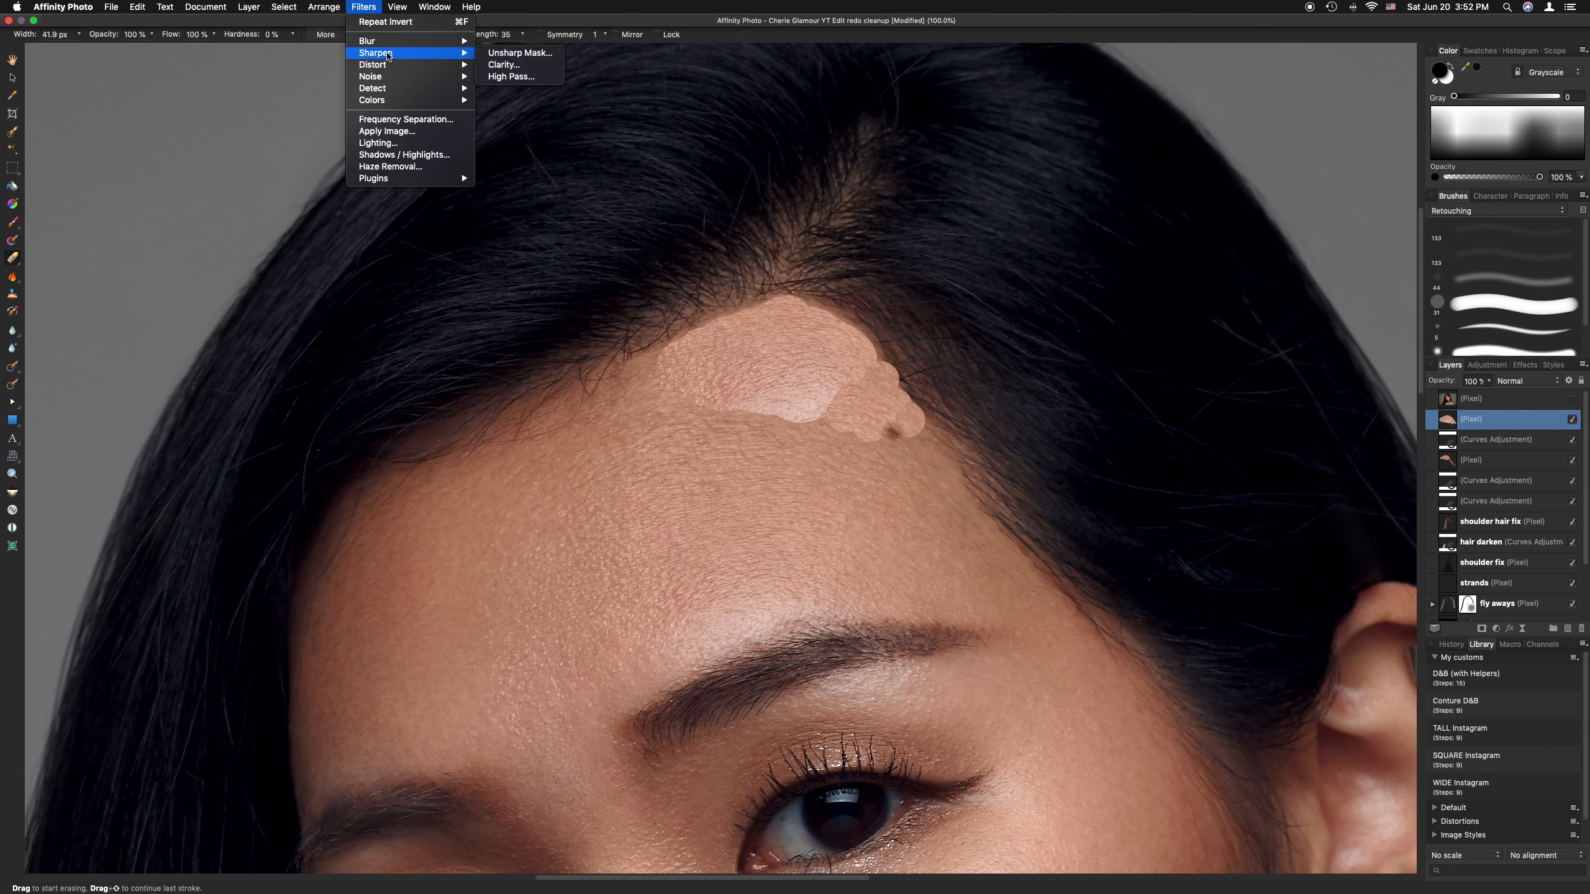
left_click(511, 76)
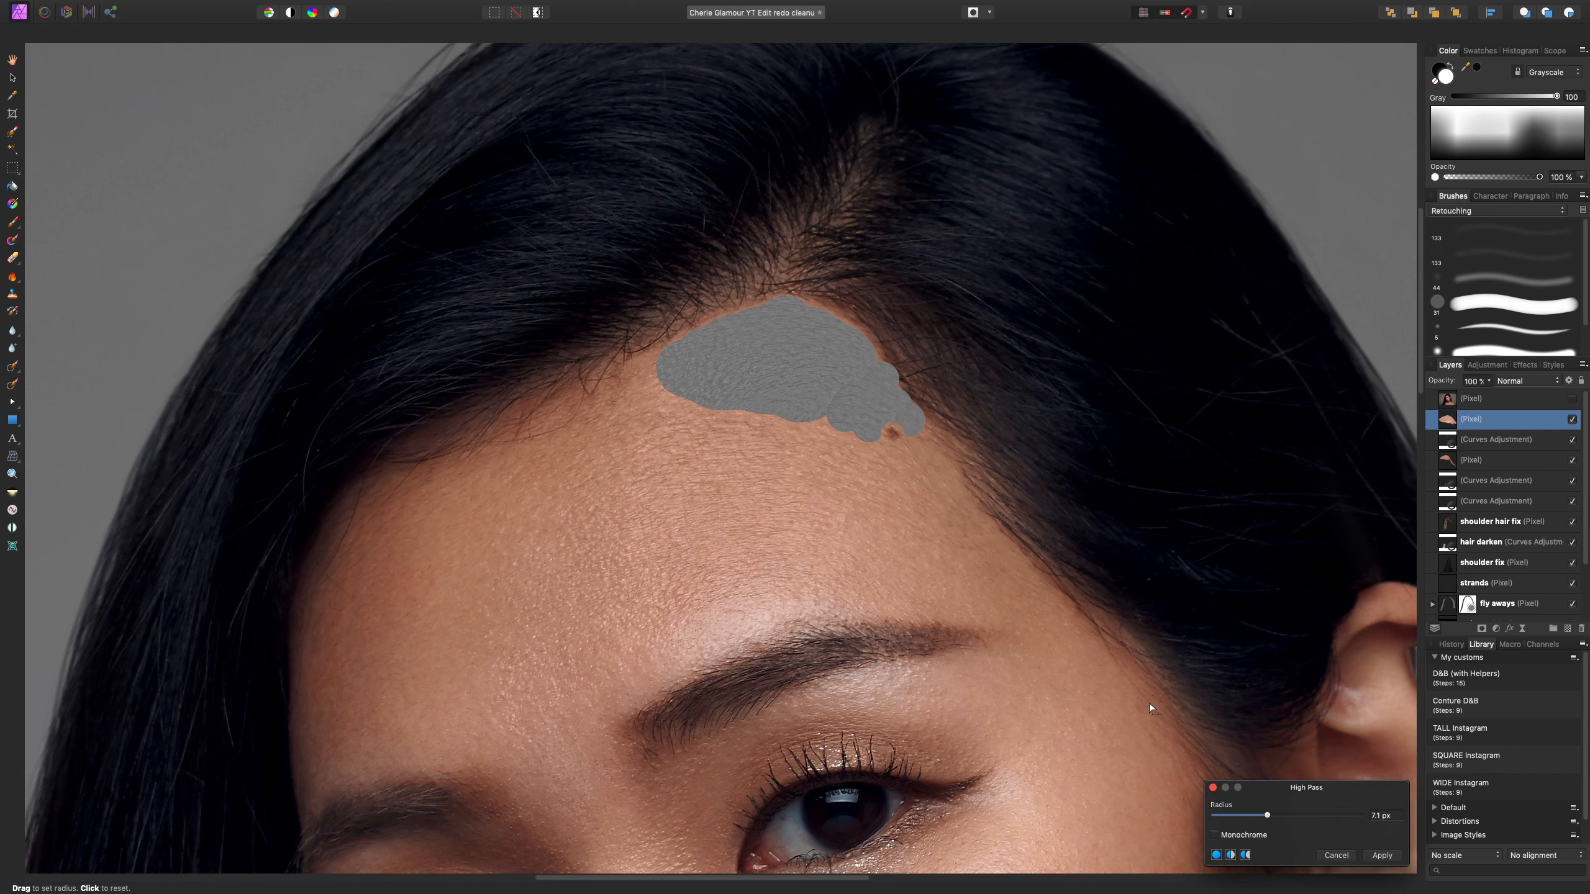
scroll(944, 480, "up", 5)
left_click_drag(945, 479, 851, 490)
left_click_drag(1264, 813, 1264, 847)
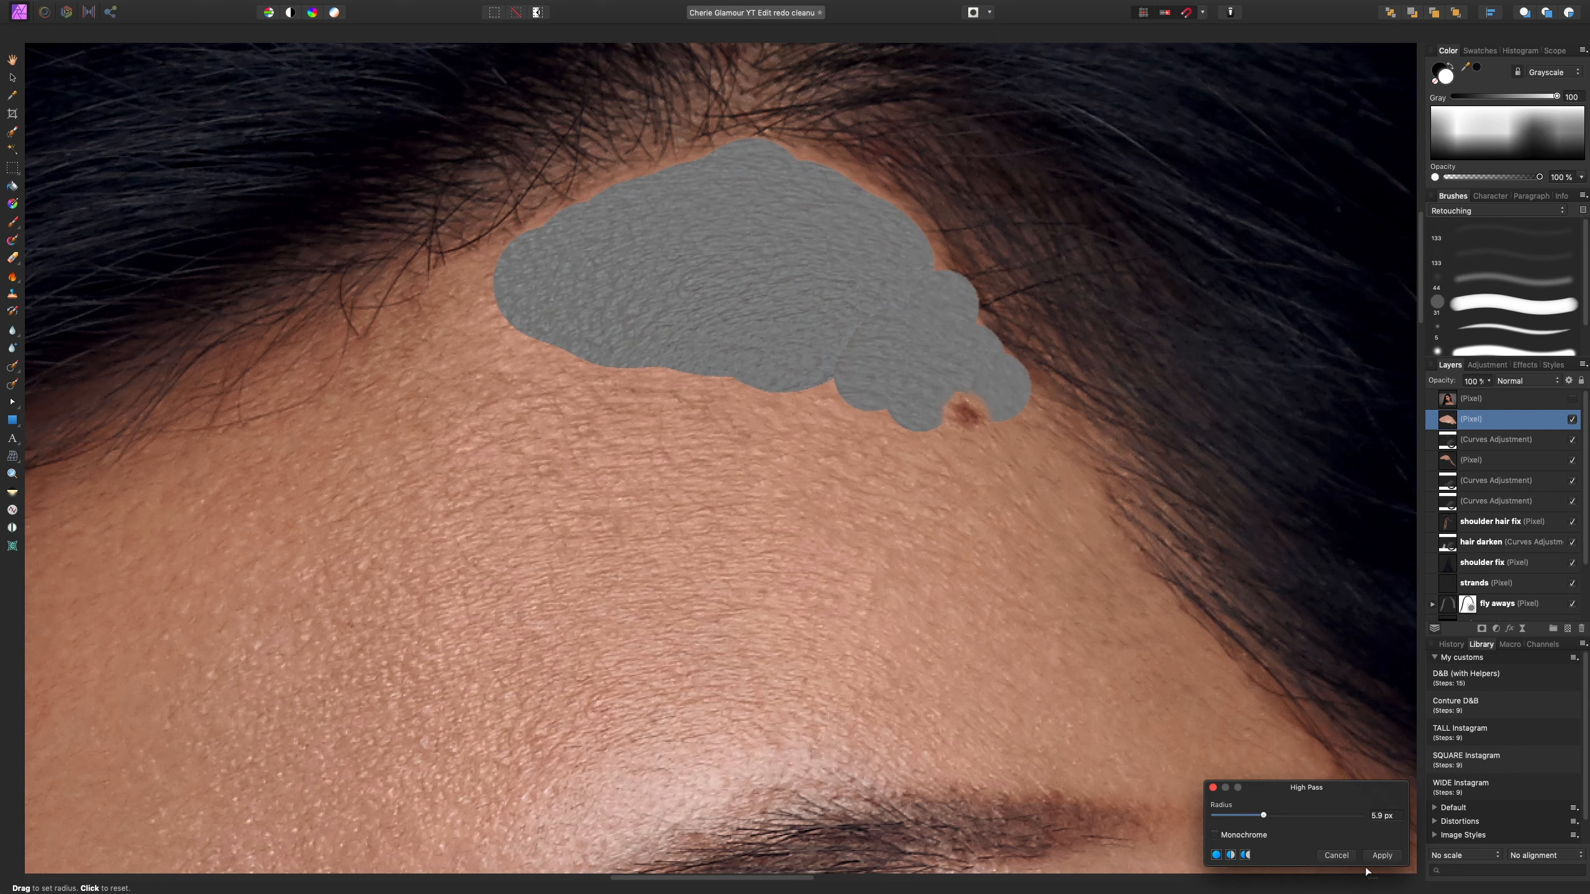
left_click(1381, 855)
key("super+minus")
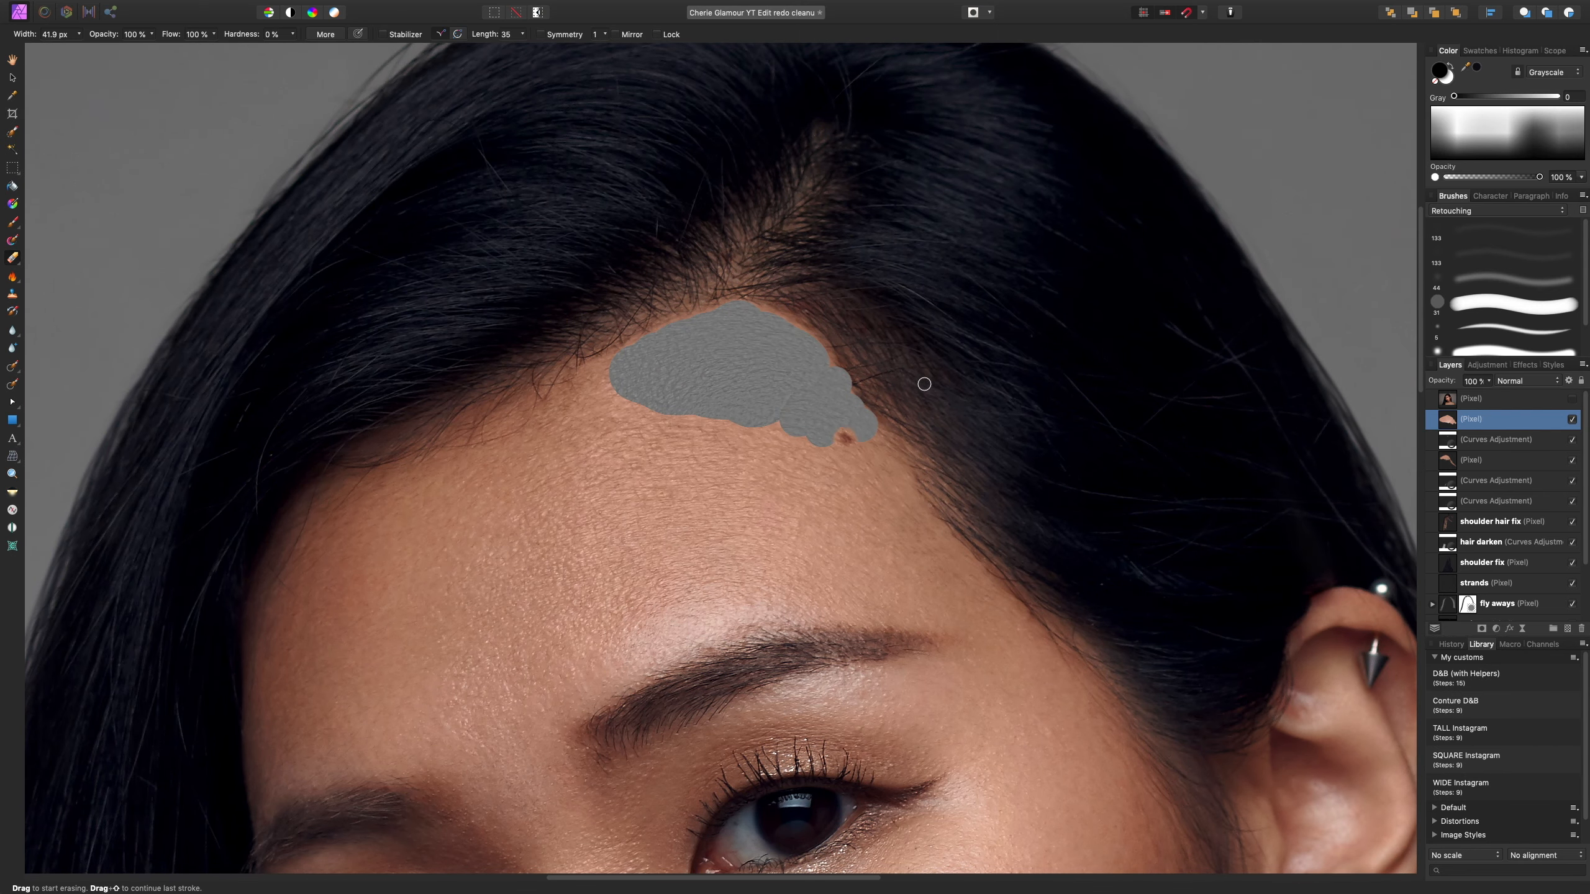
- Set the texture layer's blend mode to Linear Light and compare the forehead with and without it
left_click(1541, 383)
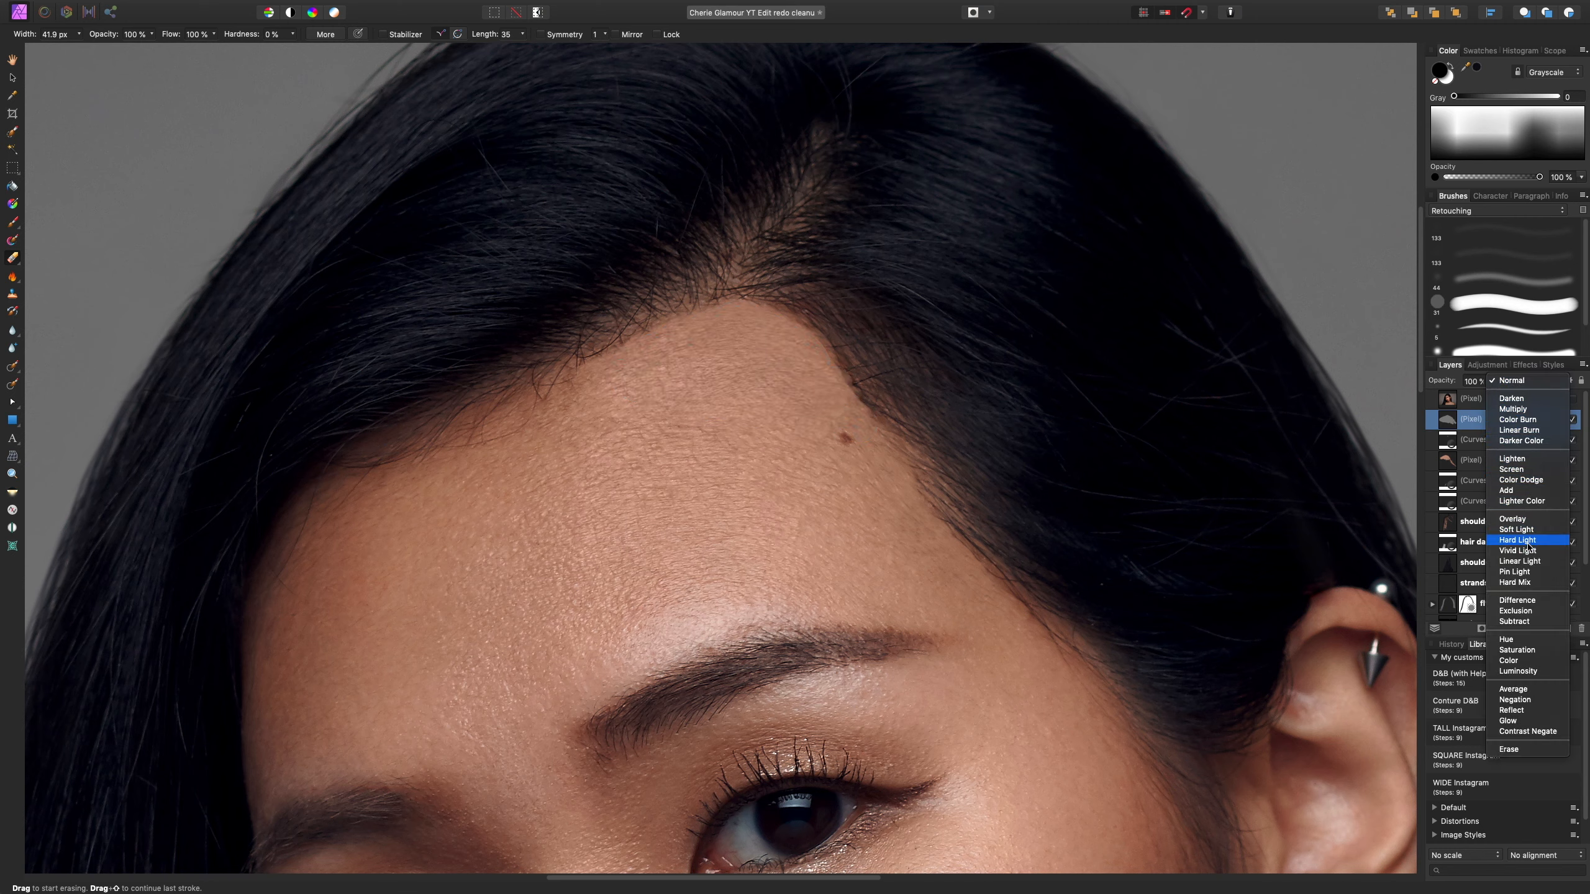
left_click(1529, 562)
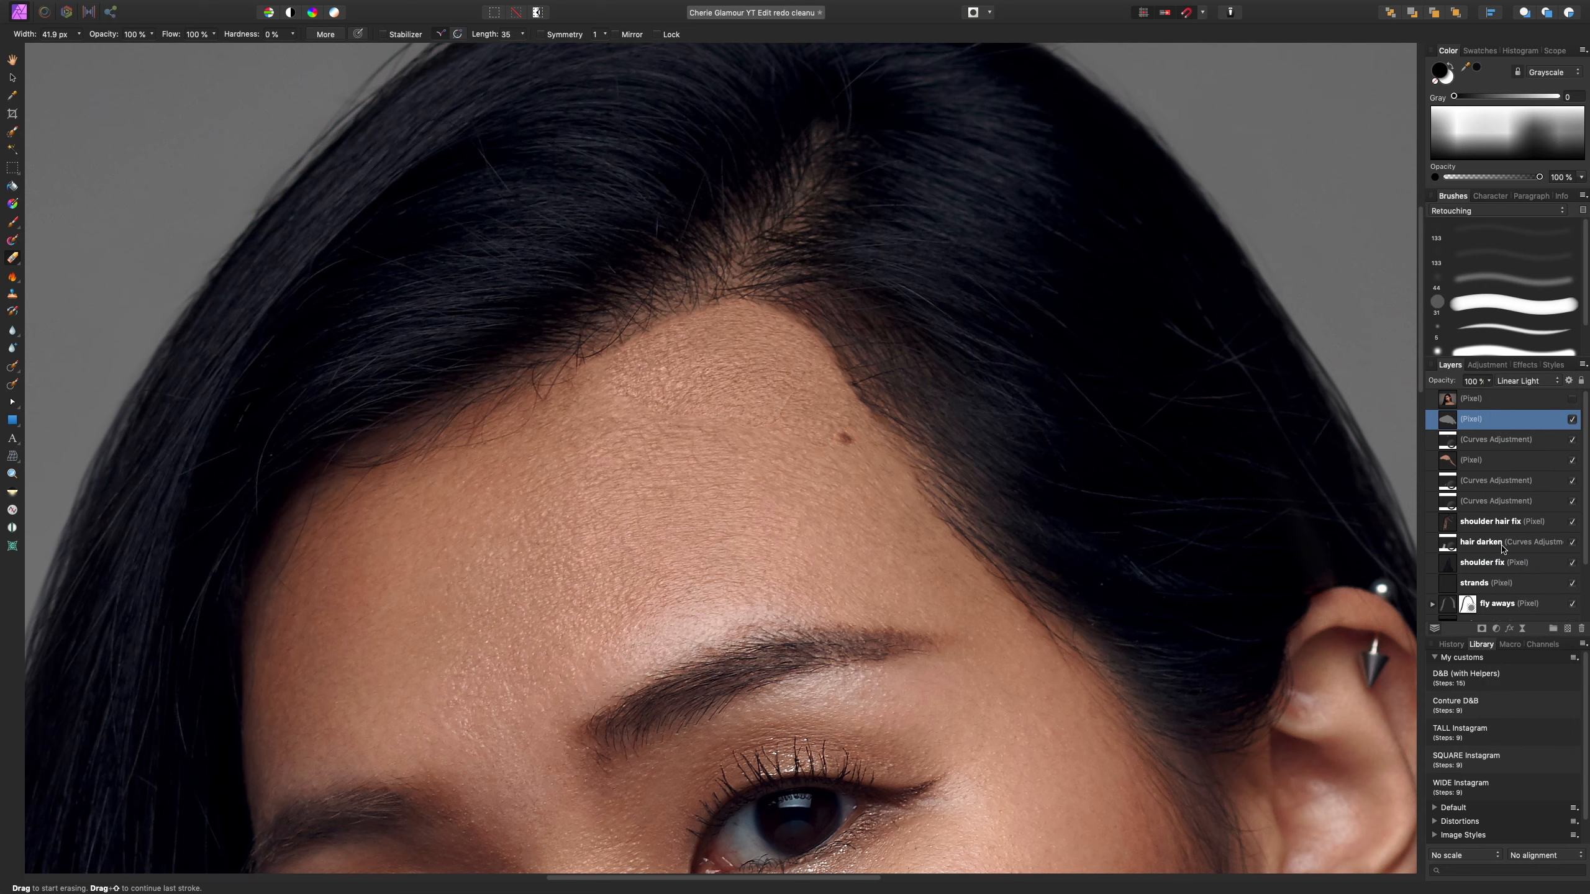
left_click(1572, 421)
left_click(1574, 422)
- Erase the visible edge of the texture patch beside the mole and along the adjoining hairline
key("super+=")
key("super+=")
key("super+=")
key("space")
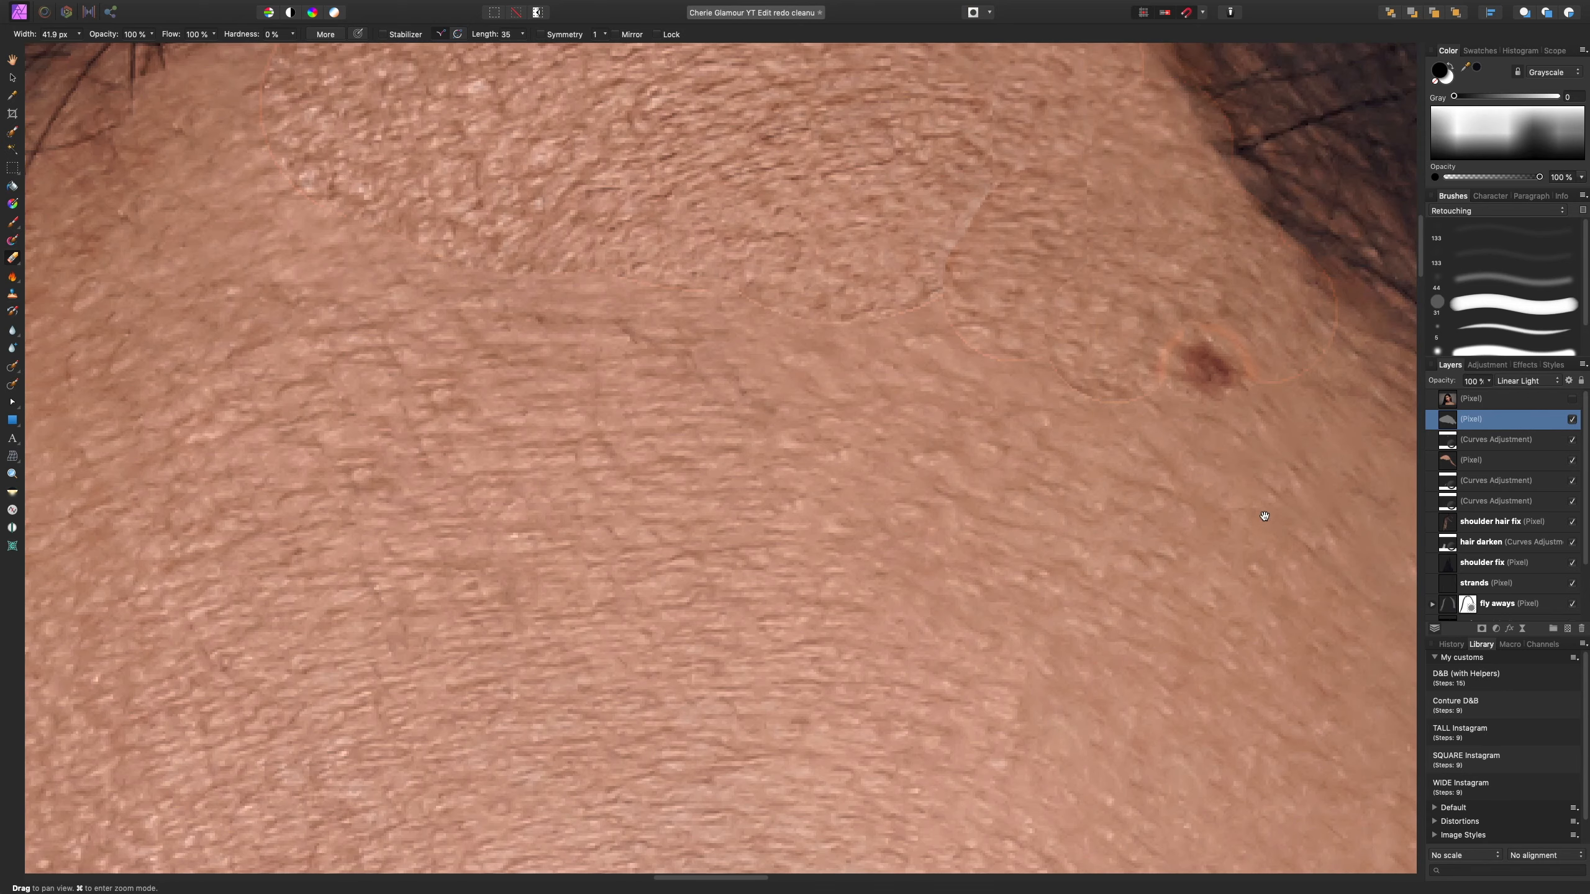
left_click_drag(1208, 495, 959, 544)
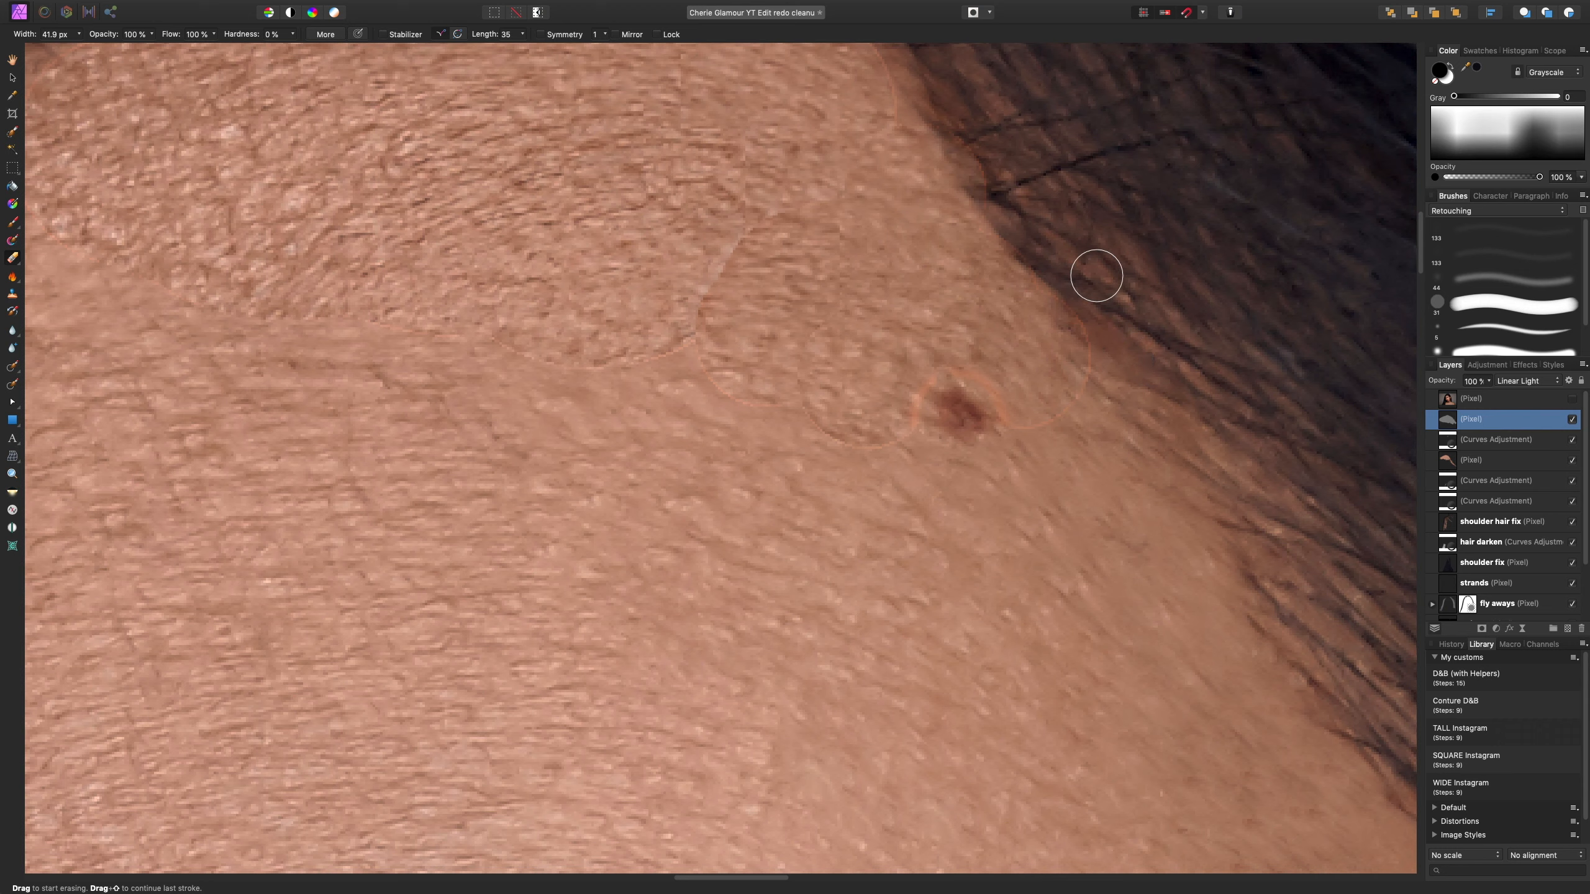
key("]")
mouse_move(1068, 249)
left_mouse_down()
mouse_move(1103, 342)
mouse_move(1109, 396)
mouse_move(1070, 457)
left_mouse_up()
- Feather the texture patch's remaining edges across the forehead and below the central hairline with the soft eraser, enlarging it to 81.1 px
key("super+minus")
key("super+minus")
key("]")
key("]")
key("]")
mouse_move(896, 459)
left_mouse_down()
mouse_move(845, 440)
mouse_move(765, 472)
mouse_move(688, 421)
left_mouse_up()
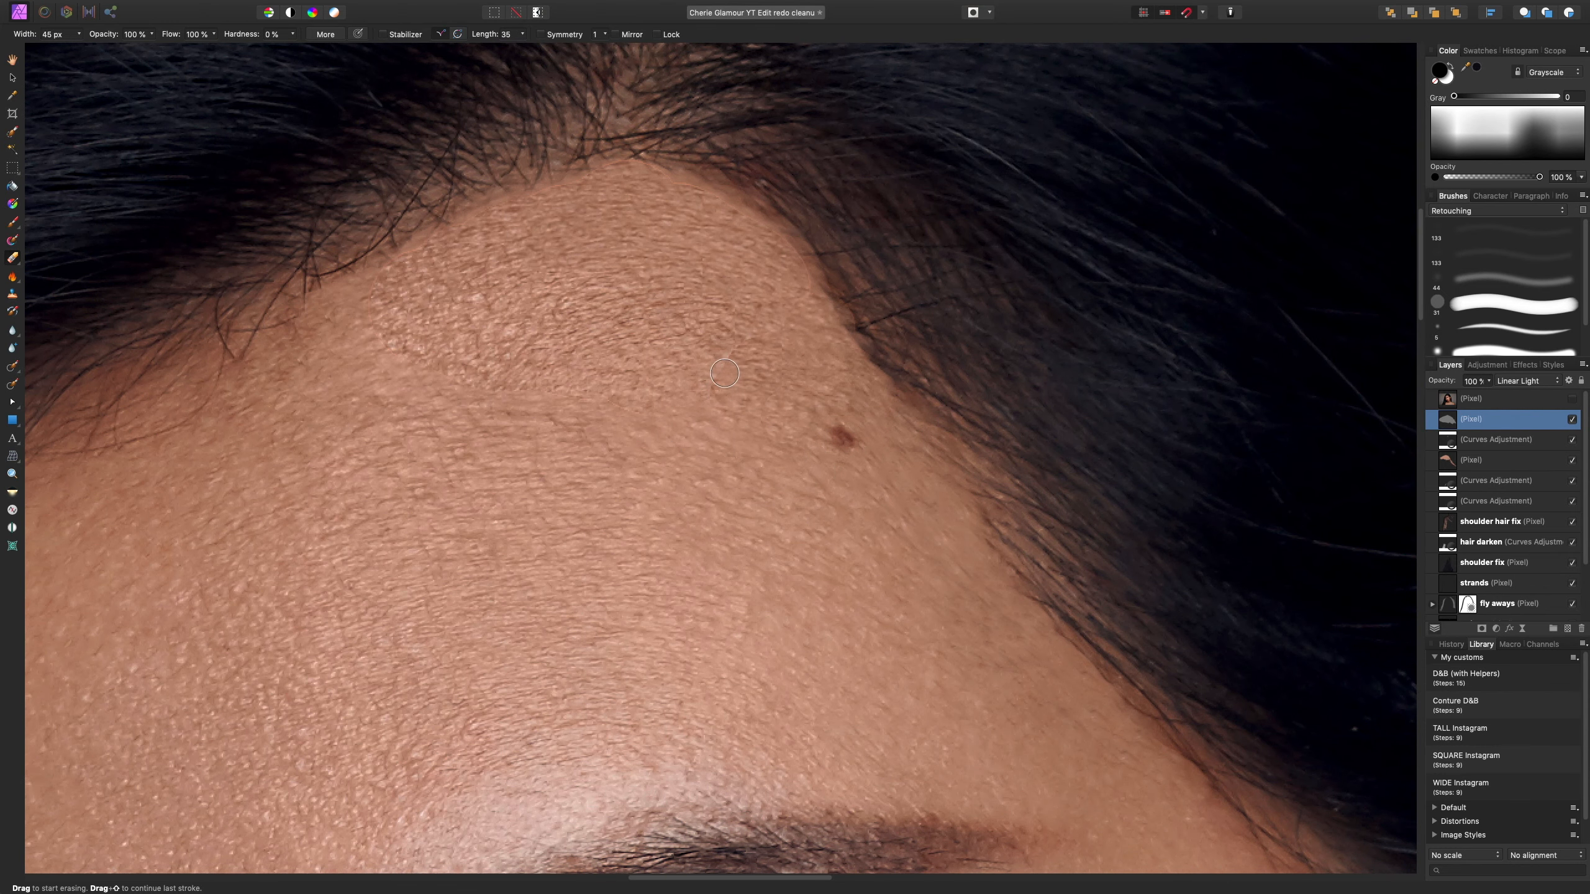
key("bracketleft")
key("bracketleft")
mouse_move(821, 282)
left_mouse_down()
mouse_move(682, 164)
mouse_move(689, 179)
mouse_move(606, 154)
mouse_move(462, 210)
mouse_move(384, 264)
left_mouse_up()
key("bracketright")
key("bracketright")
key("bracketright")
key("bracketright")
- Lower the texture layer's opacity to 71% and compare the portrait with and without the top three visible hairline layers
left_click_drag(1489, 387, 1467, 432)
key("super+0")
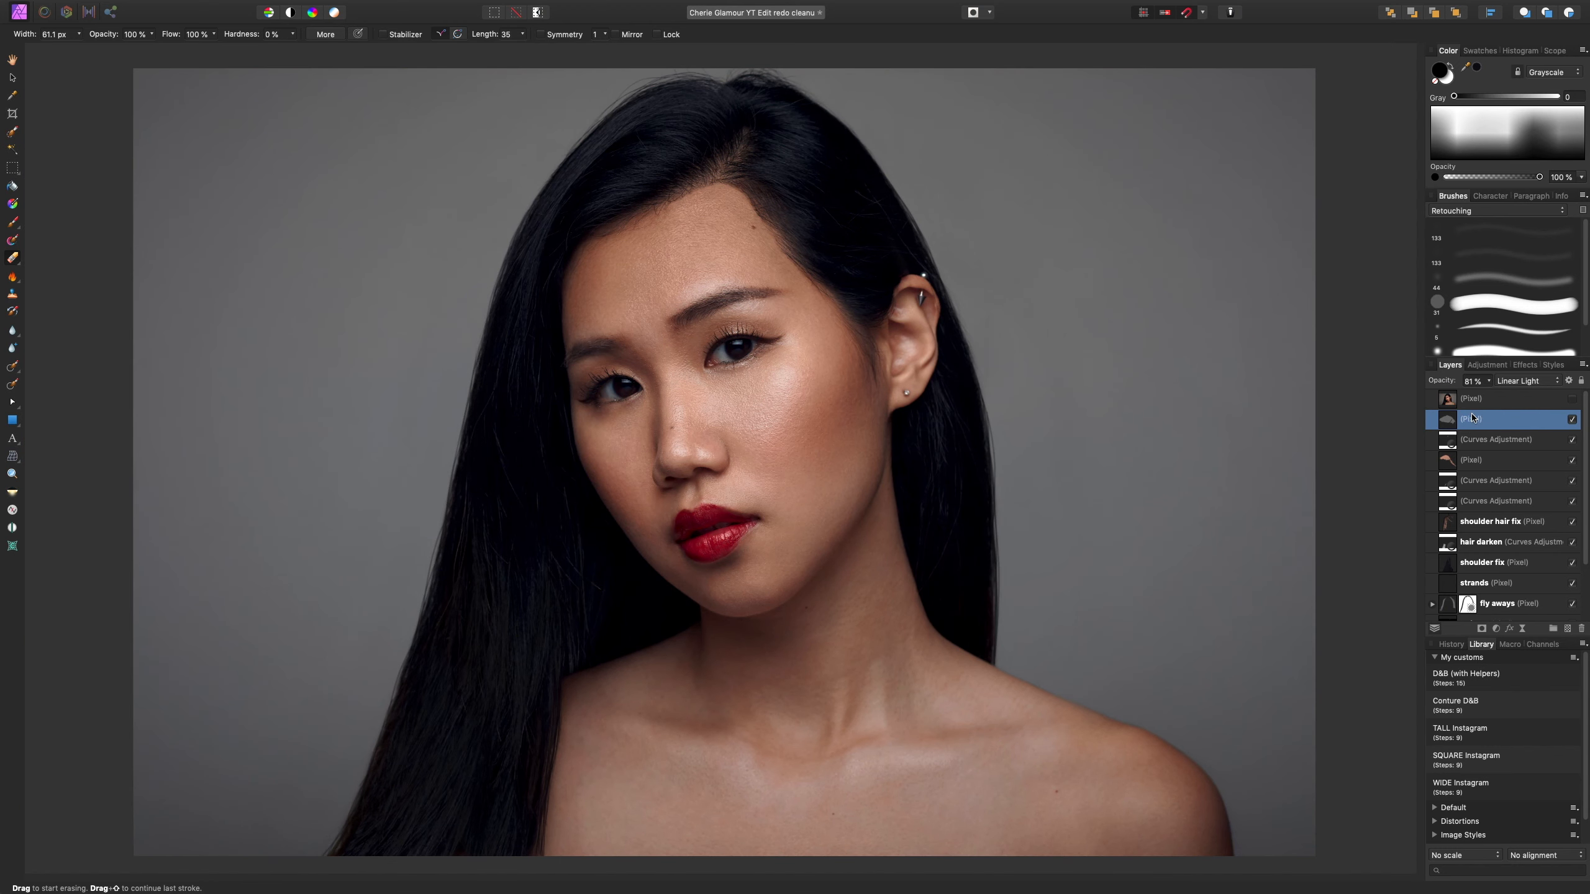
left_click_drag(1489, 382, 1477, 412)
left_click(1555, 467, "shift")
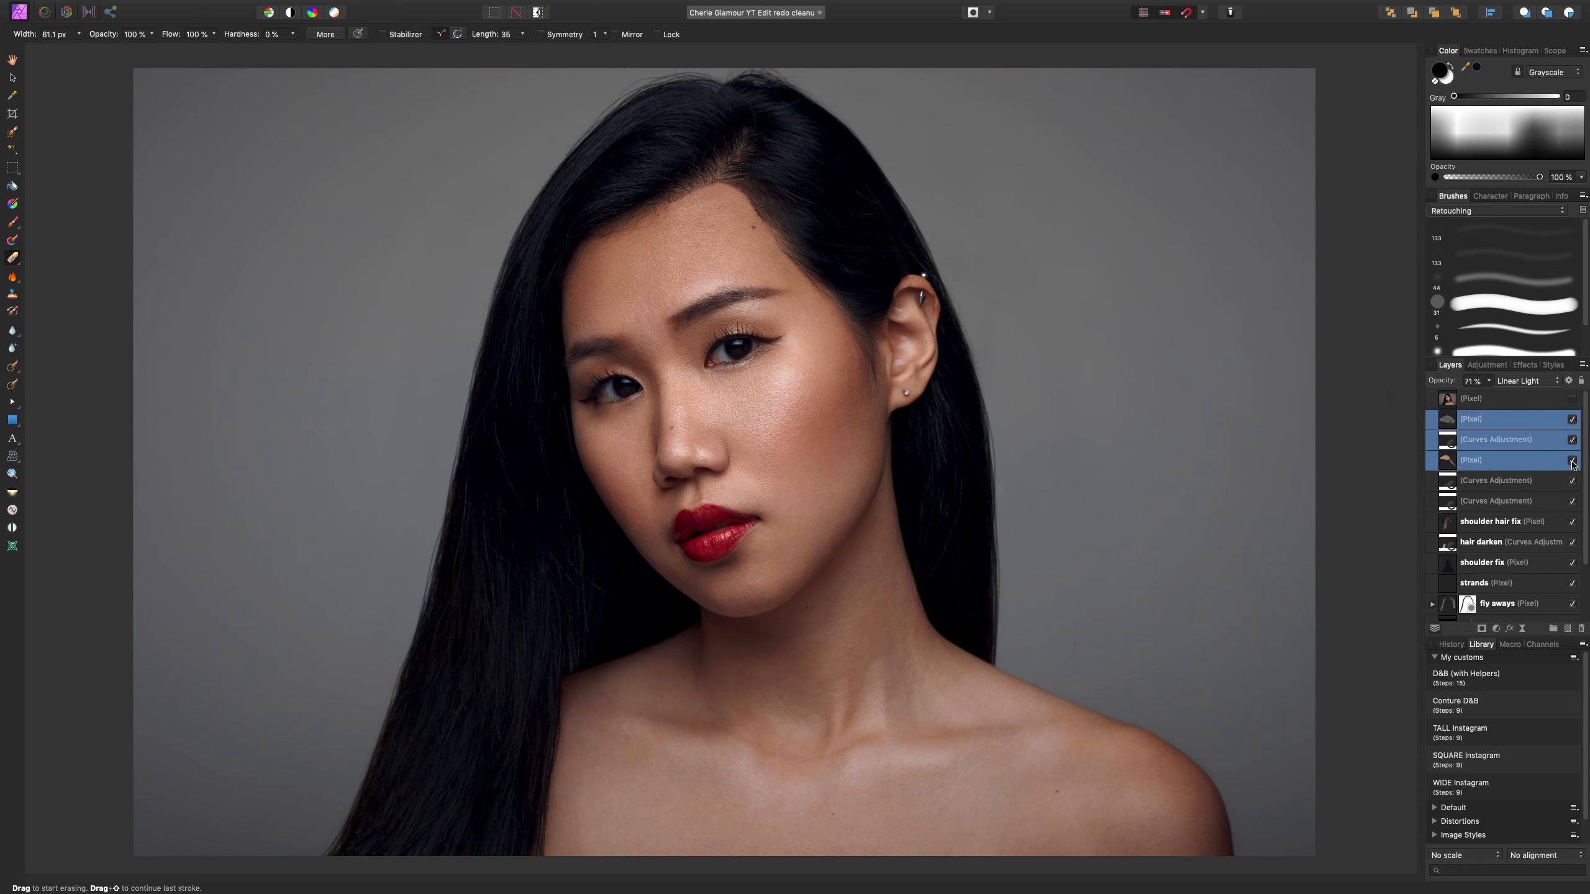
left_click(1572, 460)
left_click(1572, 462)
- Add a new pixel layer above the texture layer and switch to the Clone Brush for the forehead hairline
key("super+1")
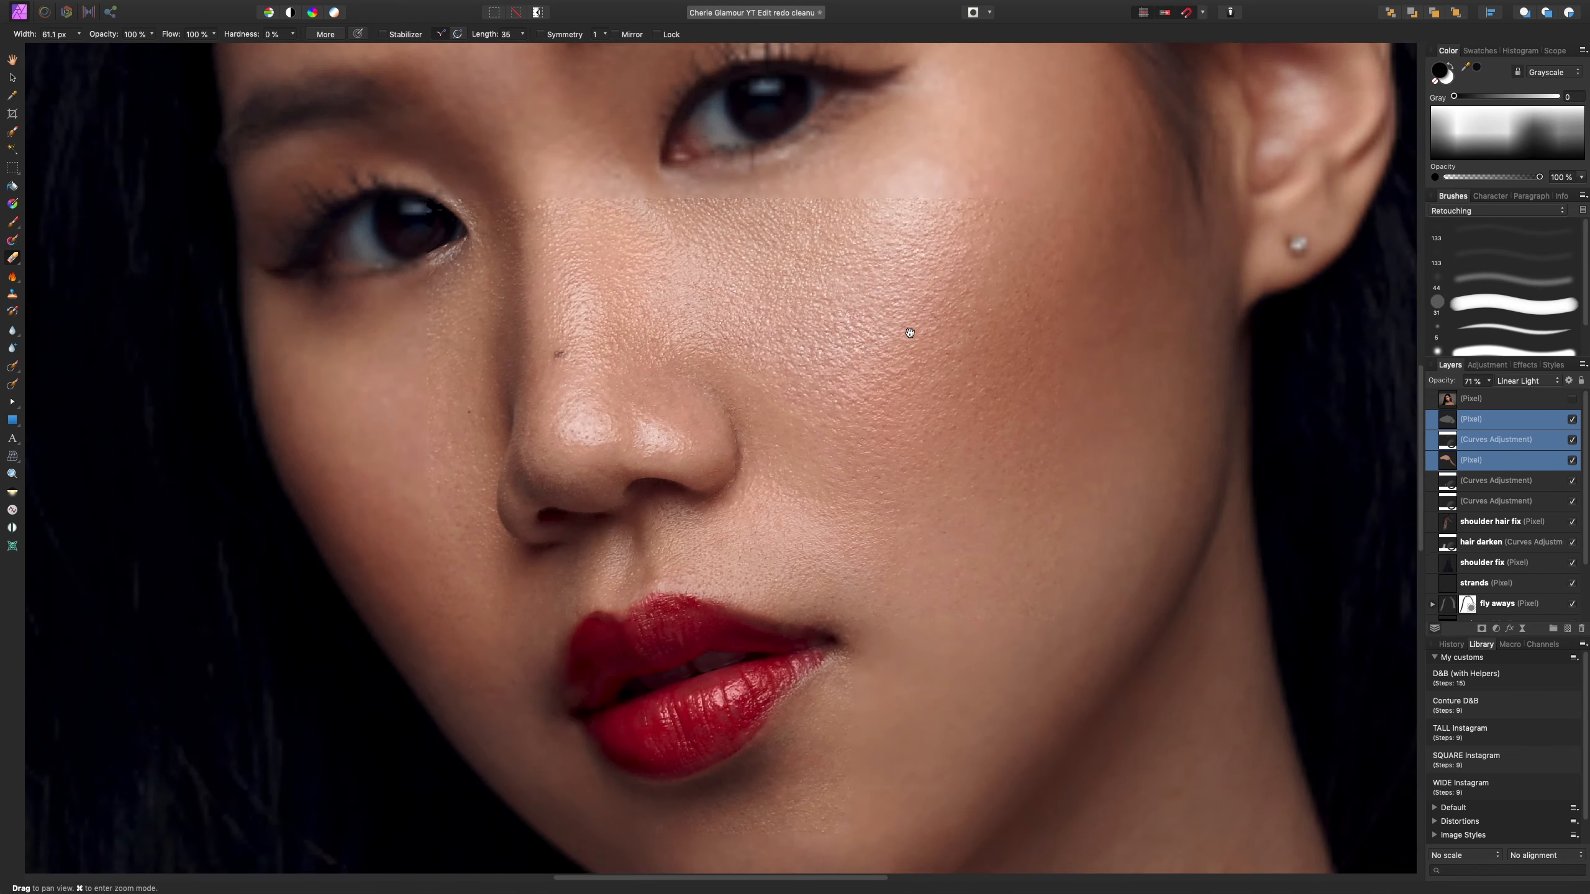
scroll(937, 366, "up", 10)
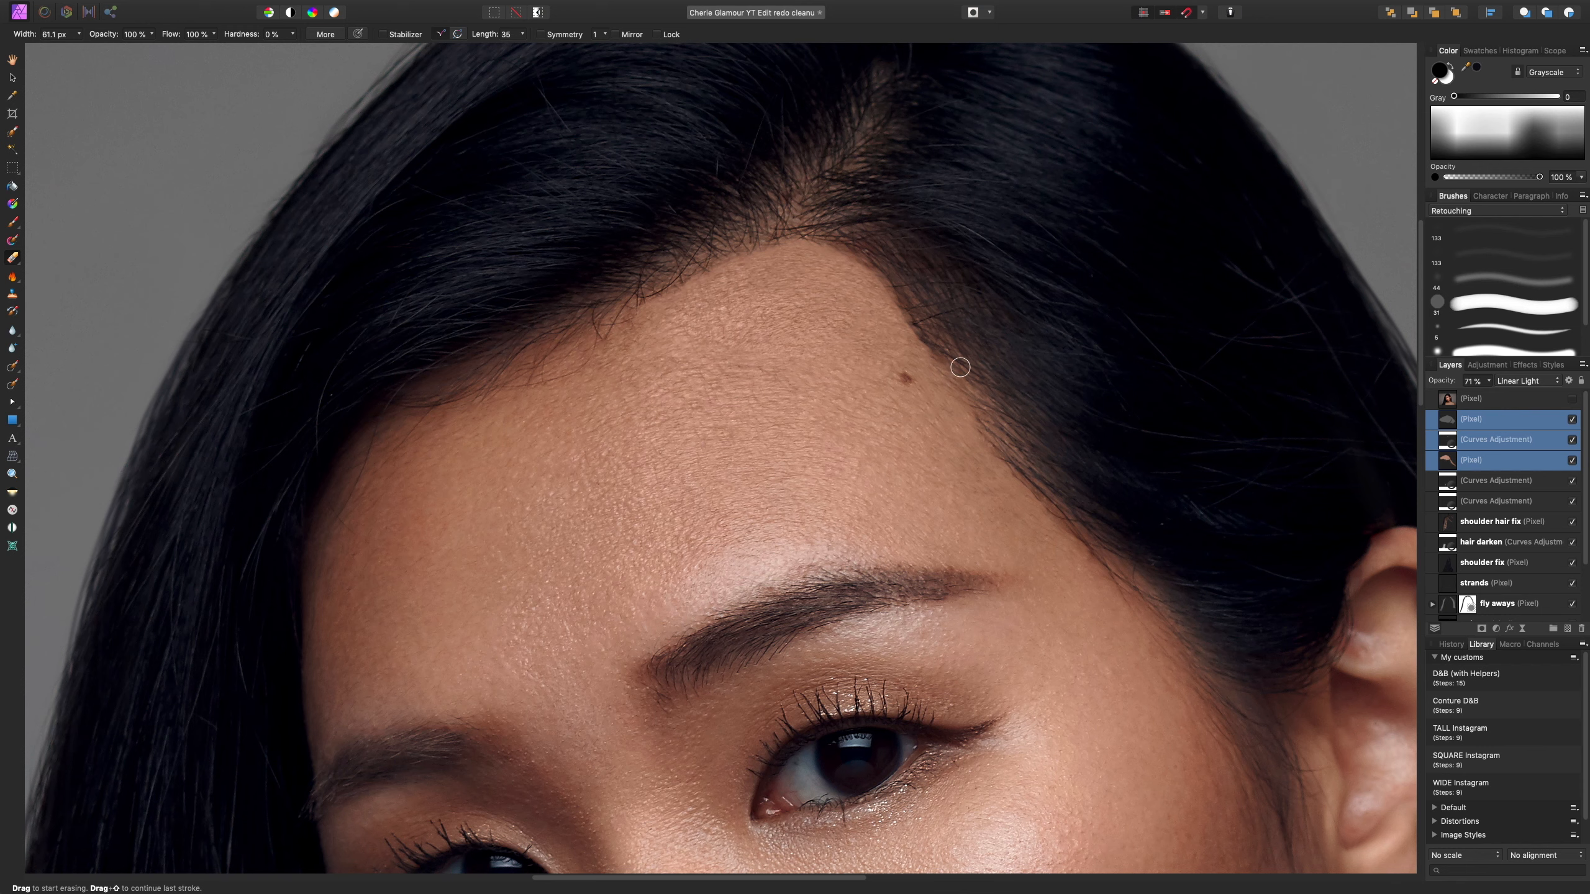
key("super+shift+n")
key("s")
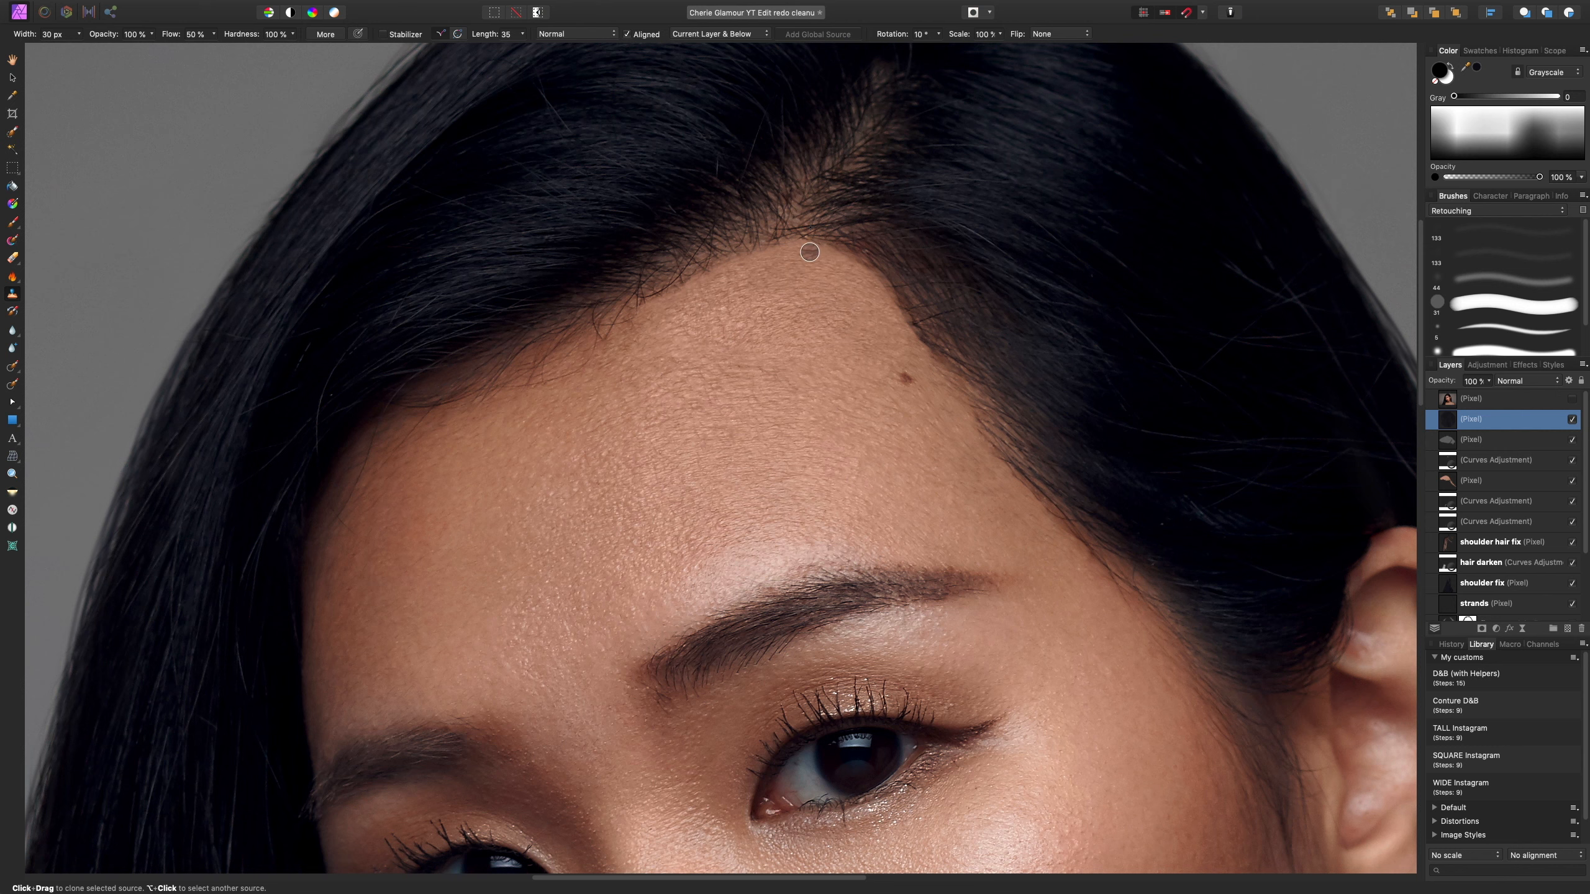
mouse_move(803, 252)
left_mouse_down()
mouse_move(951, 308)
mouse_move(933, 277)
mouse_move(854, 247)
left_mouse_up()
key("[")
key("[")
key("[")
key("[")
key("[")
key("[")
key("[")
key("[")
key("[")
key("[")
key("[")
key("[")
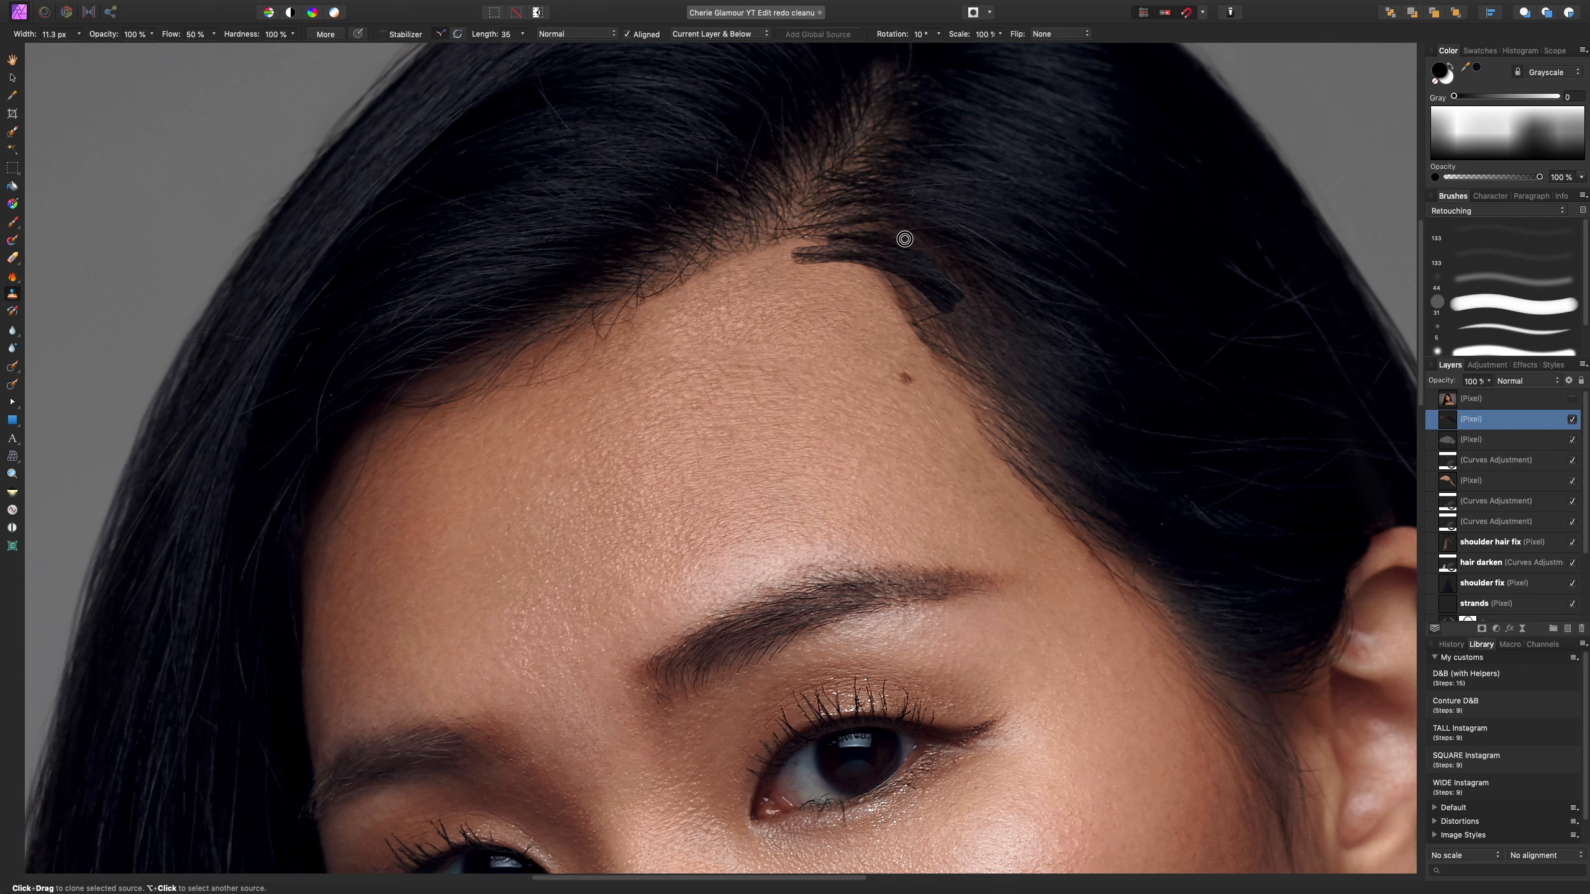
key("]")
key("]")
key("]")
key("]")
key("]")
key("]")
key("]")
key("]")
key("]")
mouse_move(962, 290)
left_mouse_down()
mouse_move(944, 266)
mouse_move(961, 255)
left_mouse_up()
key("[")
key("[")
key("[")
key("[")
key("[")
key("[")
key("]")
key("]")
key("]")
key("]")
key("]")
key("]")
key("]")
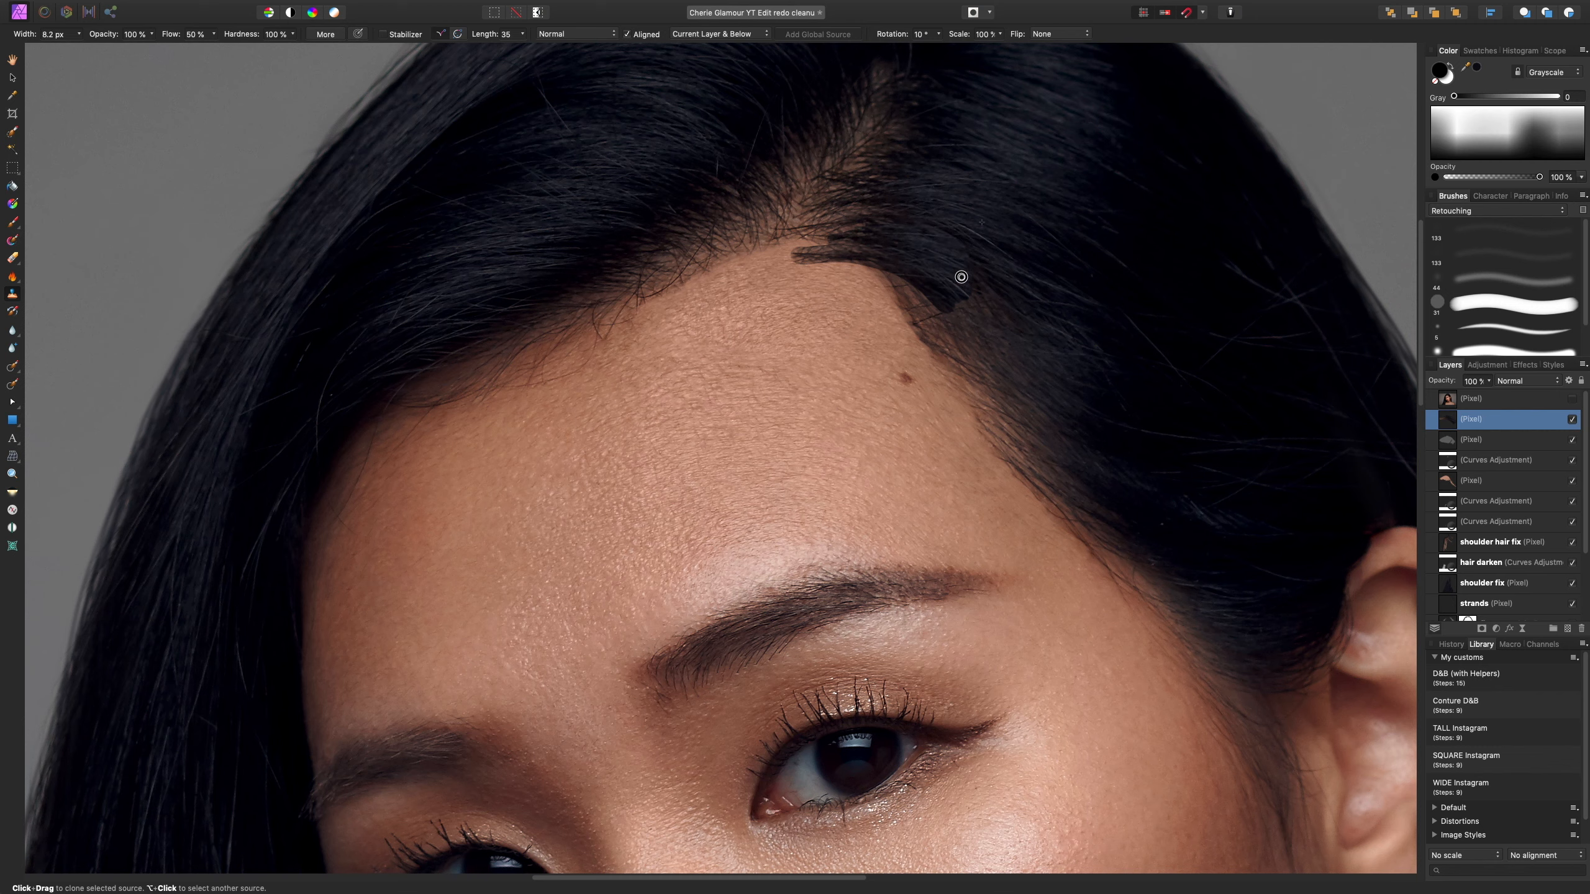
mouse_move(979, 306)
left_mouse_down()
mouse_move(934, 302)
mouse_move(957, 343)
left_mouse_up()
key("]")
key("]")
key("]")
key("]")
mouse_move(912, 291)
left_mouse_down()
mouse_move(944, 309)
mouse_move(967, 278)
mouse_move(988, 295)
mouse_move(997, 344)
mouse_move(955, 359)
left_mouse_up()
key("[")
key("[")
key("super+z")
key("super+z")
key("super+z")
key("super+z")
key("super+z")
key("super+z")
key("super+z")
key("super+z")
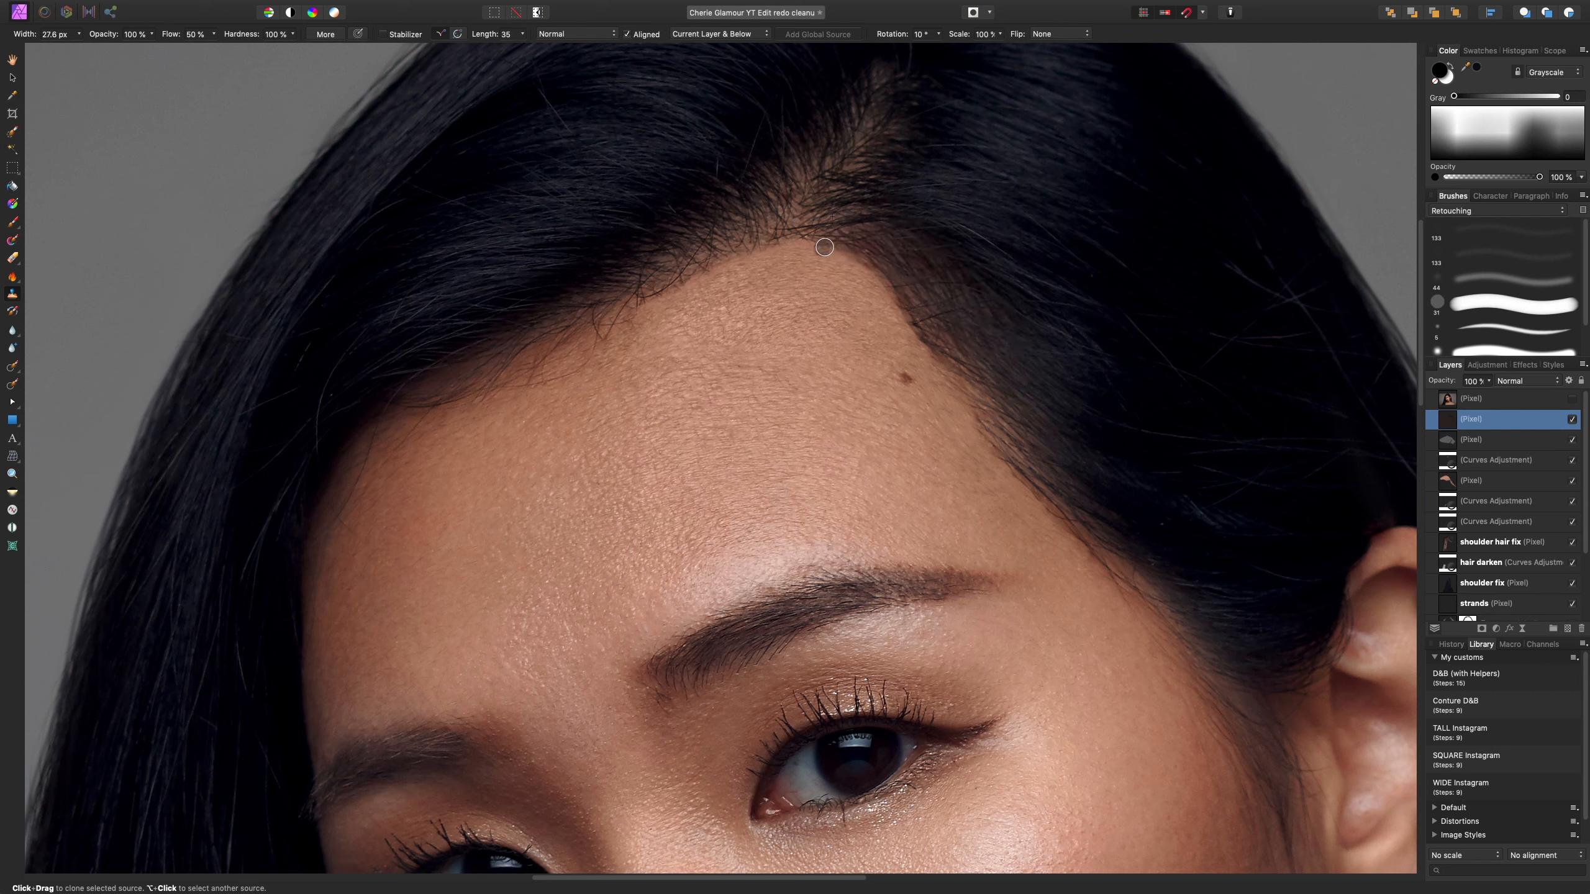
- Clone dark hair from just above the central hairline over the sparse edge running down towards the mole, starting with a 27.6 px brush
left_click(806, 230, "alt")
mouse_move(813, 247)
left_mouse_down()
mouse_move(899, 284)
mouse_move(932, 330)
mouse_move(853, 254)
mouse_move(887, 289)
mouse_move(877, 249)
mouse_move(935, 299)
mouse_move(908, 246)
mouse_move(845, 232)
mouse_move(875, 223)
mouse_move(953, 270)
mouse_move(968, 263)
mouse_move(987, 277)
mouse_move(961, 304)
mouse_move(938, 279)
mouse_move(950, 283)
mouse_move(927, 246)
left_mouse_up()
key("Left")
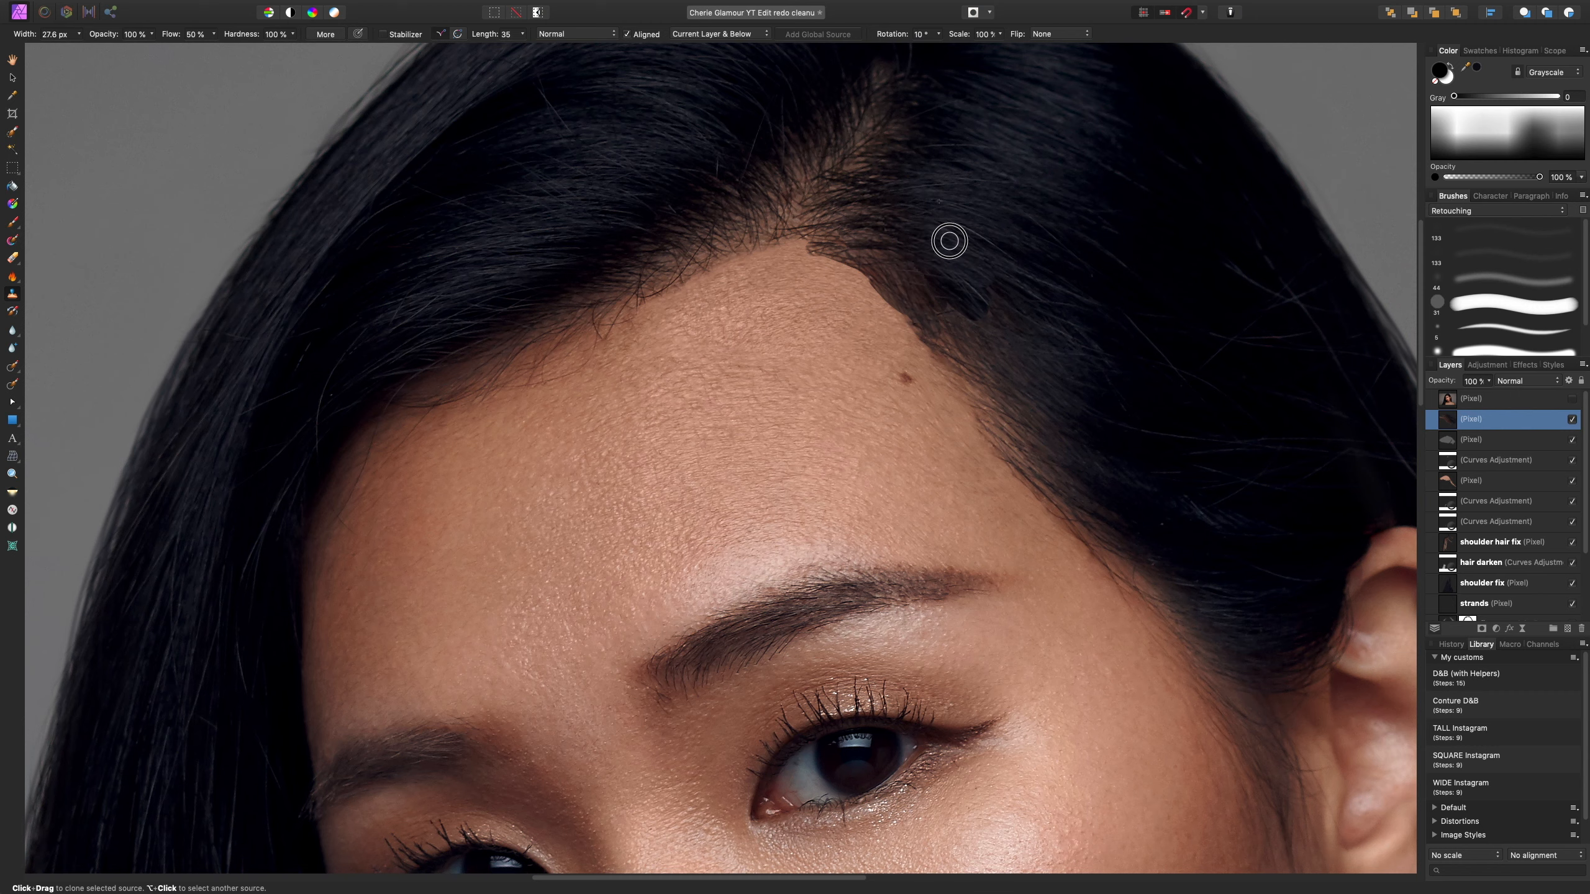
key("[")
key("[")
mouse_move(983, 275)
left_mouse_down()
mouse_move(1007, 303)
mouse_move(977, 280)
mouse_move(971, 292)
mouse_move(1020, 346)
left_mouse_up()
- Blend the cloned hair above the mole into the surrounding strands at 12% flow, sampling nearby hair and shrinking the brush to 7.9 px
key("]")
key("]")
key("]")
key("]")
key("]")
left_click(214, 33)
left_click_drag(213, 49, 174, 51)
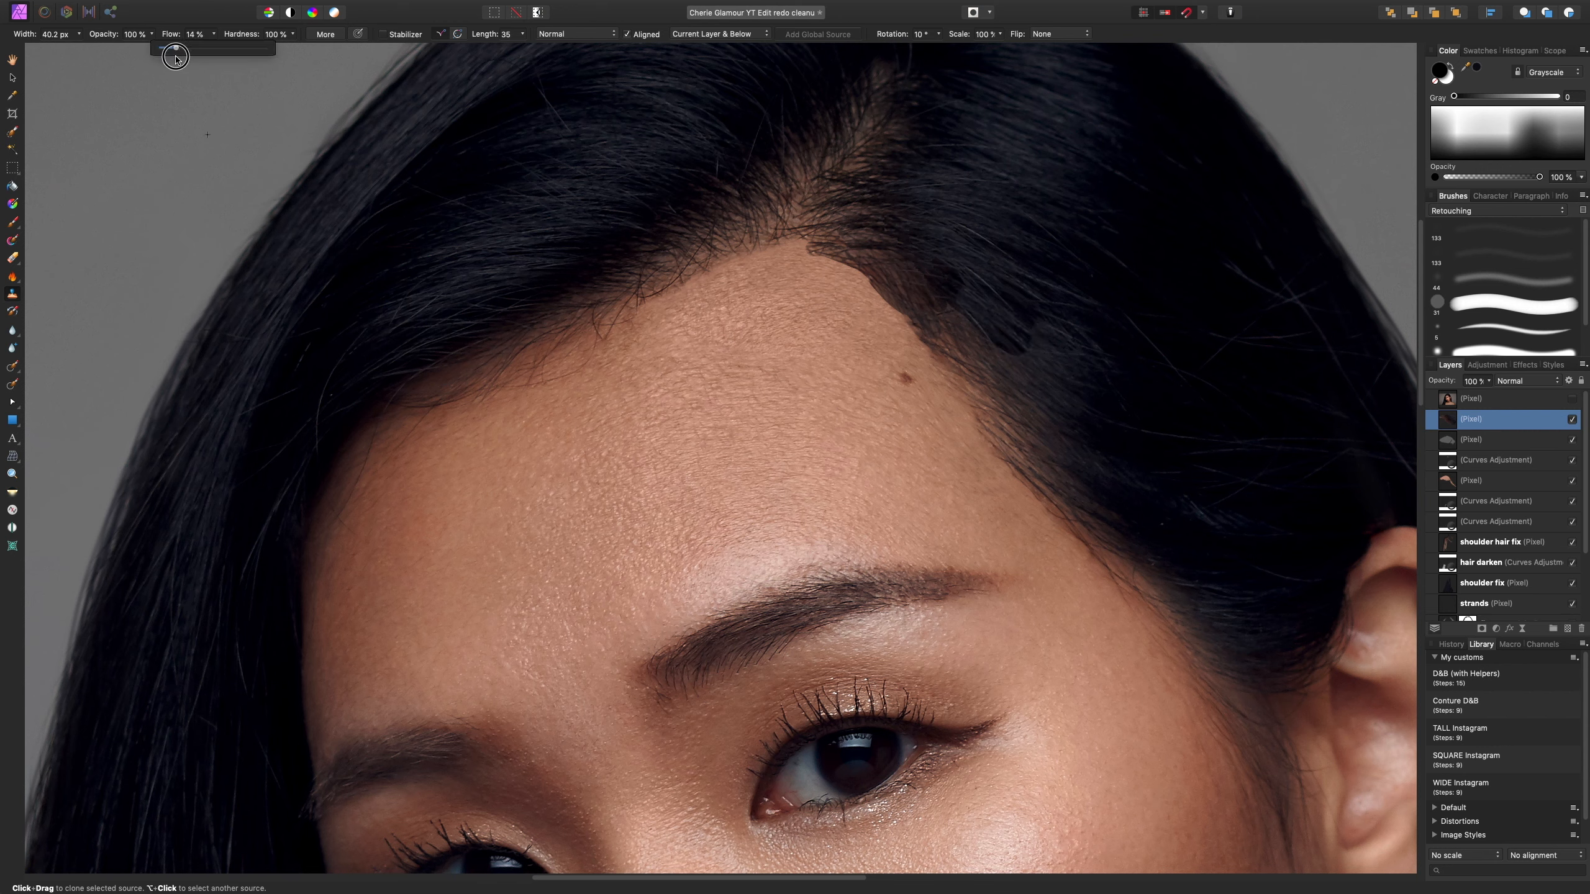
left_click(1054, 347, "alt")
key("[")
key("[")
key("[")
mouse_move(1046, 339)
left_mouse_down()
mouse_move(1018, 323)
mouse_move(1061, 377)
mouse_move(944, 298)
mouse_move(1039, 391)
mouse_move(959, 313)
mouse_move(948, 266)
mouse_move(918, 255)
left_mouse_up()
key("[")
key("[")
key("[")
key("[")
left_click_drag(976, 338, 959, 336)
key("[")
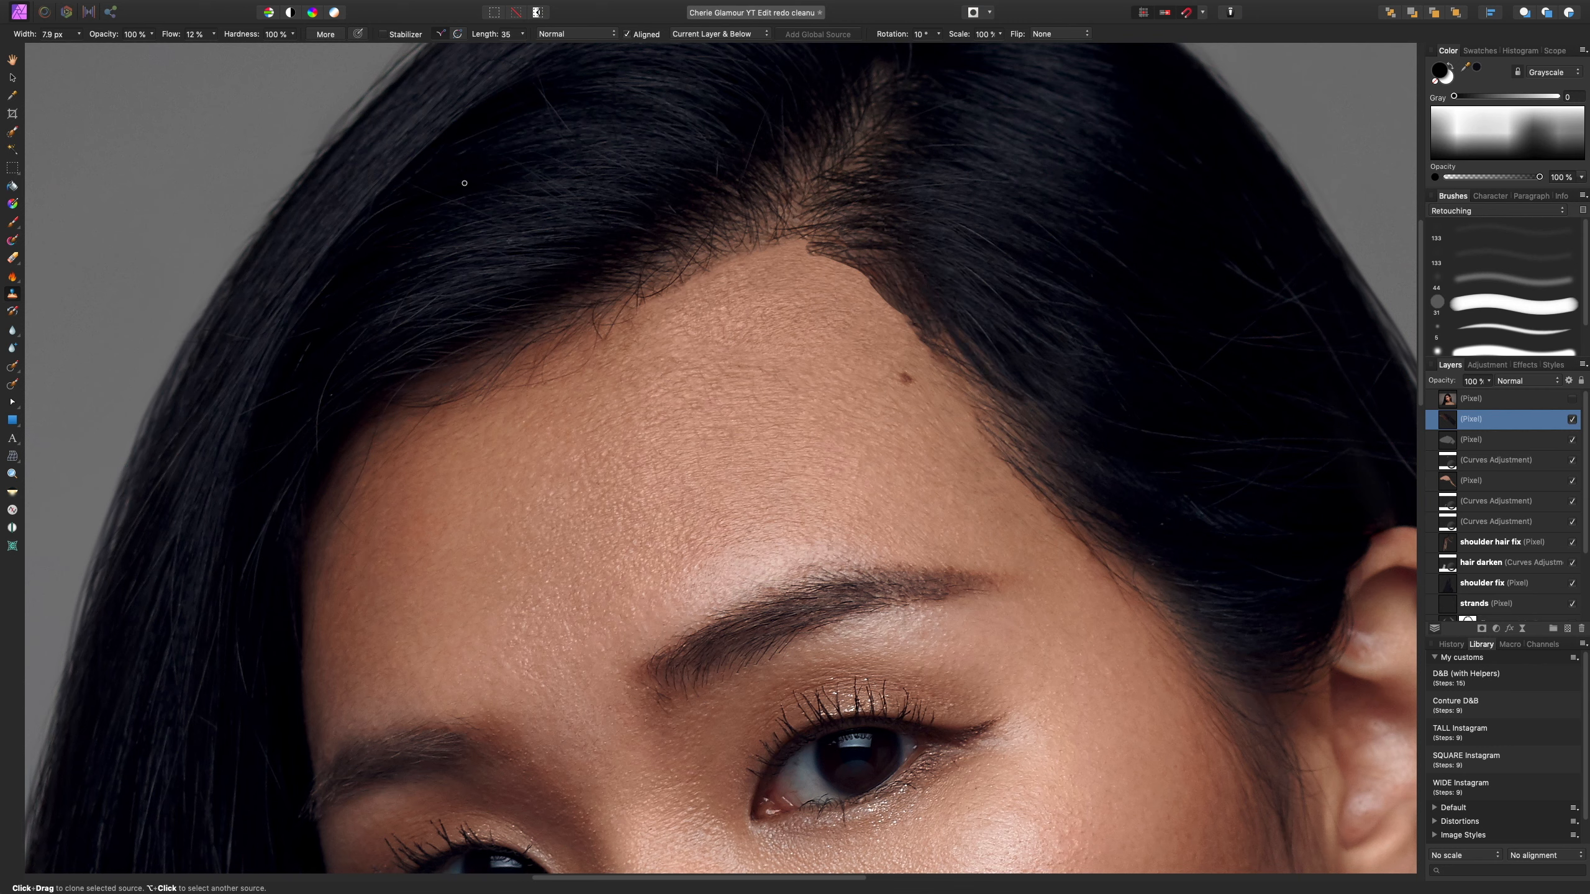
- Refine the hair around the central hairline peak at 8% clone flow with a 7.2 px brush, undoing the last stroke
left_click(214, 34)
left_click_drag(213, 50, 203, 50)
key("[")
key("[")
key("[")
left_click(1028, 254, "alt")
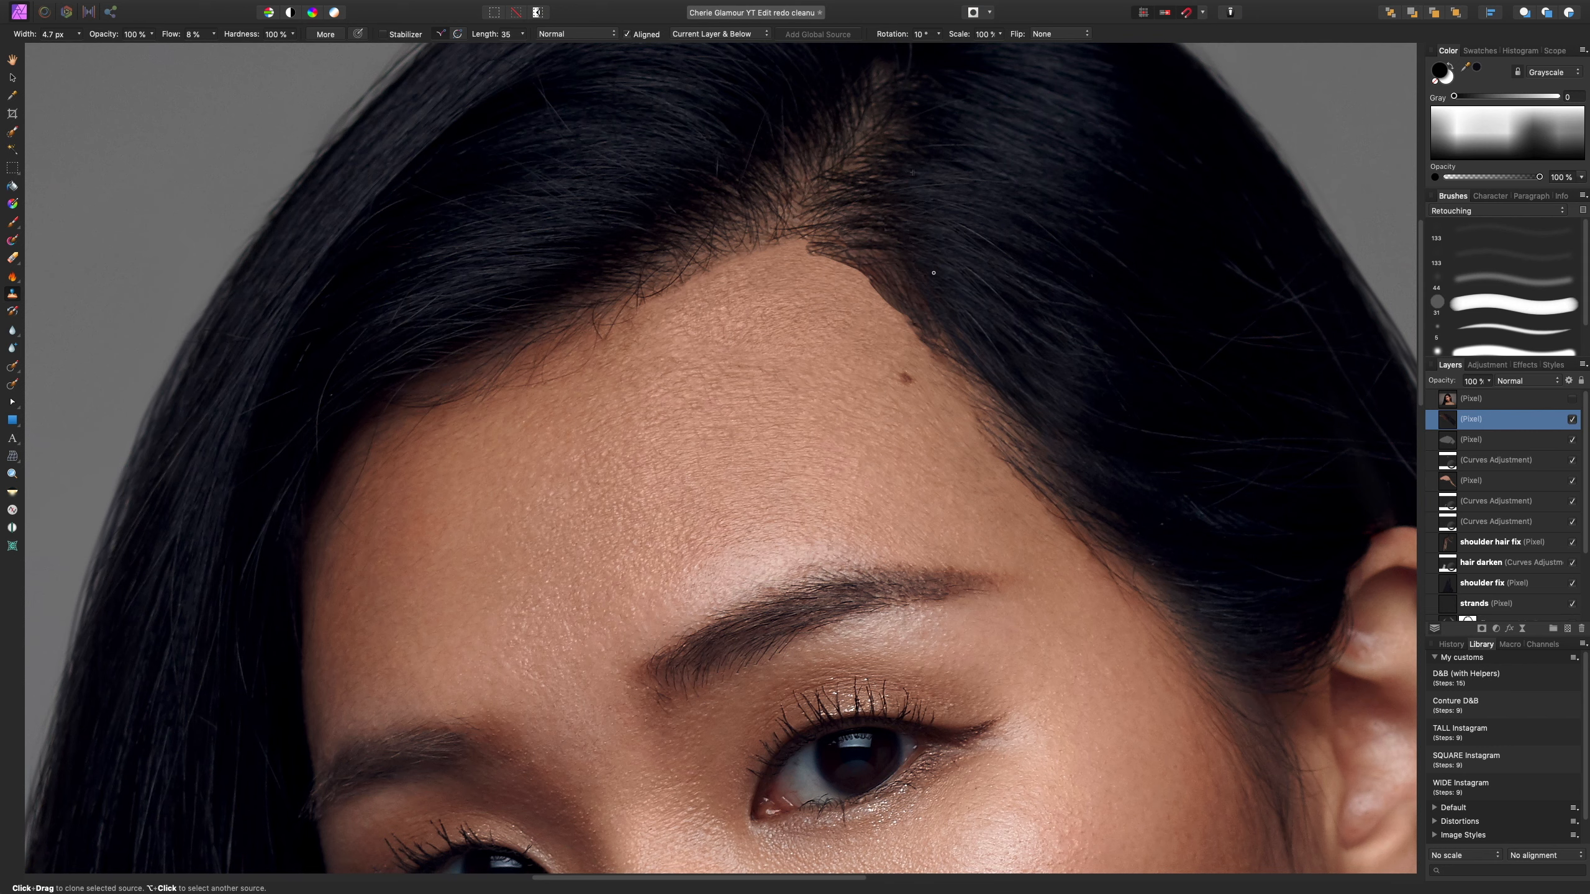
left_click(916, 233, "alt")
key("bracketright")
key("bracketright")
left_click_drag(873, 237, 843, 242)
left_click(907, 231, "alt")
left_click(868, 200, "alt")
left_click_drag(841, 220, 849, 213)
key("super+z")
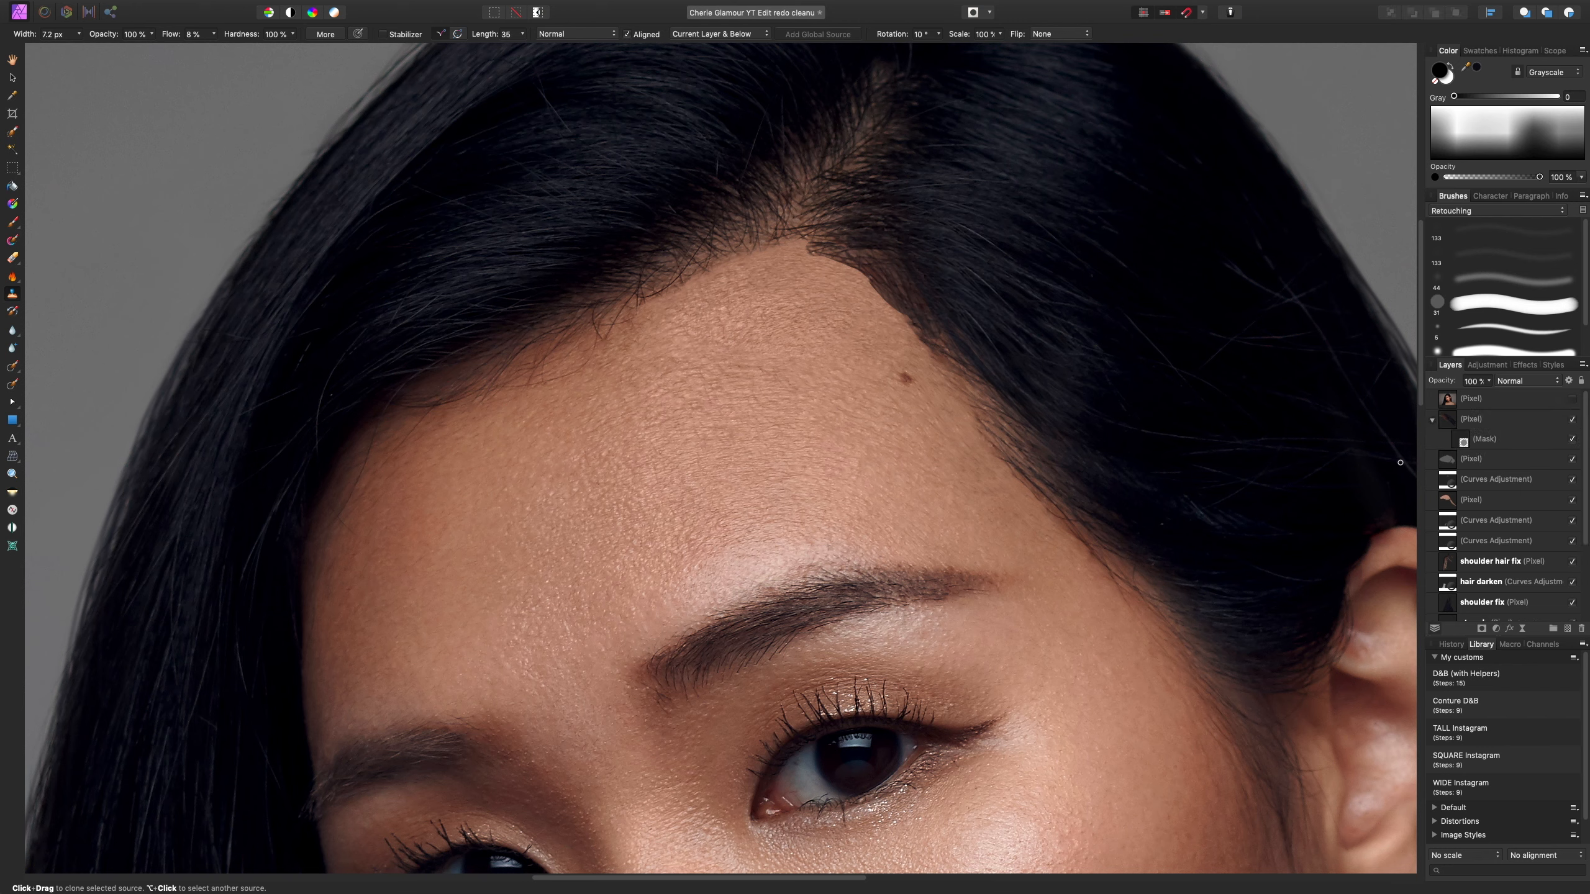
- Select the cloned hair layer's mask and paint over the hard edge of the central hairline with a soft, low-flow brush
left_click(1463, 441)
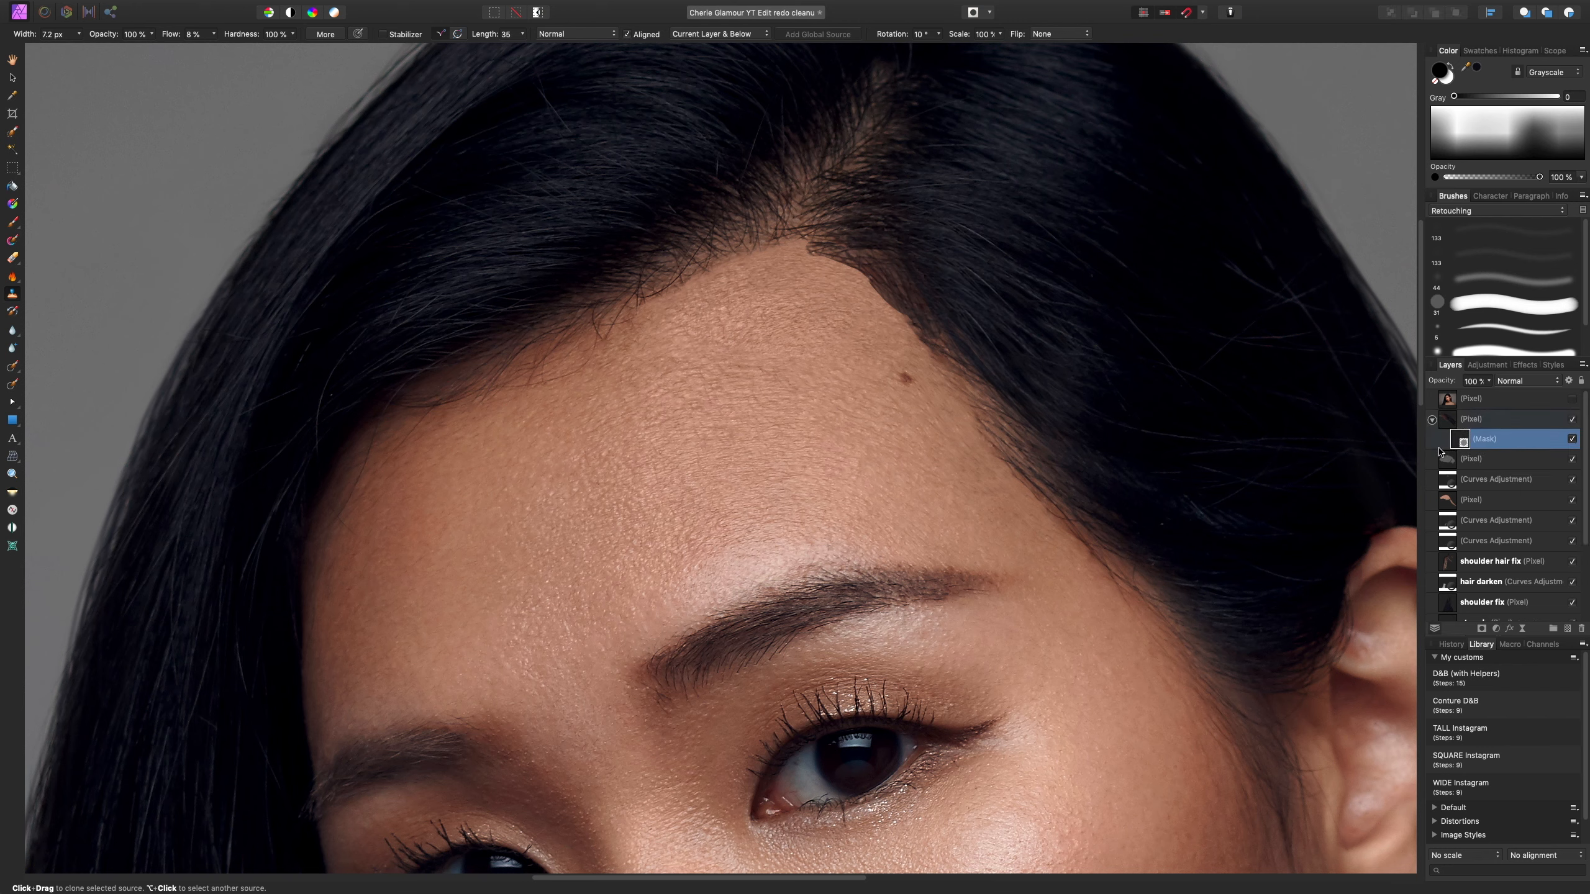
key("b")
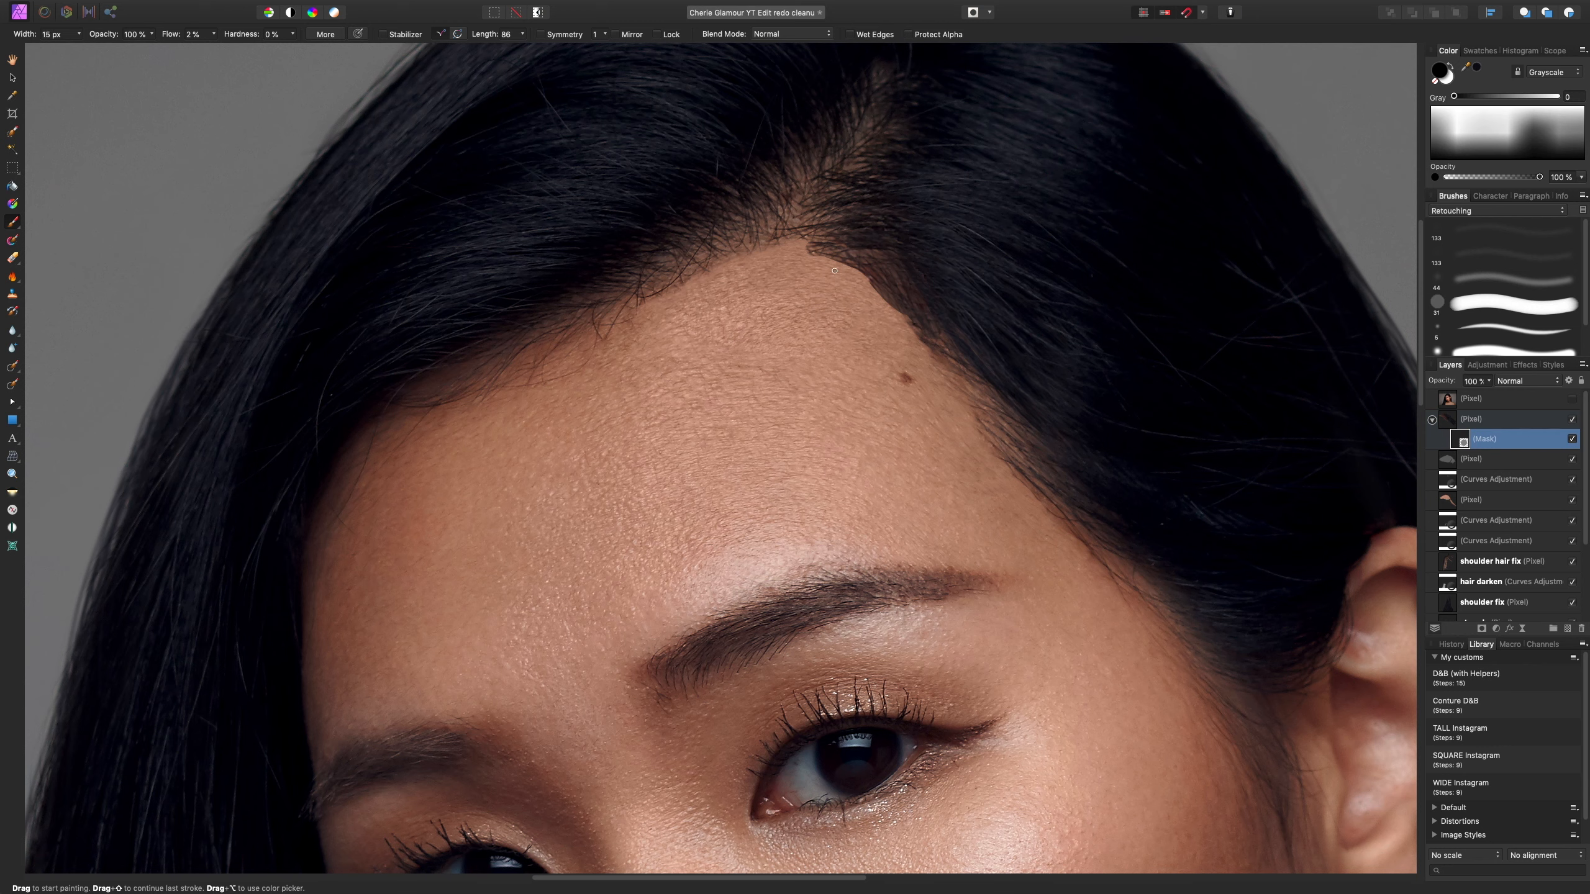
left_click_drag(213, 36, 426, 102)
key("bracketright")
key("bracketright")
key("bracketright")
key("bracketright")
key("bracketright")
key("bracketleft")
key("bracketleft")
key("bracketleft")
left_click_drag(218, 40, 128, 76)
left_click_drag(841, 274, 823, 258)
- Refine the mask along the hairline edge above the mole, reducing the brush to 1.9 px at 8% flow
key("bracketleft")
key("bracketleft")
left_click(214, 34)
left_click_drag(207, 54, 199, 53)
key("bracketleft")
key("bracketright")
key("bracketleft")
key("bracketleft")
key("bracketleft")
key("bracketleft")
- Select the cloned hair layer and draw fine strands at the central hairline in sampled dark hair colours, using a 4.4 px brush at 17% flow
left_click(1452, 424)
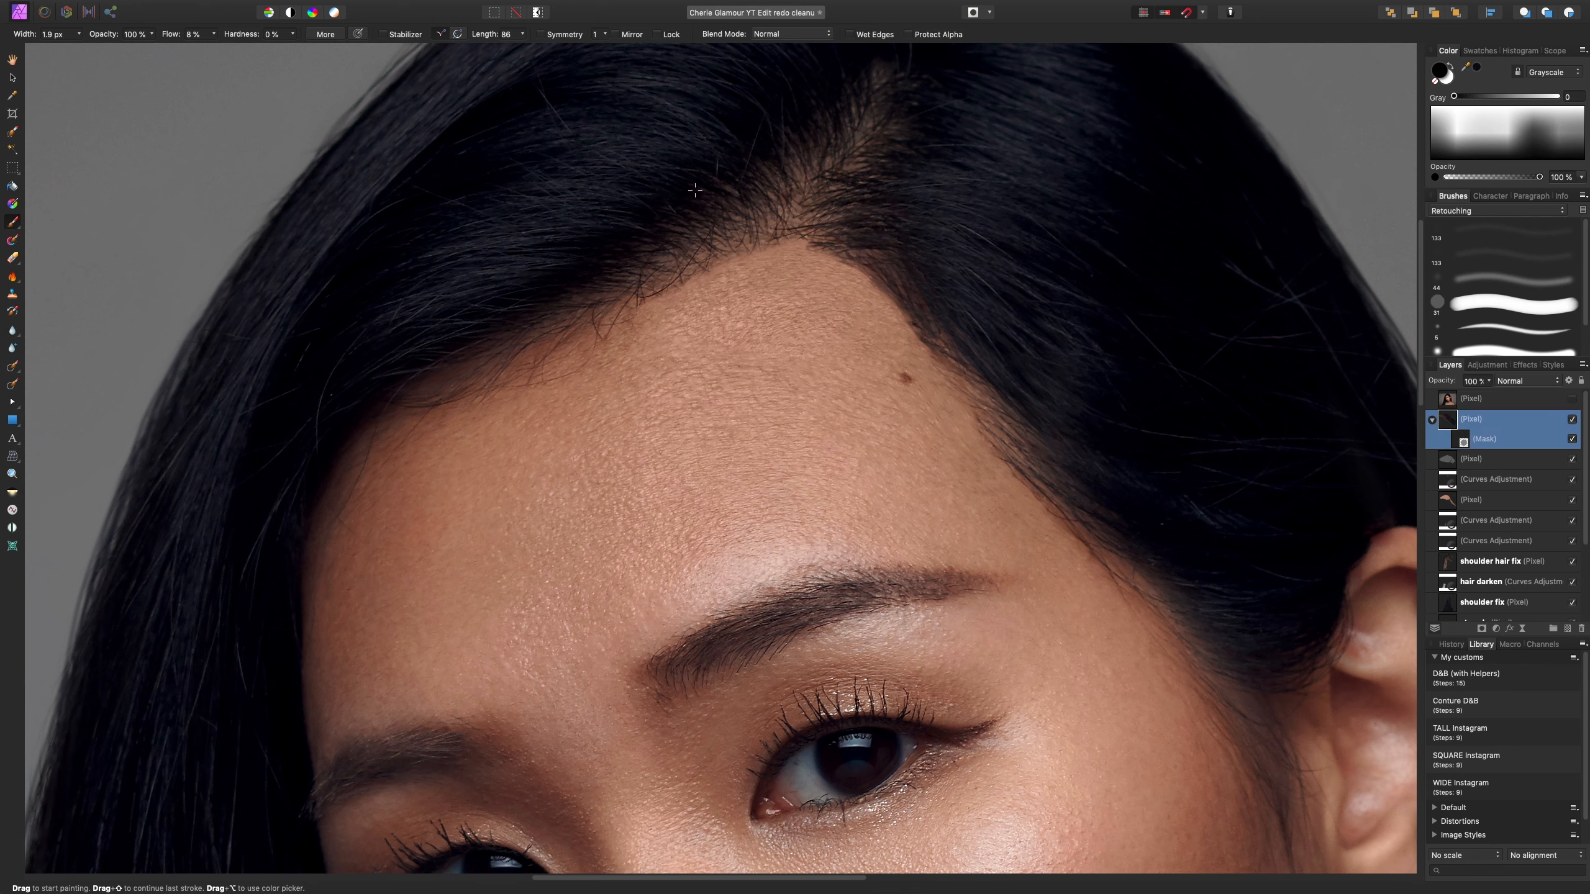
left_click(674, 189, "alt")
left_click_drag(214, 33, 228, 60)
left_click_drag(897, 193, 760, 117, "alt")
left_click_drag(216, 35, 238, 51)
left_click_drag(195, 34, 197, 61)
left_click(214, 34)
left_click_drag(205, 57, 187, 58)
left_click(214, 34)
left_click_drag(187, 58, 198, 57)
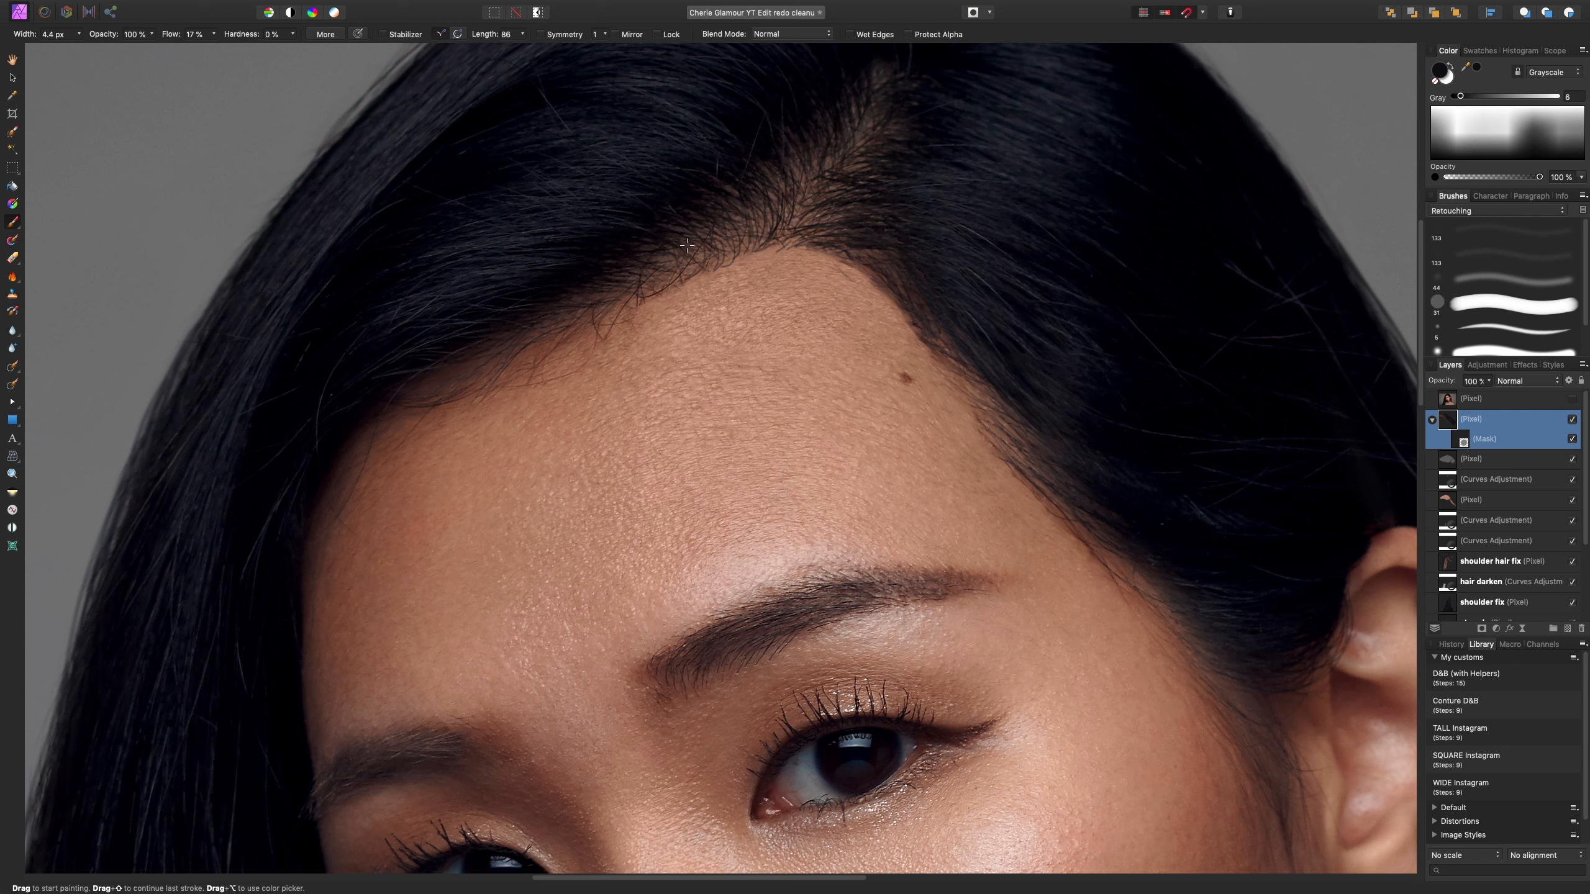
- Draw more strands along the hairline at 11% flow, disable the hair layer's mask and lower the brush flow
left_click_drag(213, 34, 203, 49)
left_click(1571, 440)
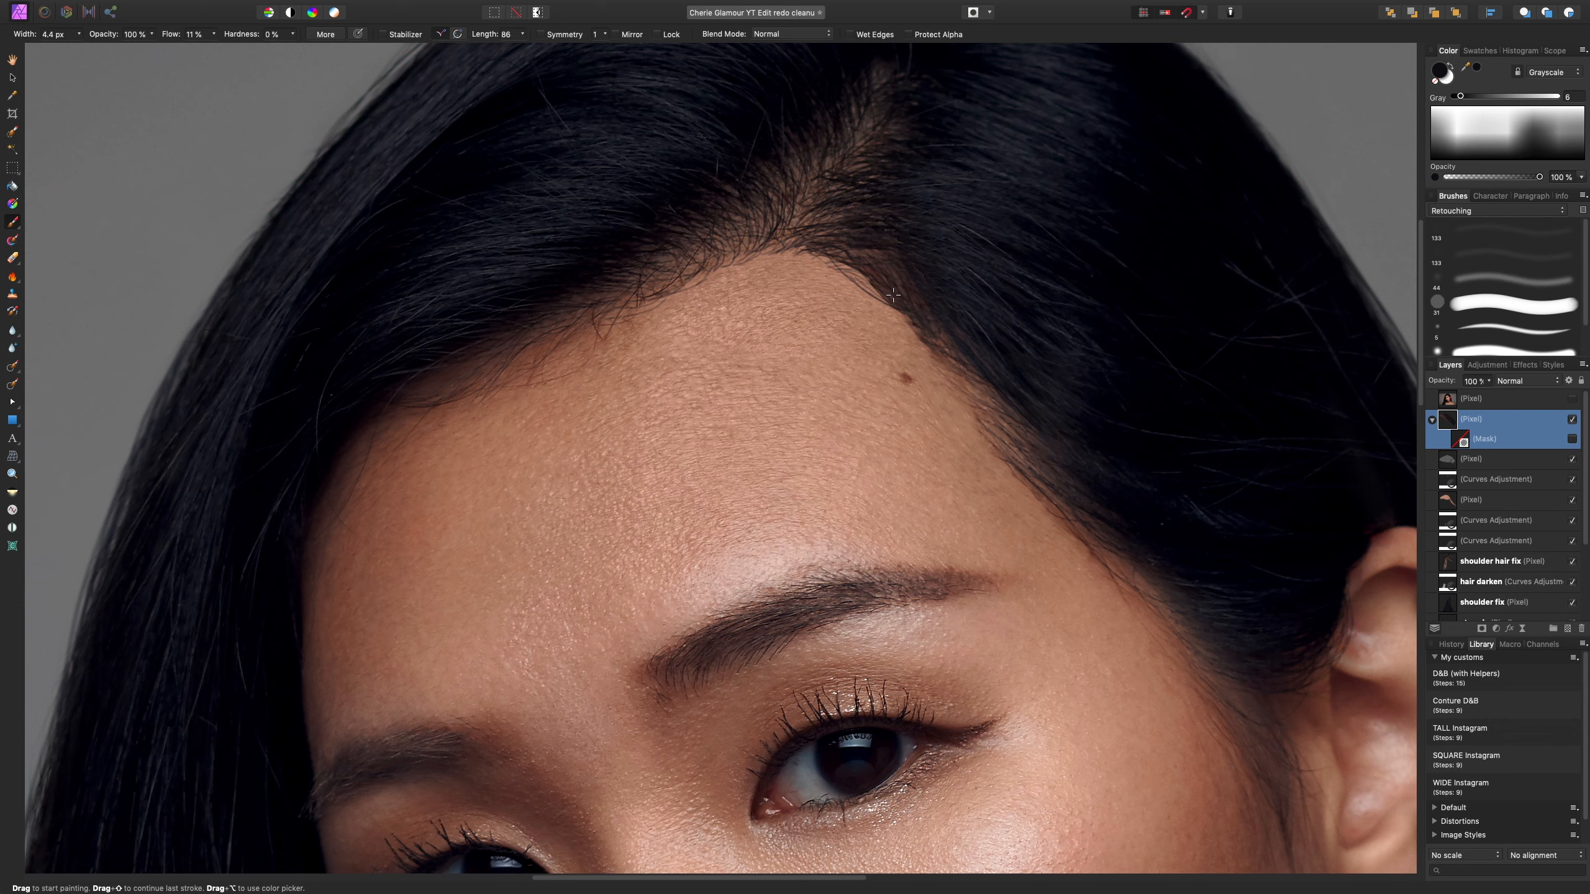
key("super+0")
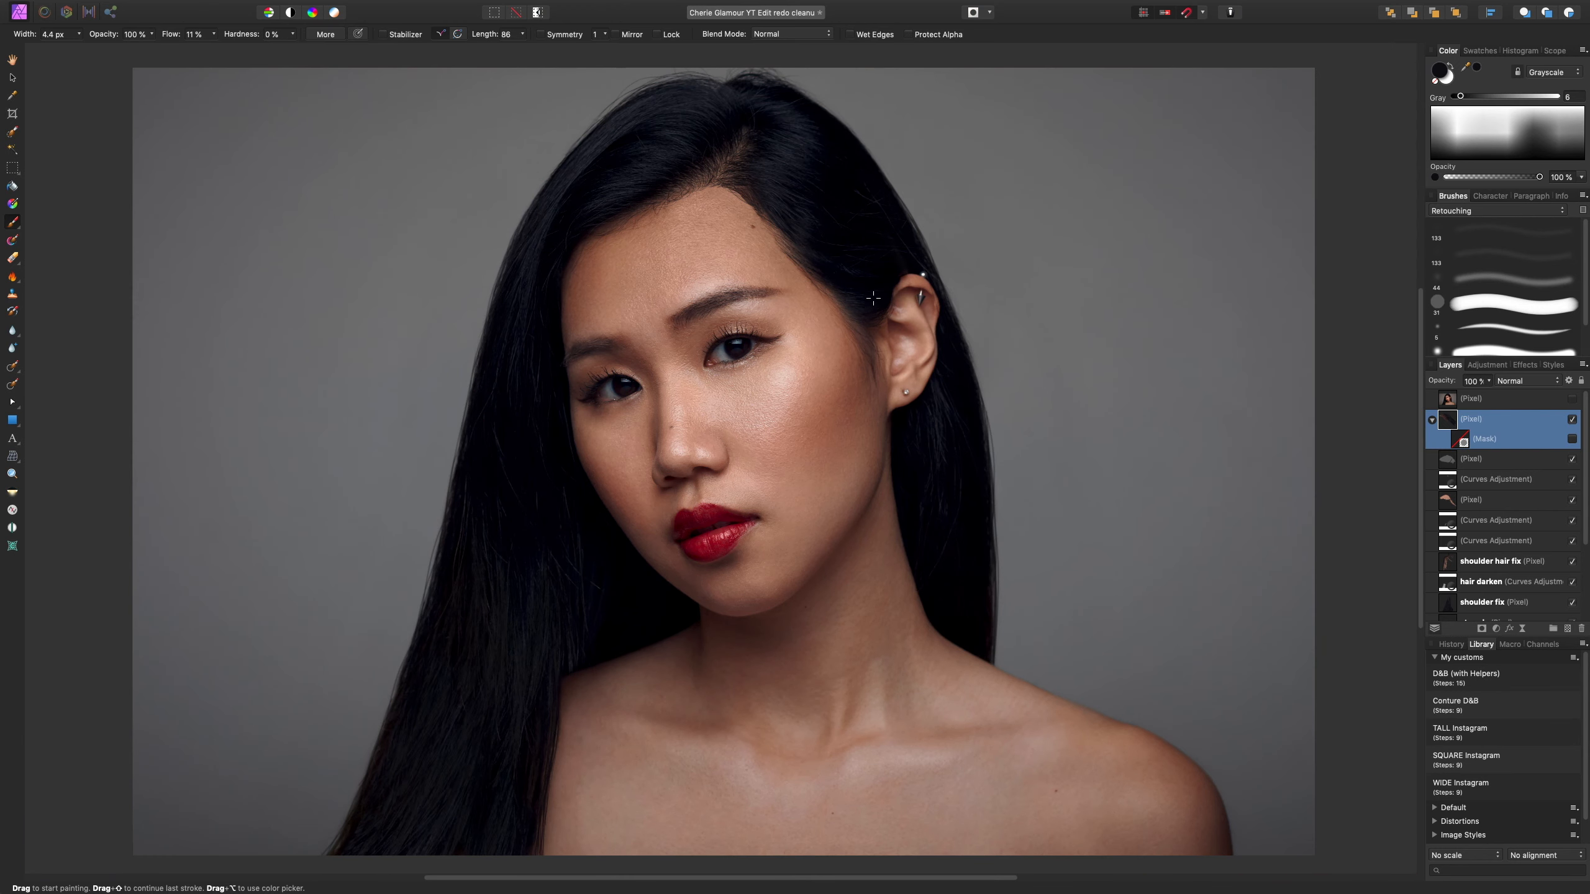
key("super+plus")
key("super+plus")
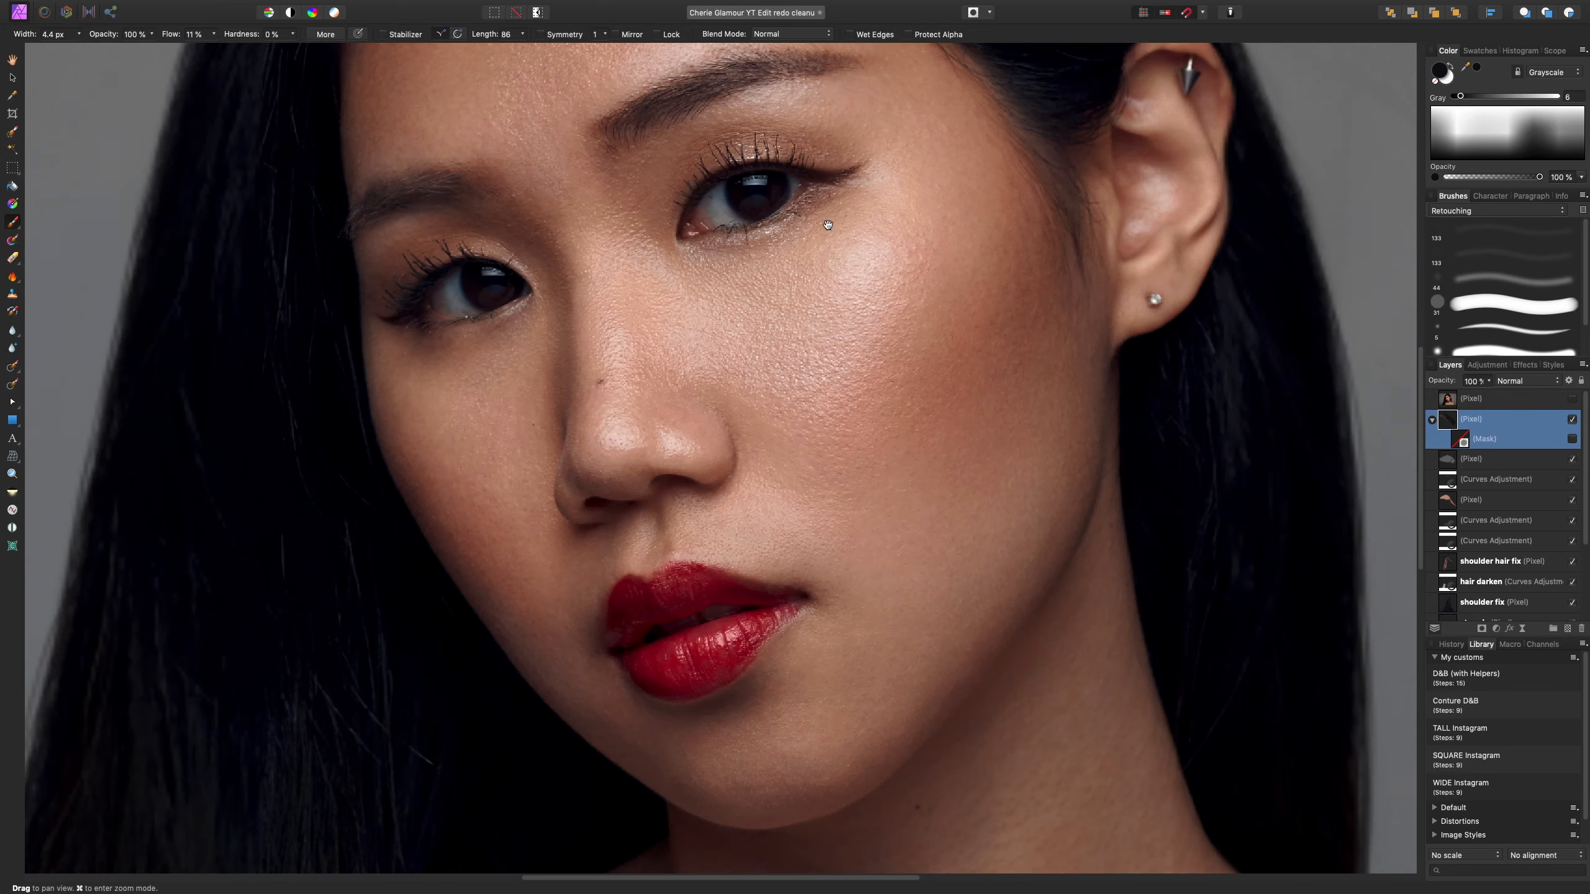
scroll(815, 368, "up", 6)
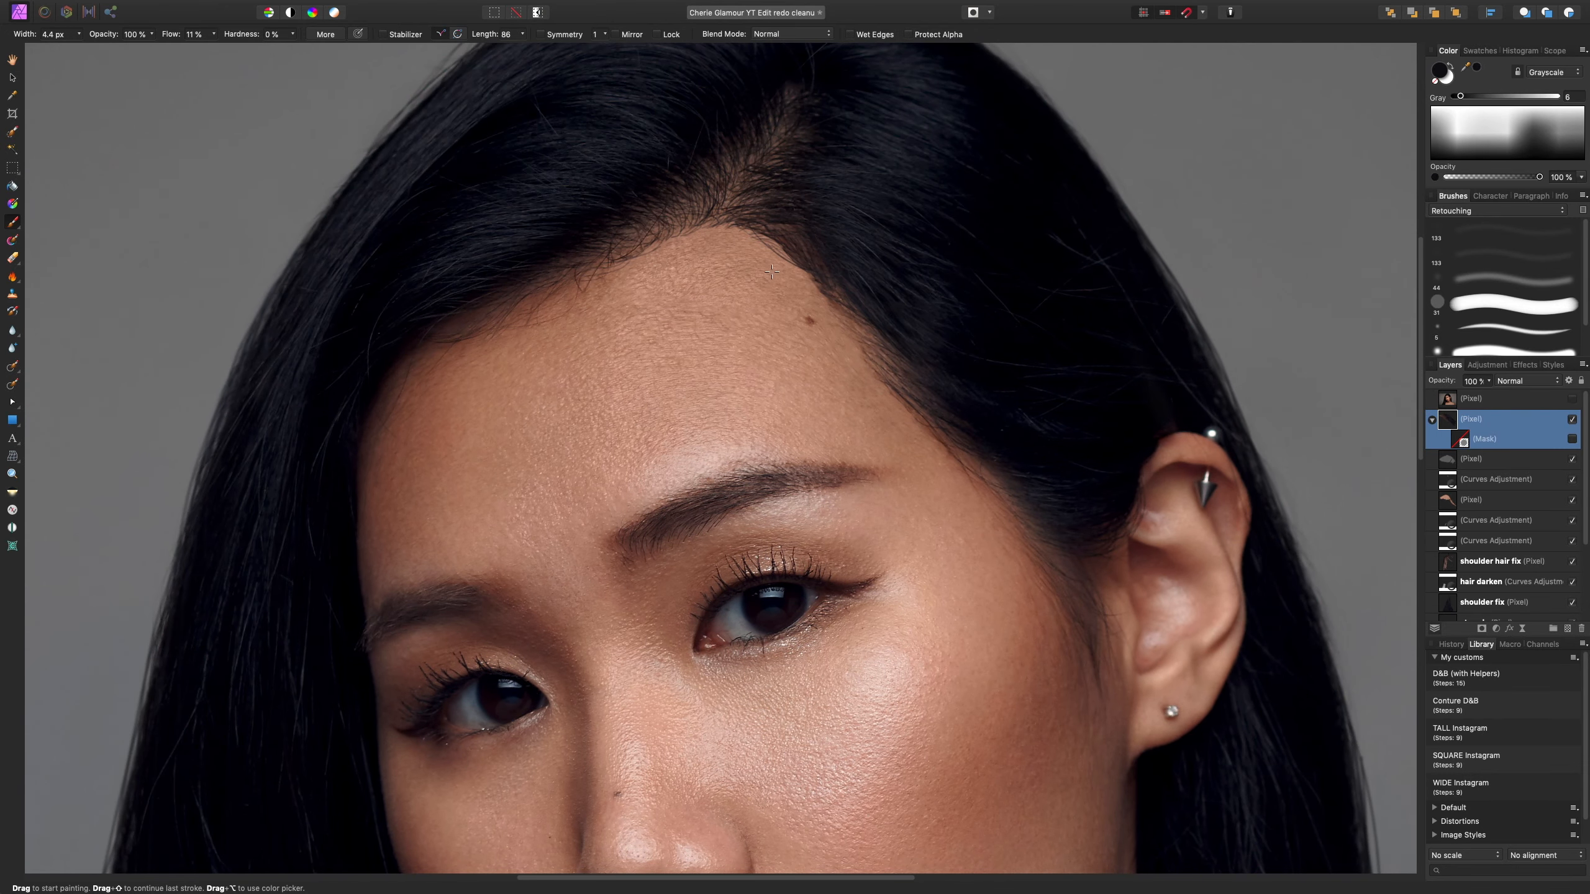
scroll(757, 170, "up", 4)
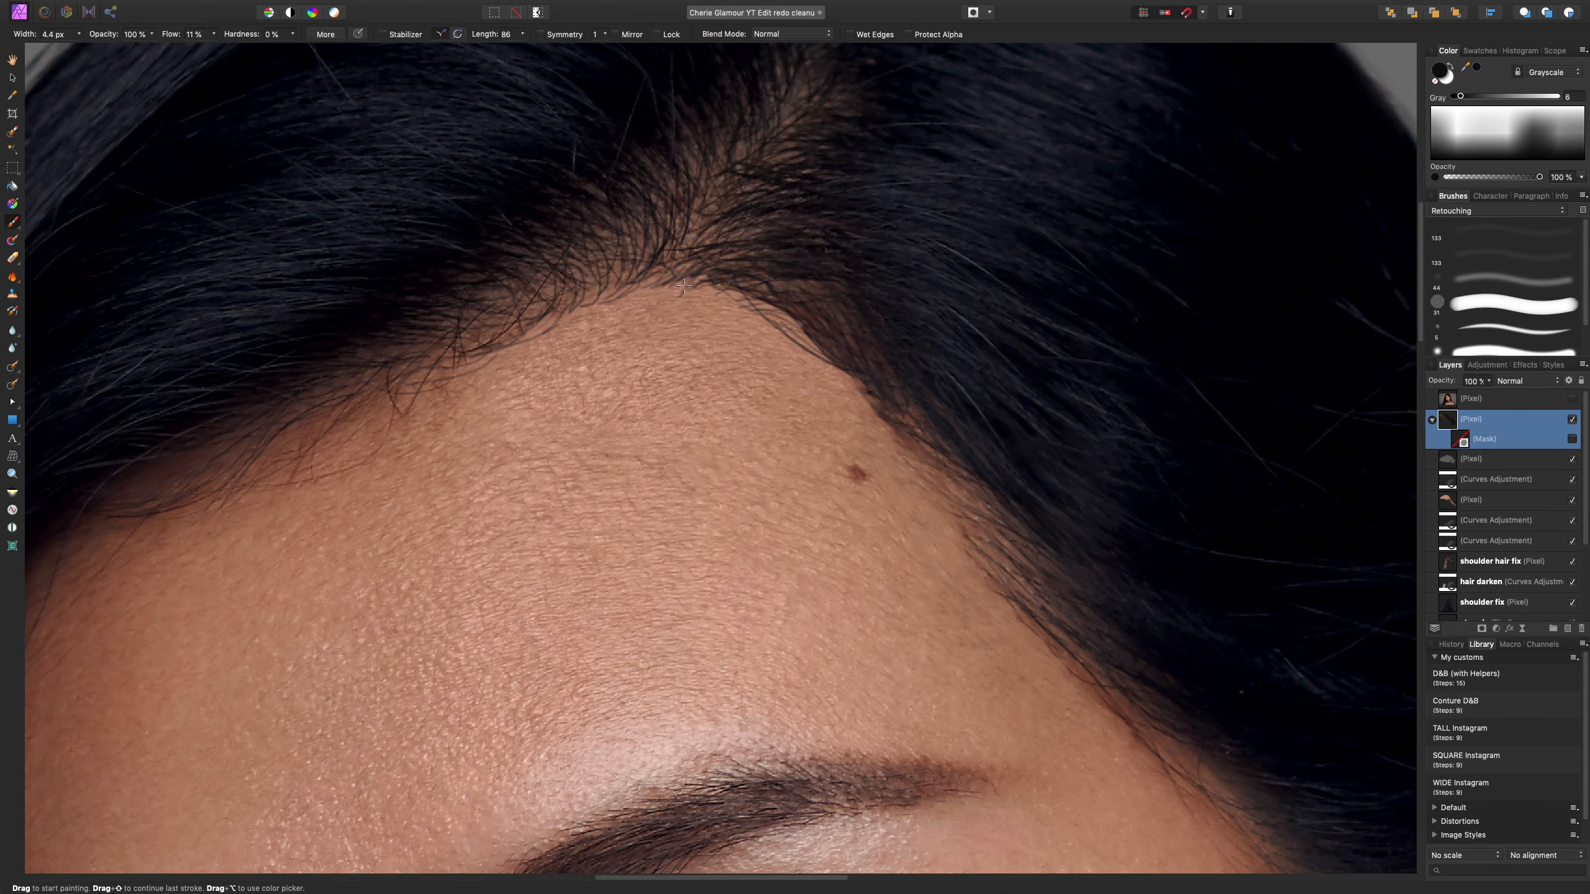
left_click_drag(214, 34, 202, 50)
- Switch to the Clone Brush at 5.2 px and 76% flow, and sample the dark hair beside the parting
key("s")
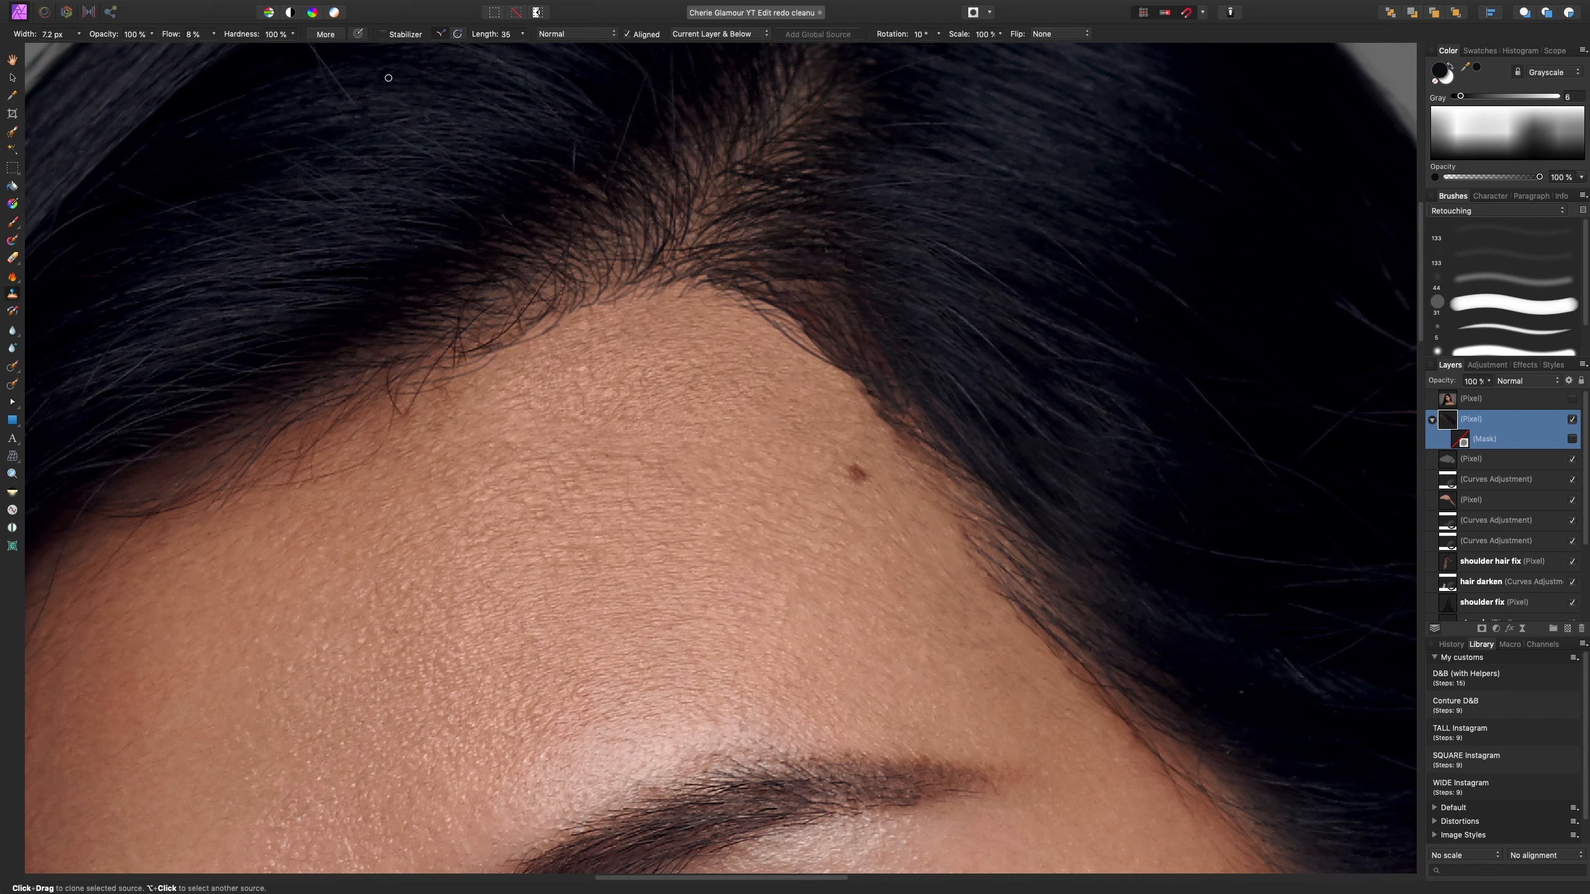
left_click_drag(216, 39, 266, 55)
key("bracketleft")
key("bracketleft")
key("super+minus")
key("super+minus")
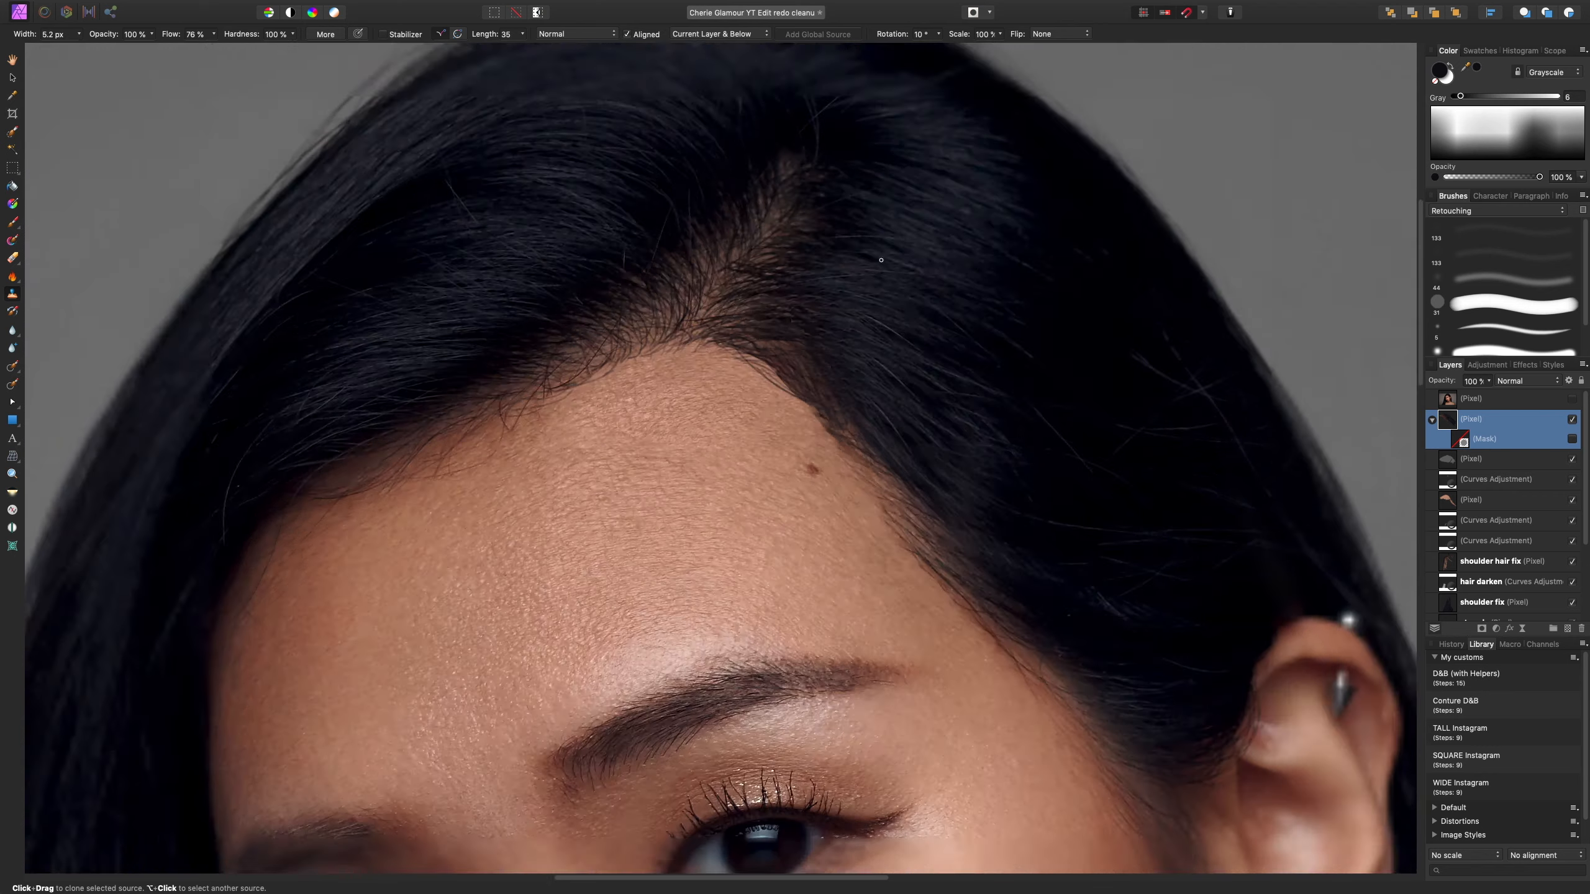
left_click(828, 330, "alt")
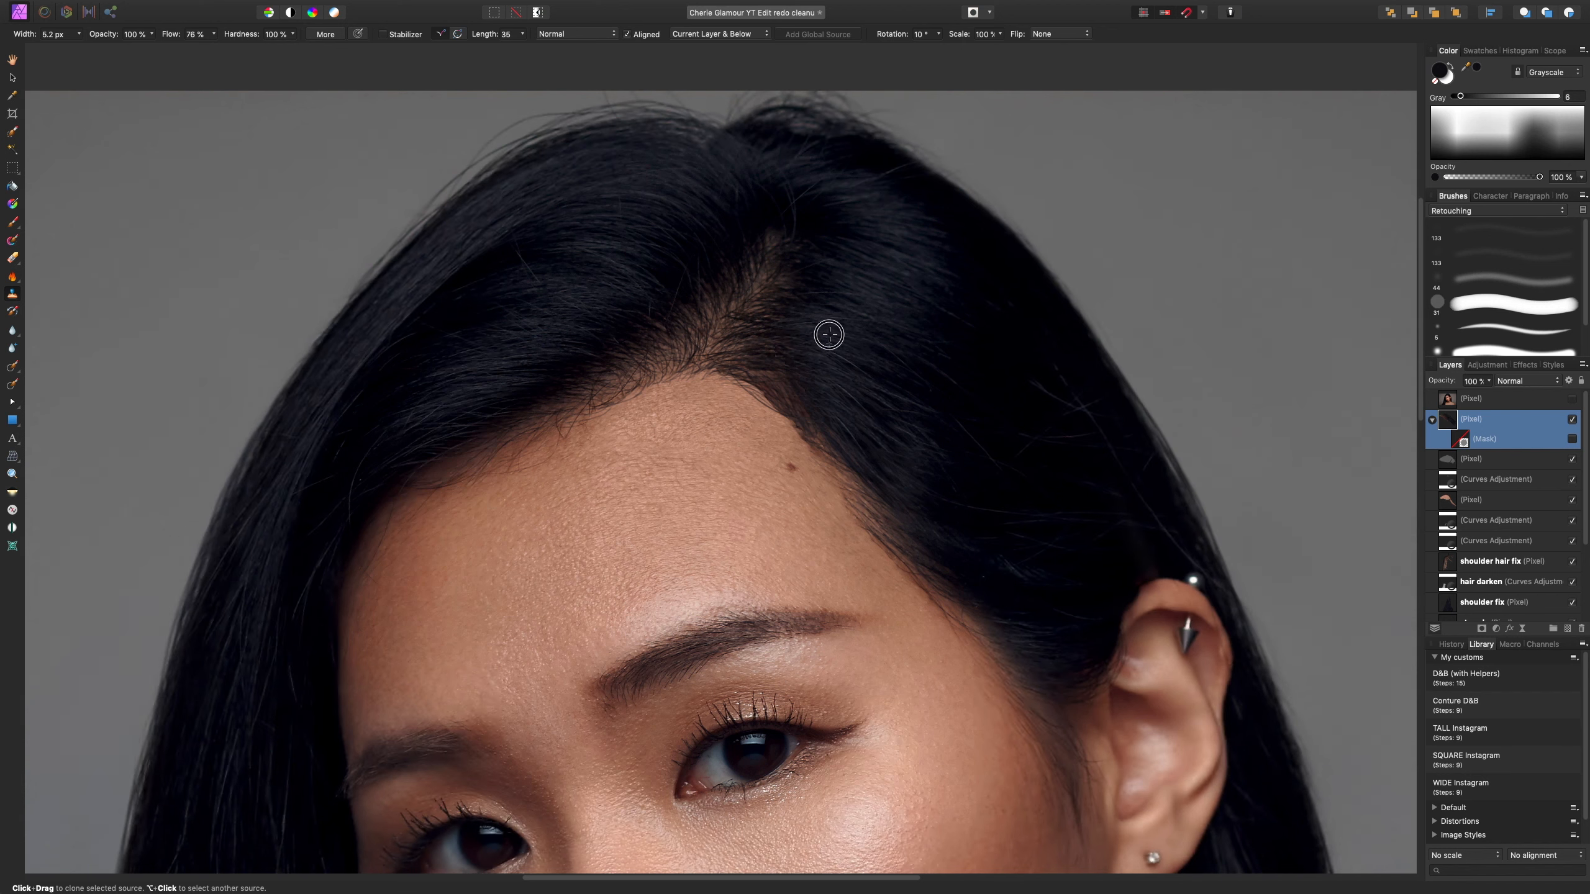
- Clone the sampled dark hair over the sparse parting, enlarging the brush, lowering flow to 19% and finishing at 5.2 px
key("bracketright")
key("bracketright")
key("bracketright")
key("bracketright")
key("bracketright")
key("bracketright")
key("bracketright")
key("bracketright")
left_click_drag(213, 36, 150, 74)
key("bracketleft")
key("bracketleft")
key("bracketleft")
key("bracketleft")
key("bracketleft")
key("bracketleft")
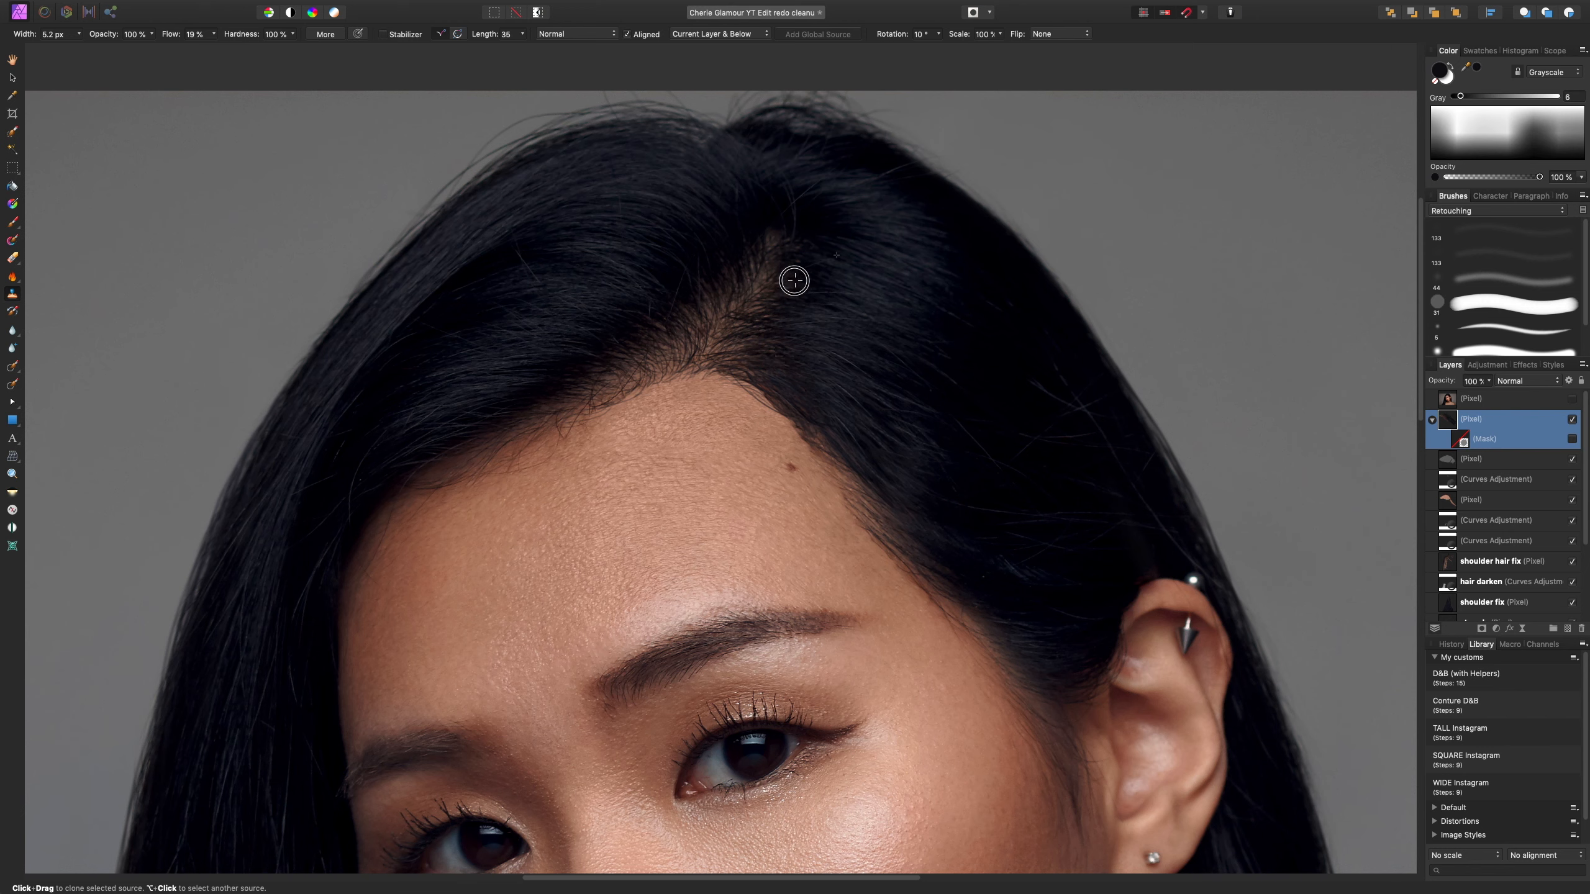
- Sample hair near the top of the parting and clone it over the thin scalp area, shrinking the brush to 3 px
left_click(816, 220, "alt")
key("bracketright")
key("bracketright")
key("bracketright")
left_click_drag(786, 285, 809, 291)
key("bracketleft")
key("bracketleft")
left_click(782, 287, "alt")
- Toggle the upper Curves adjustment for comparison and try moving the Linear Light texture layer above the cloned hair layer
left_click(1572, 479)
left_click(1573, 479)
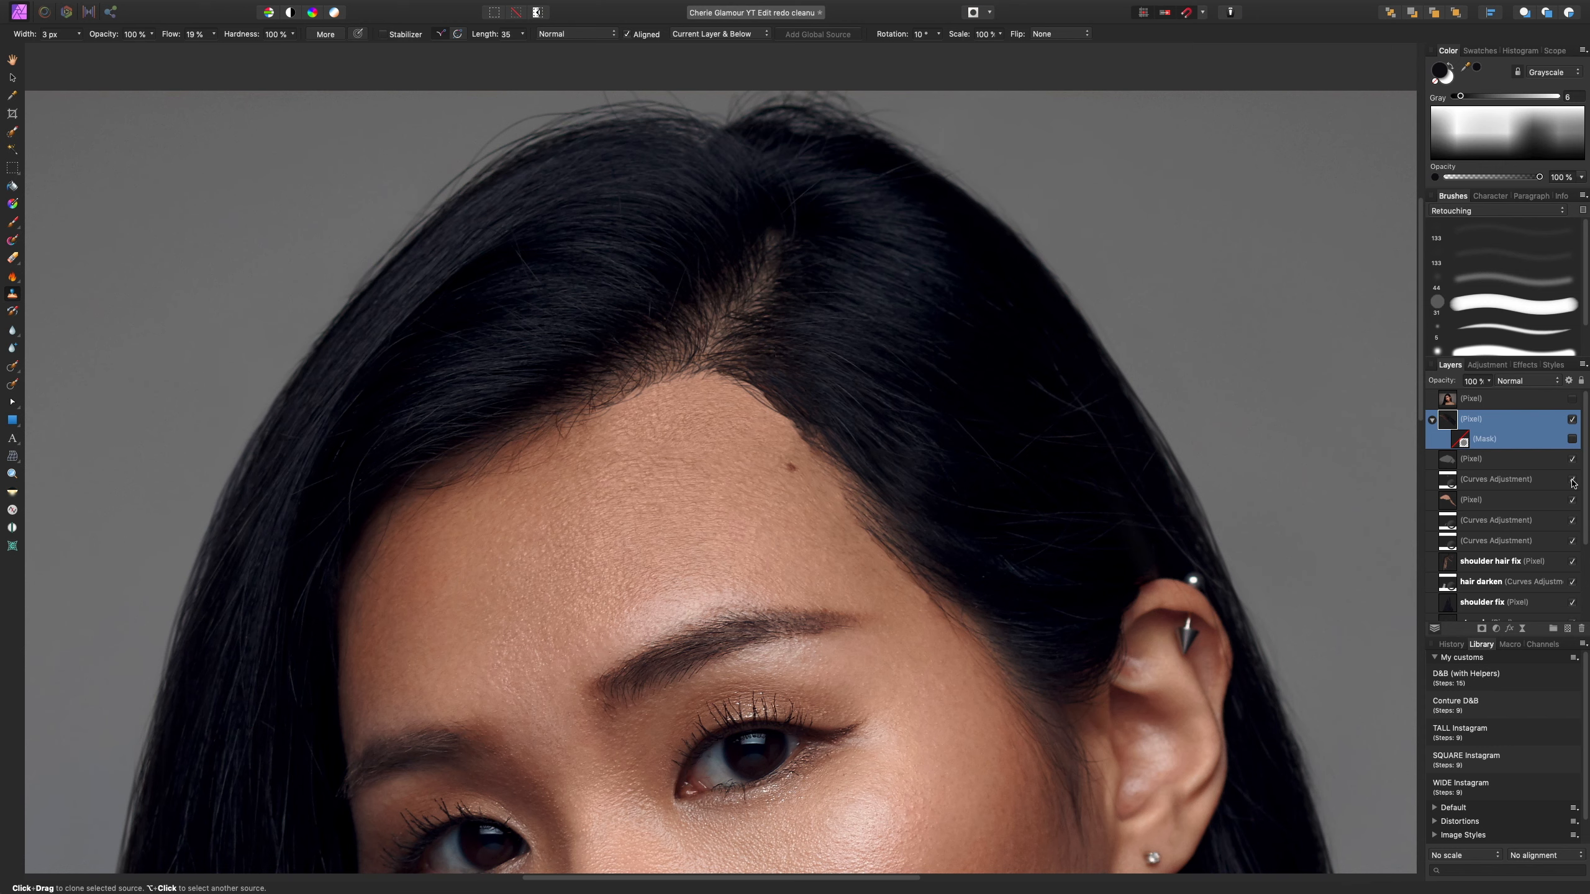
left_click(1451, 462)
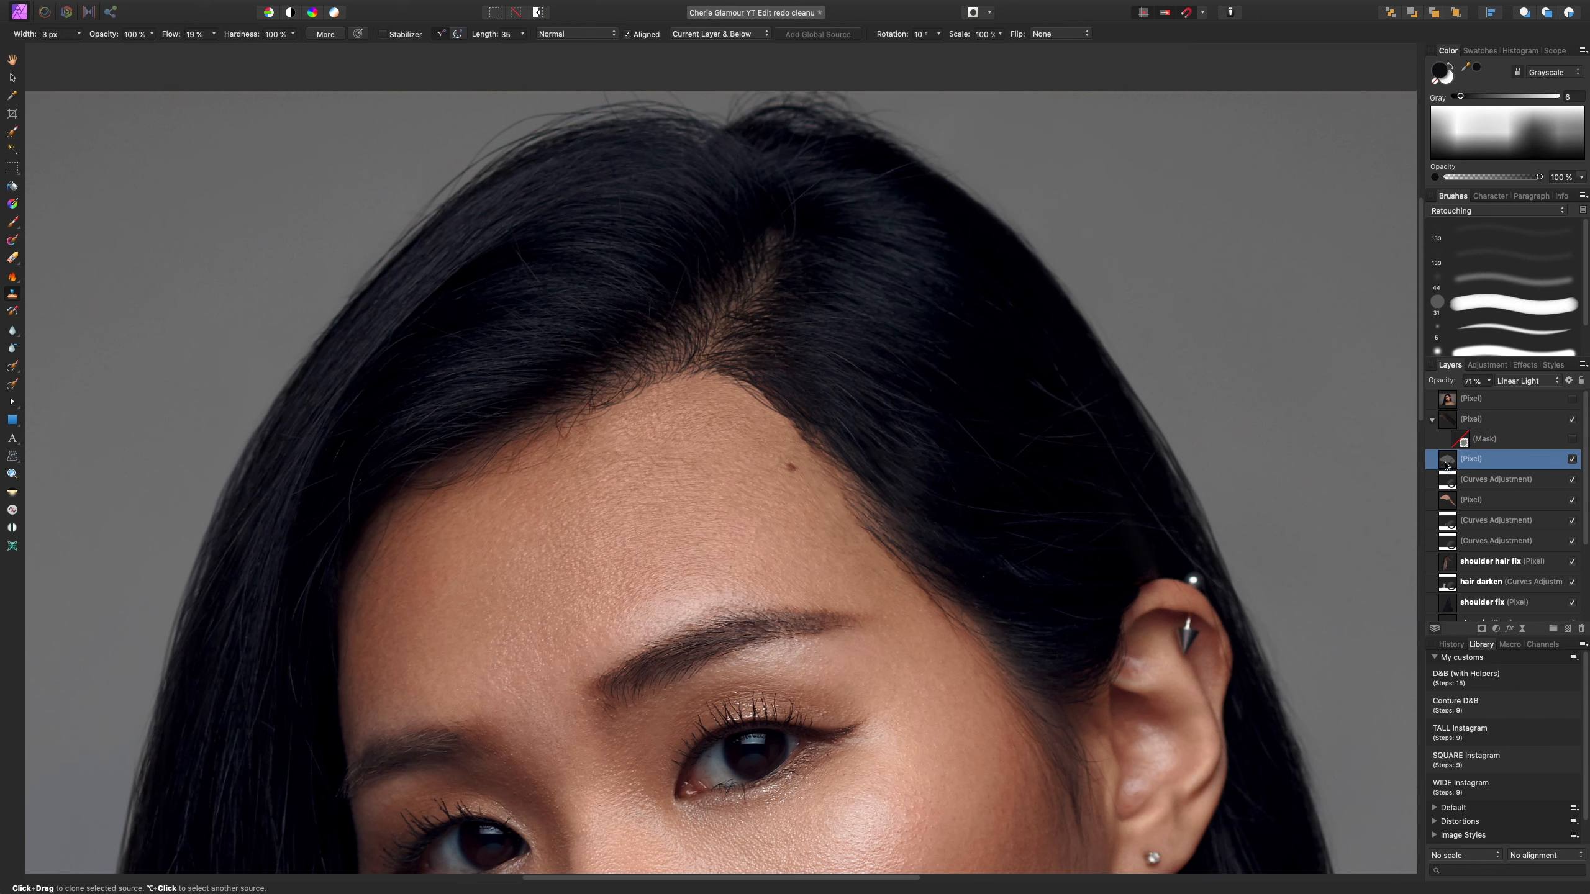
left_click_drag(1449, 463, 1443, 414)
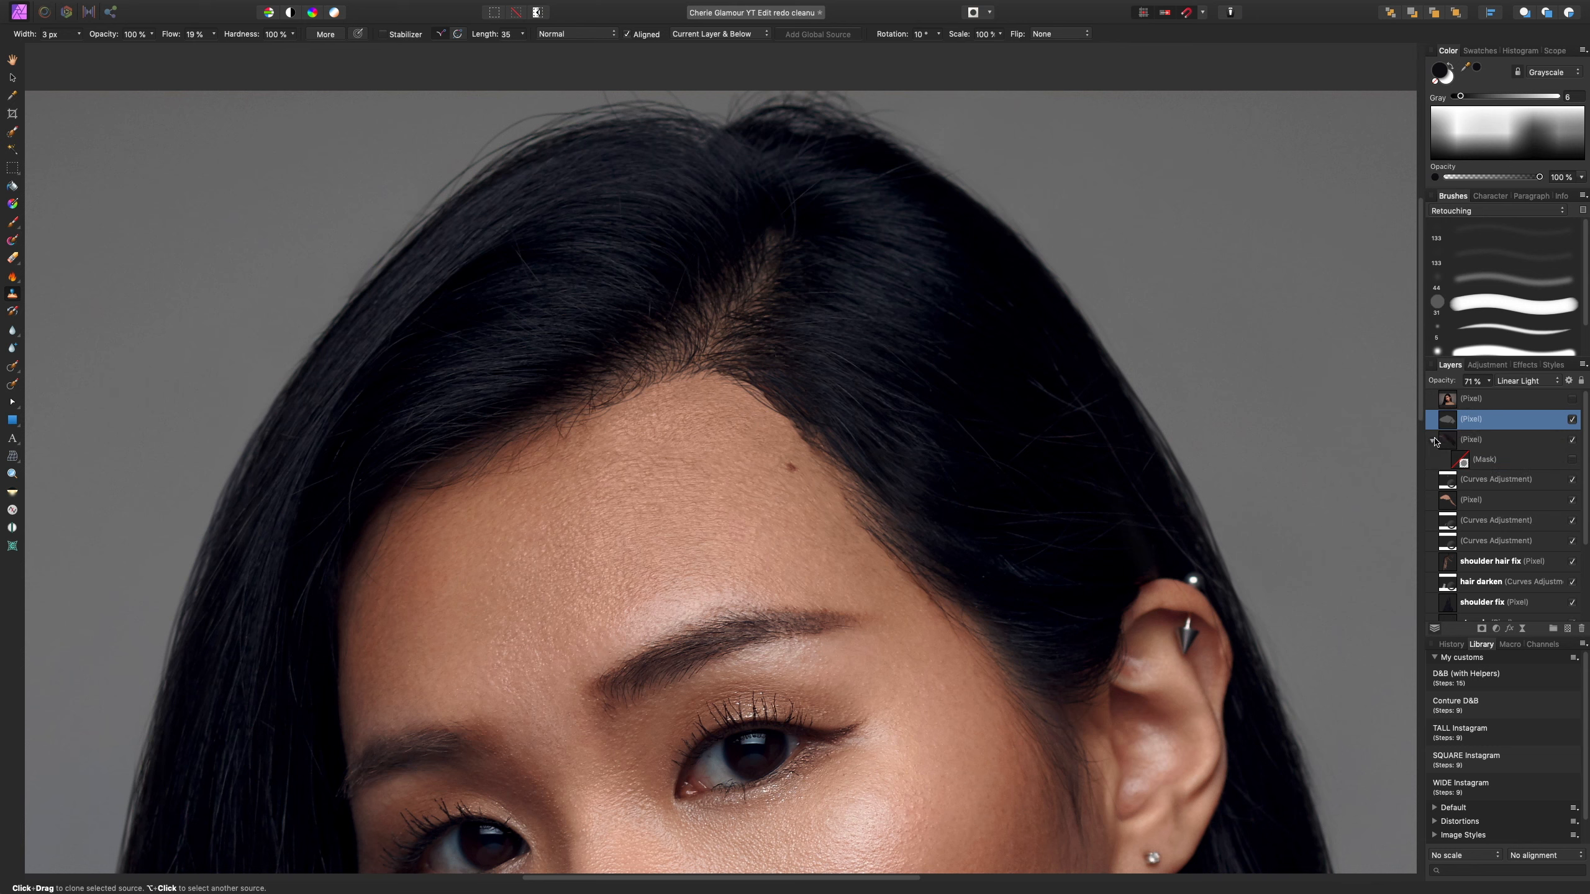
left_click(1572, 419)
key("super+z")
key("super+z")
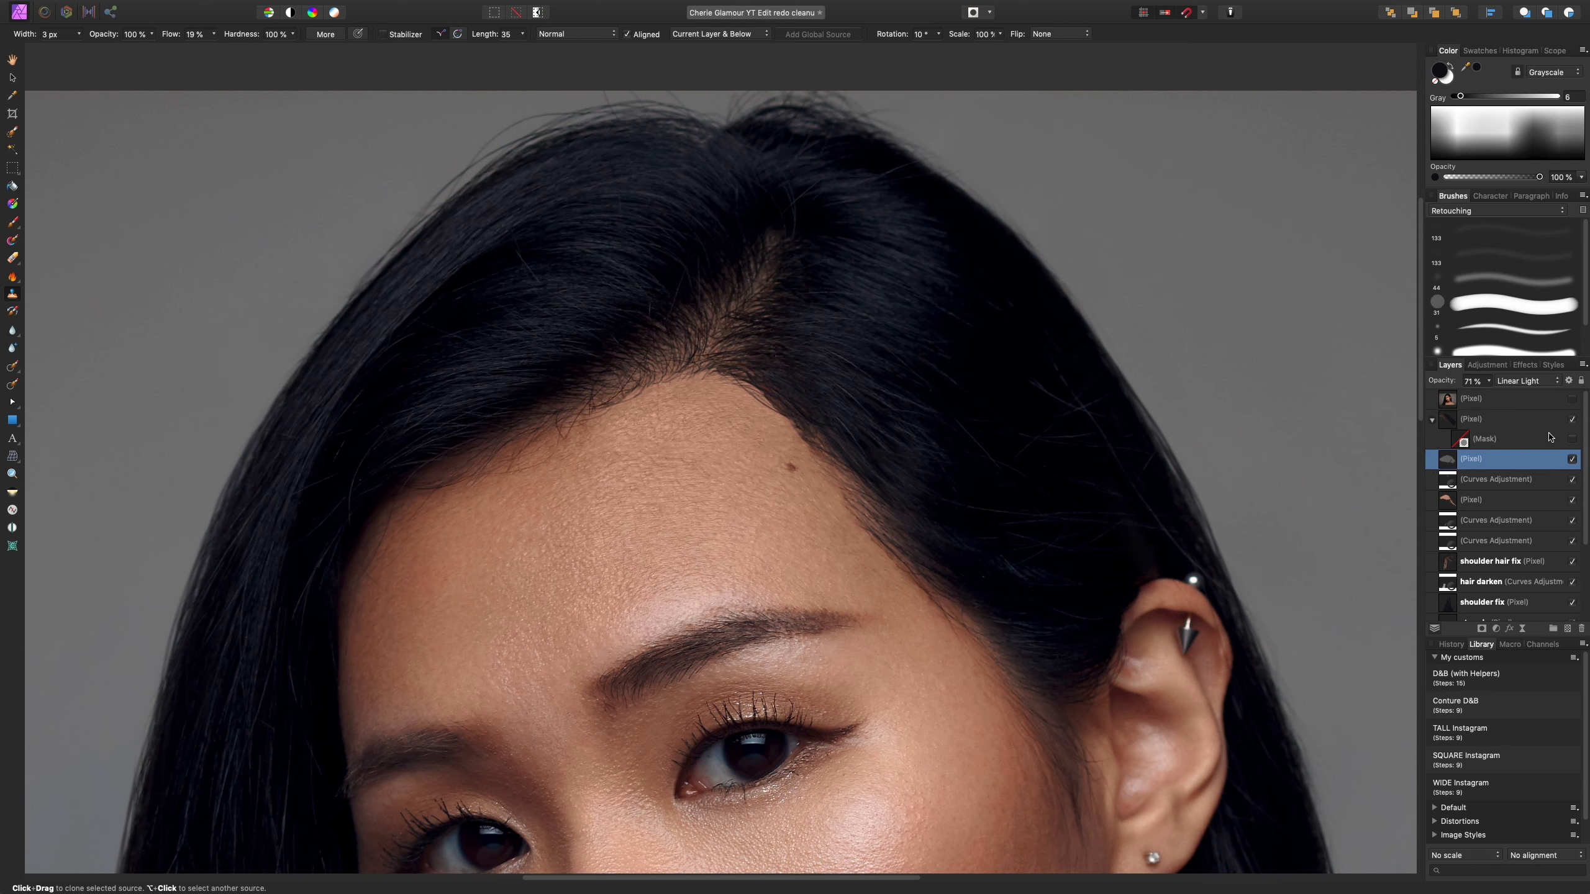
- Try moving the Luminosity Curves adjustment above the cloned hair layer and compare it hidden and shown
left_click(1452, 480)
left_click_drag(1452, 480, 1443, 412)
left_click(1572, 420)
left_click(1572, 420)
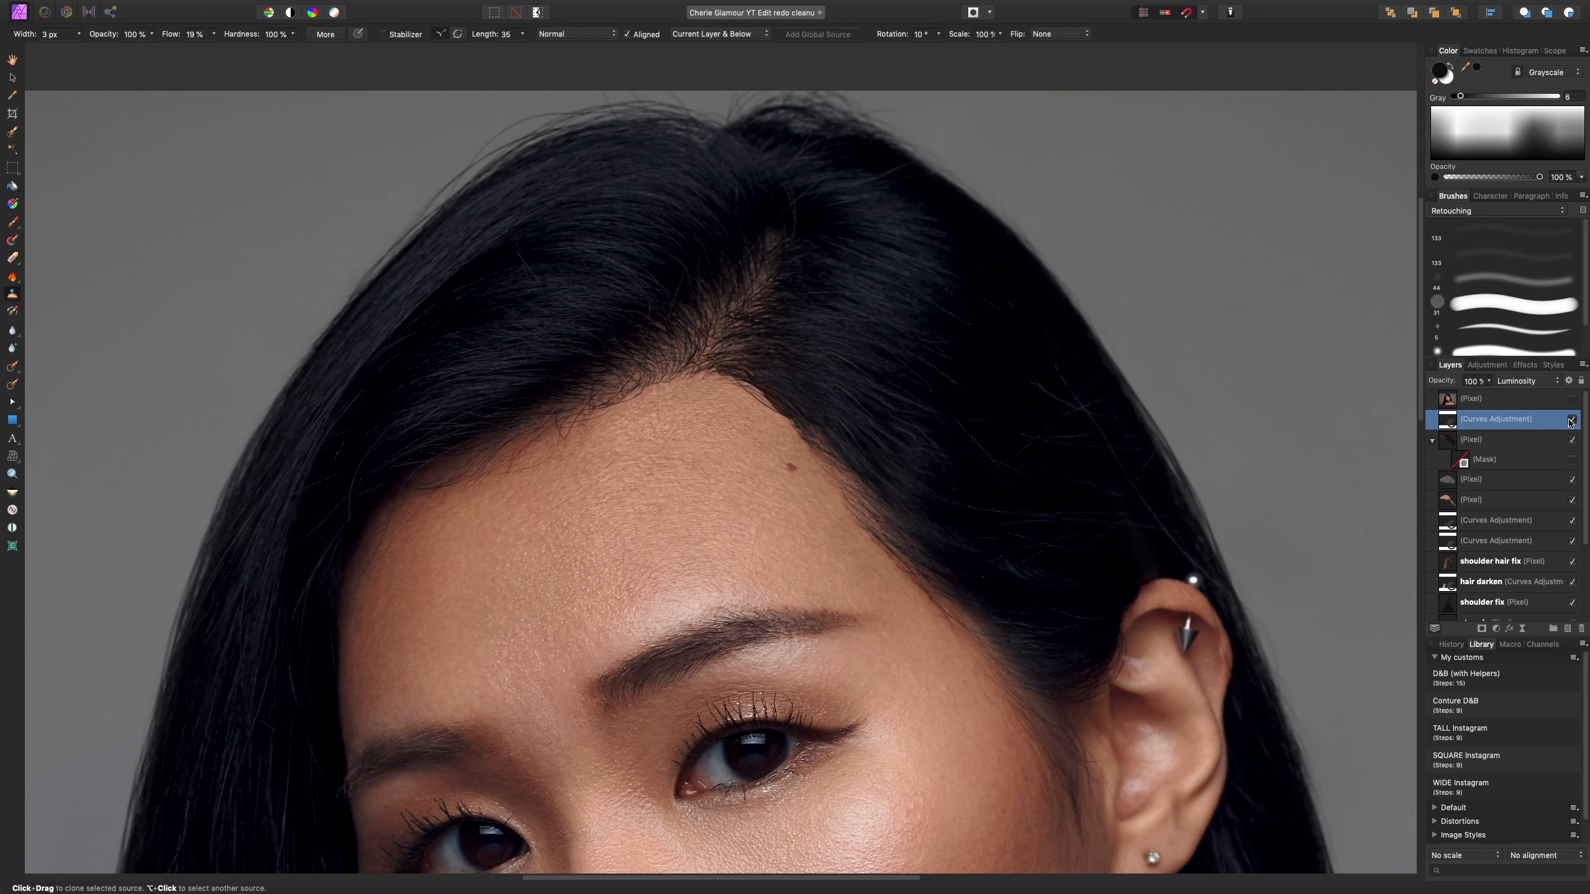
key("super+z")
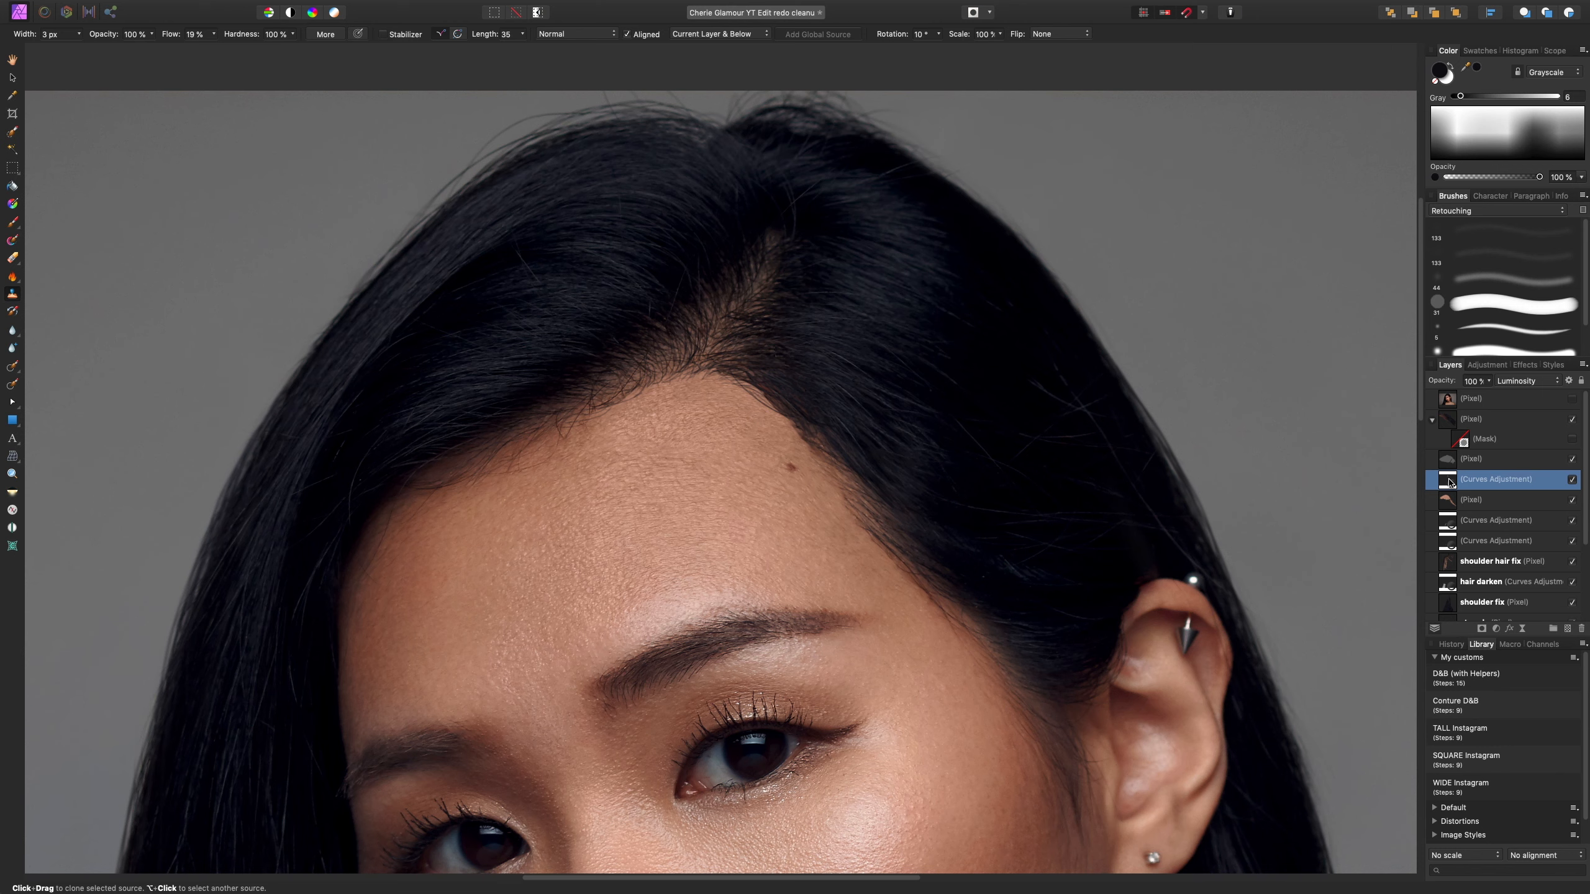
- Add a Curves adjustment above the cloned hair layer, pull its midtones down to darken, and invert its mask
left_click(1494, 420)
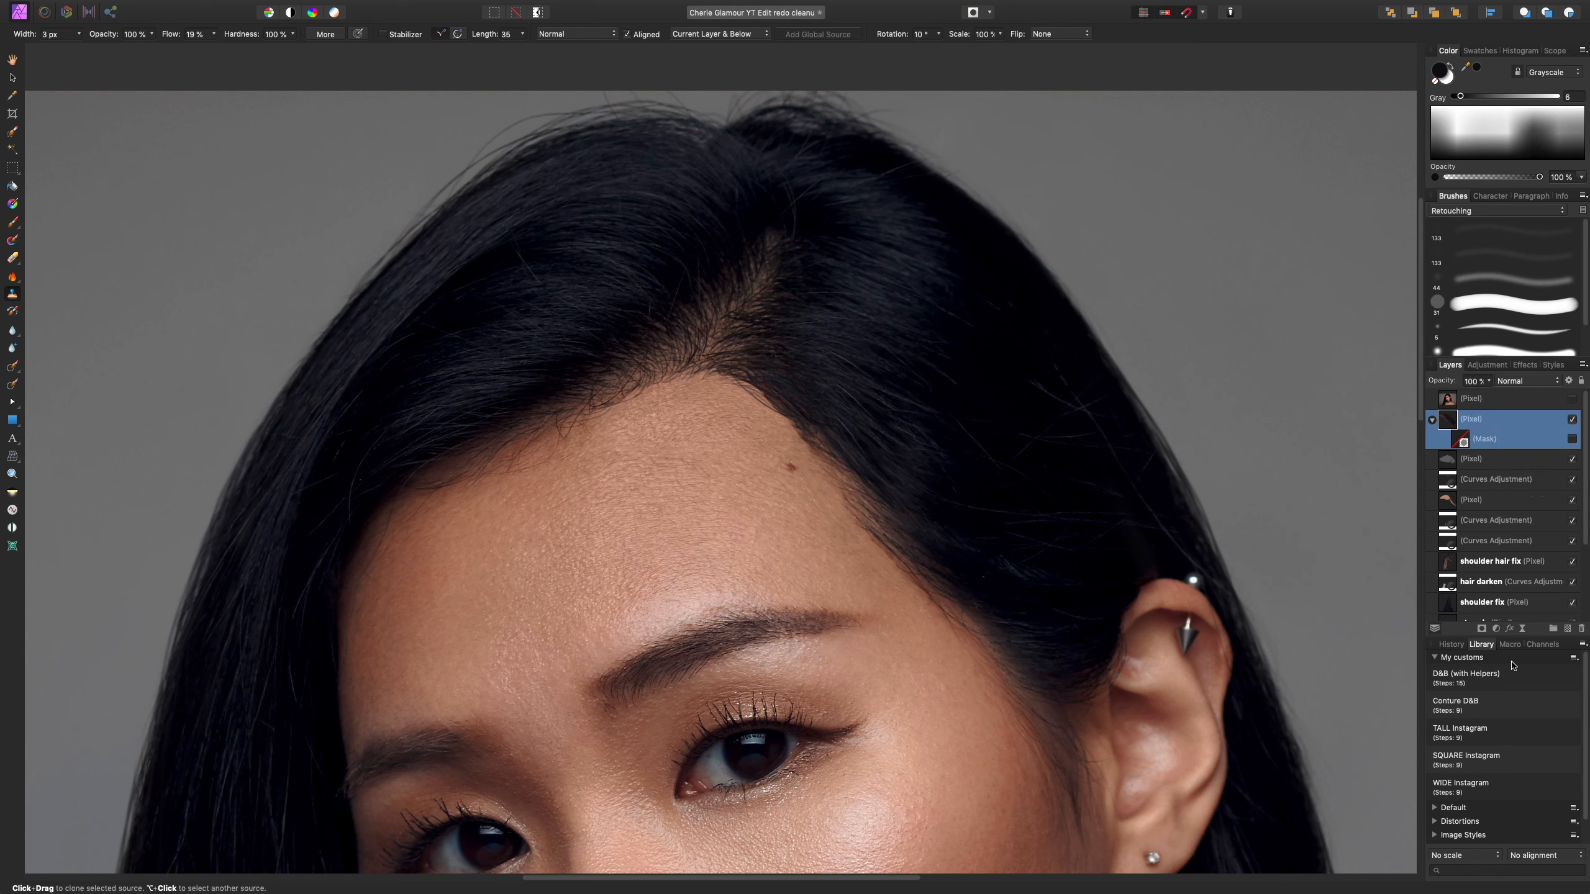
left_click(1496, 629)
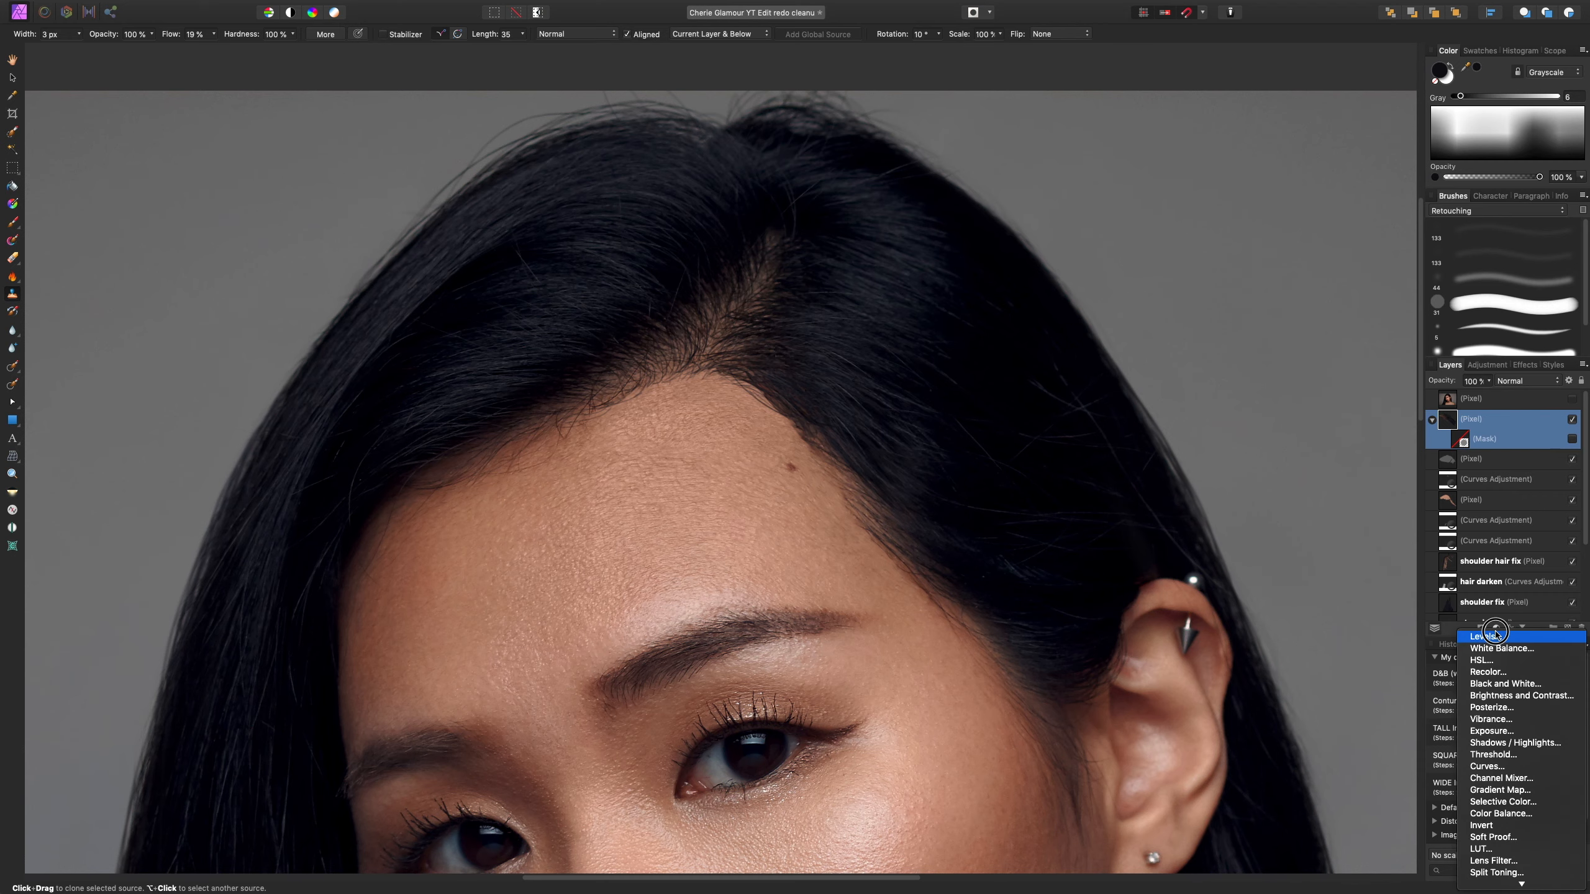
left_click(1475, 765)
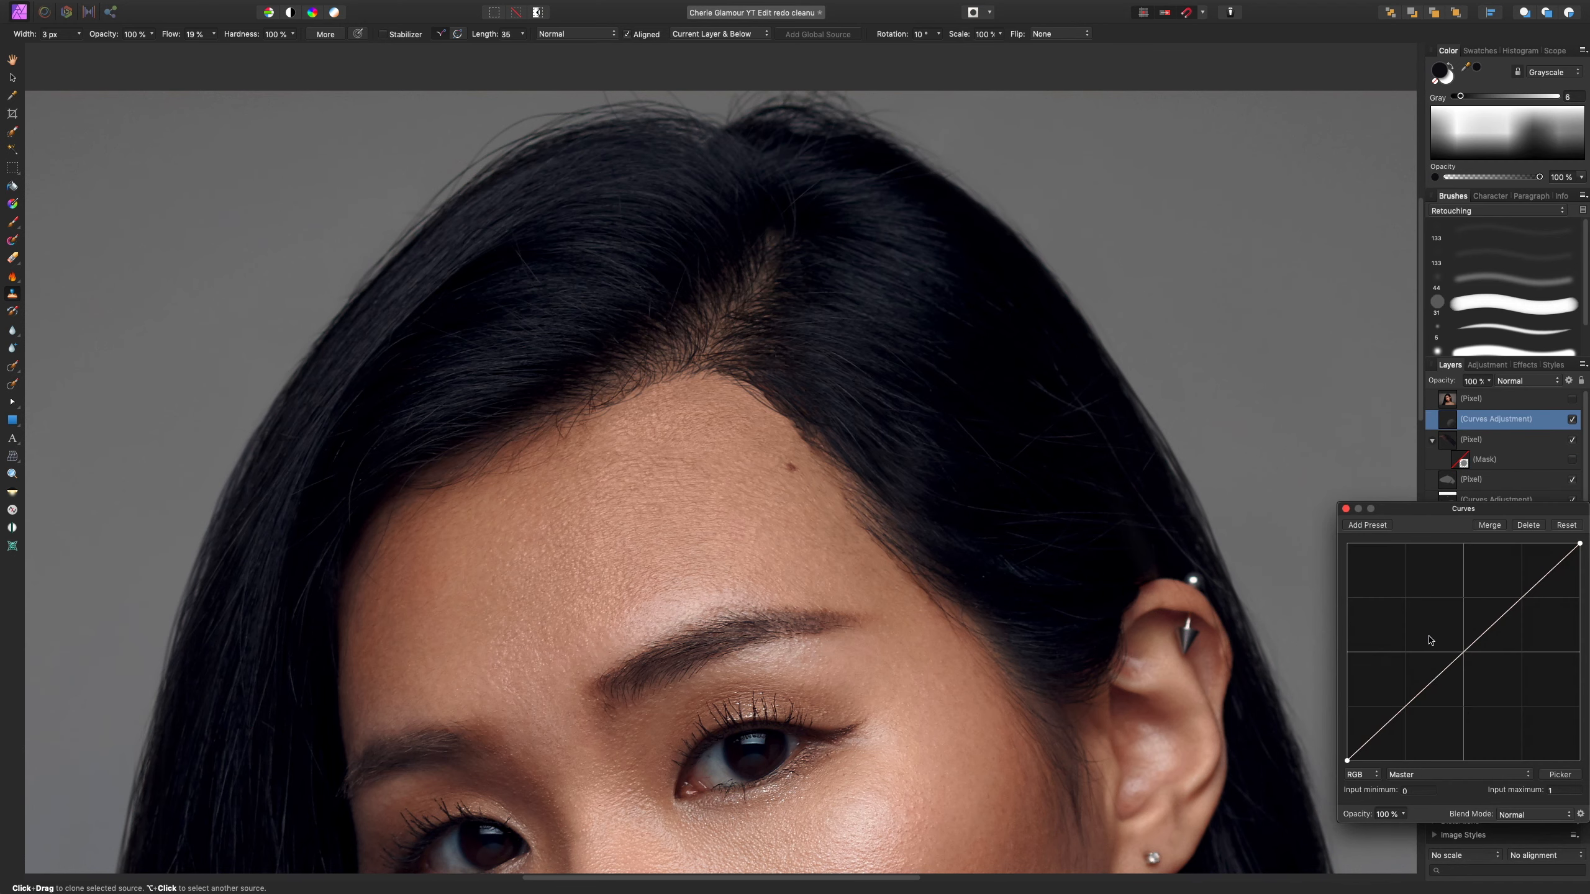
left_click_drag(1468, 655, 1478, 681)
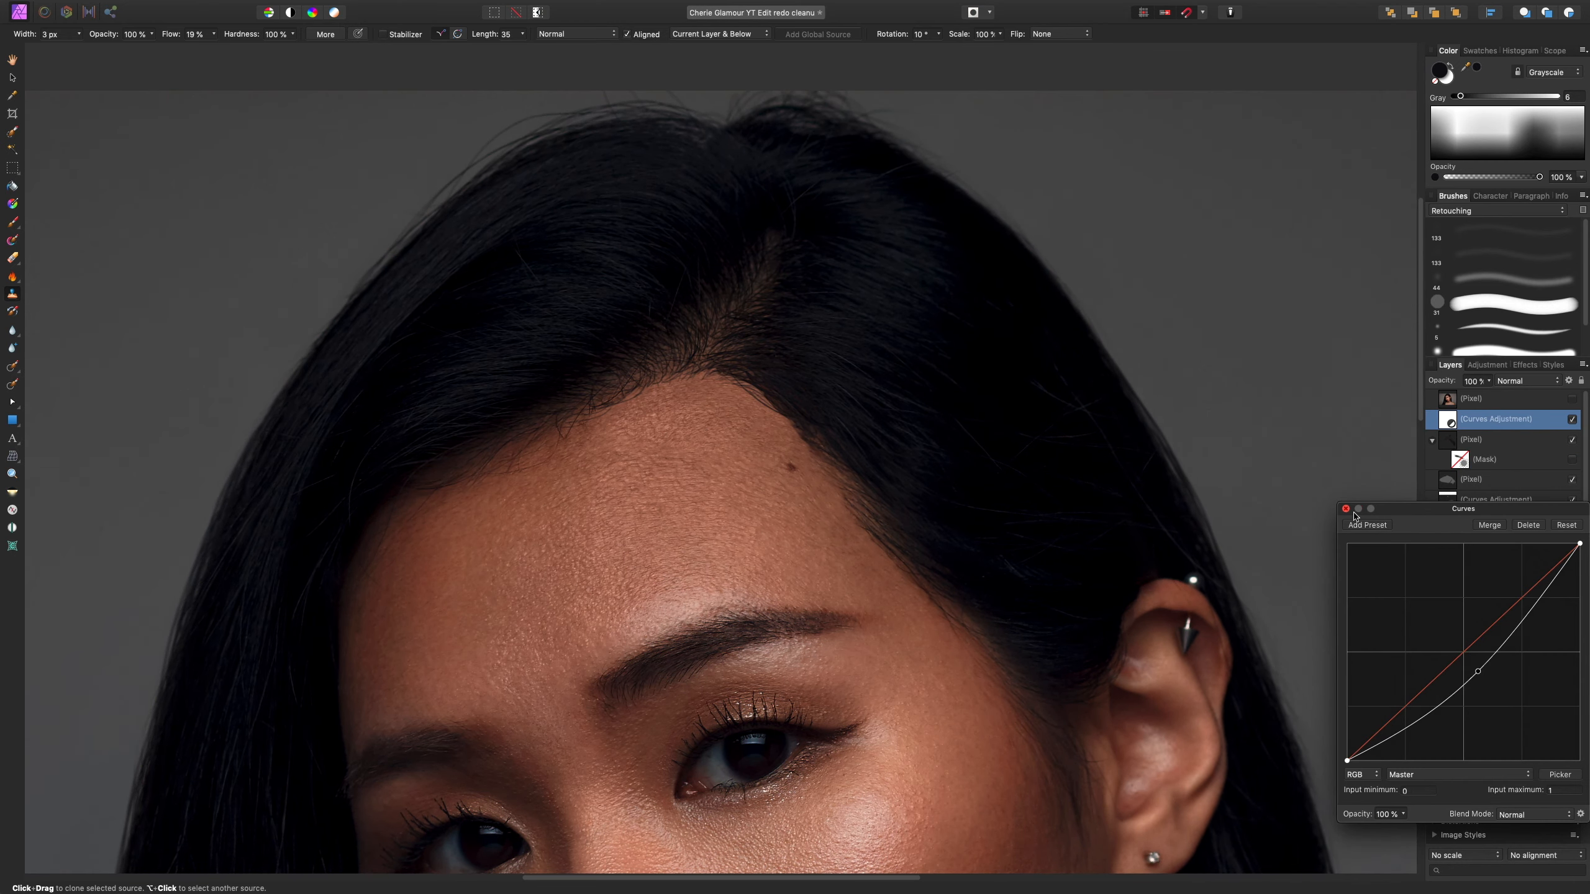
left_click(1345, 508)
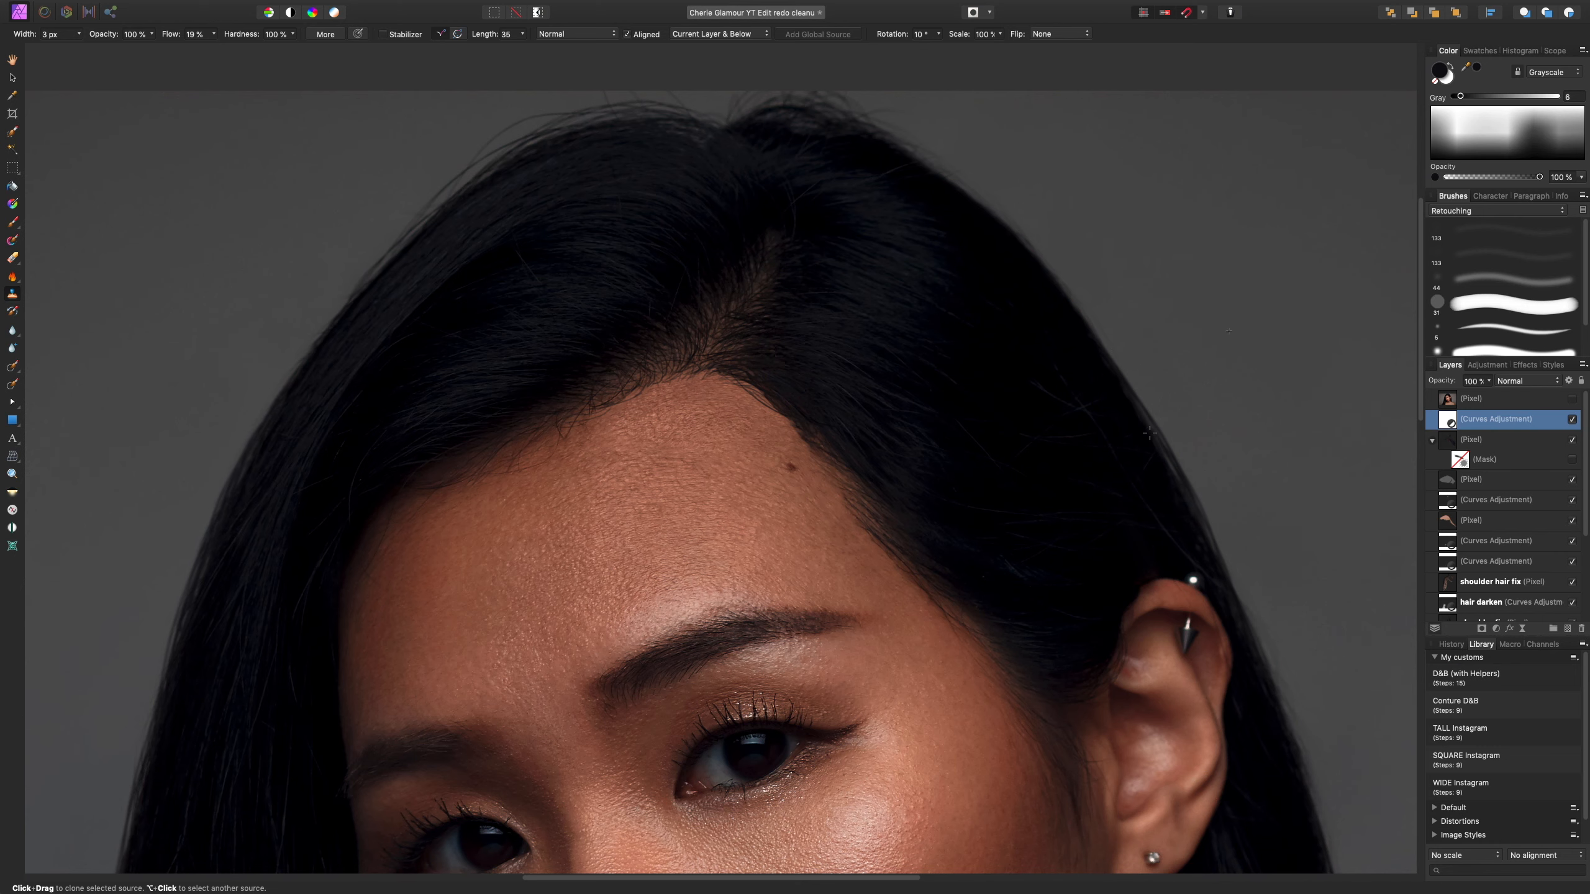
key("super+i")
key("b")
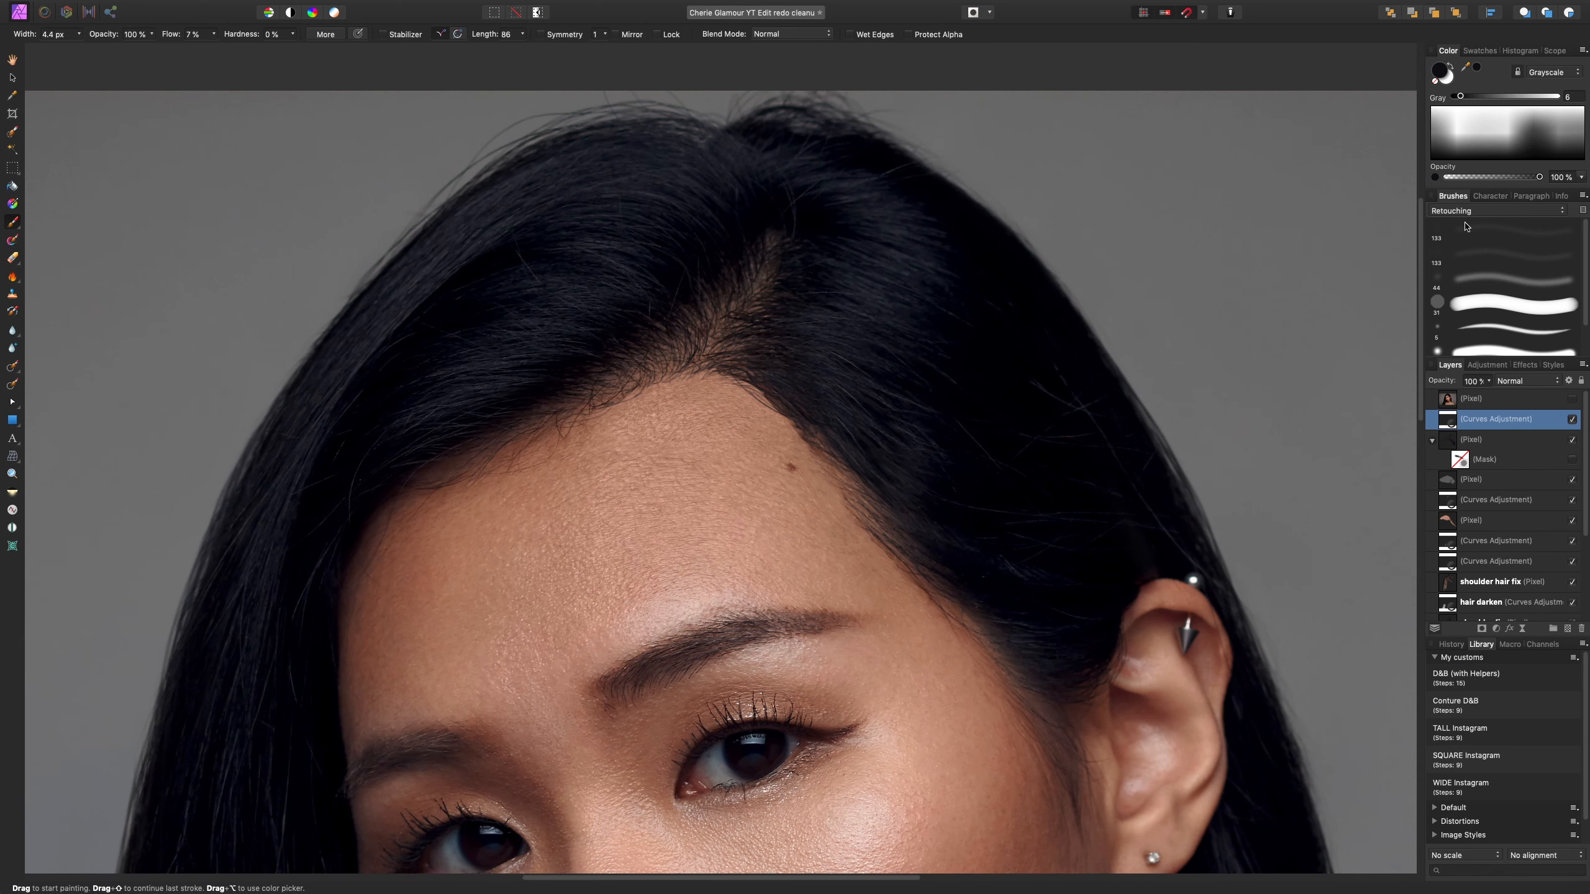
- Paint the Curves mask white over the central hairline with the soft 133.3 px brush at 2% flow
left_click_drag(1512, 139, 1509, 95)
left_click(1522, 253)
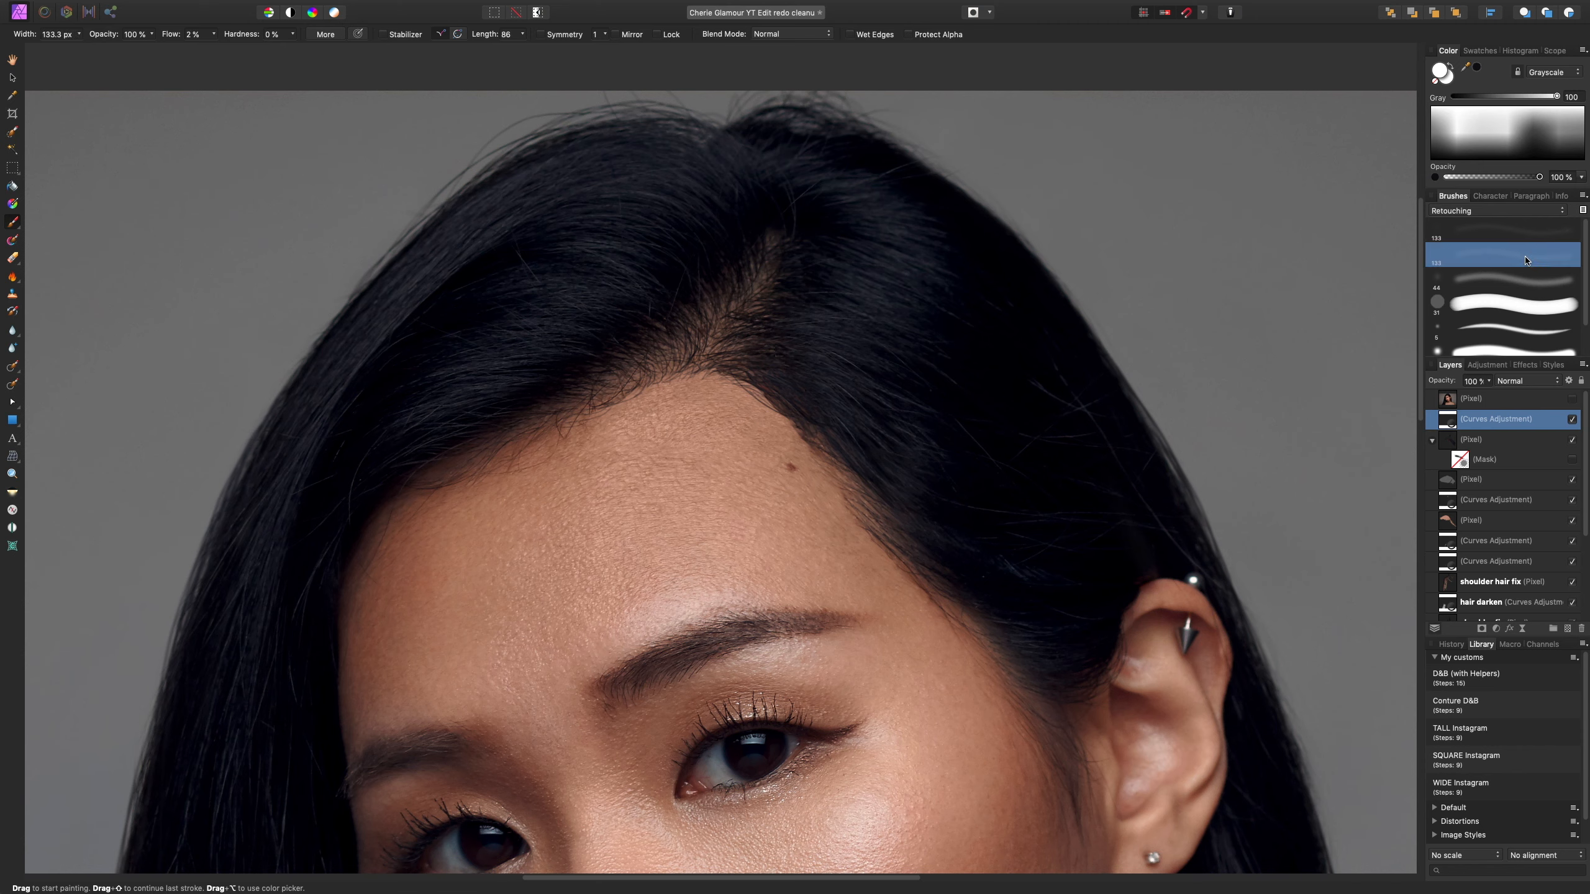
mouse_move(665, 377)
left_mouse_down()
mouse_move(734, 374)
mouse_move(706, 382)
left_mouse_up()
key("super+0")
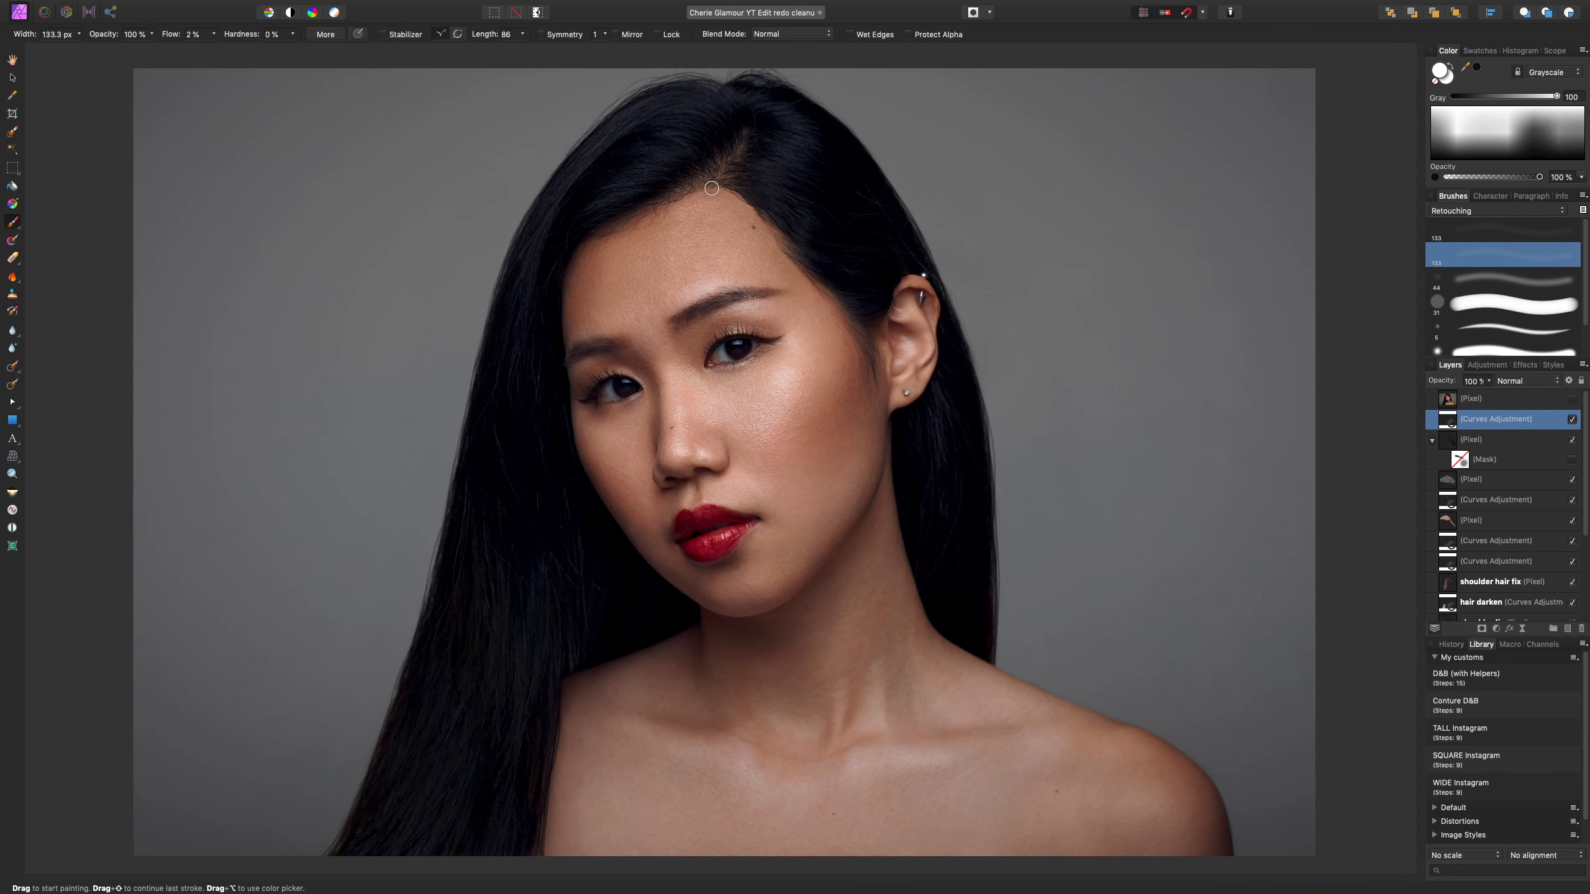
- Build up the darkening around the hairline peak and parting at 2% flow, varying the brush size down to 50.4 px
key("[")
key("[")
key("[")
key("[")
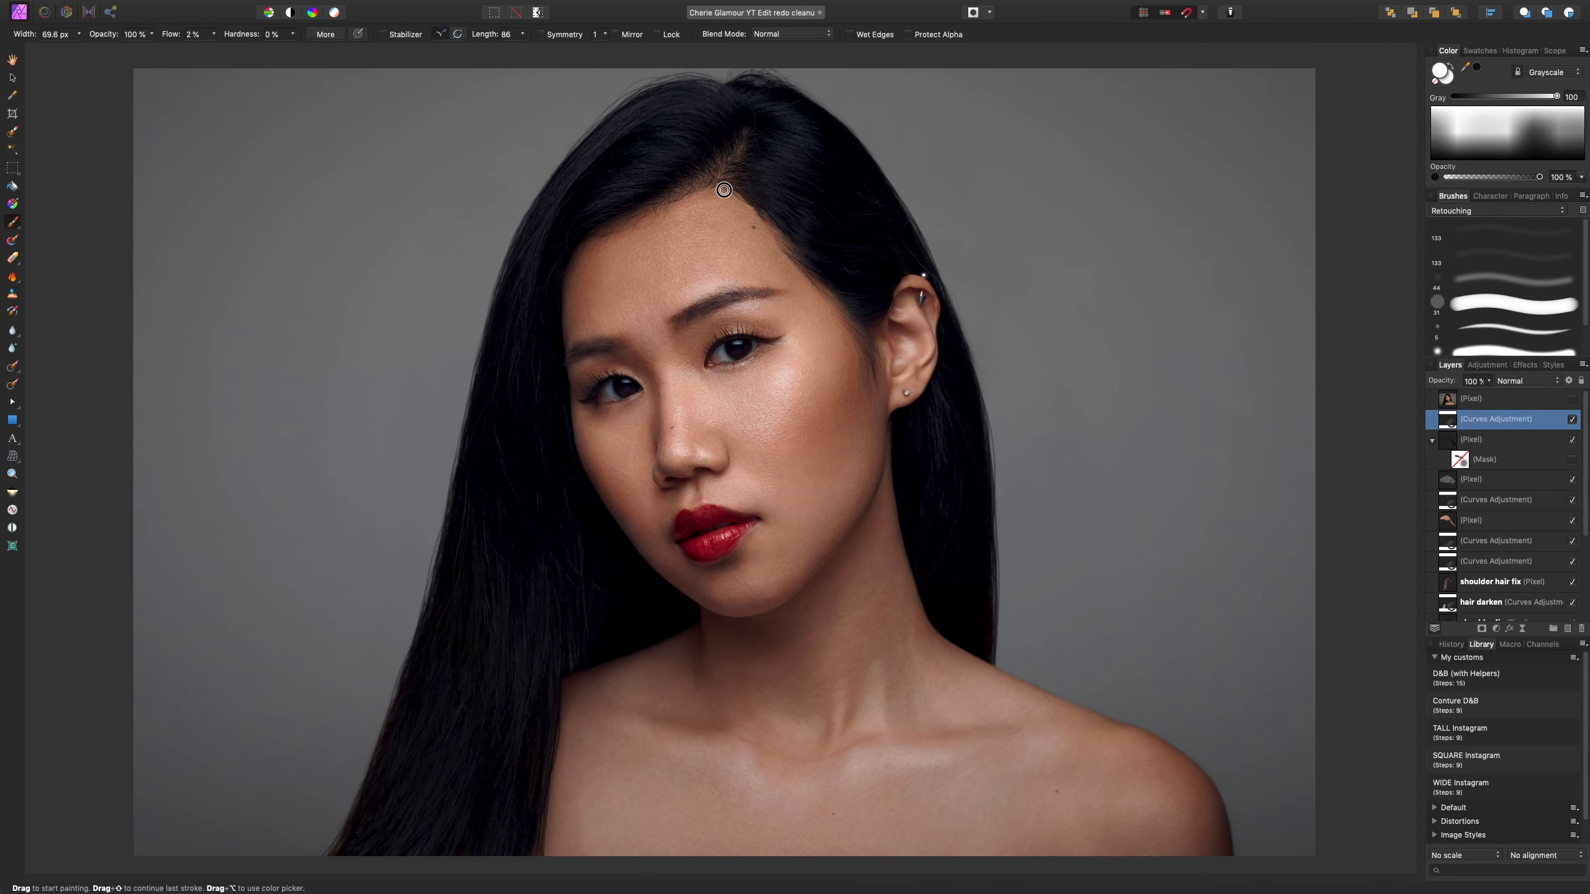
key("[")
key("[")
key("[")
key("[")
key("]")
key("]")
key("]")
key("]")
key("]")
key("[")
key("[")
key("[")
key("[")
- Select the cloned hair layer and draw sampled dark strands along the hairline peak with a 4.4 px brush at 22% flow
key("super+equal")
key("super+equal")
left_click_drag(899, 219, 880, 562)
left_click_drag(910, 82, 927, 568)
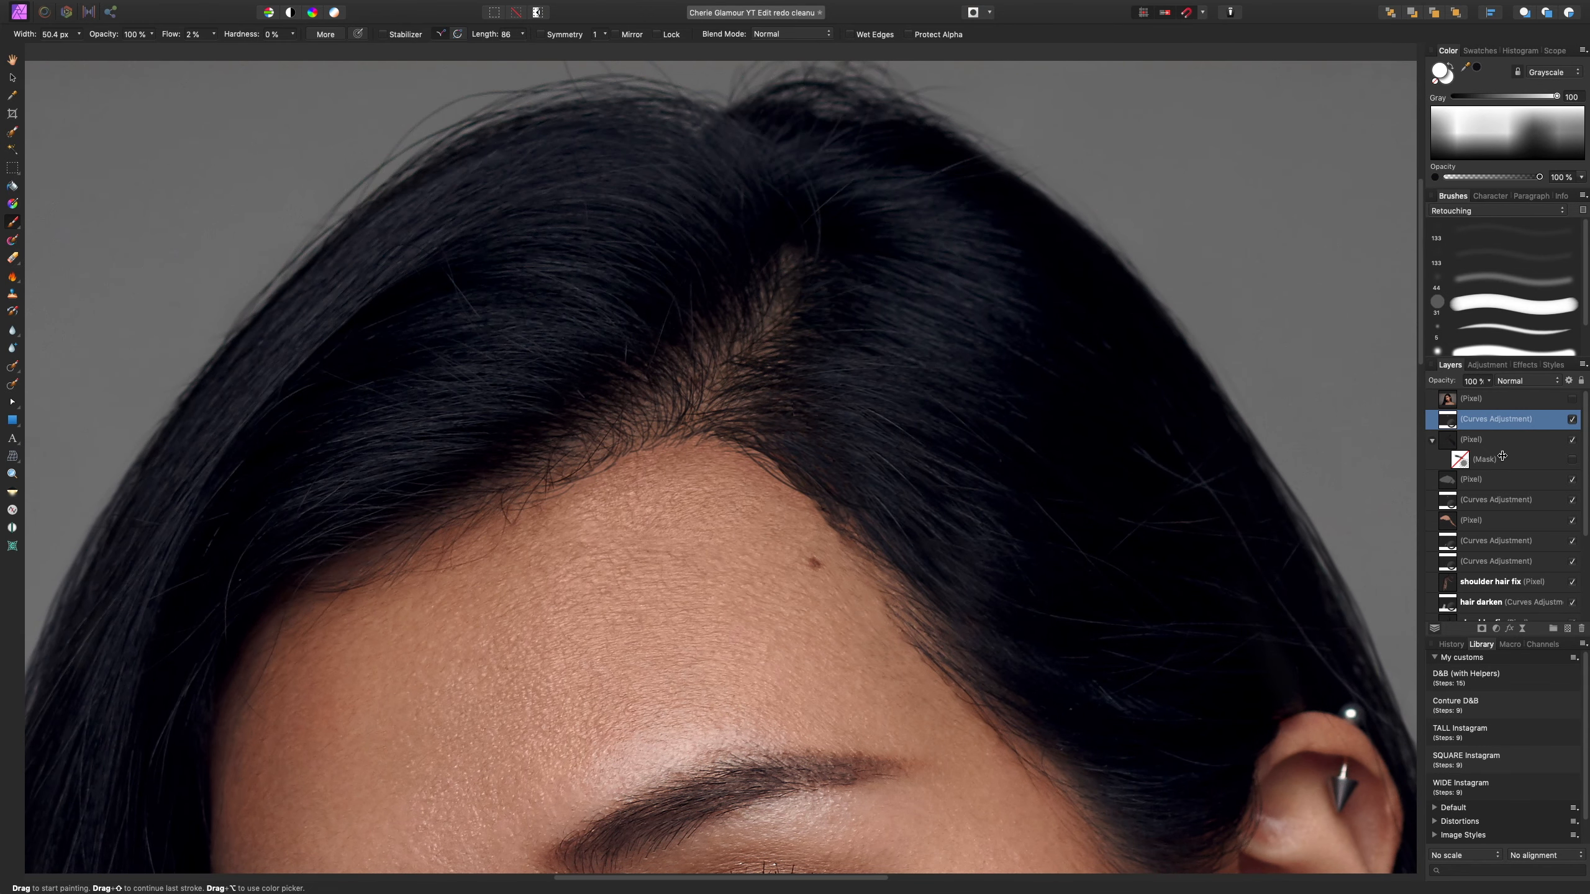
left_click(1458, 442)
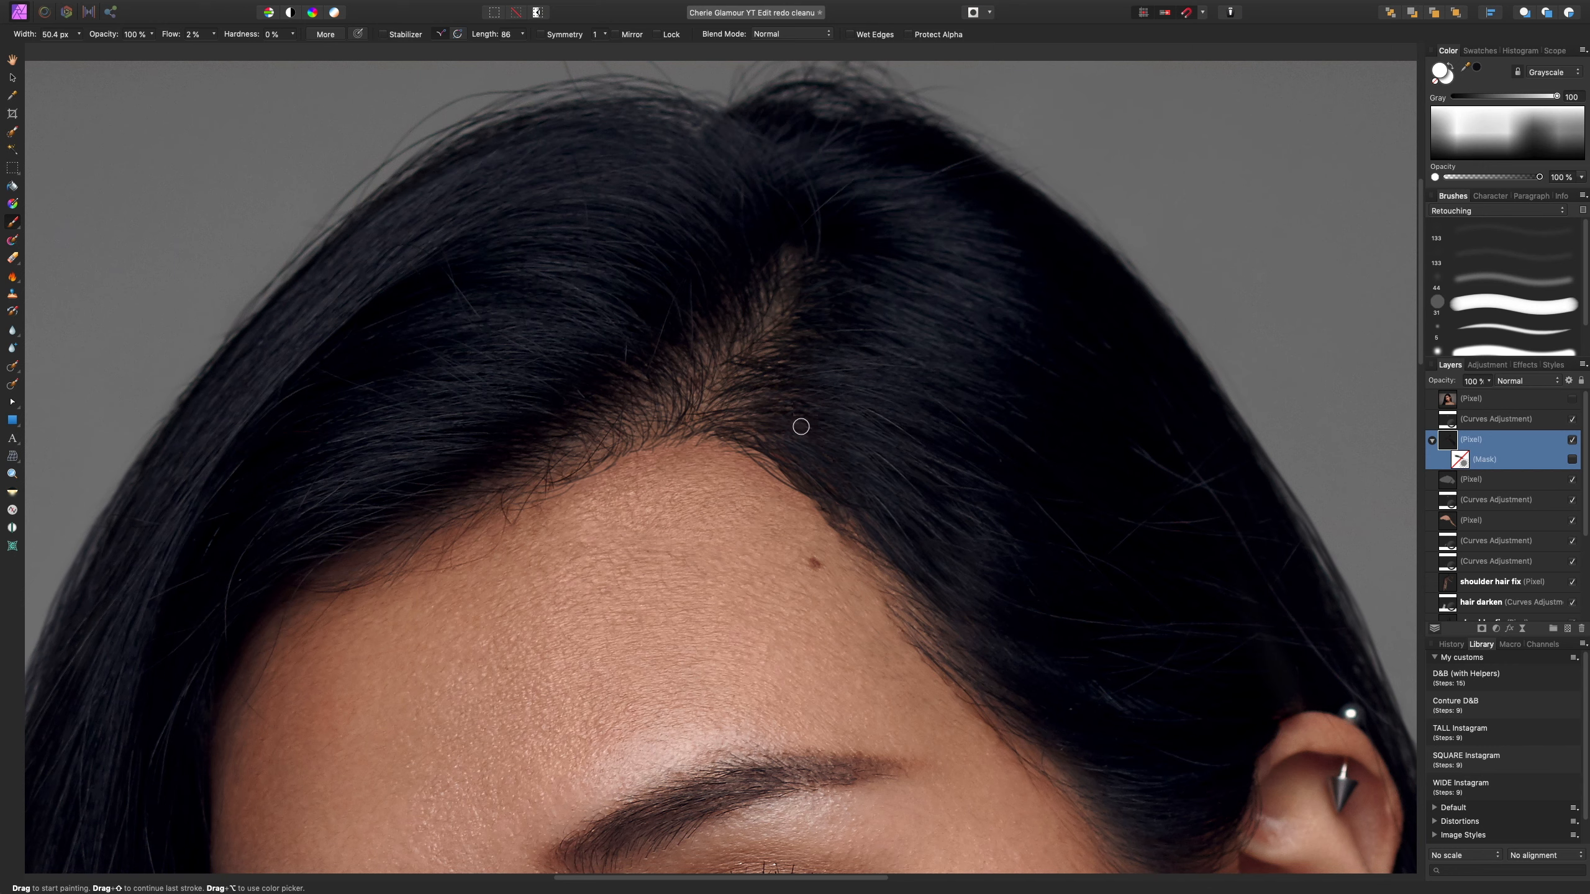
left_click_drag(812, 355, 813, 338, "alt")
left_click_drag(616, 427, 587, 427, "ctrl+alt")
left_click(214, 34)
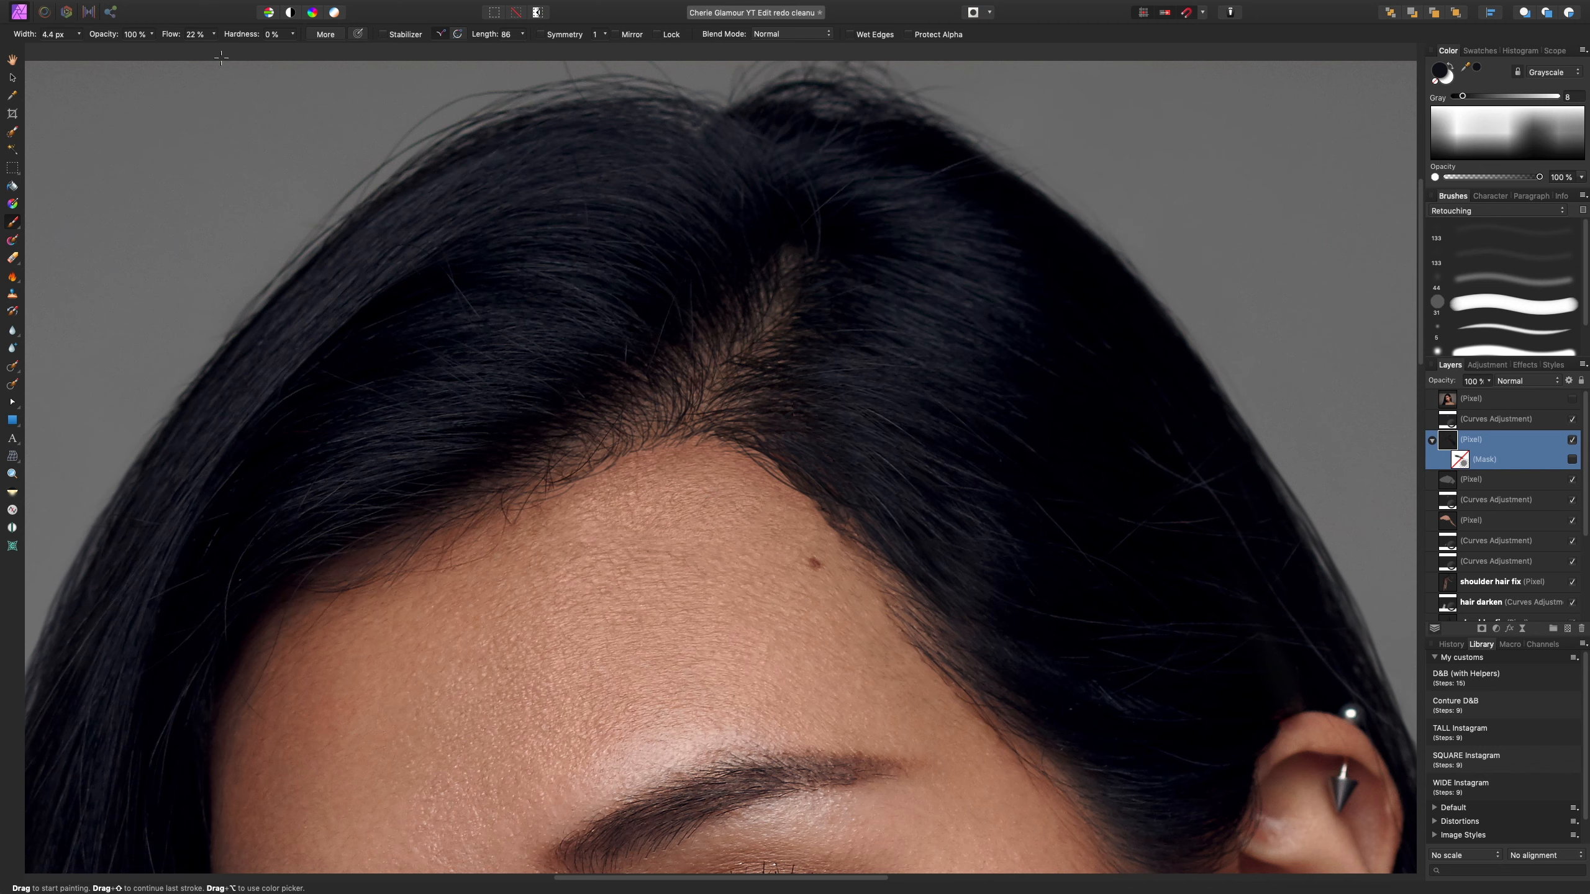
left_click_drag(707, 450, 811, 503)
left_click_drag(742, 454, 791, 483)
left_click_drag(678, 437, 716, 372)
mouse_move(700, 419)
left_mouse_down()
mouse_move(731, 377)
mouse_move(680, 399)
left_mouse_up()
left_click_drag(626, 453, 649, 418)
- Add softer strands along the forehead hairline at 7% flow, resampling a darker colour from the hair above the forehead
left_click(213, 35)
left_click_drag(210, 54, 200, 54)
left_click_drag(707, 448, 742, 459)
key("super+0")
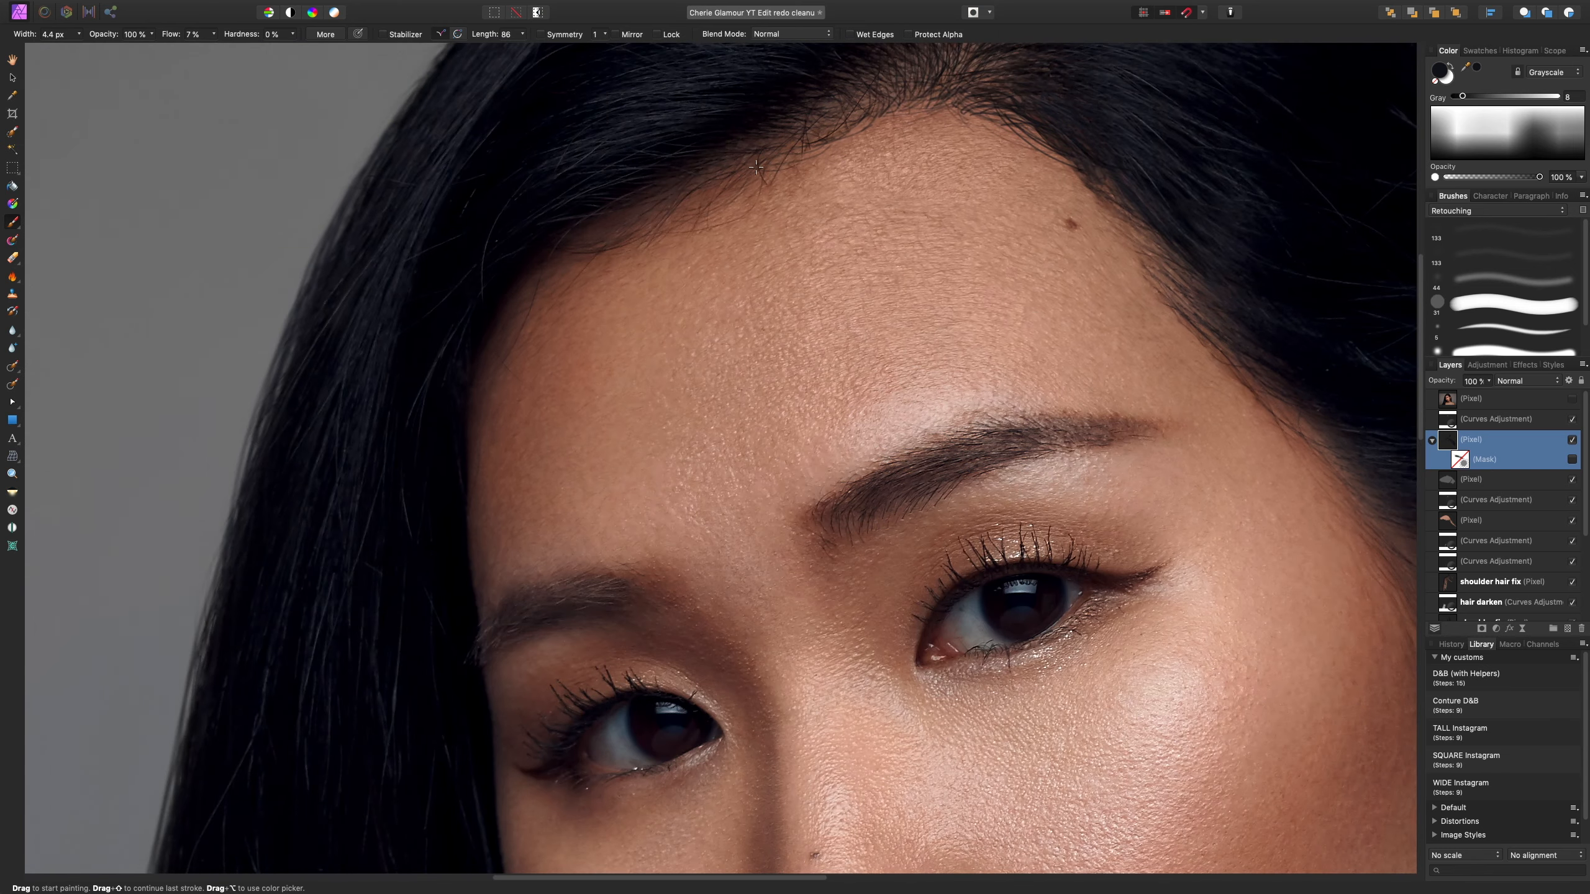
left_click(707, 196, "alt")
mouse_move(963, 105)
left_mouse_down()
mouse_move(894, 199)
mouse_move(995, 277)
mouse_move(1035, 341)
left_mouse_up()
- Compare the whole portrait with the cloned hair layer hidden and shown
key("super+0")
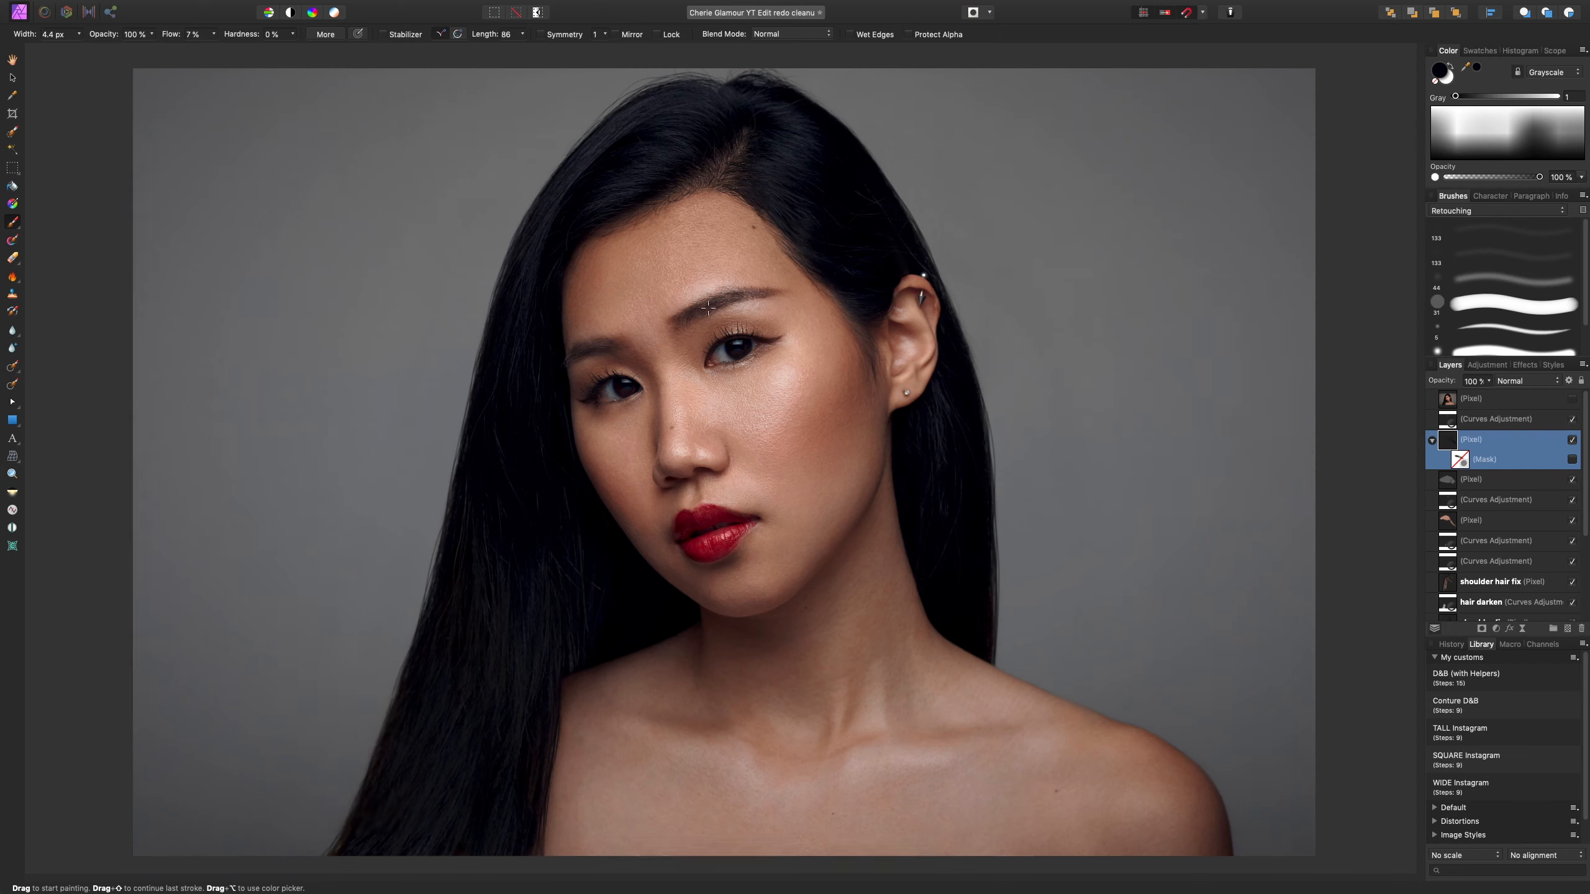
left_click(1572, 441)
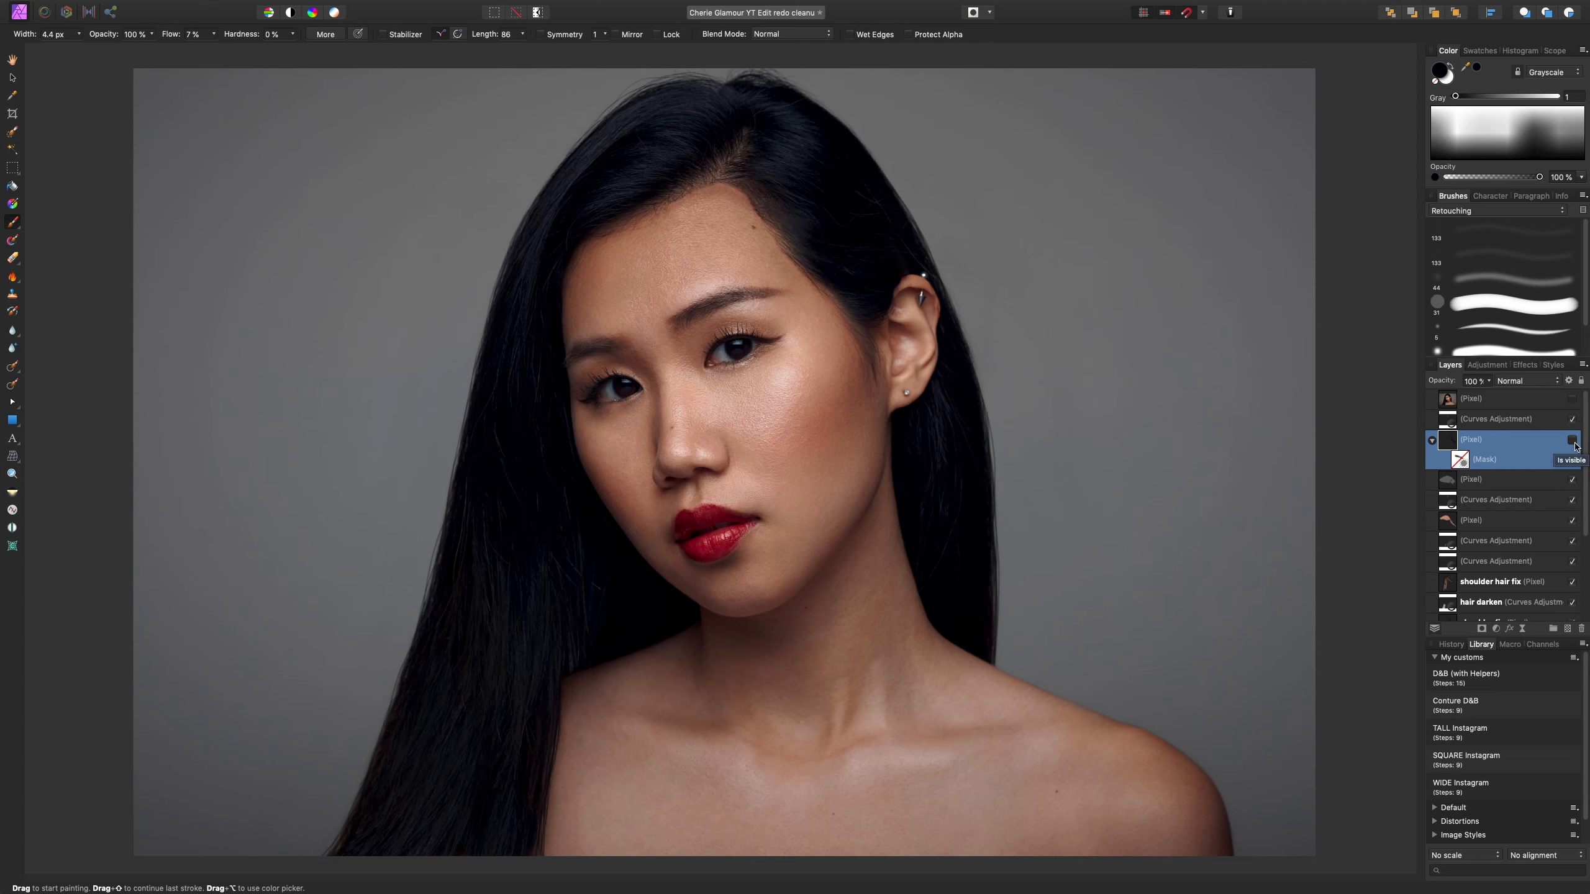
left_click(1572, 440)
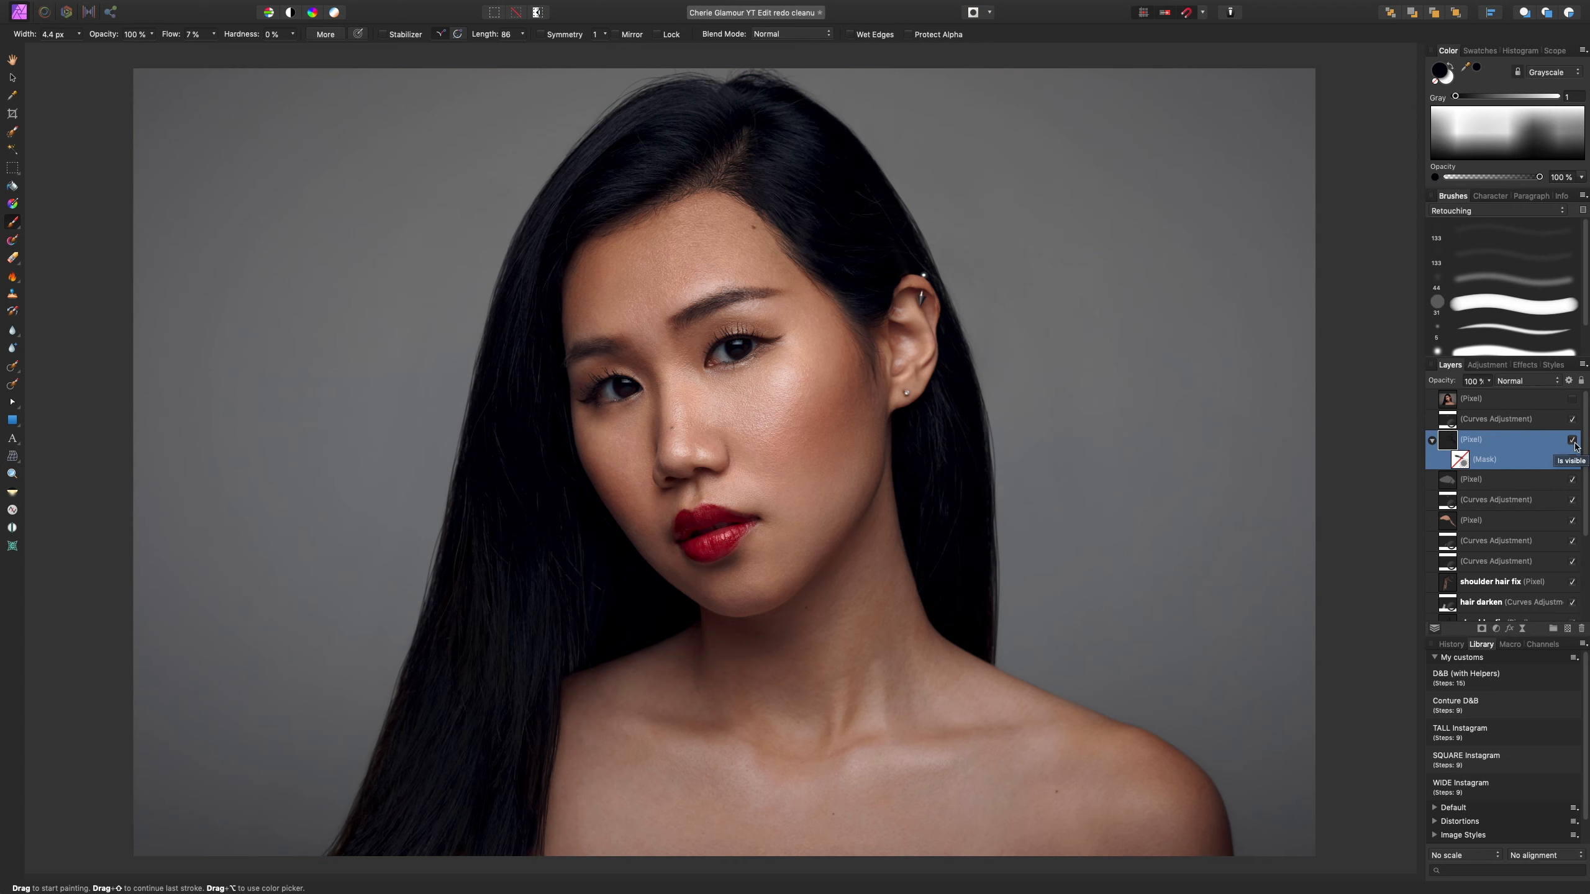
- Compare the portrait with the layers from the cloned hair layer down to the forehead pixel layer hidden and shown
left_click(1542, 524, "shift")
left_click(1573, 441)
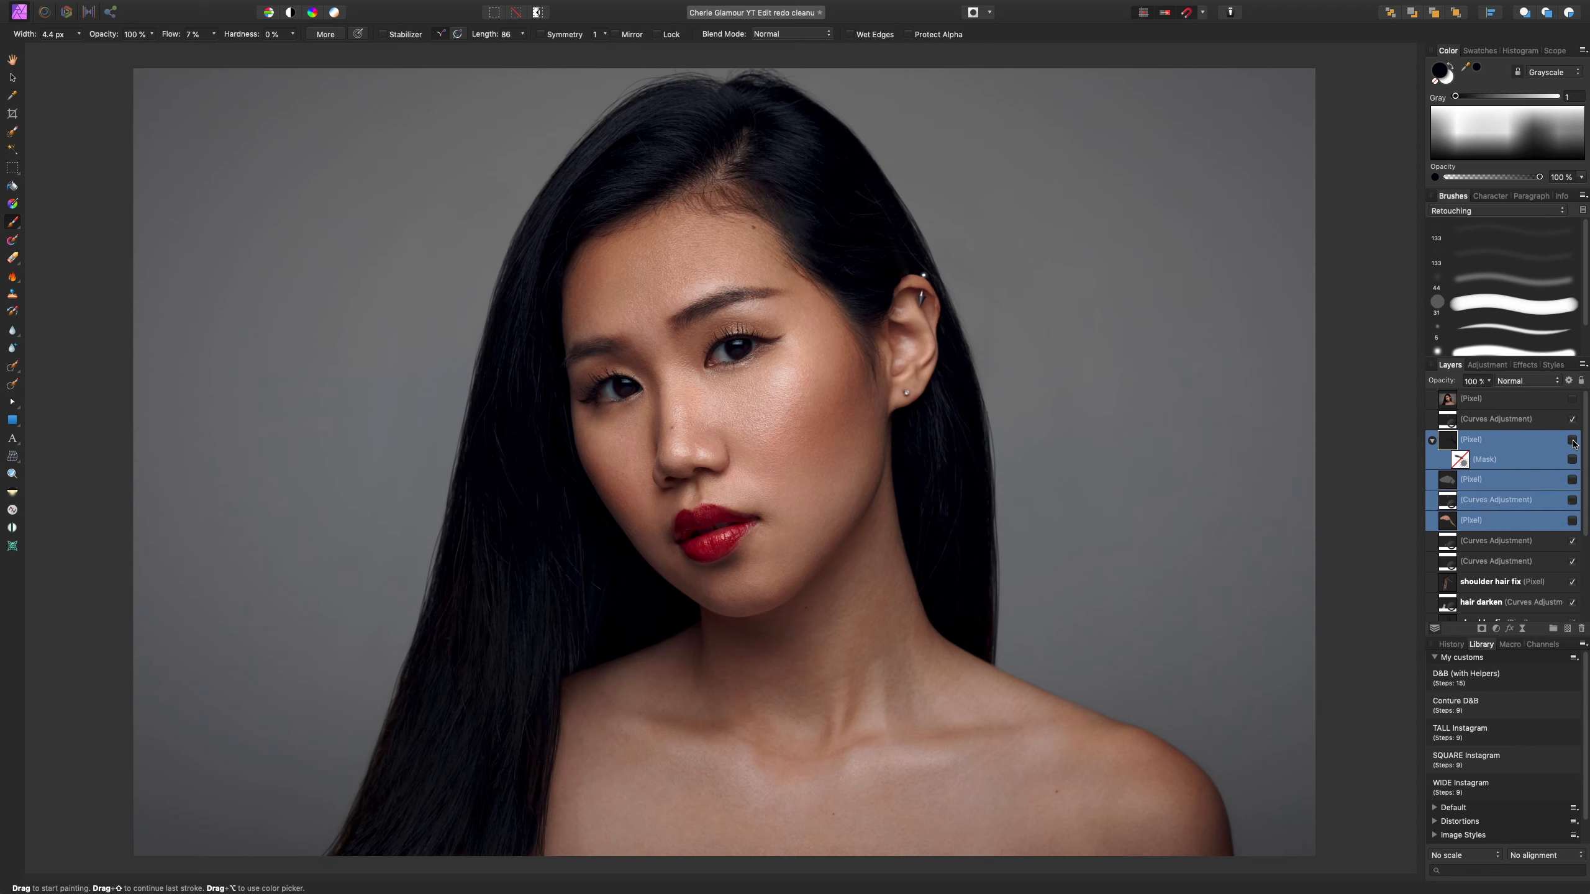
left_click(1572, 441)
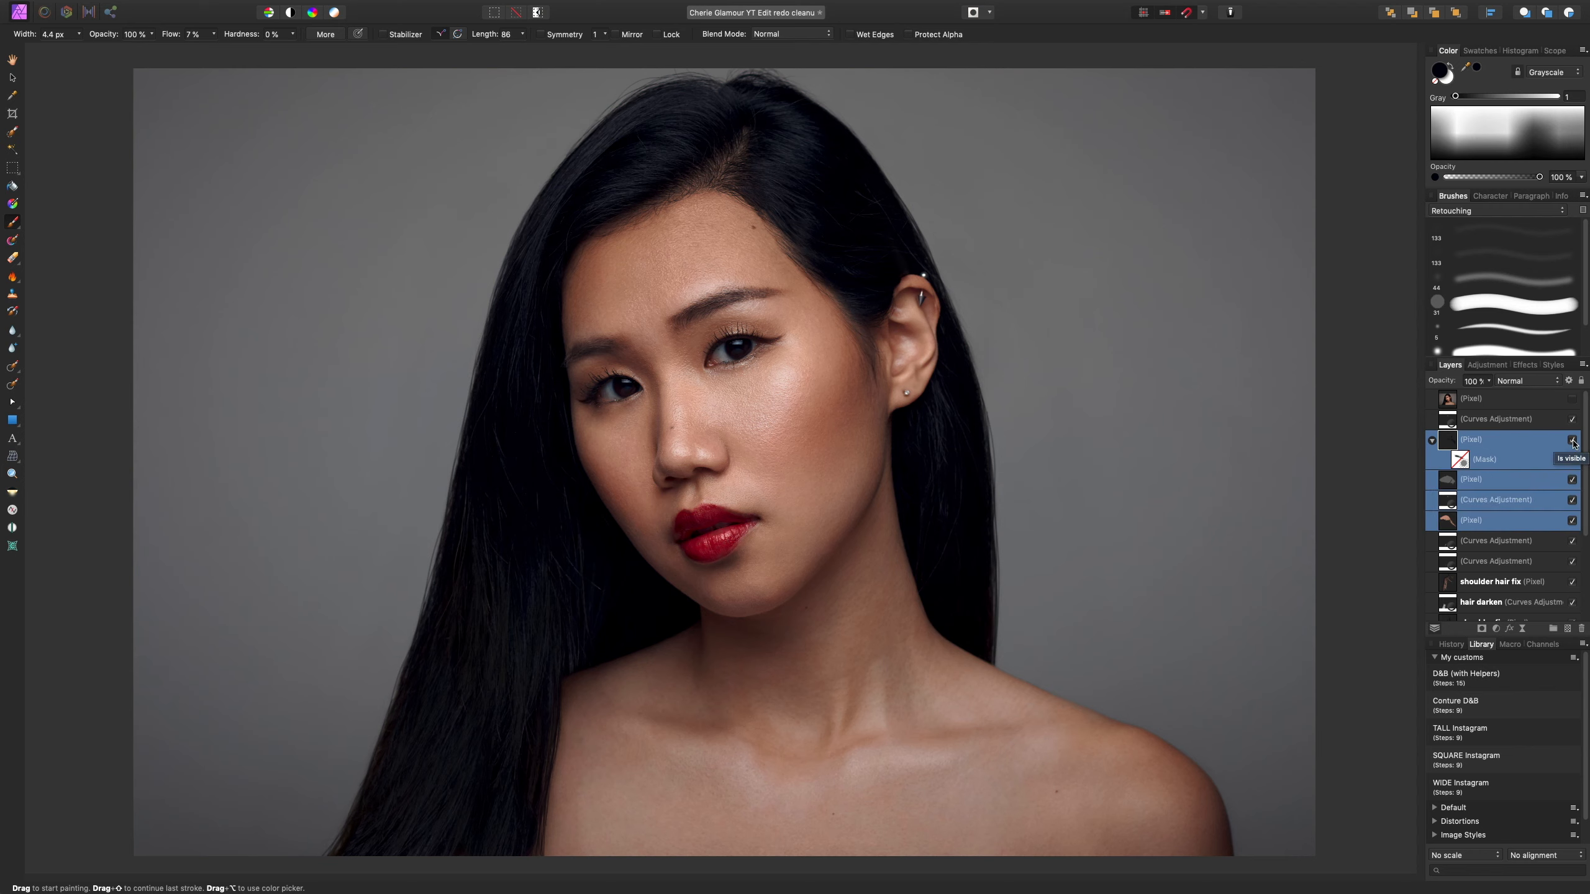
left_click(1573, 441)
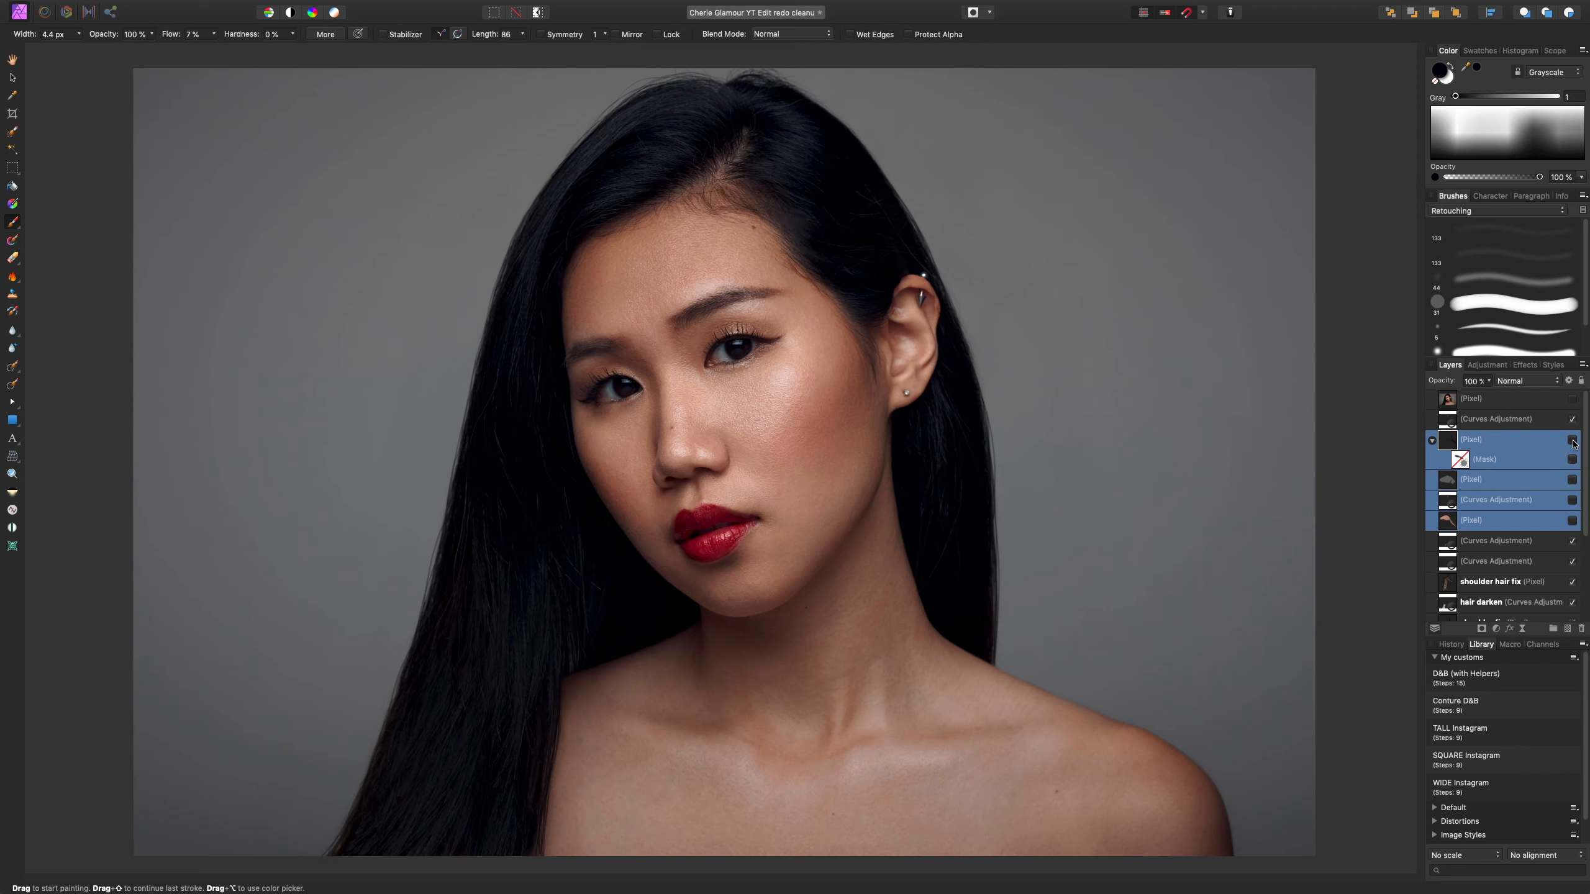
left_click(1572, 440)
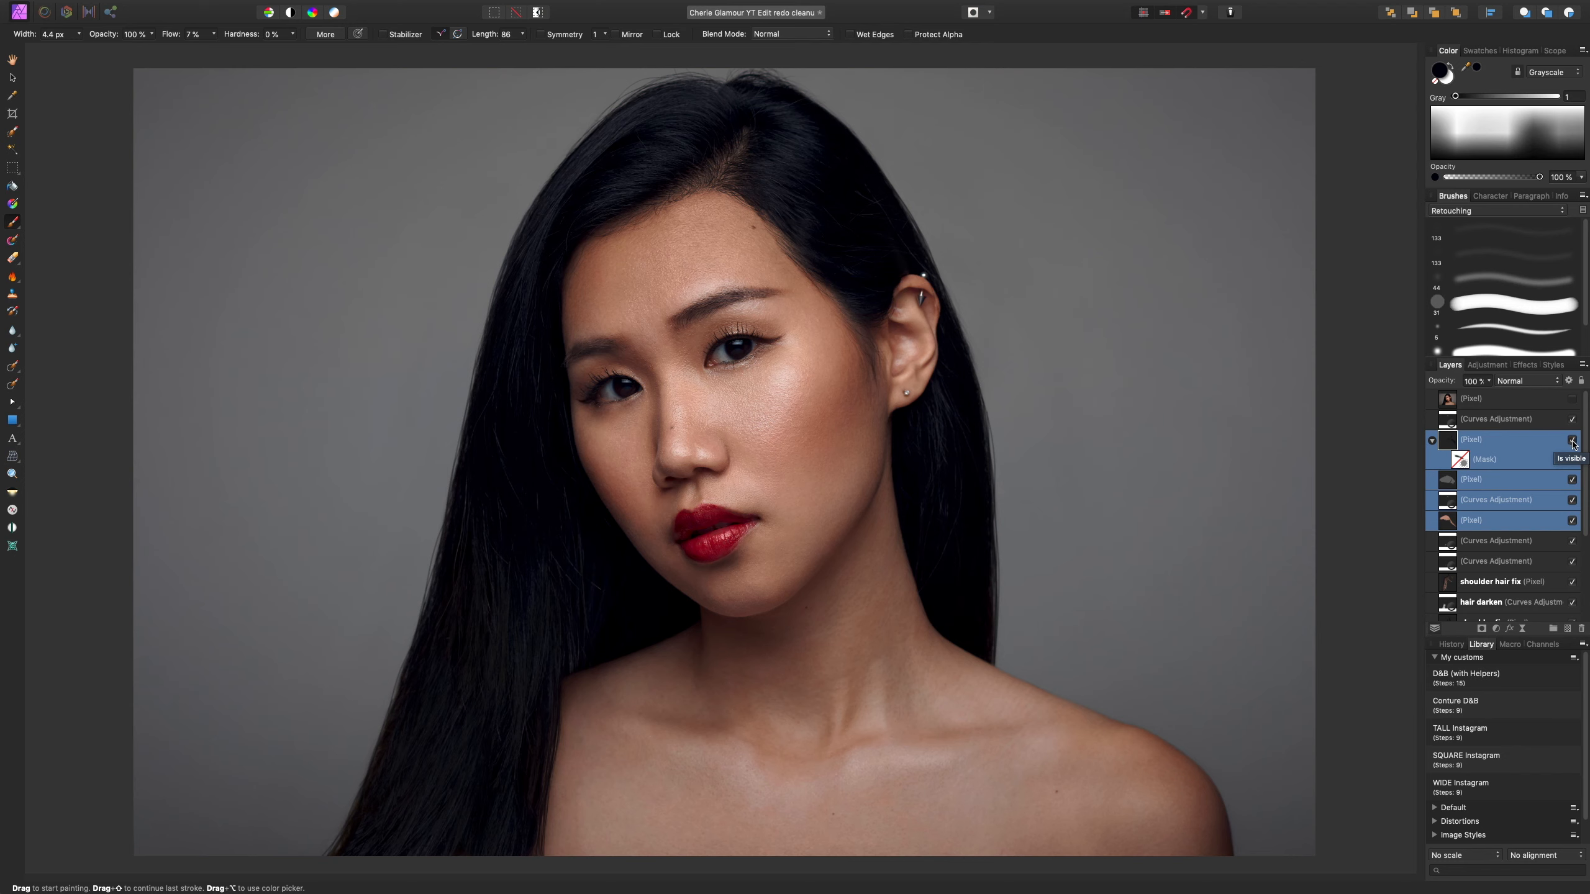
- Select the top Curves adjustment and paint its mask white along the forehead hairline at 2% flow with a 202.7 px brush
left_click(1533, 479)
left_click(1520, 421)
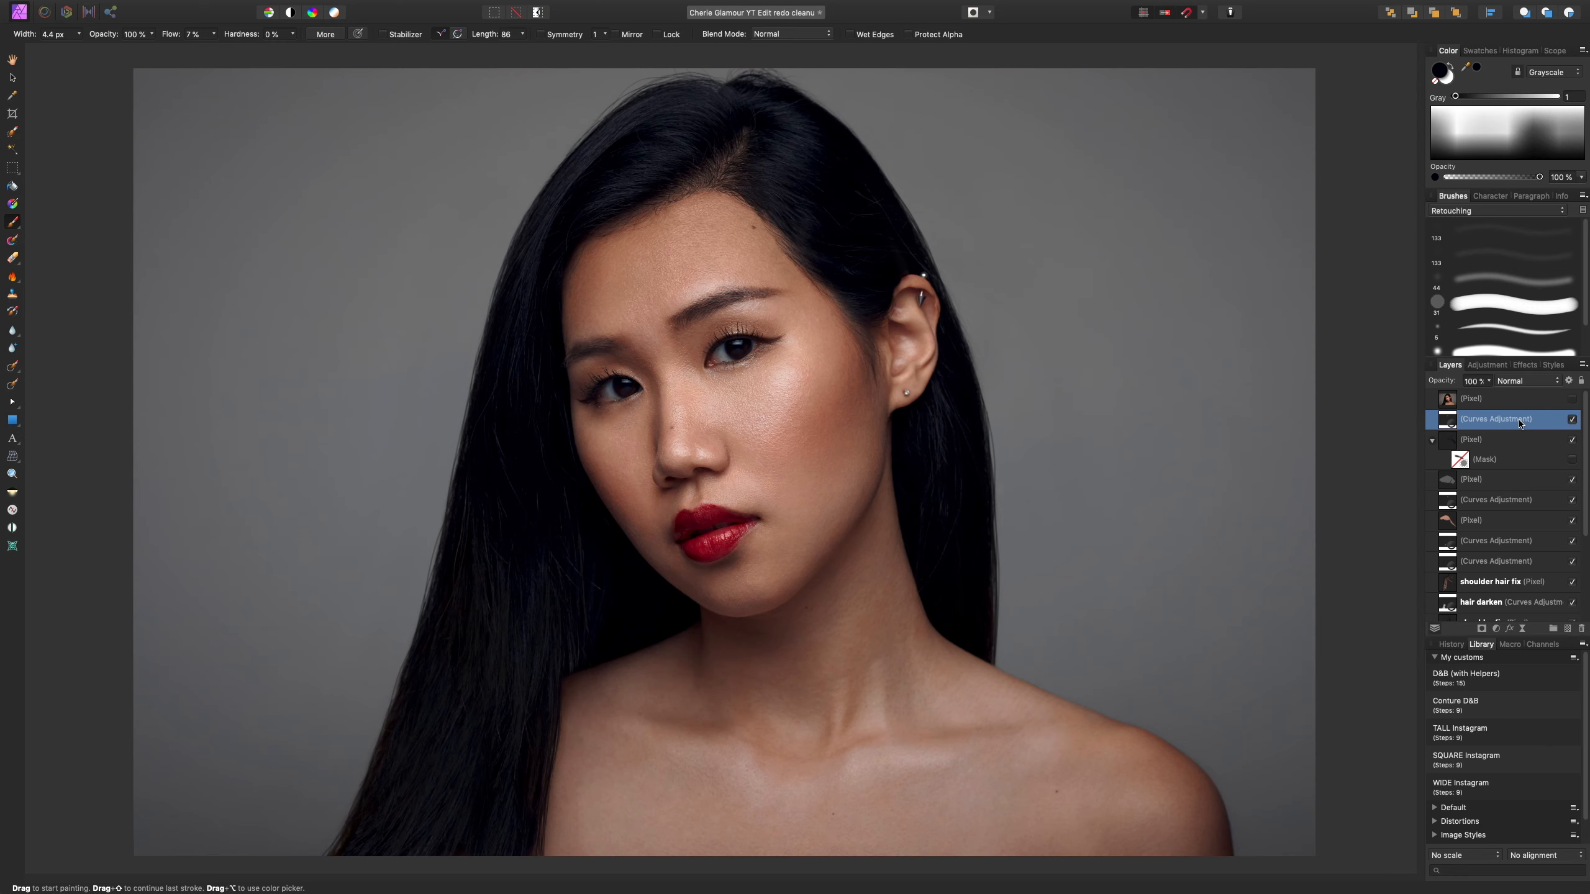
key("x")
left_click(1504, 257)
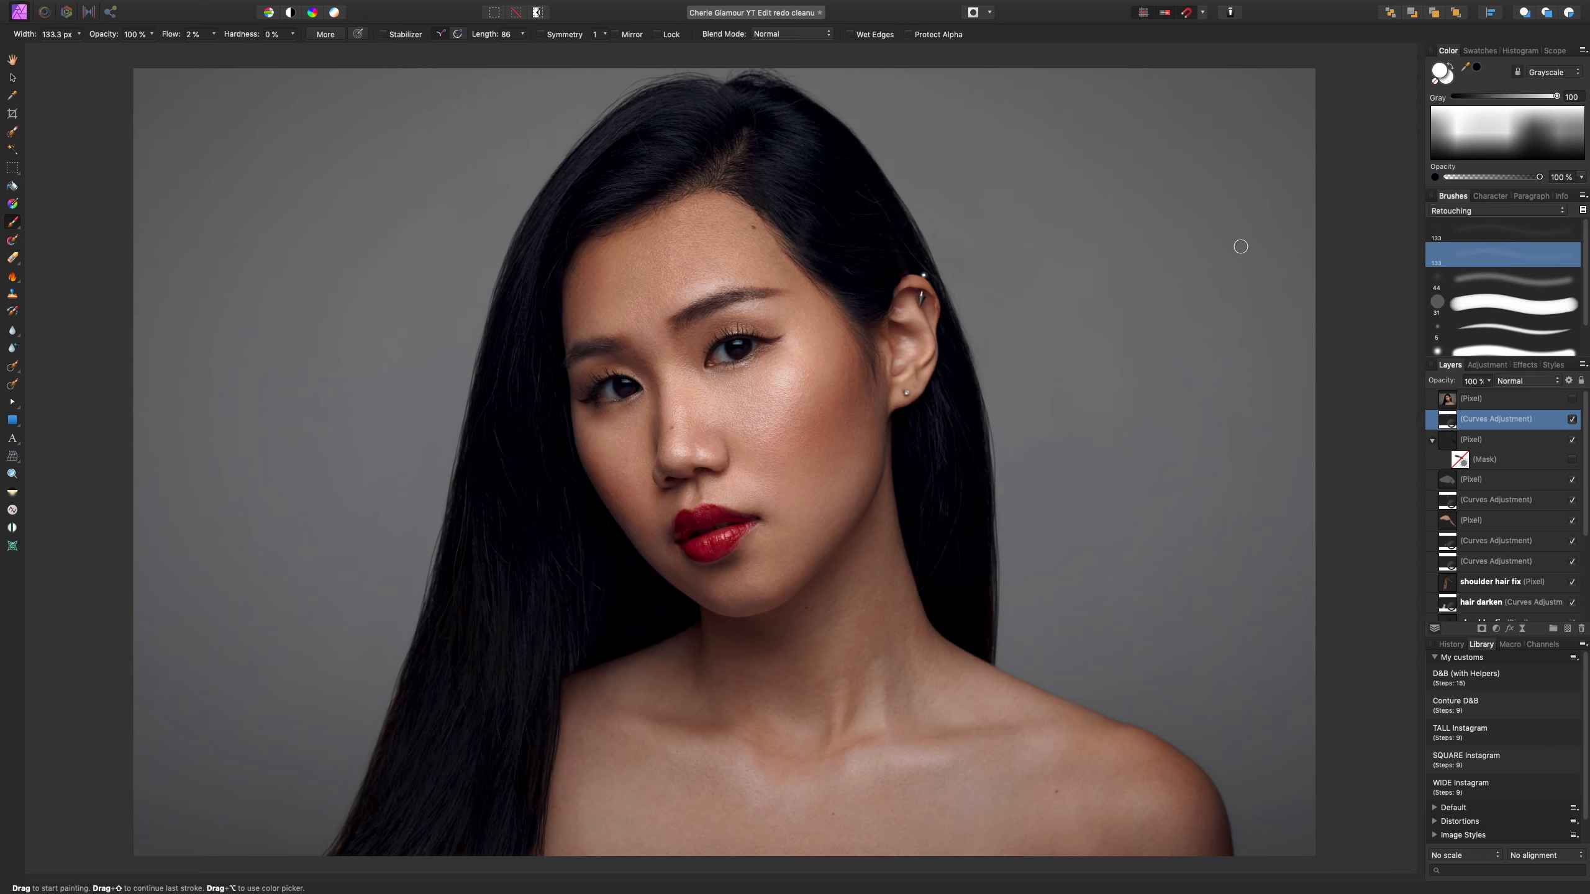
key("bracketright")
key("bracketright")
key("bracketright")
mouse_move(707, 205)
left_mouse_down()
mouse_move(750, 213)
mouse_move(703, 196)
mouse_move(651, 217)
left_mouse_up()
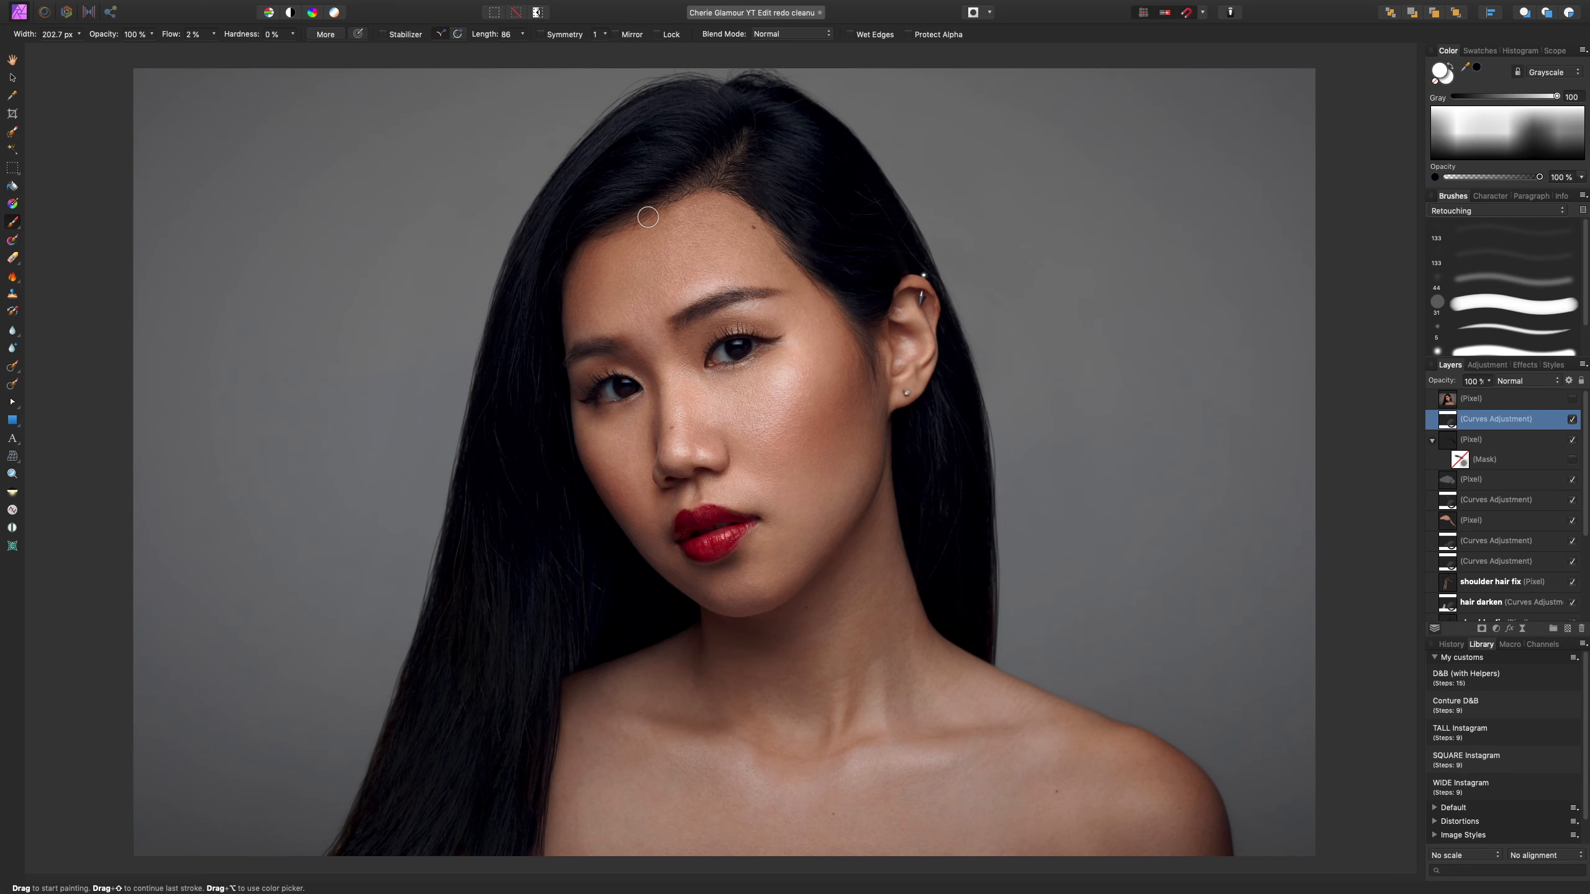
key("bracketleft")
key("bracketleft")
key("bracketleft")
- Compare the hairline with the top Curves adjustment hidden and shown
left_click(1572, 419)
left_click(1572, 420)
left_click(1571, 419)
left_click(1572, 419)
- Refine the Curves mask around the hairline peak at 2% flow, using white at 136.8 px and black at 84 px
key("s")
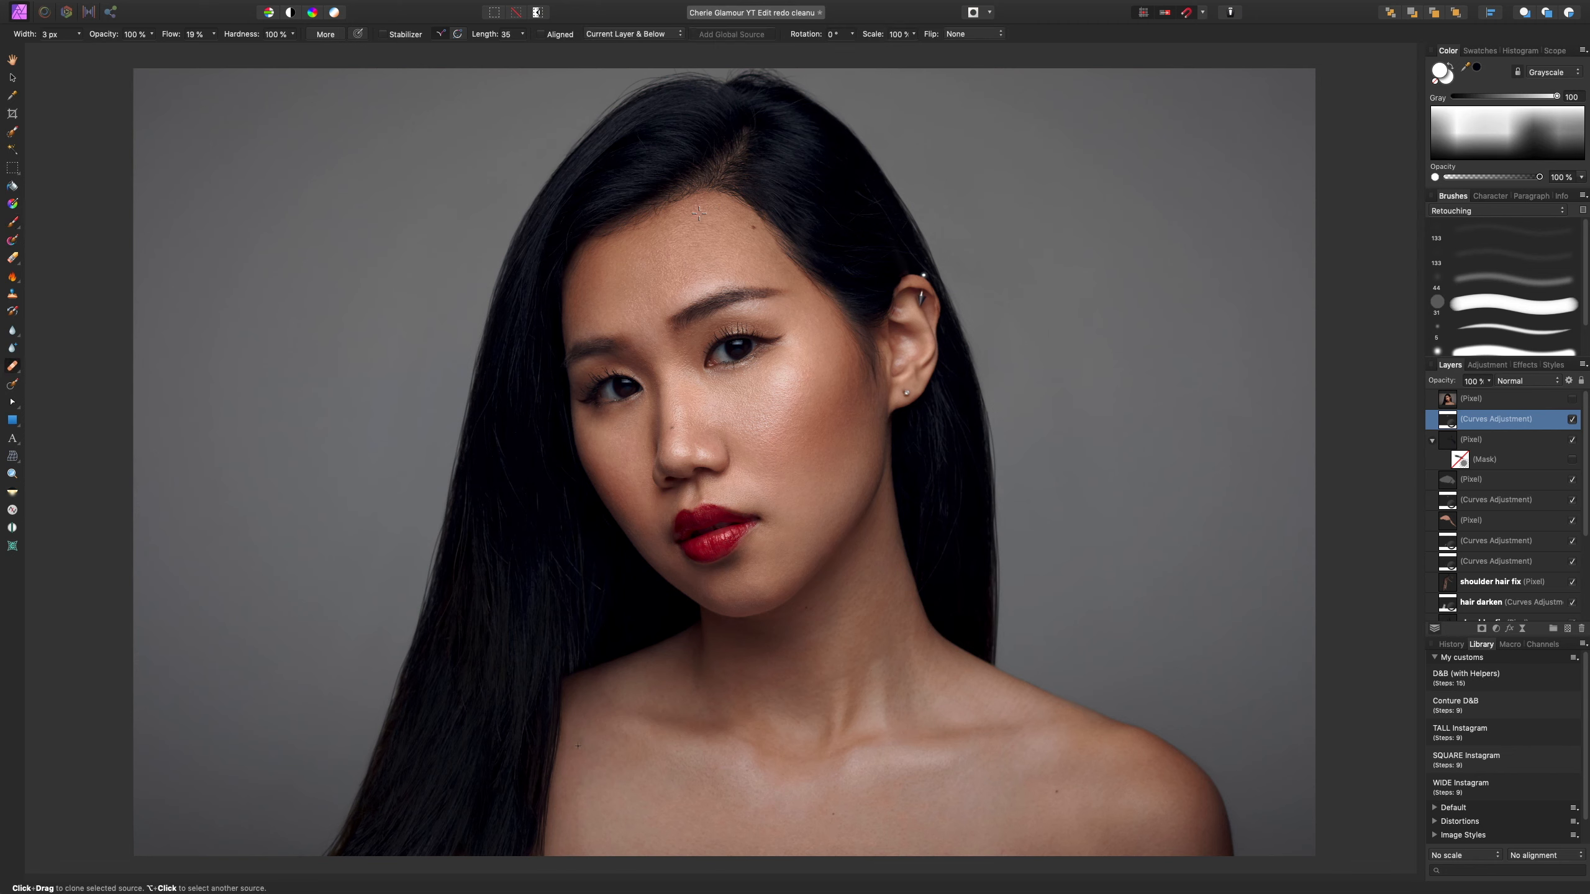
key("b")
key("bracketright")
key("bracketright")
key("bracketright")
key("bracketright")
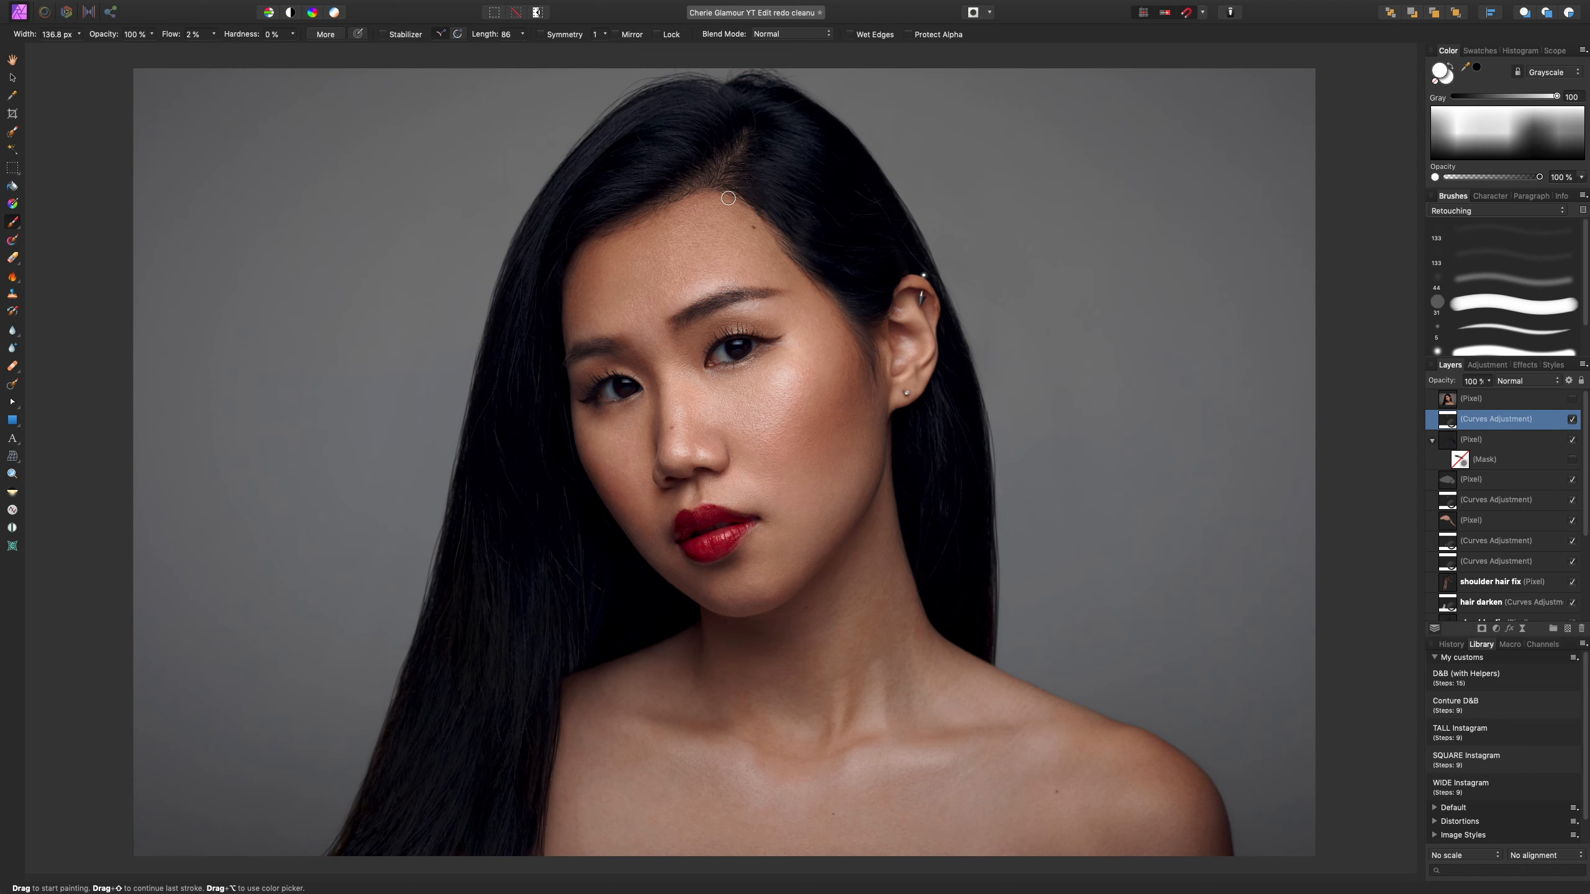
key("bracketleft")
key("x")
key("bracketleft")
key("x")
- Inspect the top Curves mask on its own and refine the darkening near the hairline in black, reducing the brush to 51.6 px
left_click(1451, 429, "alt")
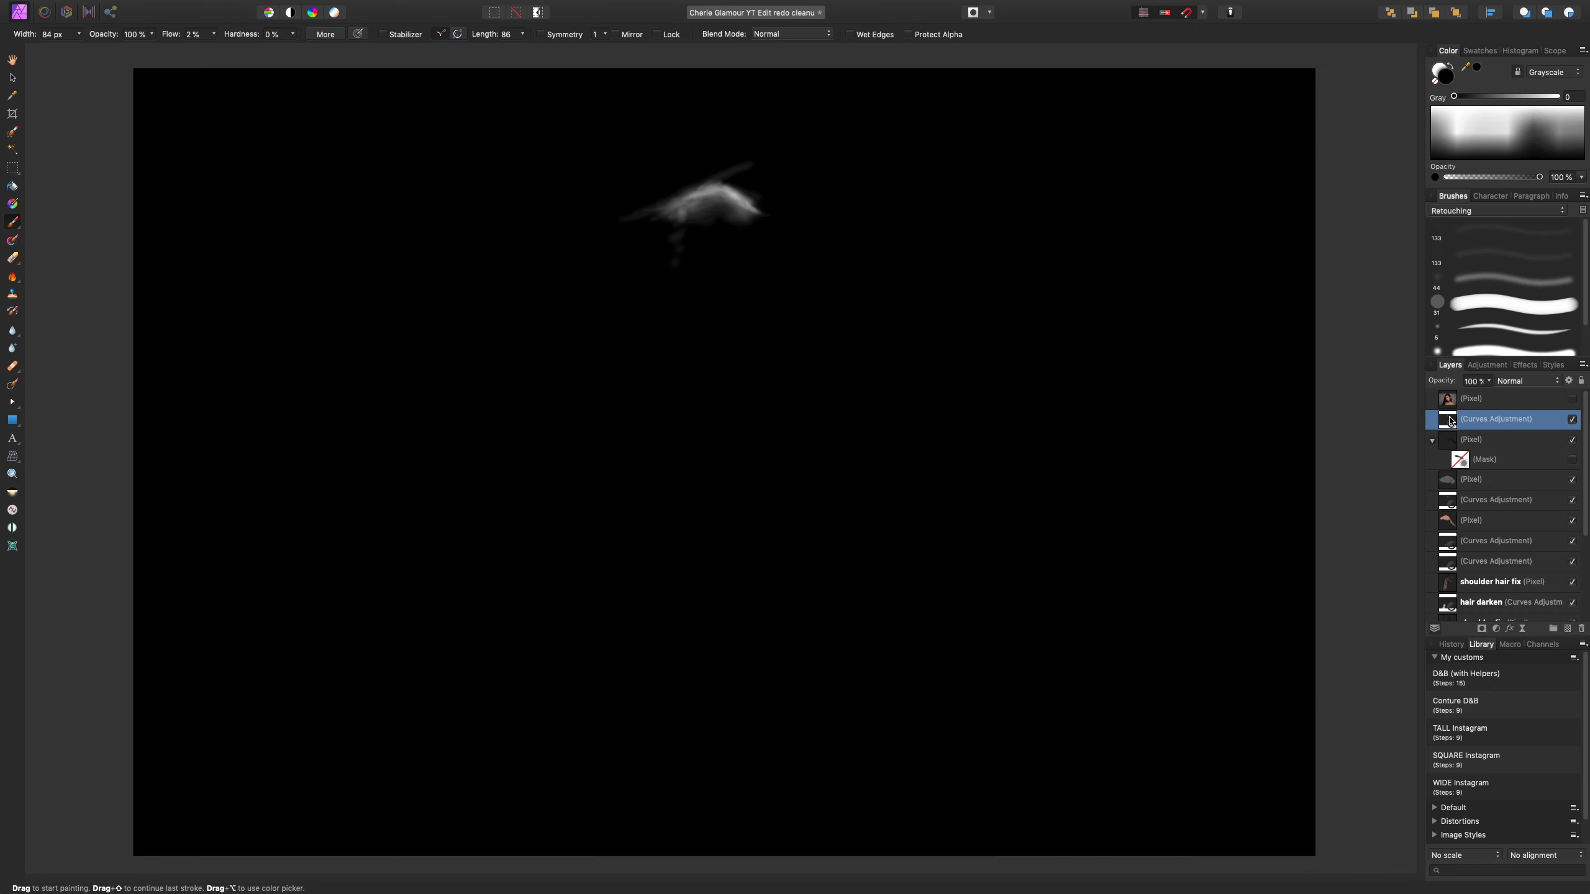
left_click(1451, 439, "alt")
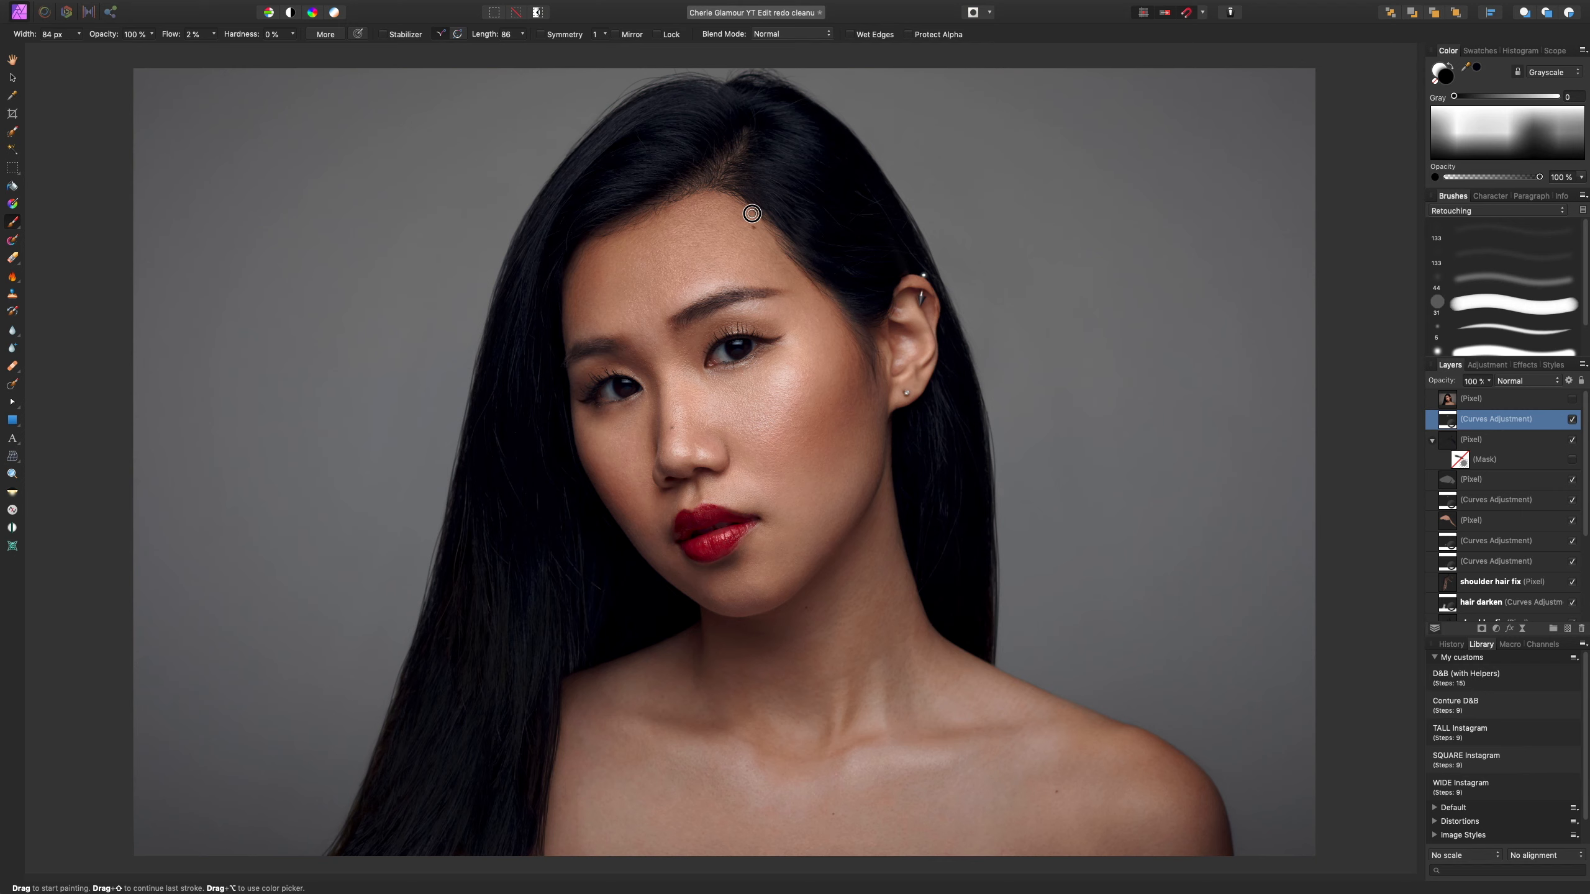
key("bracketleft")
key("bracketleft")
key("bracketleft")
- Compare the portrait with the hairline layers, including the top Curves adjustment, hidden and shown
left_click(1554, 525)
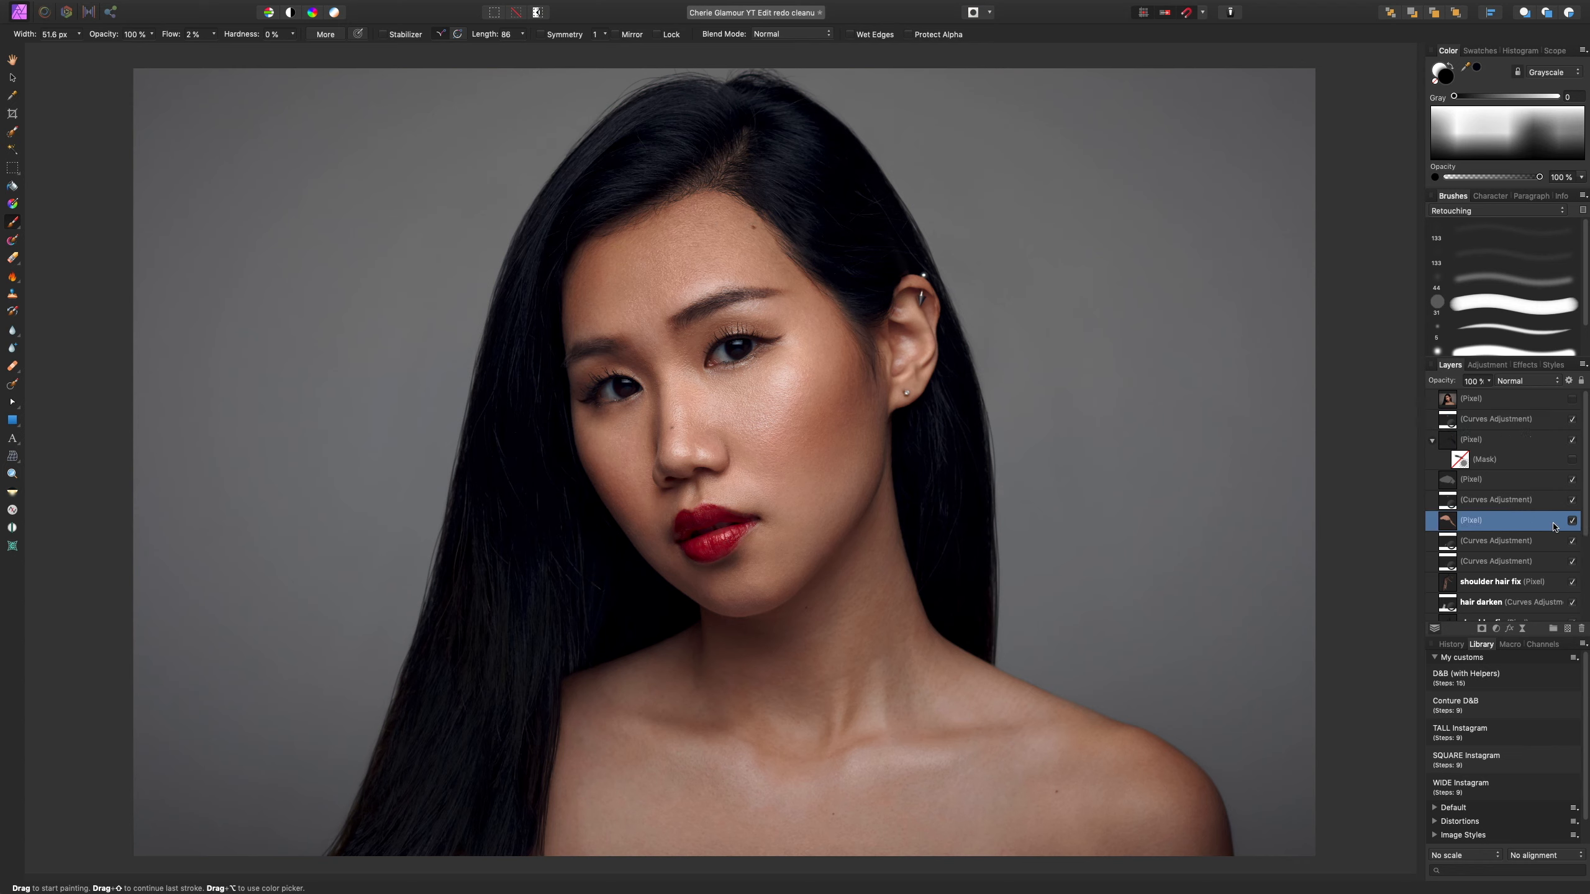
left_click(1549, 418, "shift")
left_click(1572, 419)
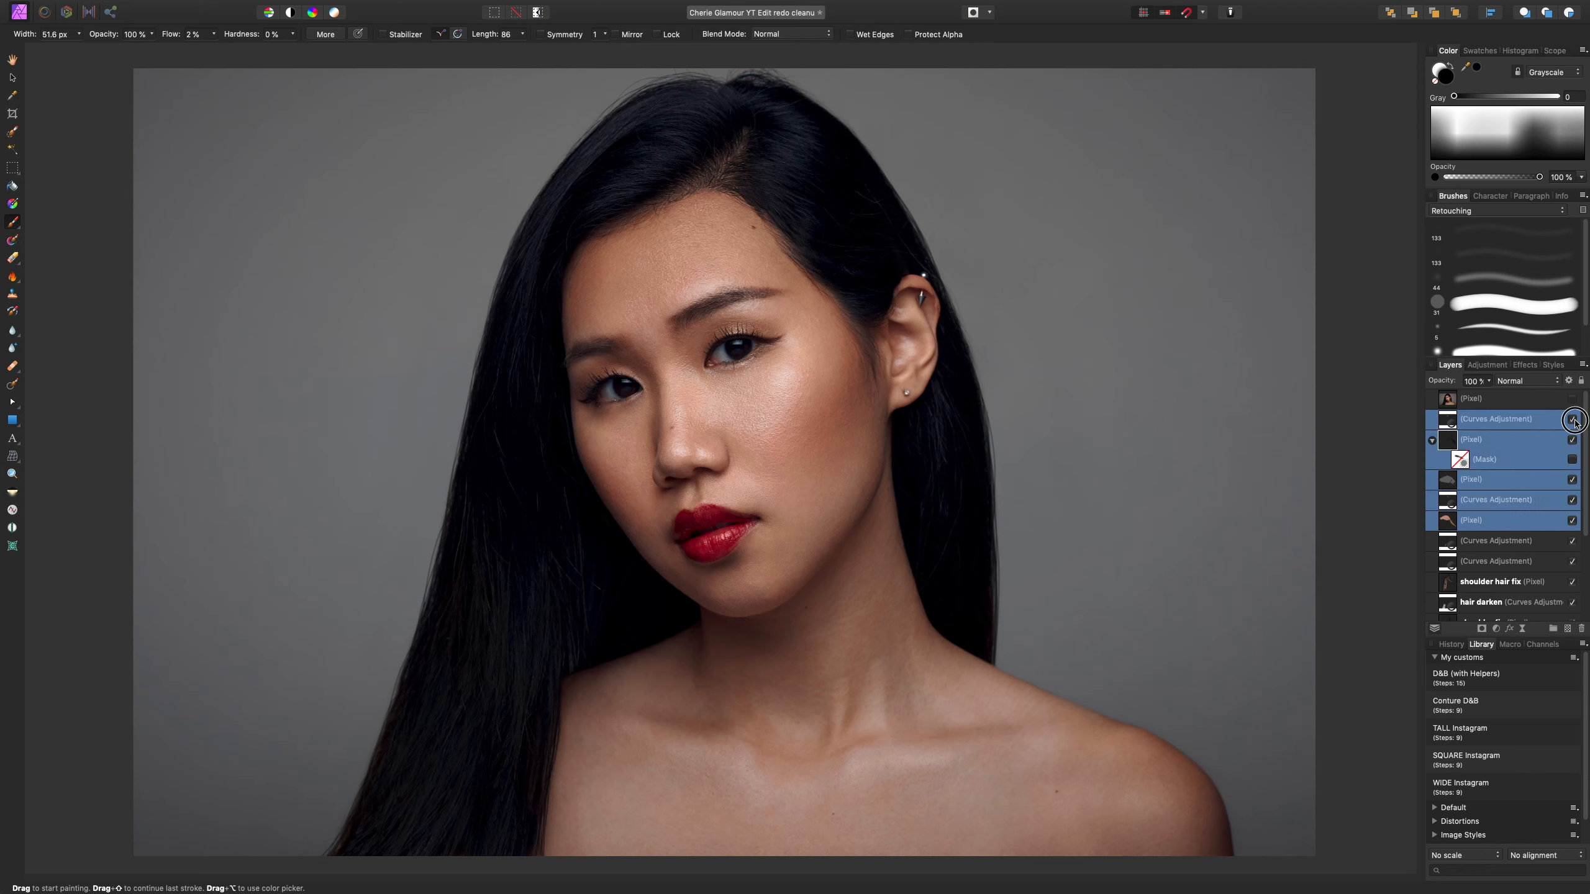
left_click(1572, 420)
- Select all hair retouching layers from the top Curves adjustment down to fly aways and compare the portrait with them hidden and shown
scroll(1587, 506, "down", 5)
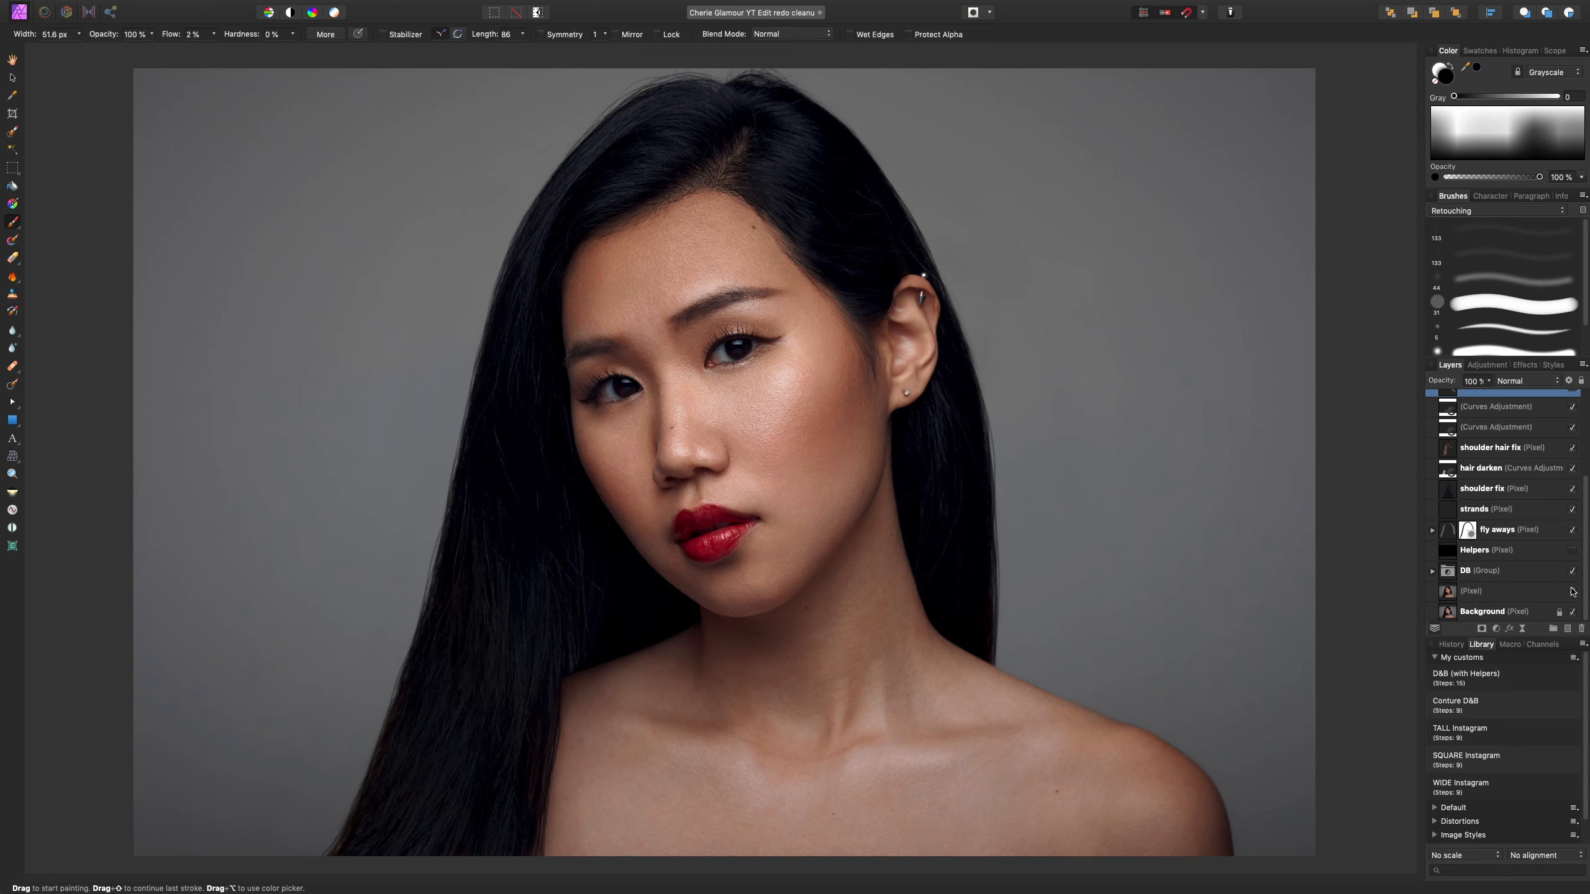
scroll(1544, 533, "up", 5)
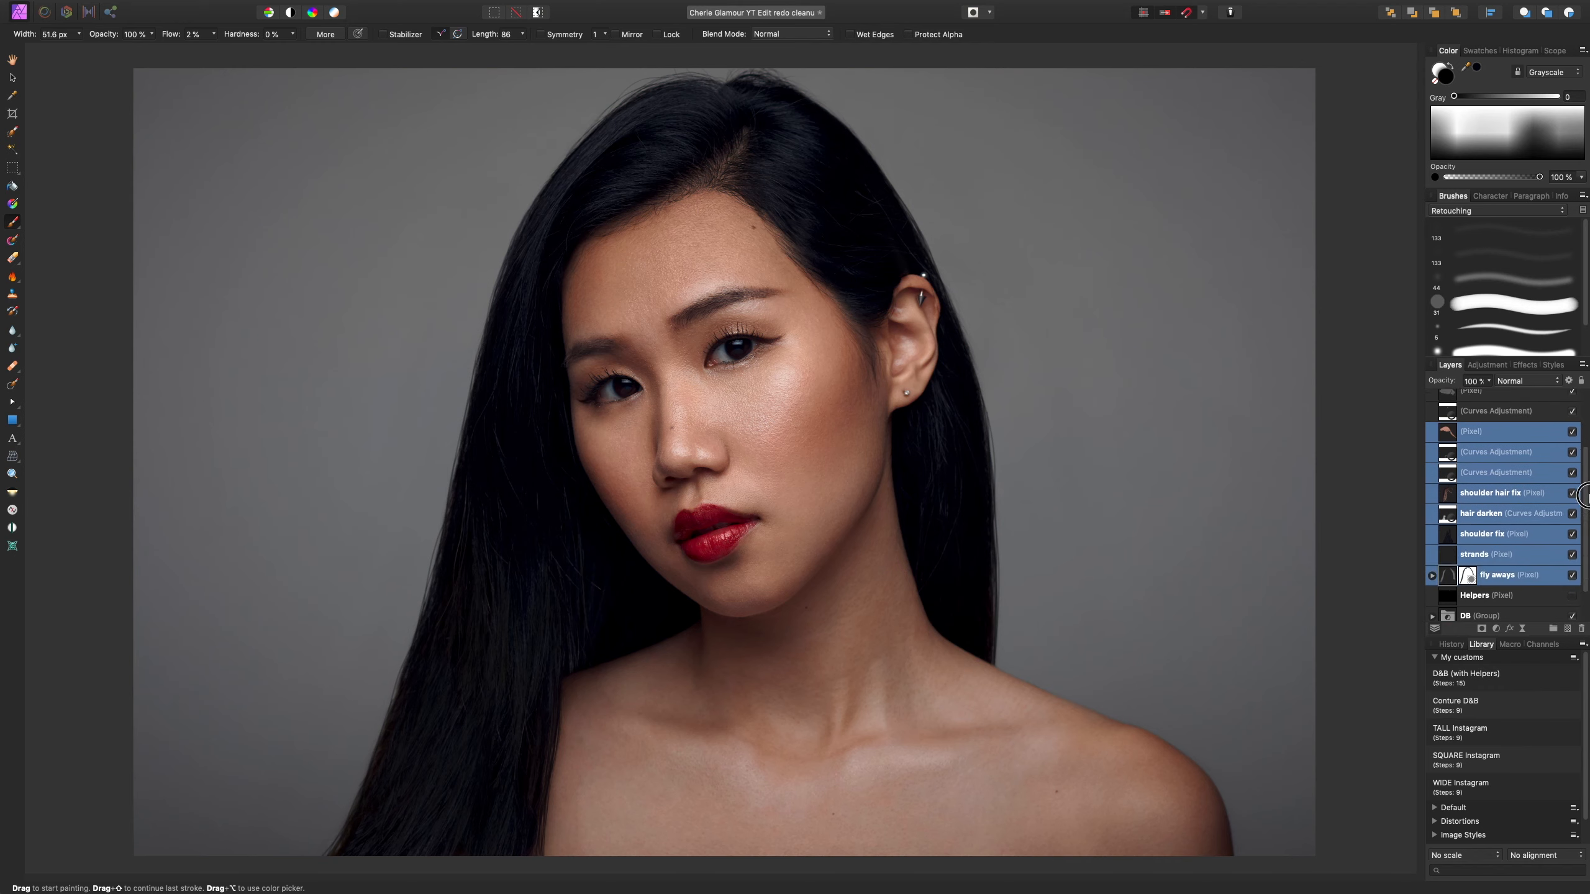
left_click(1559, 495)
left_click(1551, 417)
scroll(1583, 434, "down", 5)
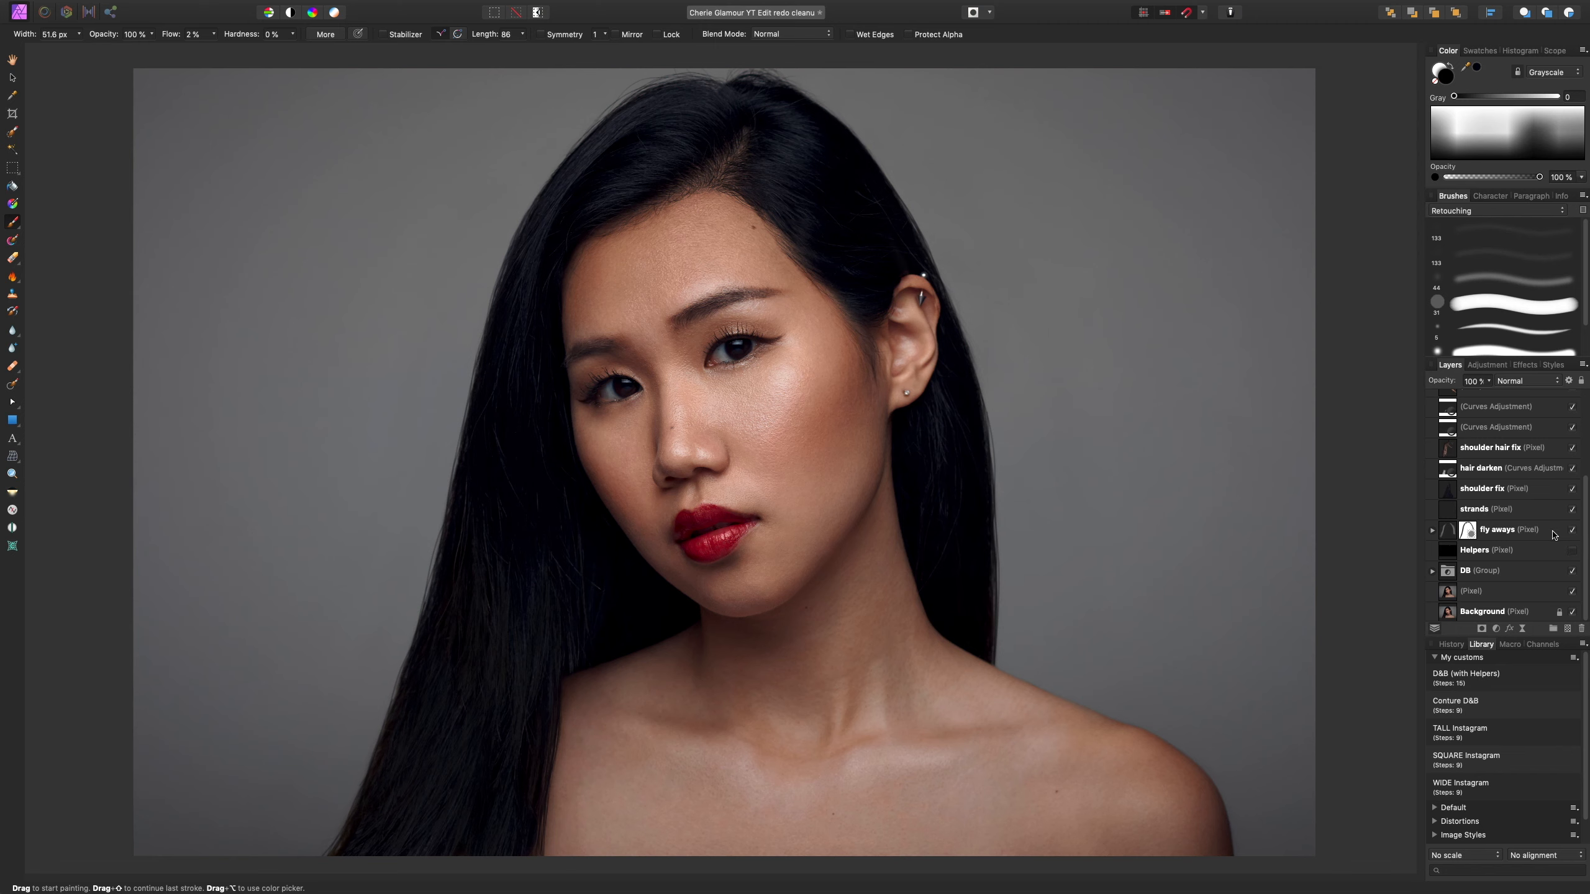
left_click(1576, 528, "shift")
scroll(1576, 527, "up", 5)
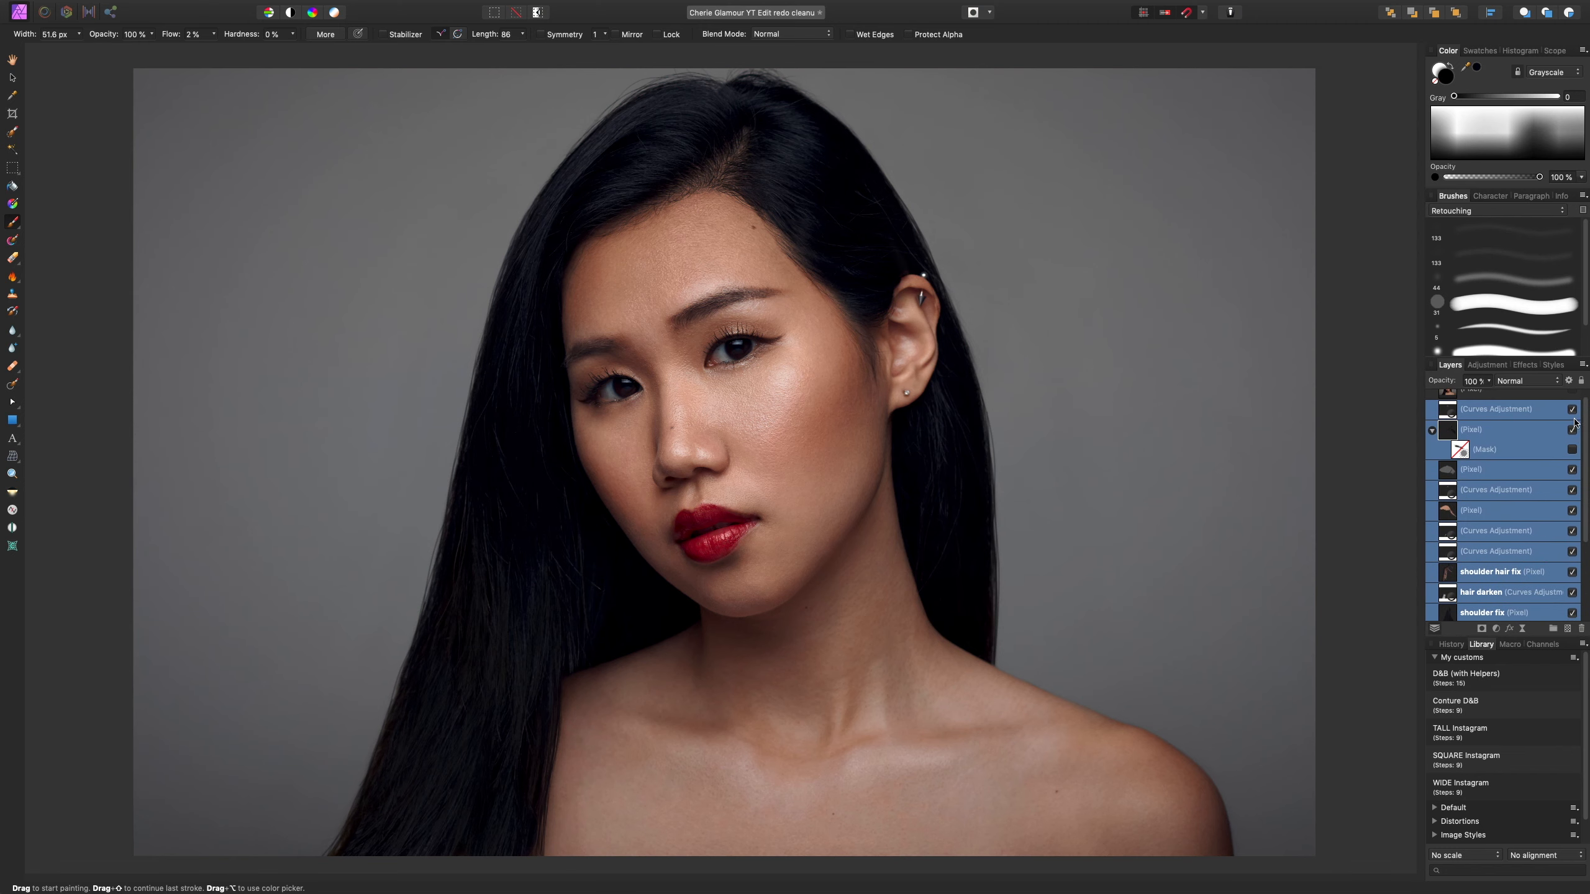
left_click(1573, 410)
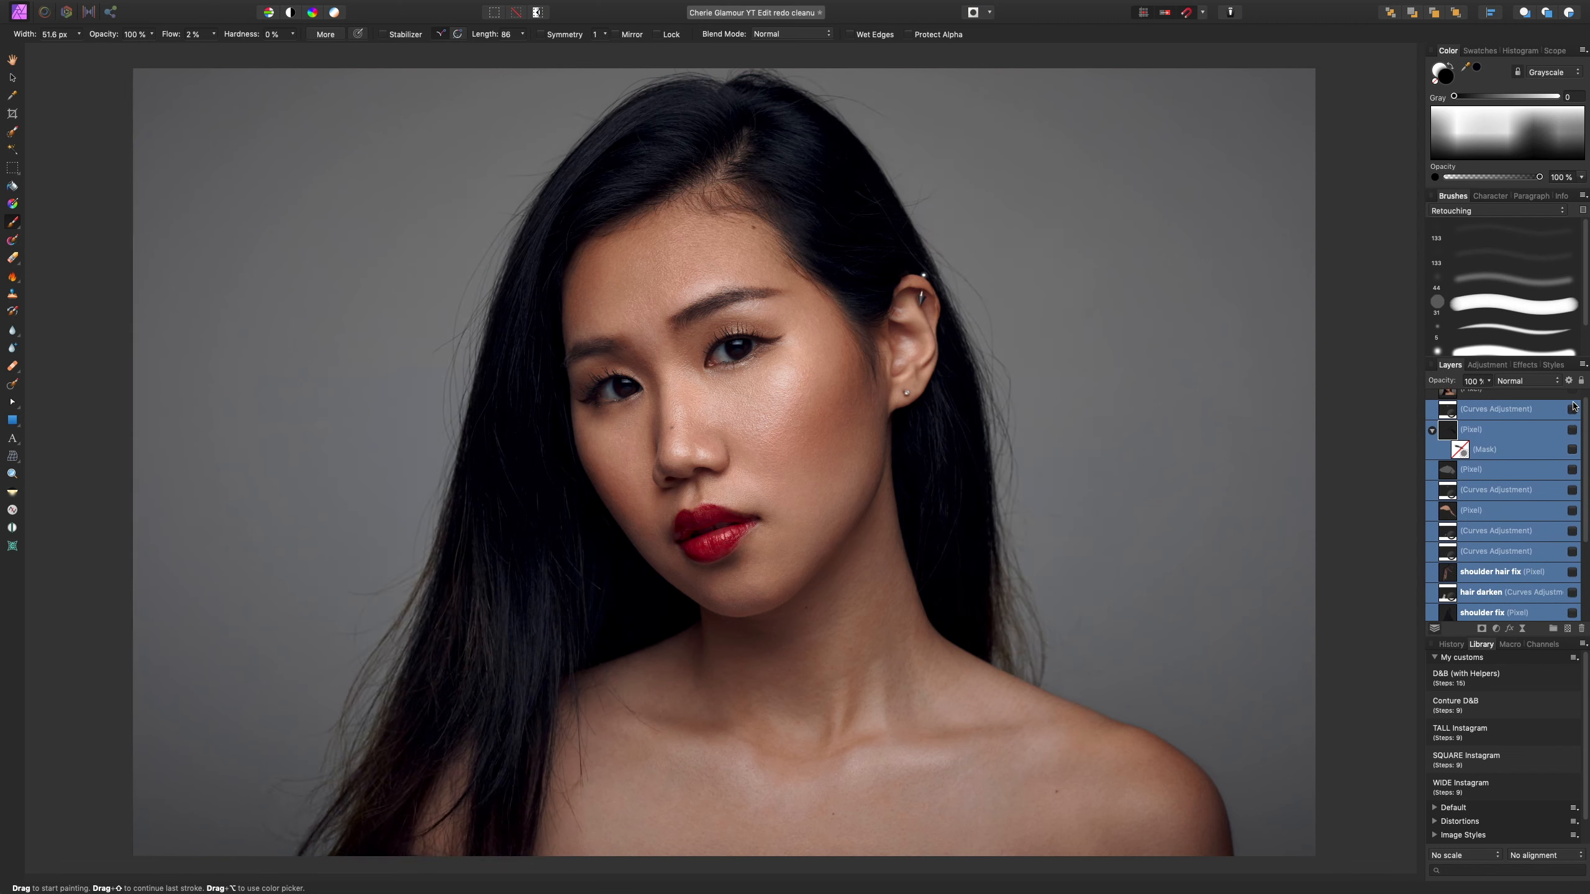
left_click(1572, 411)
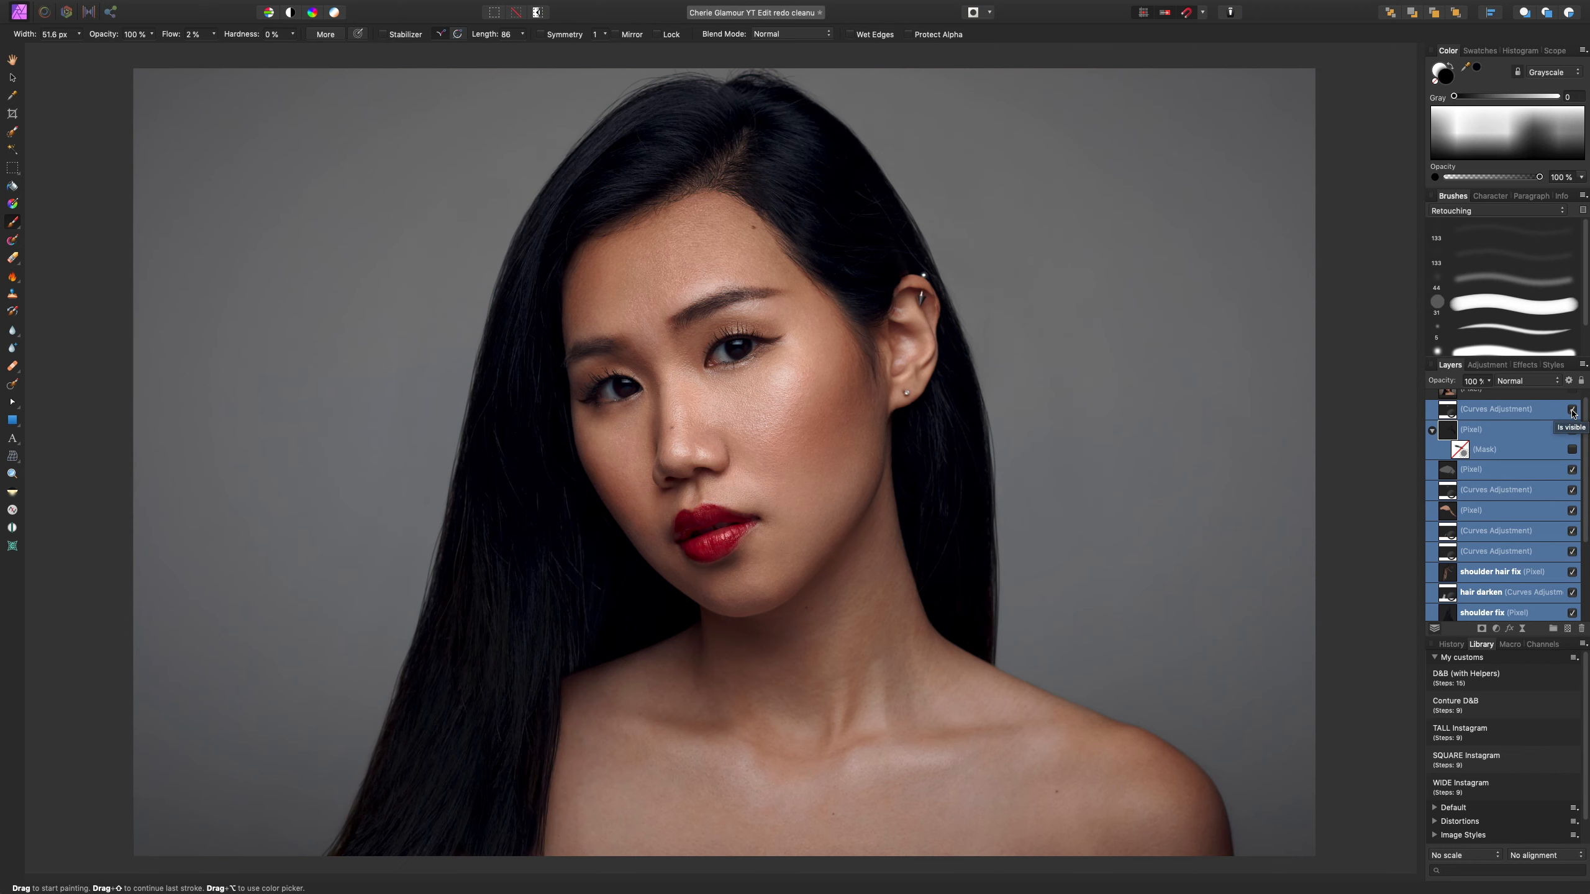
left_click(1573, 410)
left_click(1572, 411)
left_click(1573, 410)
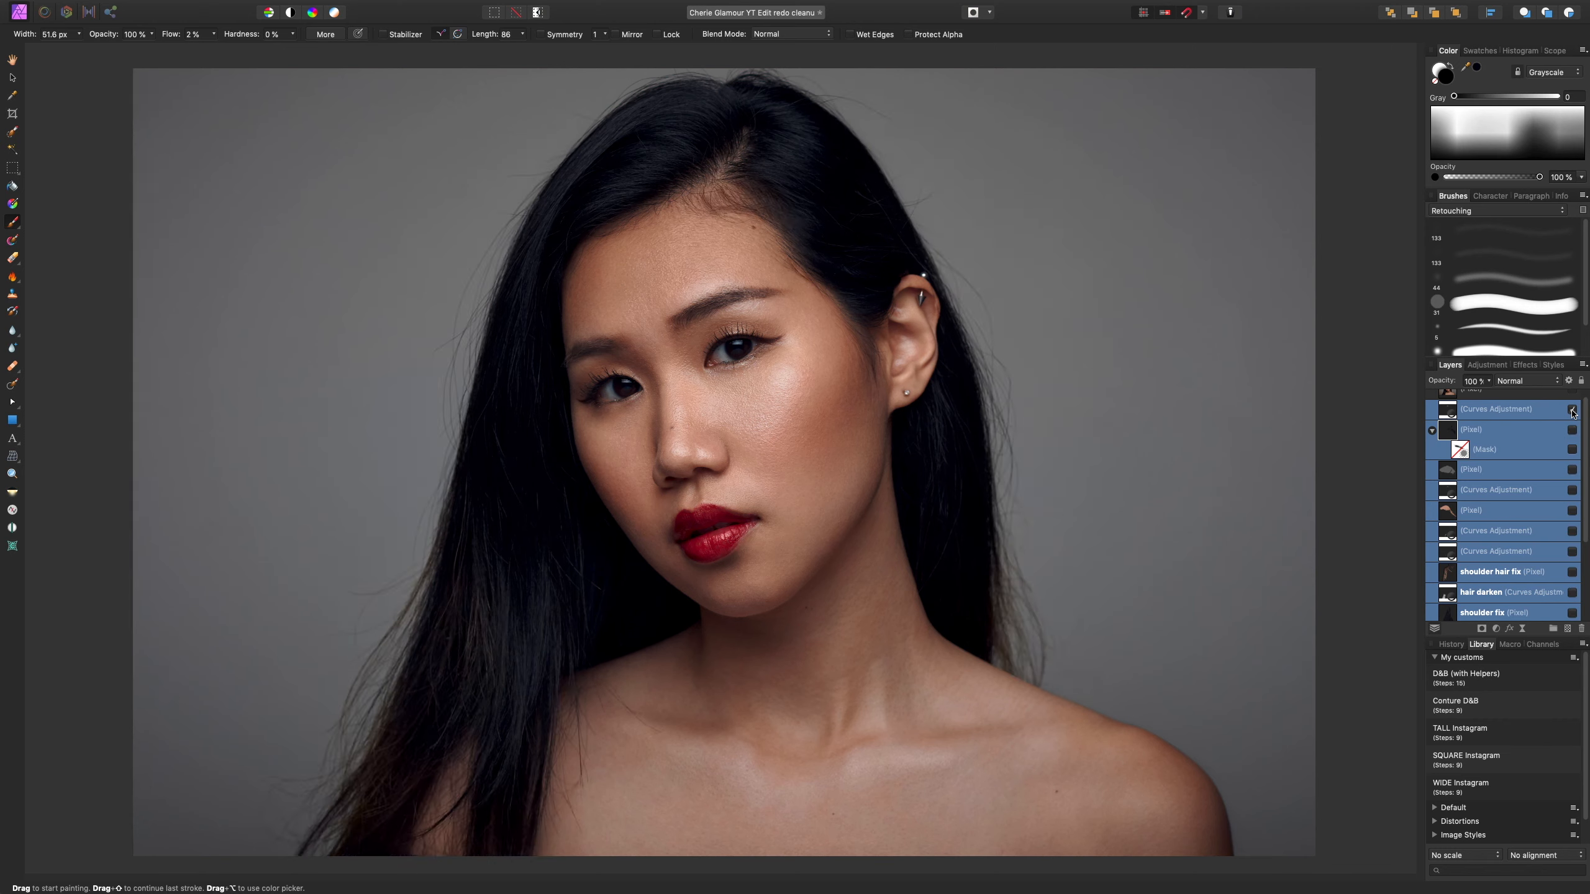
left_click(1572, 411)
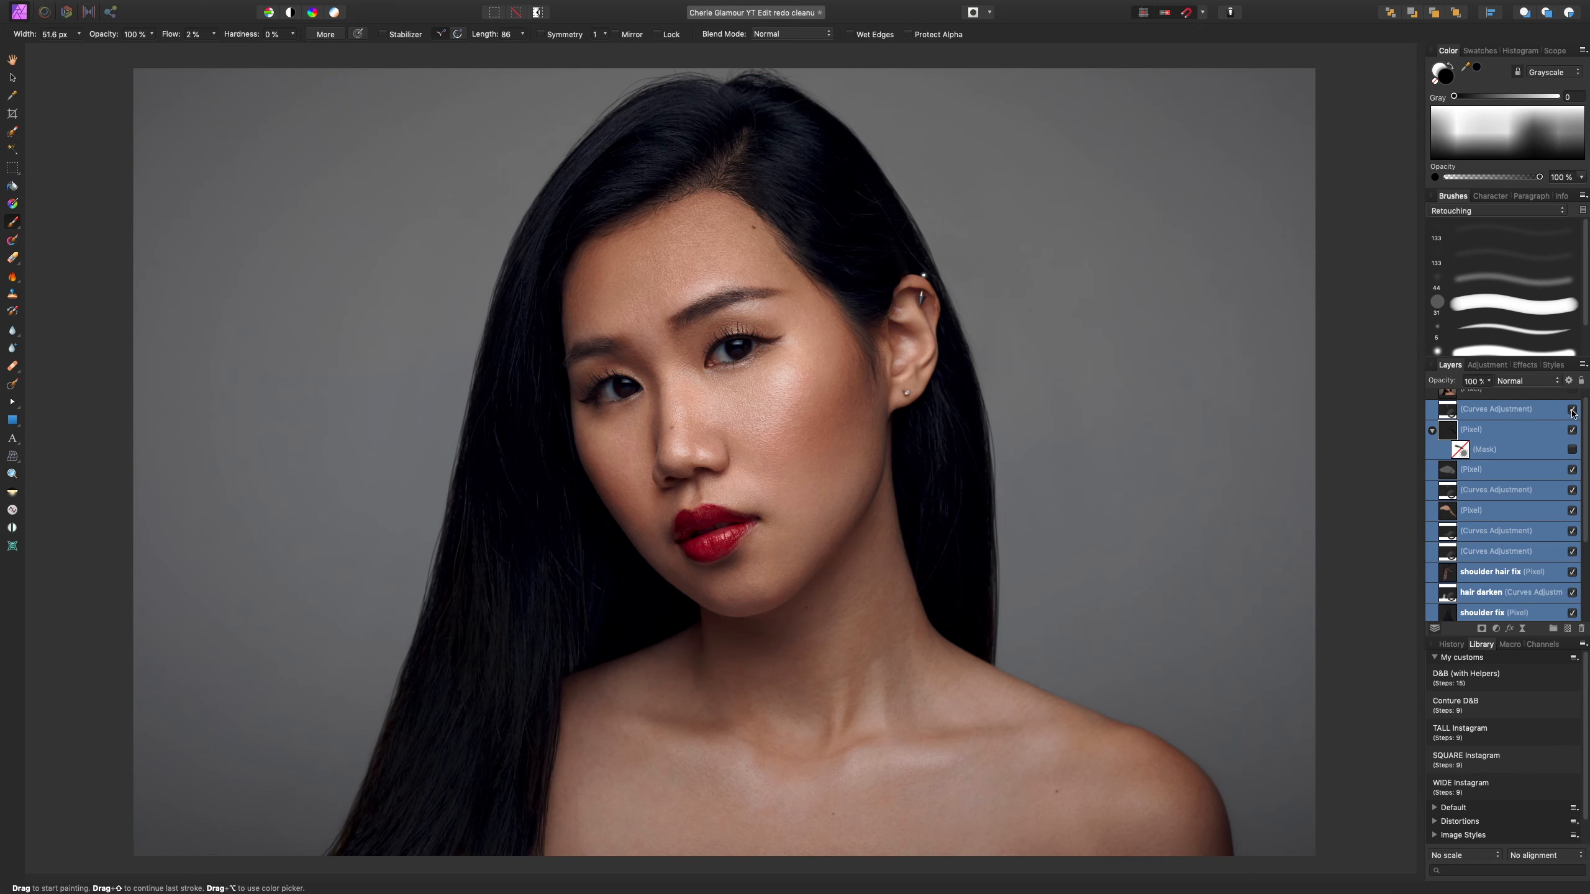